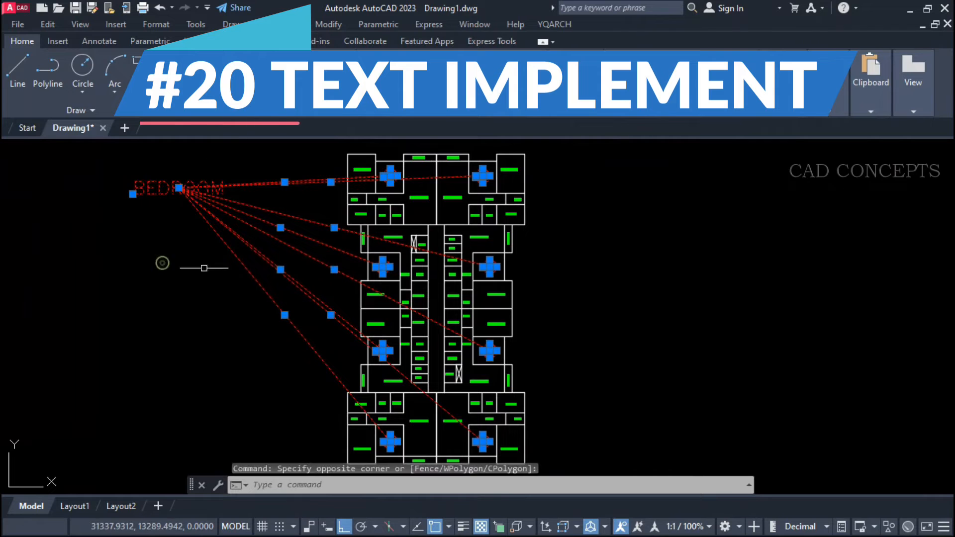
Change the BEDROOM find marks, label and link lines to yellow.
click(694, 151)
key(Escape)
scroll(395, 172, up, 10)
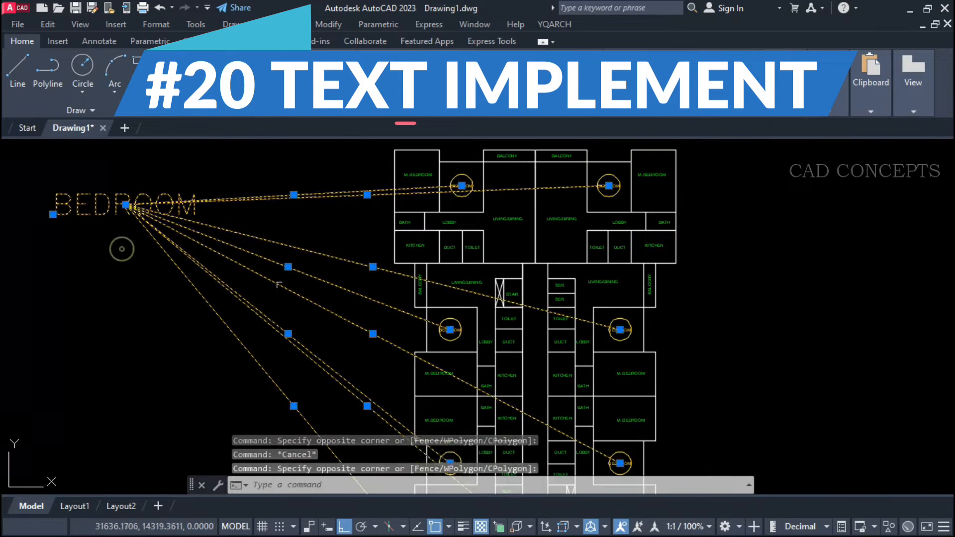
key(Escape)
Find every full match of BALCONY across the floor plan with TTF, placing the link-line label beside the plan's upper right corner.
text(TTF)
key(Return)
double_click(371, 188)
text(BALCONY)
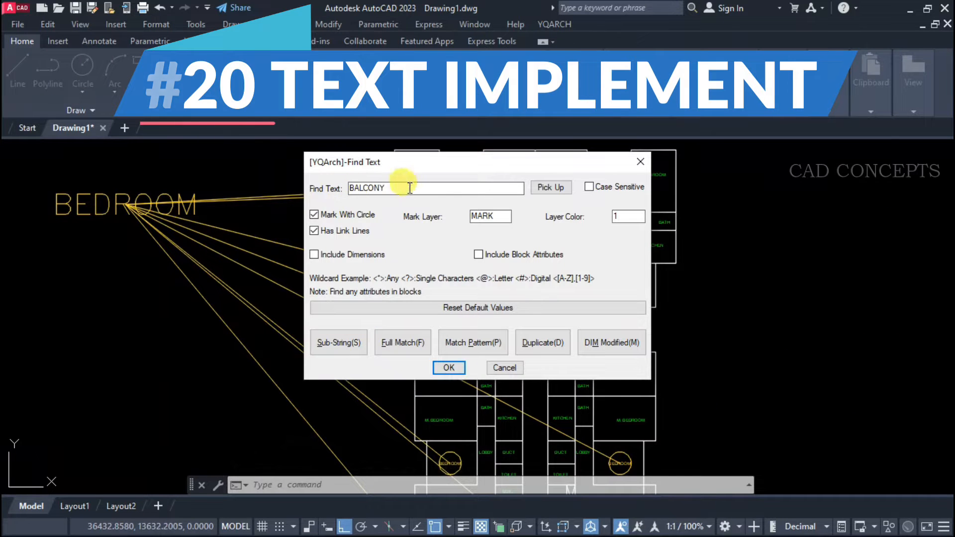
click(405, 341)
scroll(378, 167, down, 3)
click(378, 147)
click(622, 473)
key(Return)
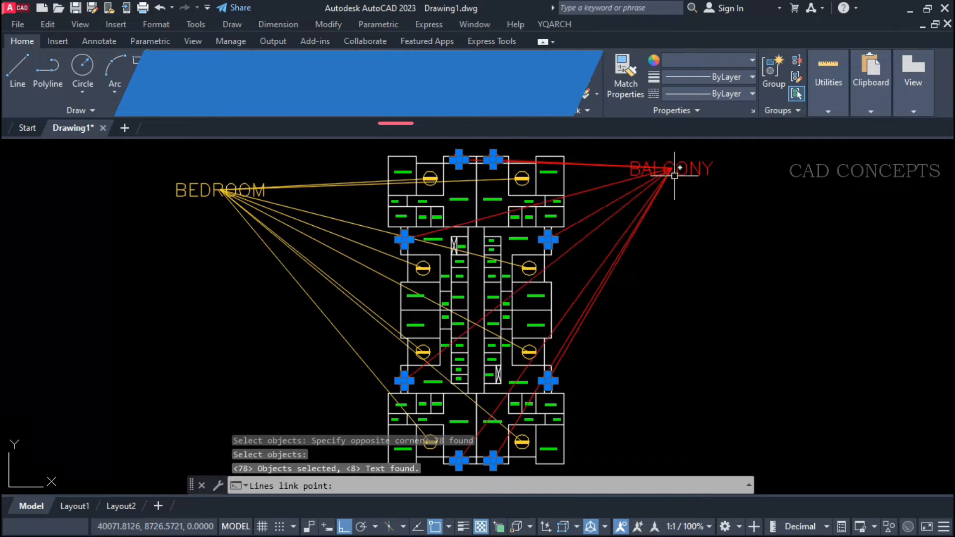
click(682, 188)
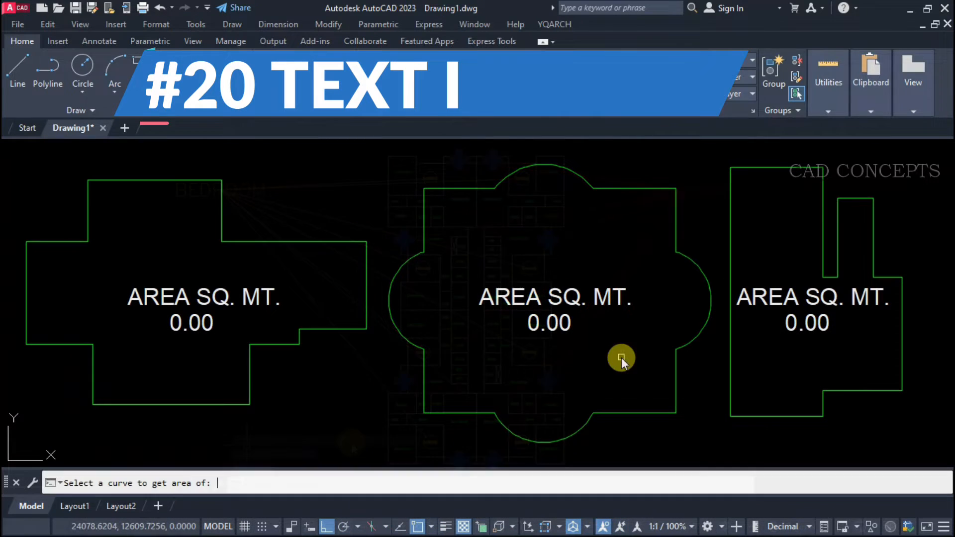
Write the area of each of the three closed outlines into the value text below its AREA SQ. MT. label.
click(209, 180)
click(185, 323)
key(Return)
click(424, 366)
click(552, 324)
key(Return)
click(730, 349)
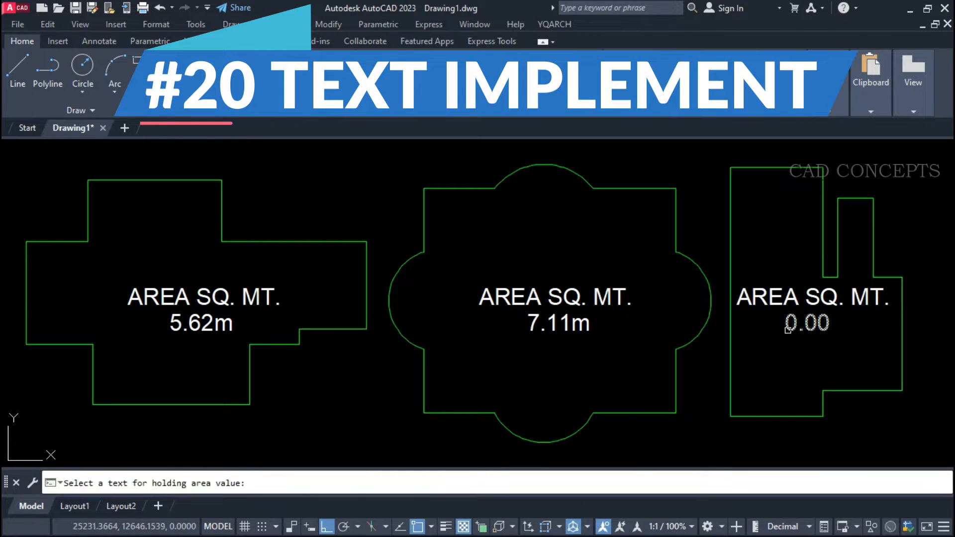
click(807, 323)
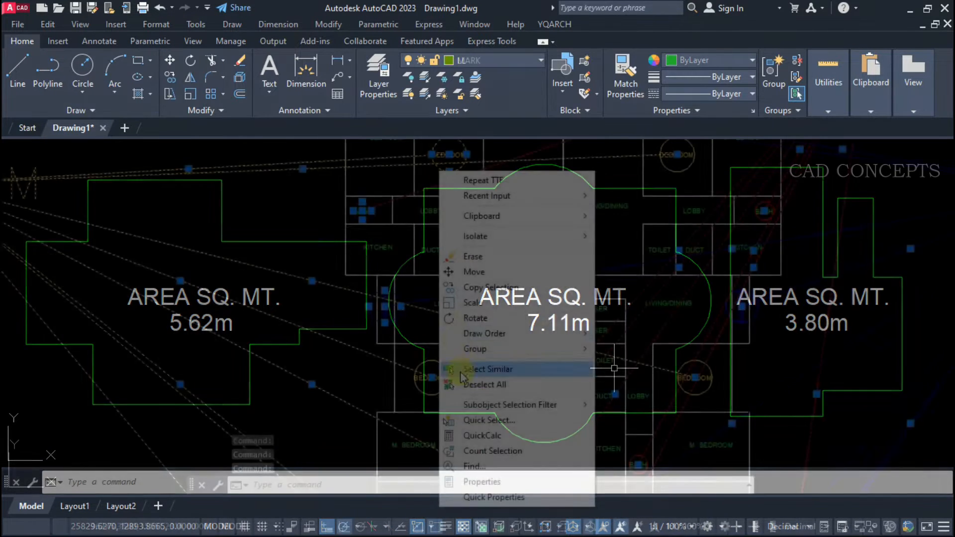
Select all objects similar to the find marks and link lines and erase them from the floor plan.
click(512, 366)
text(E)
key(Return)
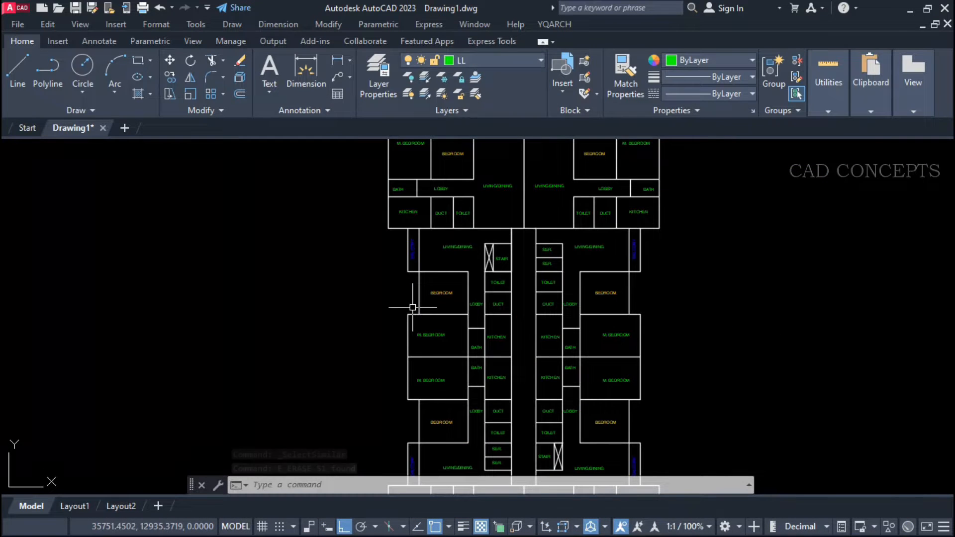
scroll(629, 250, up, 3)
click(647, 244)
click(569, 356)
key(Escape)
key(Escape)
scroll(391, 329, down, 4)
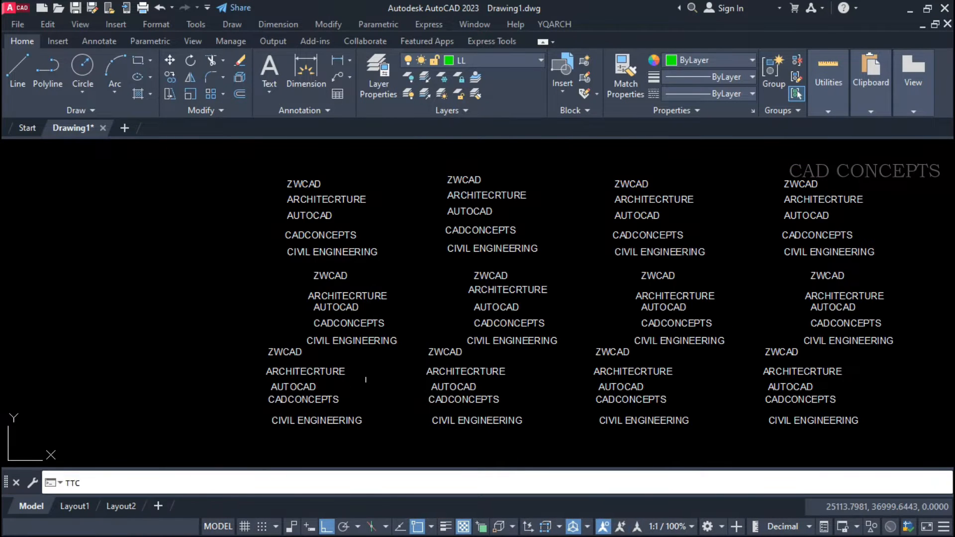
Tilt the leftmost column of texts to a slight upward angle defined by two picked points, with ortho off.
click(358, 166)
click(273, 422)
key(Return)
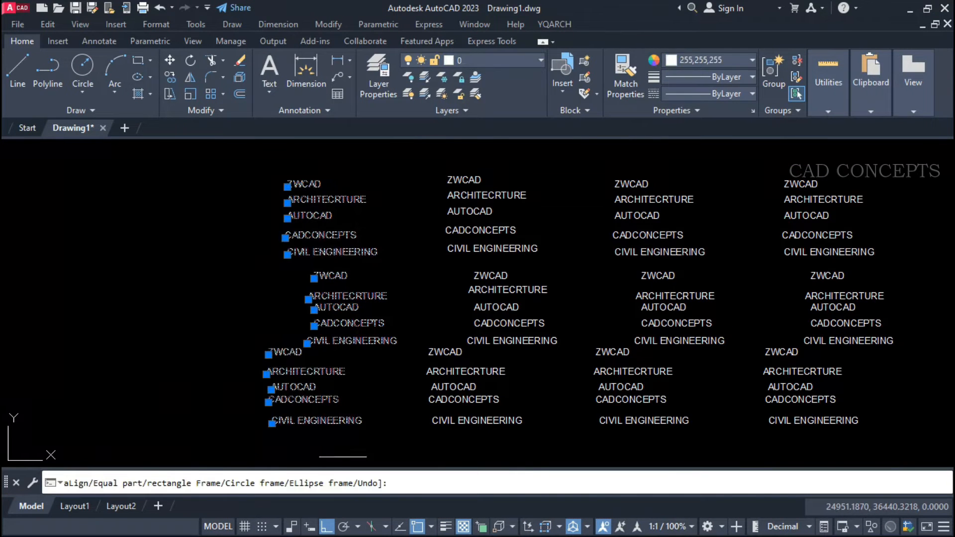
key(Return)
click(95, 378)
key(F8)
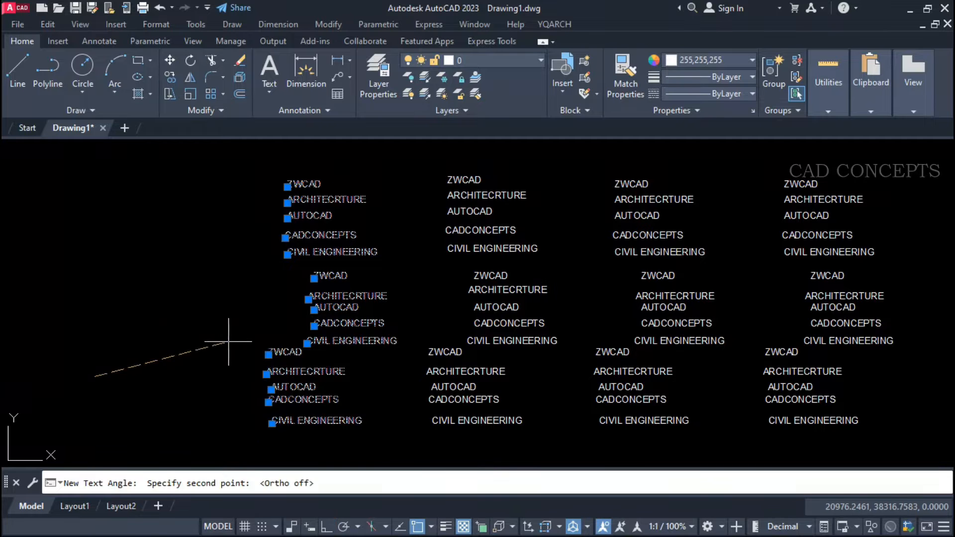
click(228, 341)
Tilt the second column of texts to a steeper upward angle defined by two picked points.
key(Return)
click(539, 149)
click(446, 380)
key(Return)
key(Return)
click(378, 404)
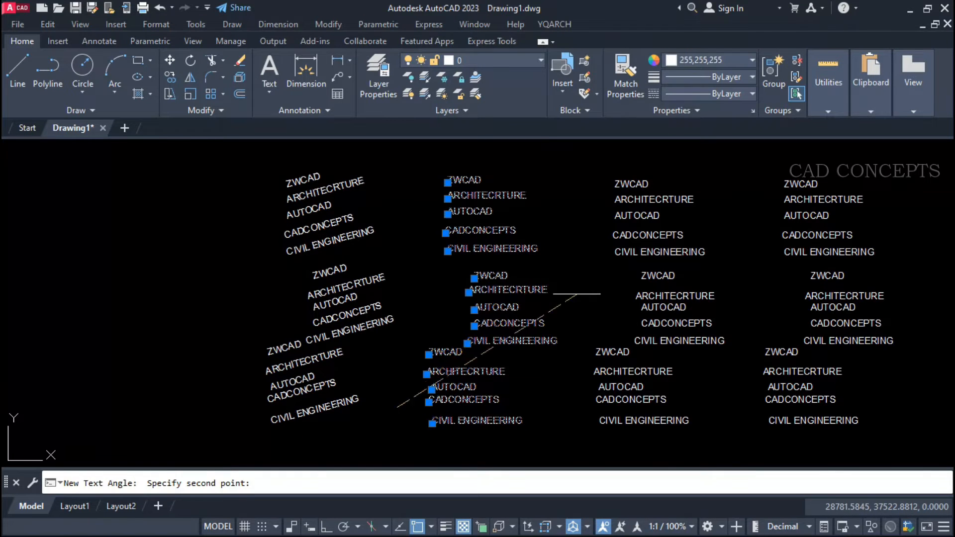
click(507, 323)
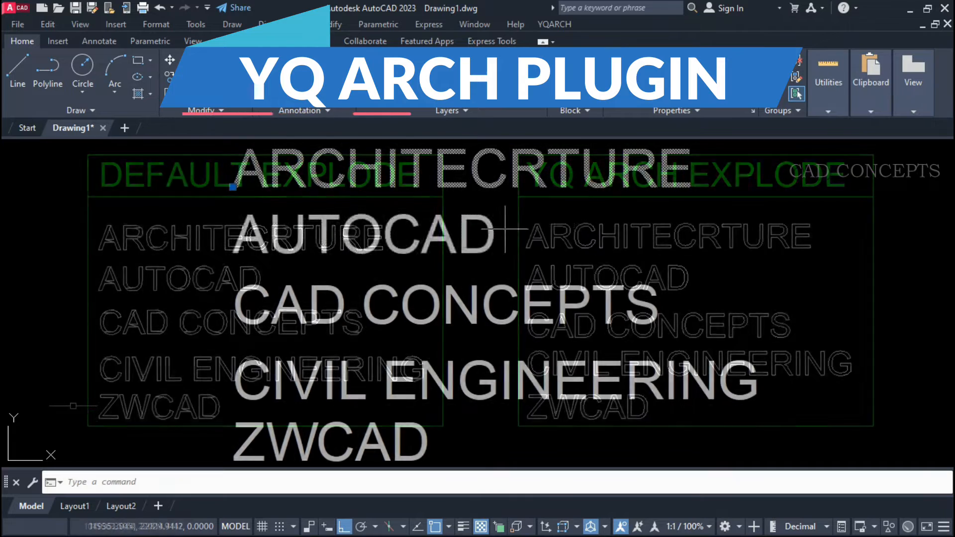
Move the CIVIL ENGINEERING and ZWCAD texts slightly up towards the CAD CONCEPTS line.
click(256, 397)
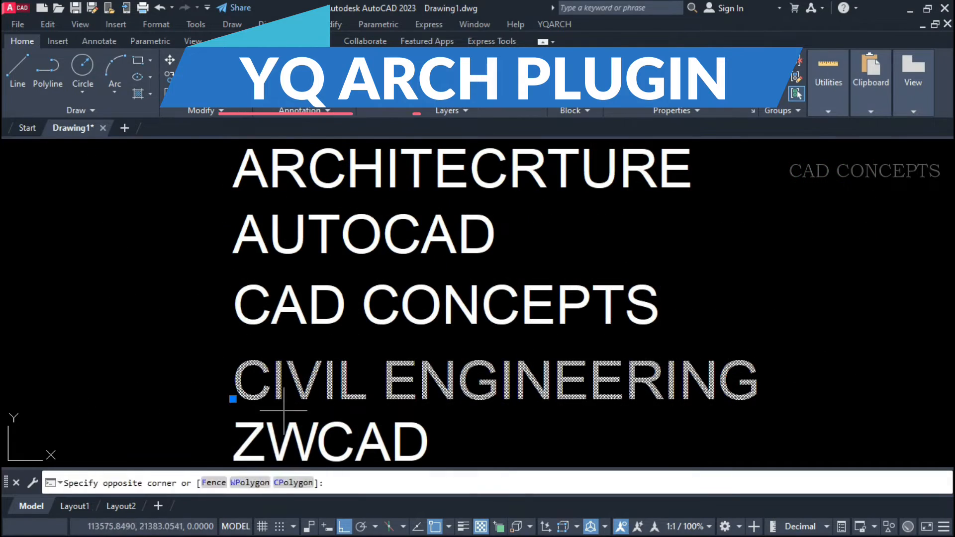
click(234, 429)
text(m)
key(space)
click(234, 427)
click(233, 416)
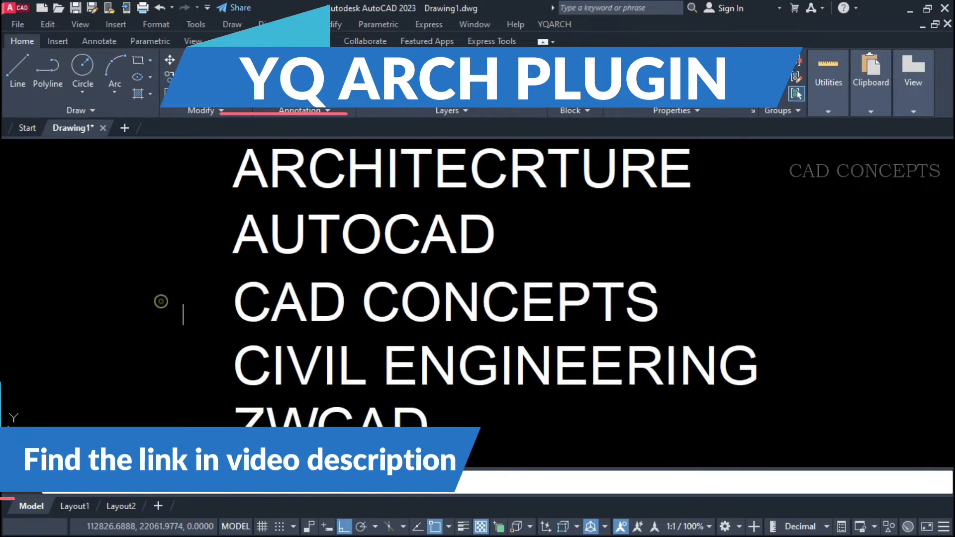
Break all five text lines, from ARCHITECRTURE to ZWCAD, into separate characters with the TA command.
middle_drag(725, 163, 731, 166)
click(731, 166)
click(201, 449)
text(ta)
key(space)
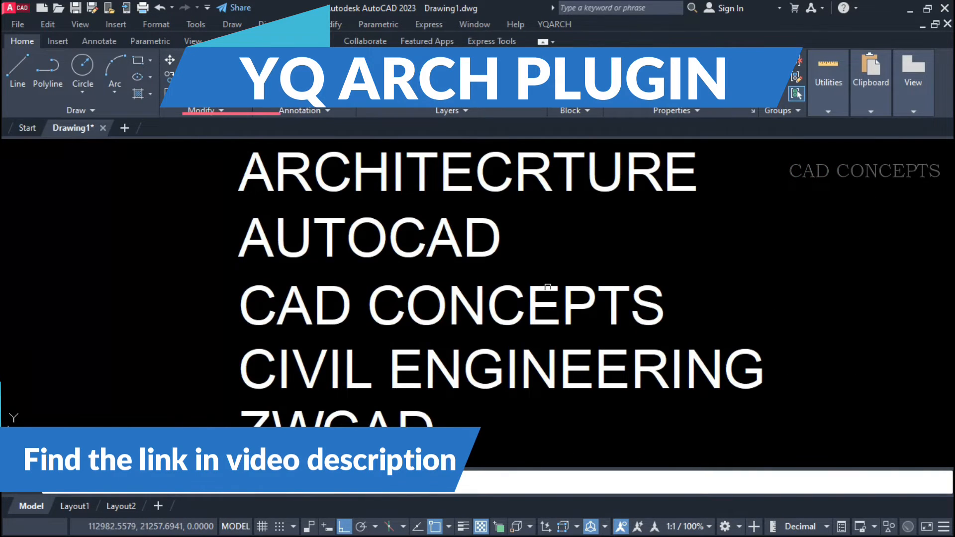
click(743, 173)
click(211, 423)
key(space)
Move the first three letters of ARCHITECRTURE, A, R and C, to the left one after another.
click(249, 180)
text(m)
key(space)
click(222, 258)
click(187, 256)
click(282, 189)
key(space)
click(214, 228)
click(200, 229)
click(333, 176)
key(space)
click(209, 219)
click(199, 219)
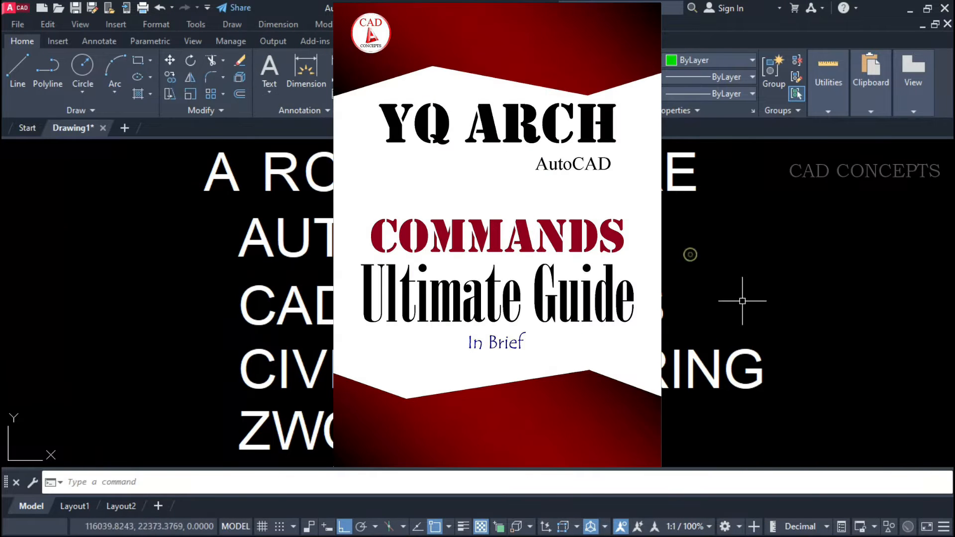
Move the last letters N and G of CIVIL ENGINEERING straight down.
click(742, 301)
click(703, 373)
key(space)
click(793, 301)
click(793, 326)
Move the letters I and V of CIVIL slightly up.
key(space)
key(space)
key(space)
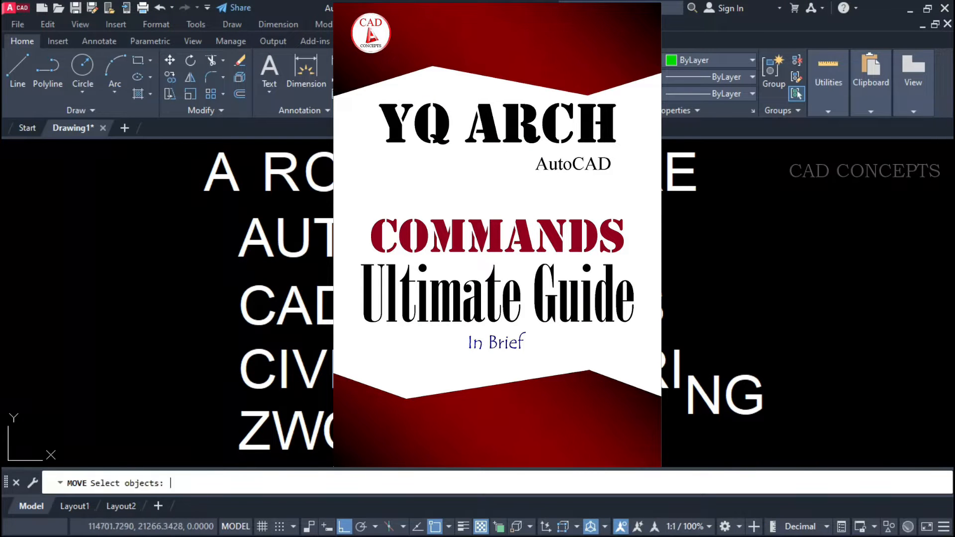
click(358, 423)
click(300, 393)
key(space)
click(219, 370)
click(219, 354)
click(796, 304)
click(222, 422)
click(832, 430)
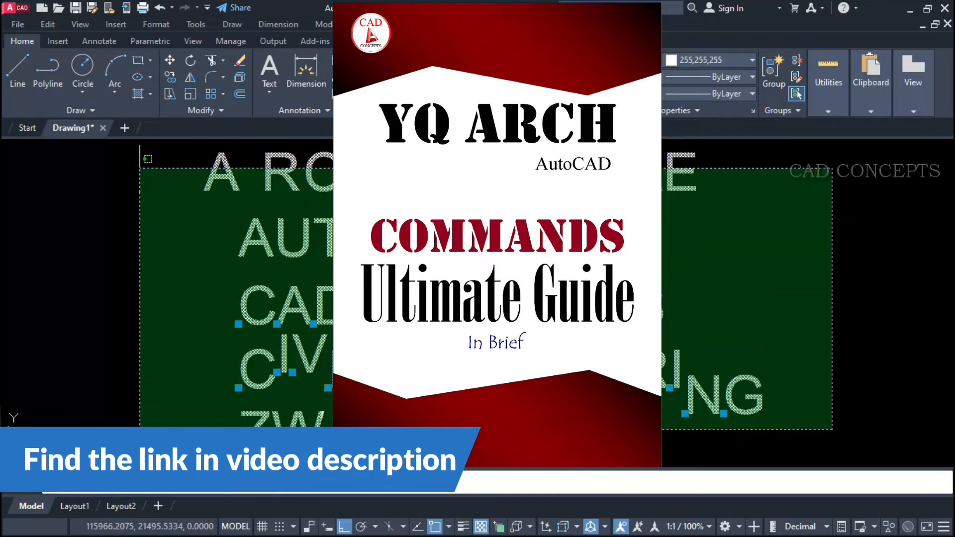
click(148, 159)
key(Escape)
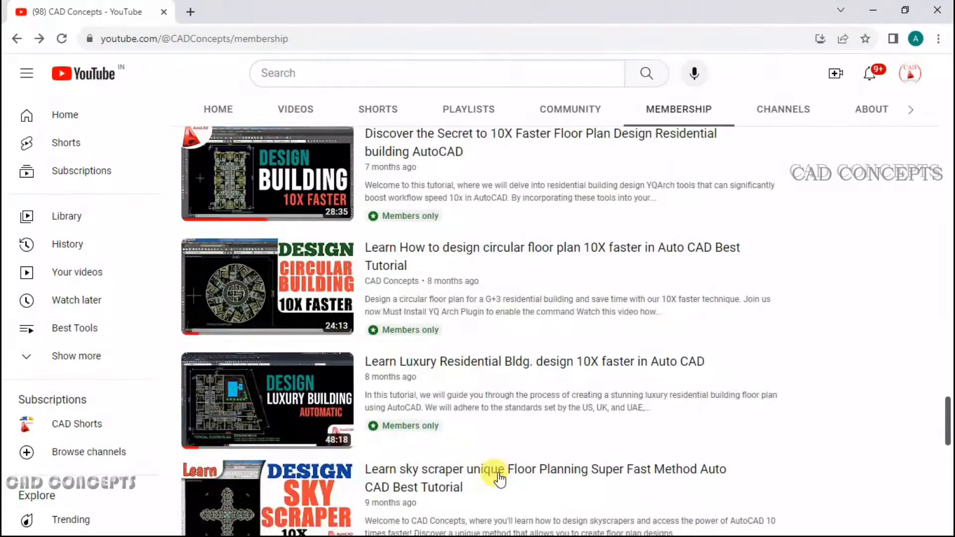
Browse the members-only videos and posts on the CAD Concepts membership page.
scroll(499, 481, up, 3)
scroll(500, 480, up, 10)
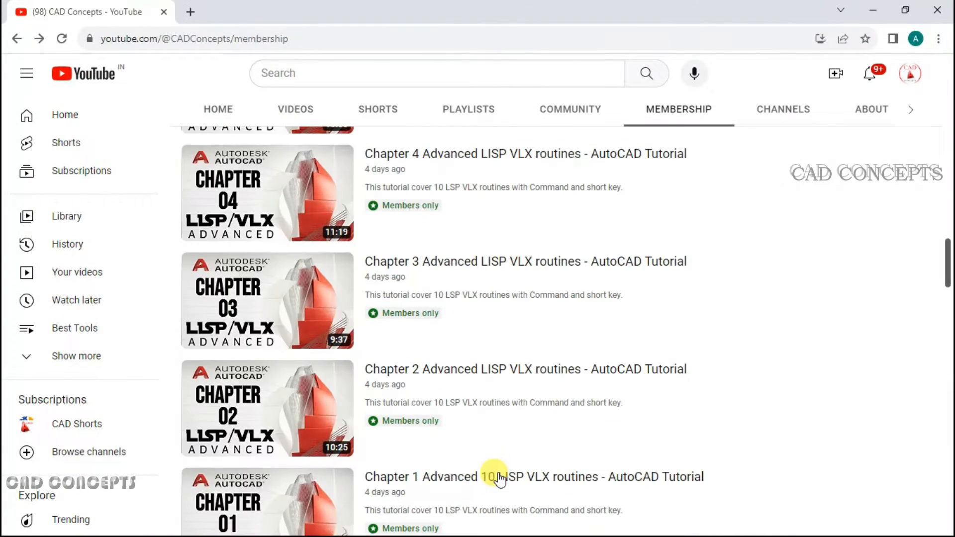
scroll(842, 442, down, 5)
scroll(843, 441, up, 15)
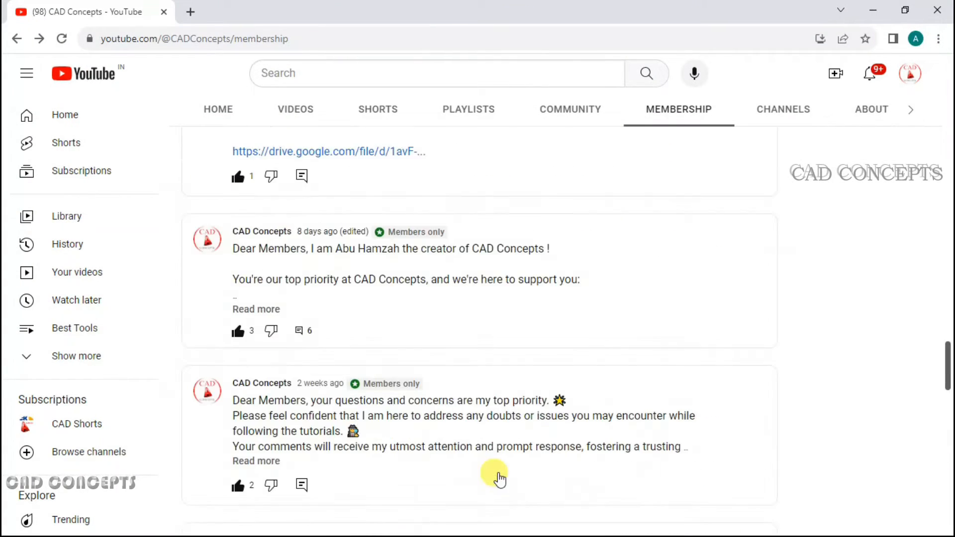
scroll(840, 441, down, 15)
scroll(583, 481, up, 10)
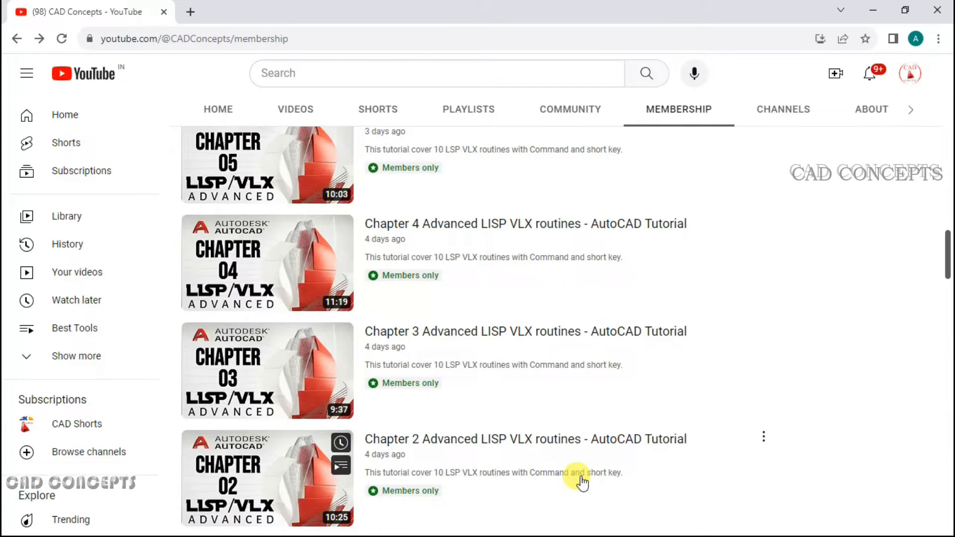
scroll(583, 481, down, 3)
scroll(840, 442, up, 7)
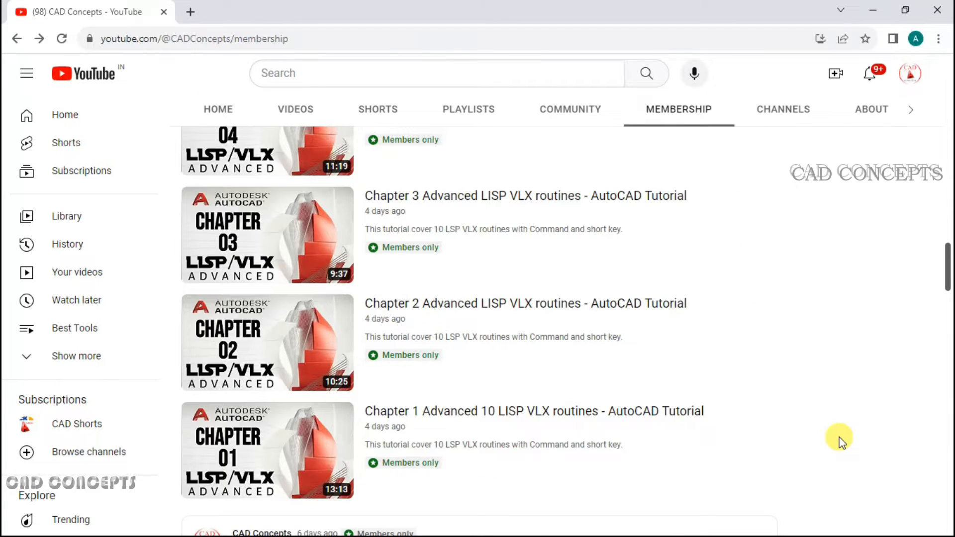
scroll(840, 441, down, 10)
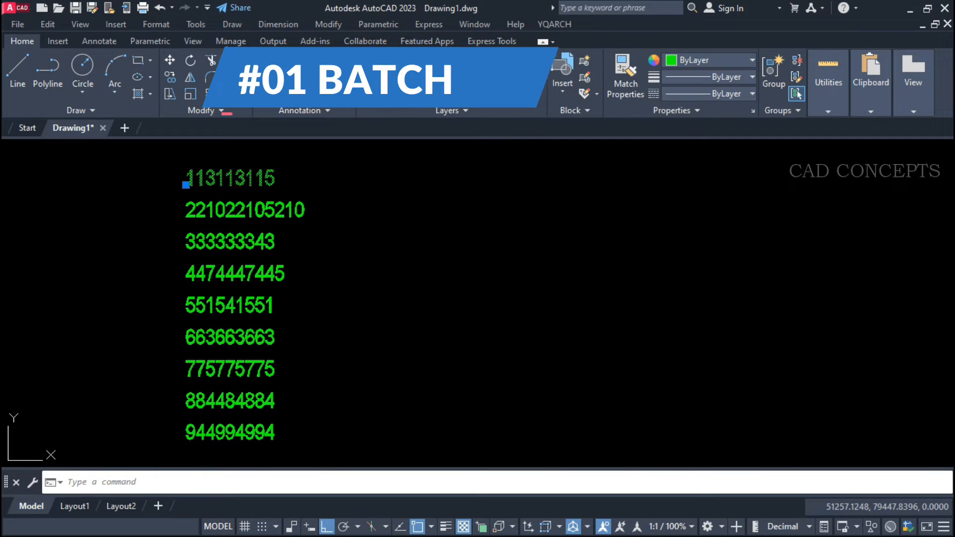
double_click(230, 188)
key(Return)
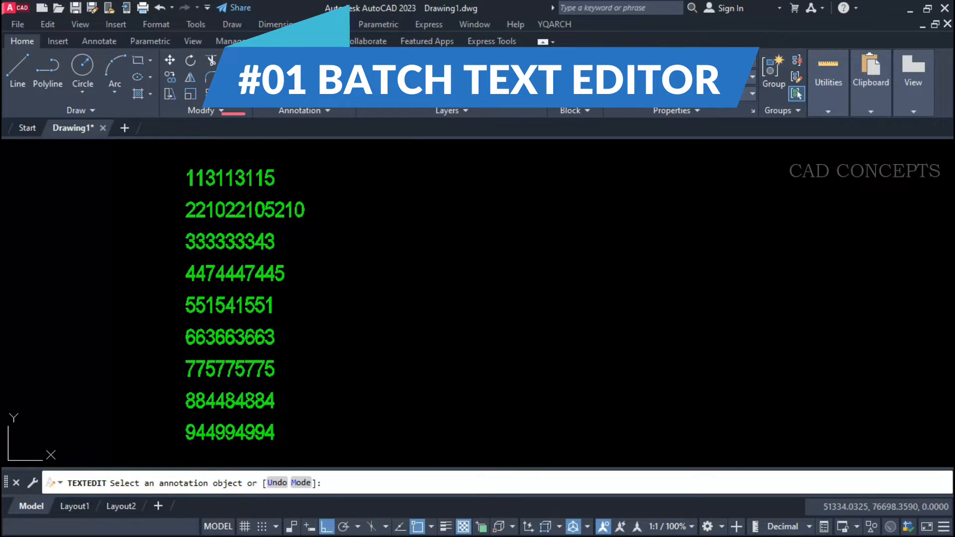
key(Escape)
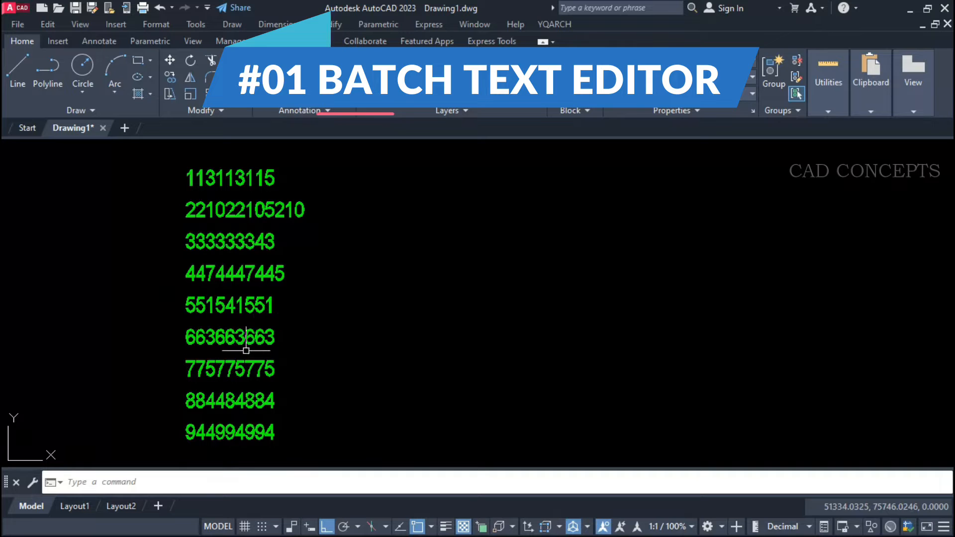
Open all nine number texts together in Notepad with the CED command's Edit option and place the window beside the numbers.
text(cdd)
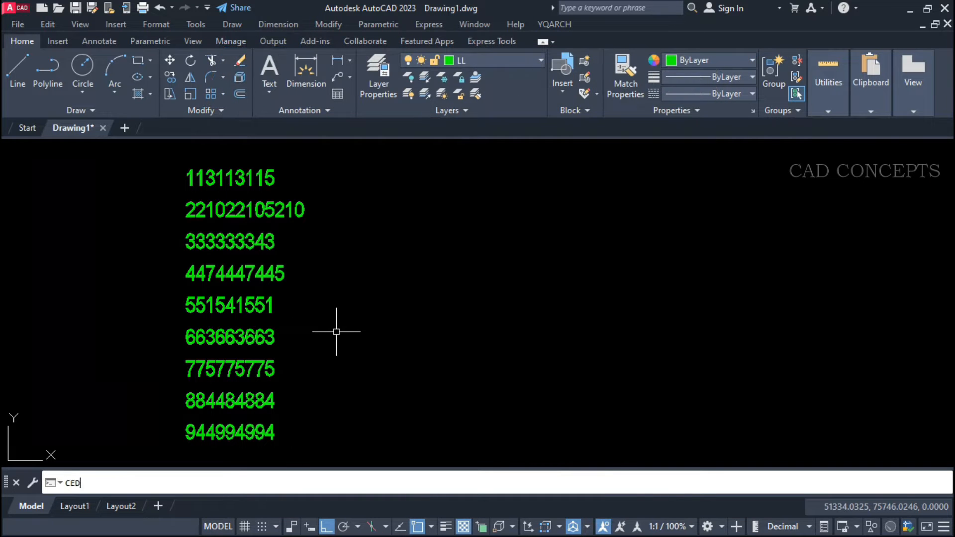
key(Return)
click(309, 391)
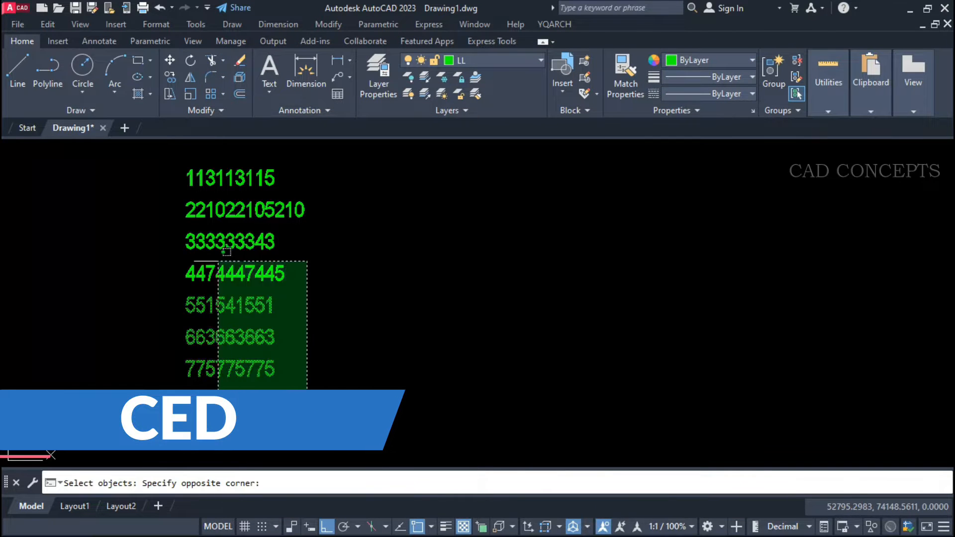
click(200, 169)
key(Return)
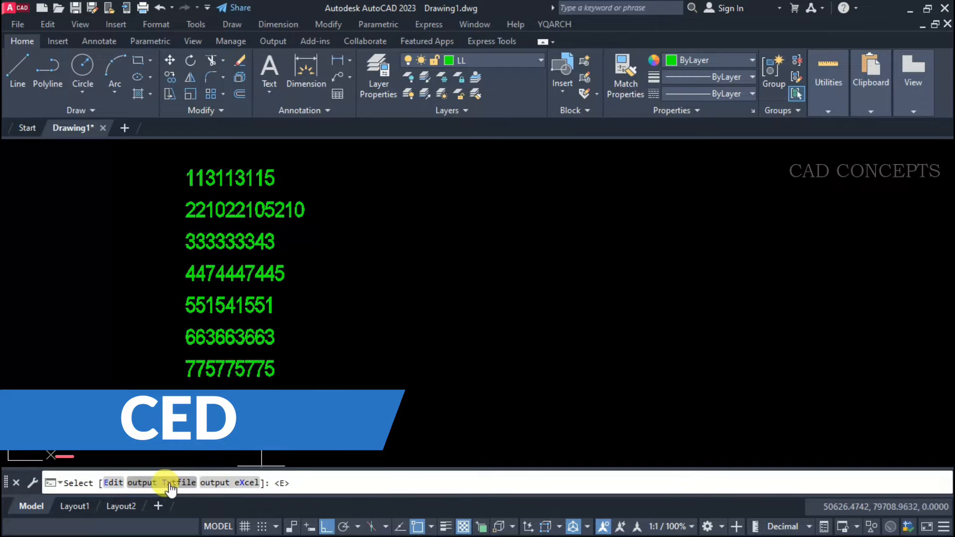
click(110, 484)
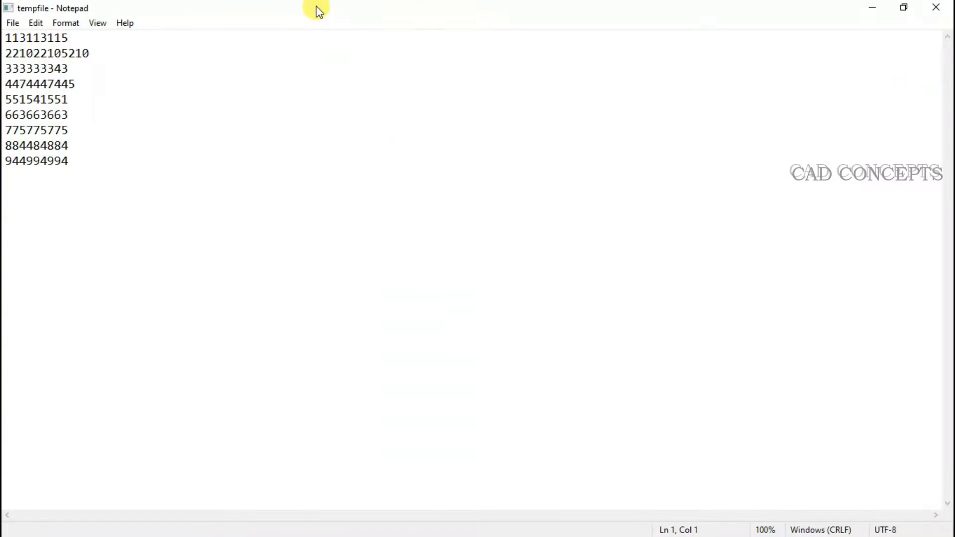
double_click(318, 11)
mouse_move(498, 99)
mouse_down()
mouse_move(540, 206)
mouse_move(518, 171)
mouse_up()
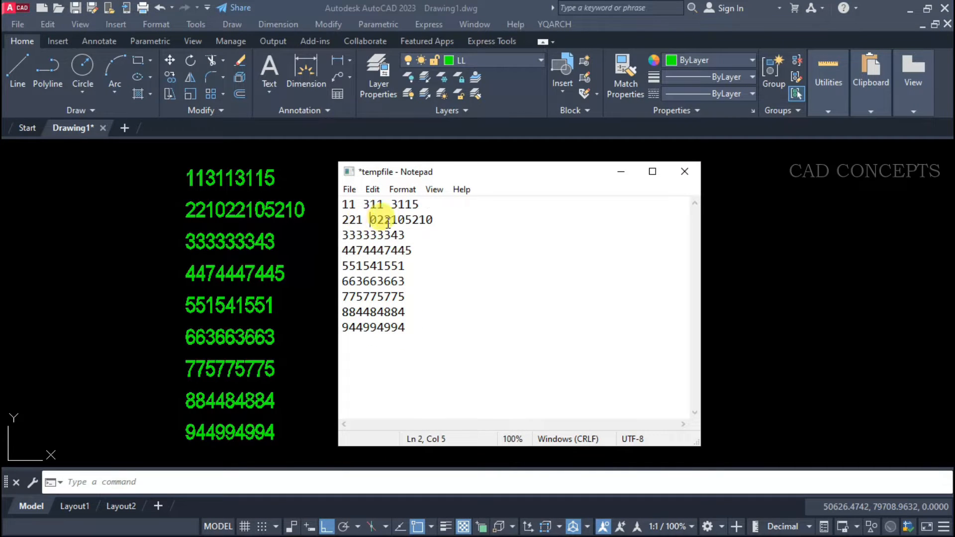
drag(419, 220, 453, 221)
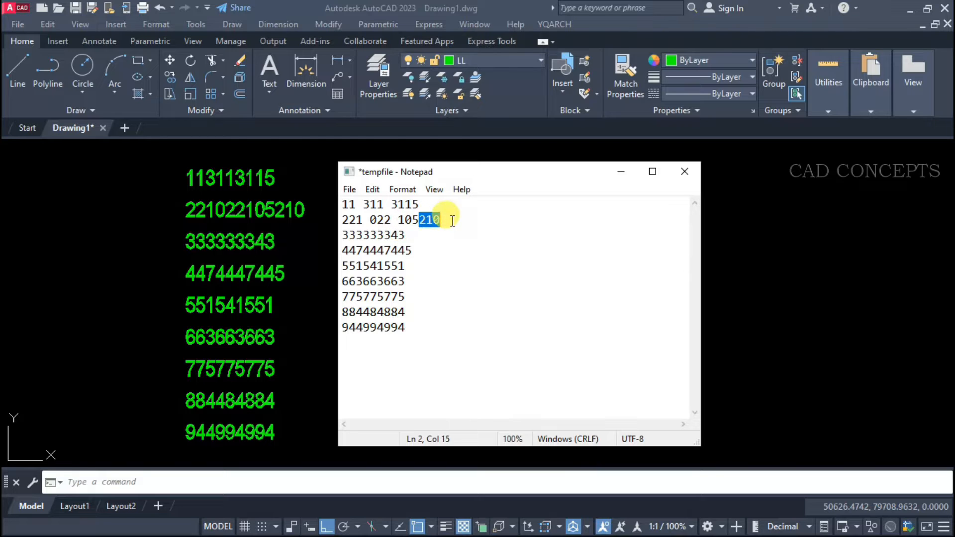
key(Delete)
click(365, 236)
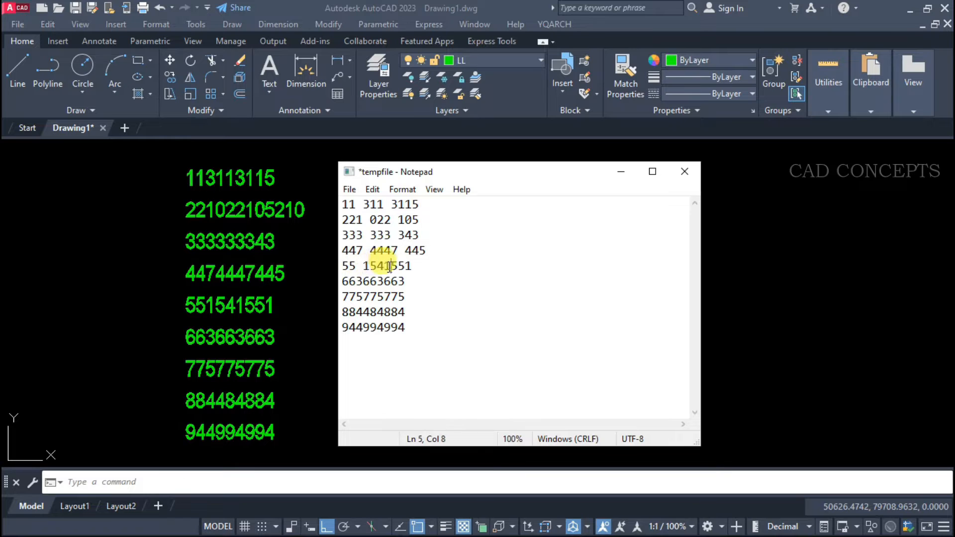
Rewrite the last four lines as 66 366 3663, 77 57 75 775, 88 484 884 and 944.
click(386, 282)
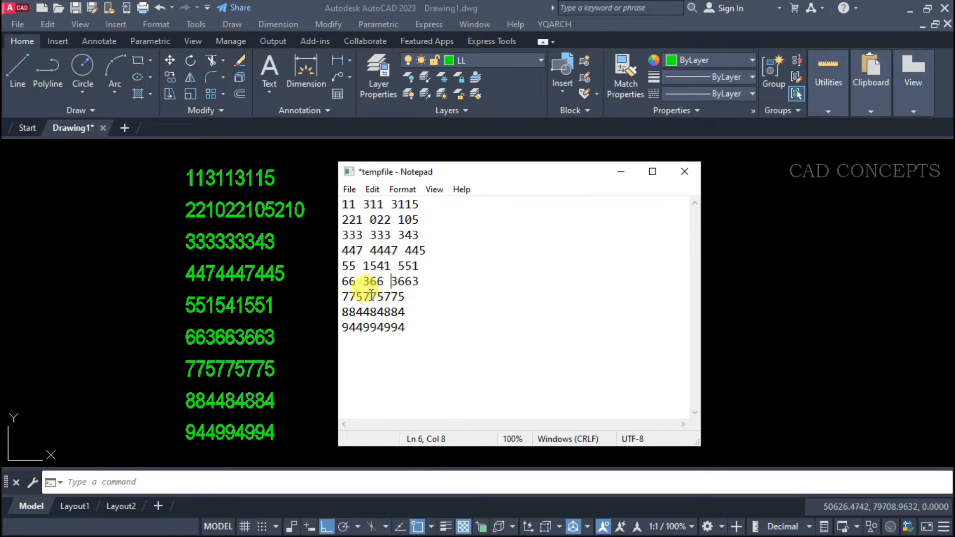
click(400, 297)
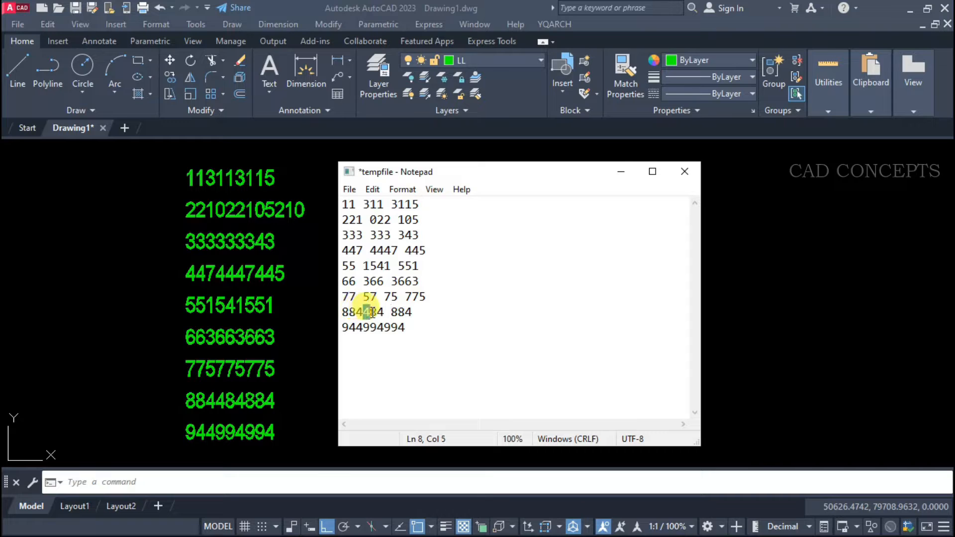
drag(364, 329, 422, 328)
key(Delete)
click(358, 310)
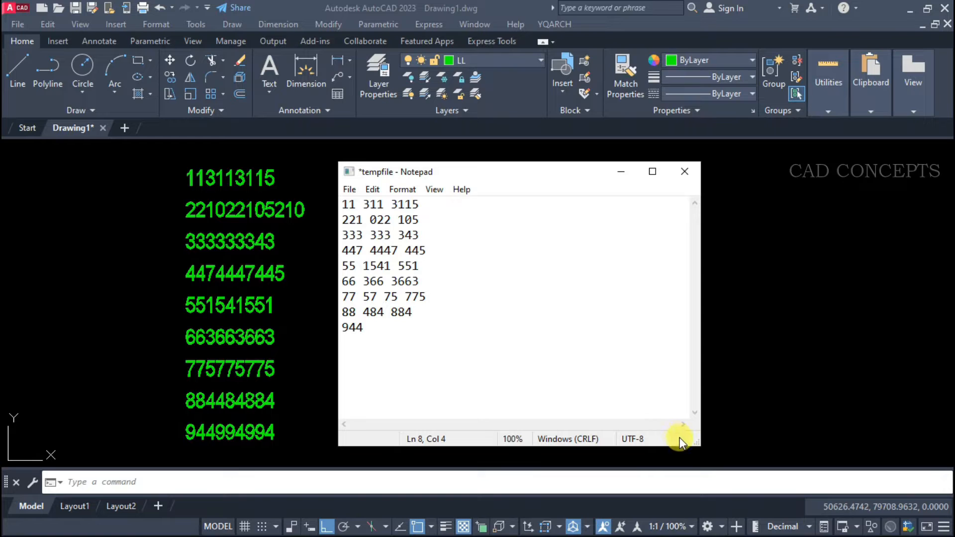
Narrow the Notepad window, close it and save the edited lines back to the number texts.
drag(701, 446, 480, 416)
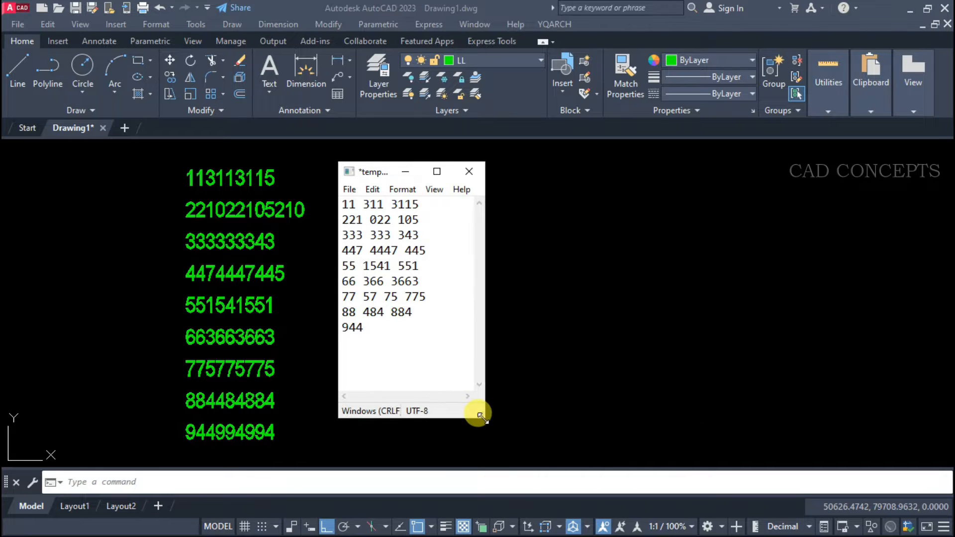
click(476, 178)
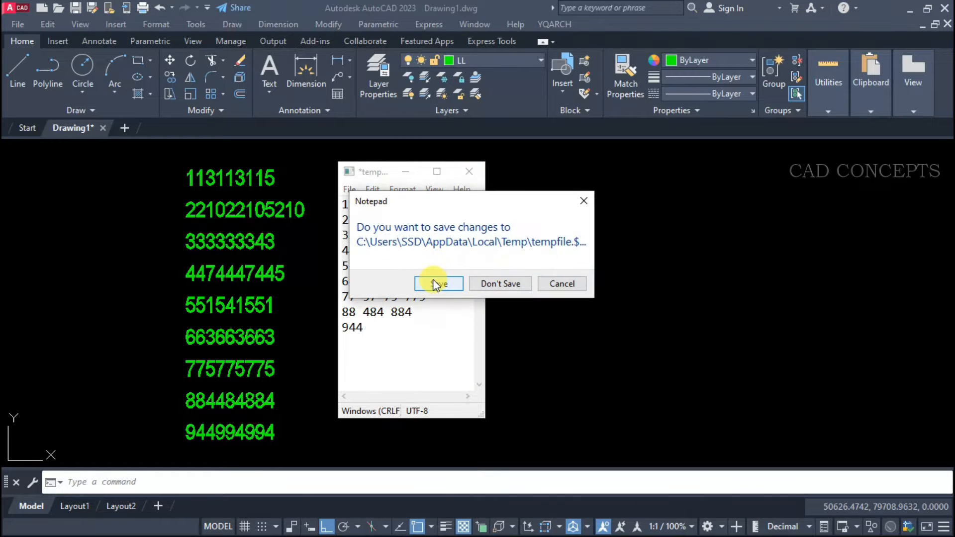
click(433, 279)
click(227, 436)
click(219, 335)
key(Escape)
click(161, 162)
click(321, 453)
key(Escape)
click(284, 453)
click(113, 164)
key(Escape)
click(285, 442)
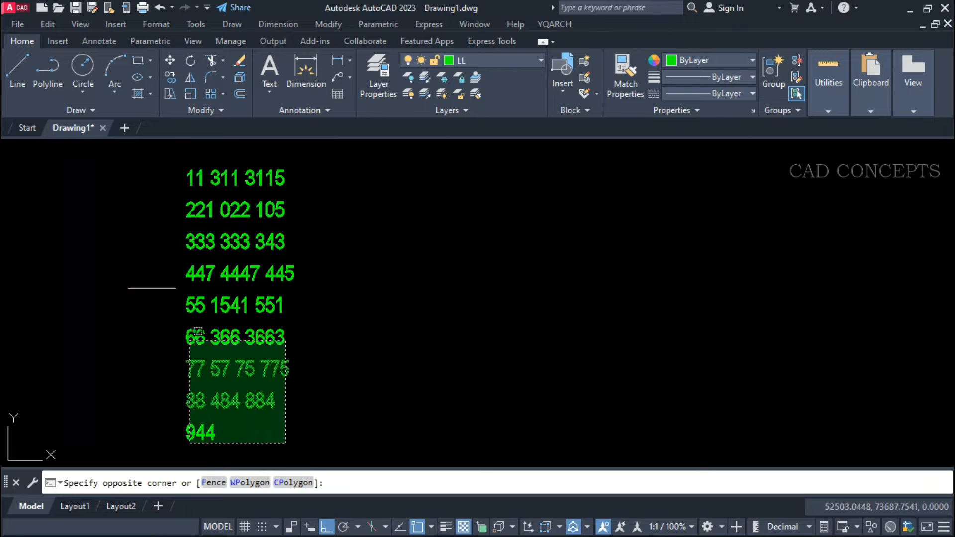
click(129, 163)
key(Escape)
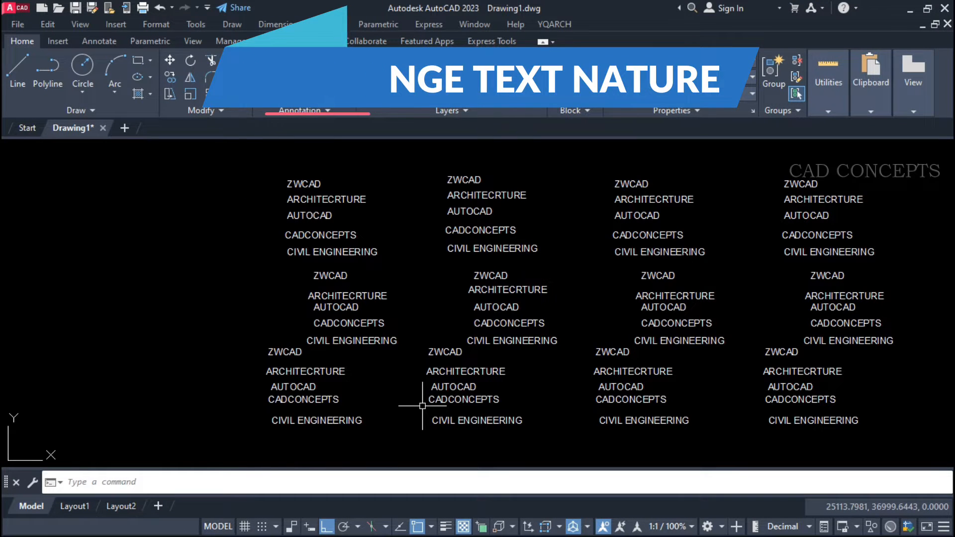
Rotate the first column of texts to an upward slope with the TTC command's Angle option, picking two points with Ortho off.
text(TTC)
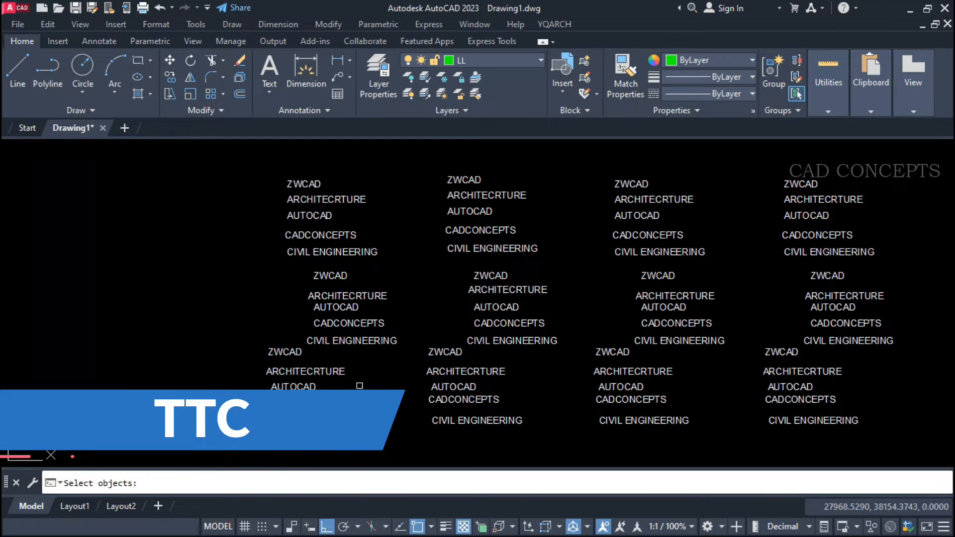
click(358, 168)
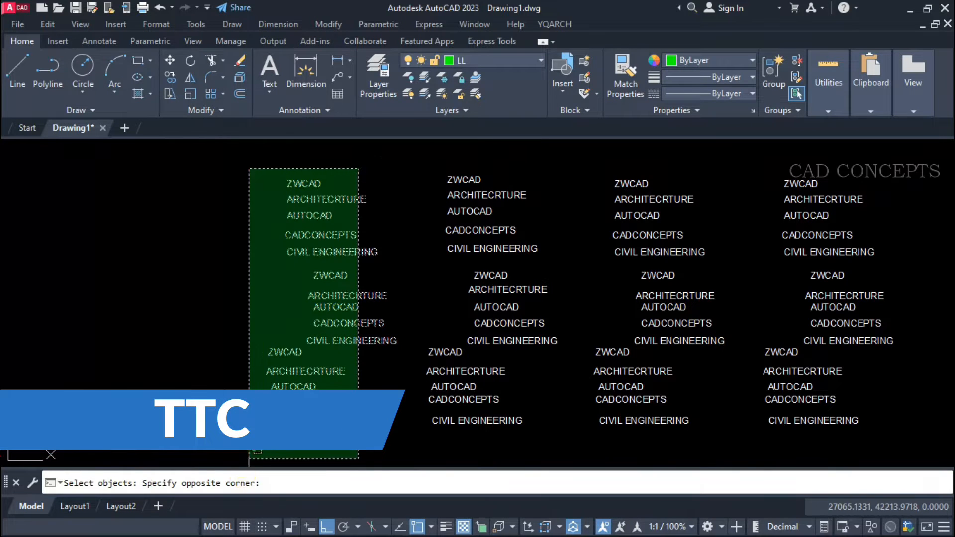
click(248, 448)
key(Return)
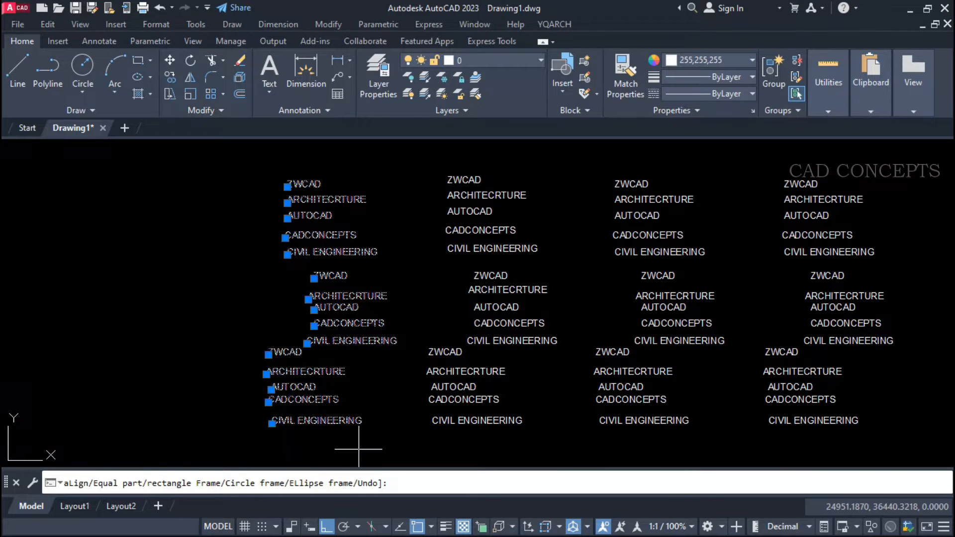
text(a)
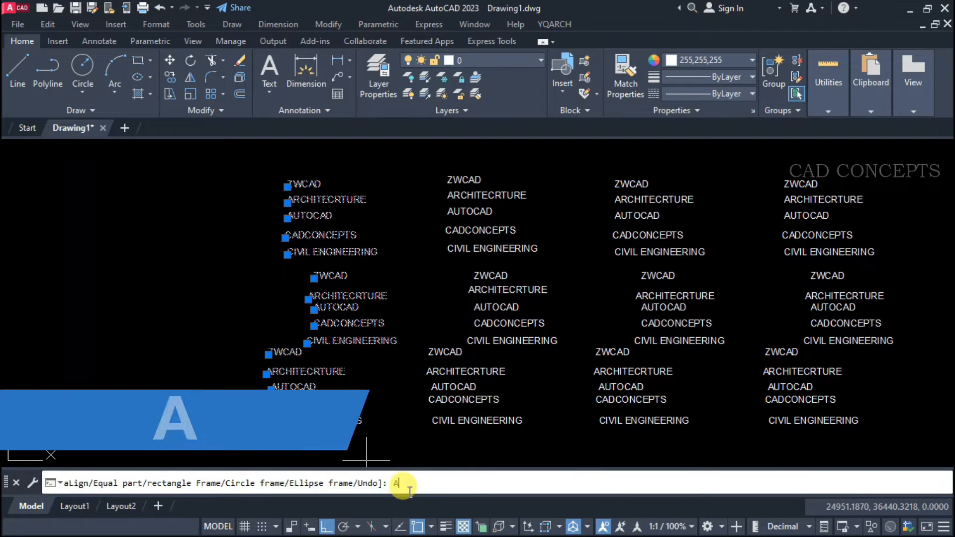
key(Return)
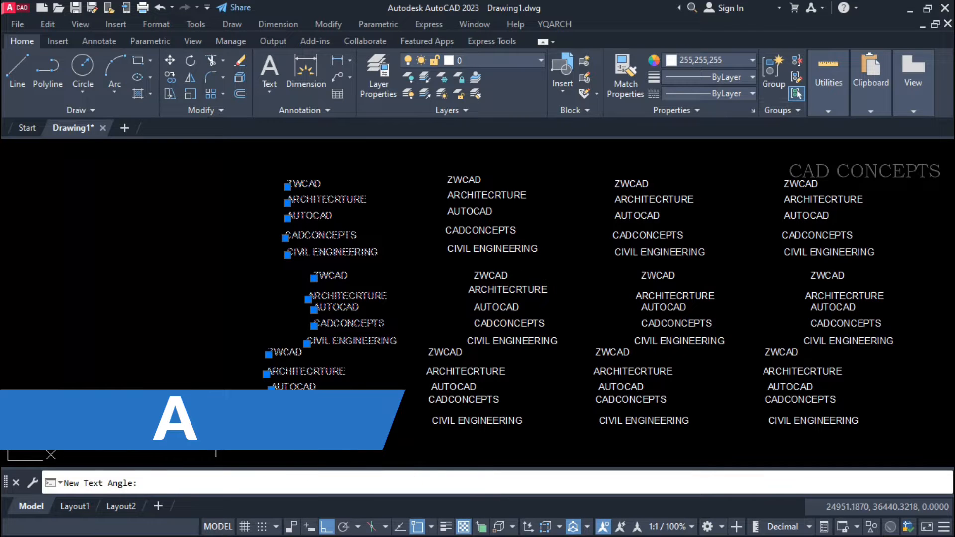
click(99, 371)
key(F8)
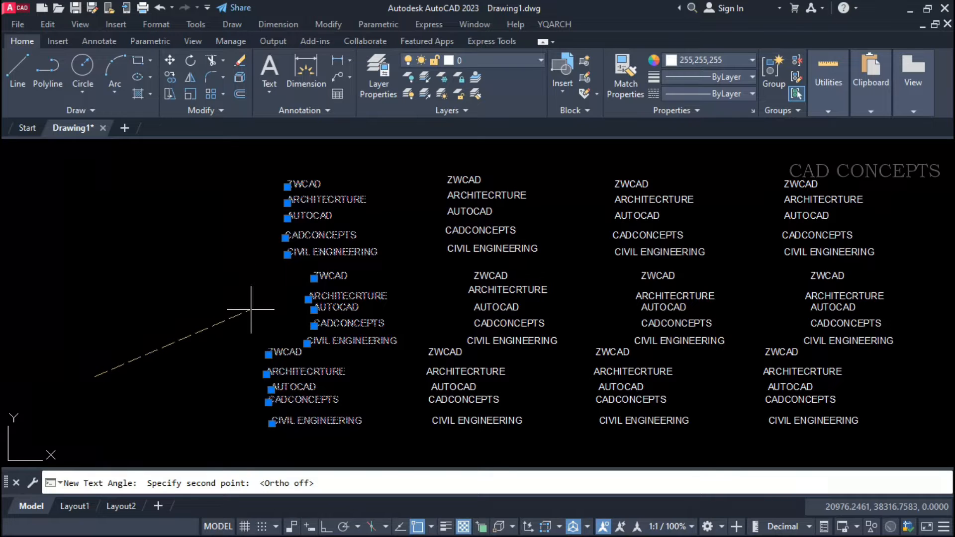
click(228, 341)
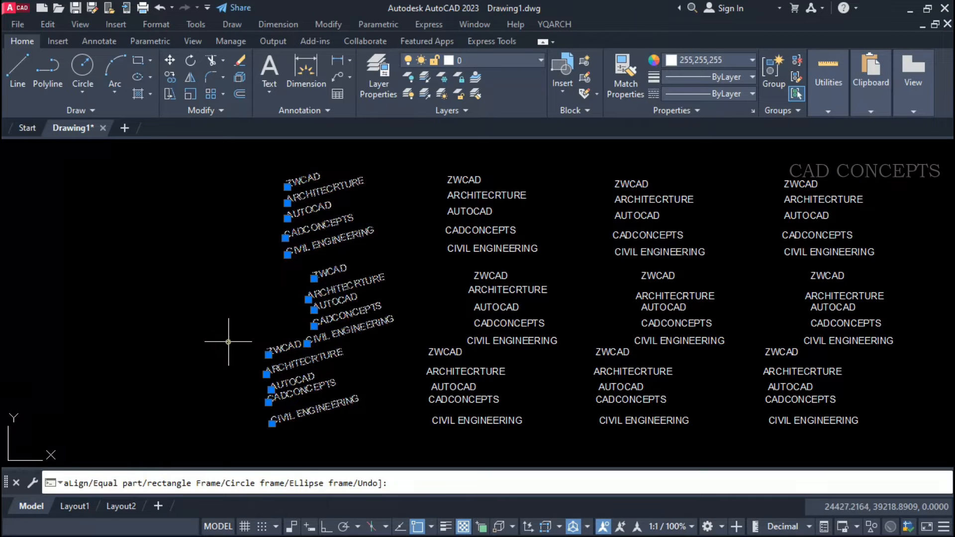
key(Return)
key(Escape)
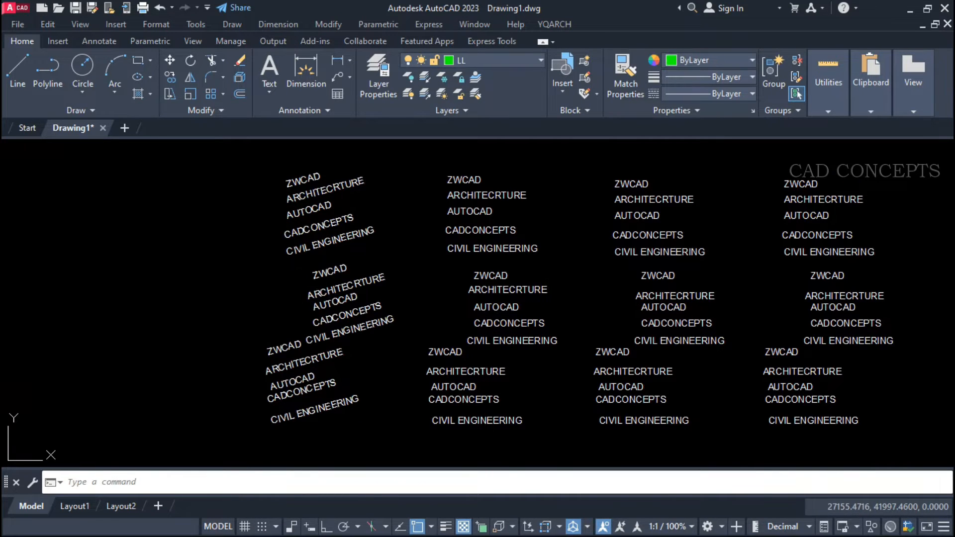
Rotate the second column of texts to a similar upward slope with TTC's Angle option and two picked points.
key(Return)
click(539, 151)
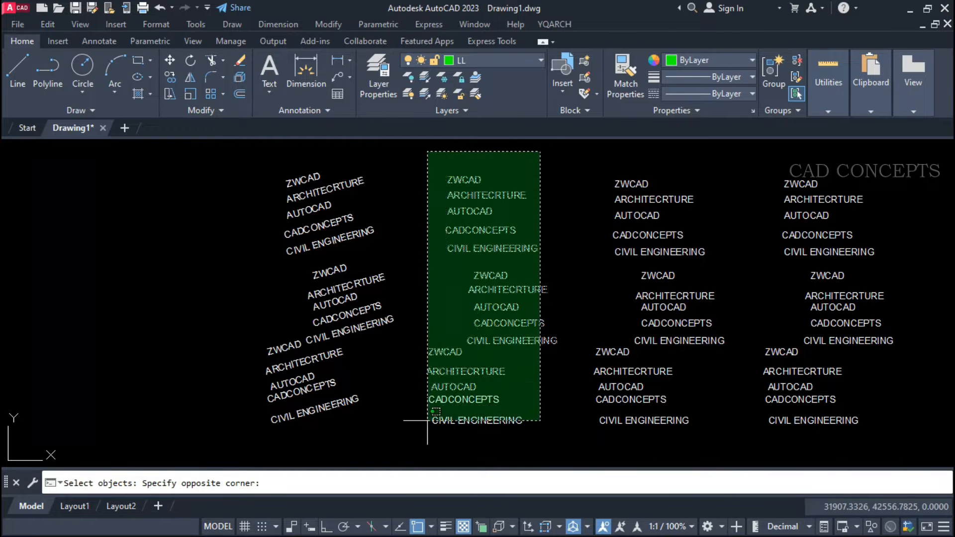
click(400, 417)
key(Return)
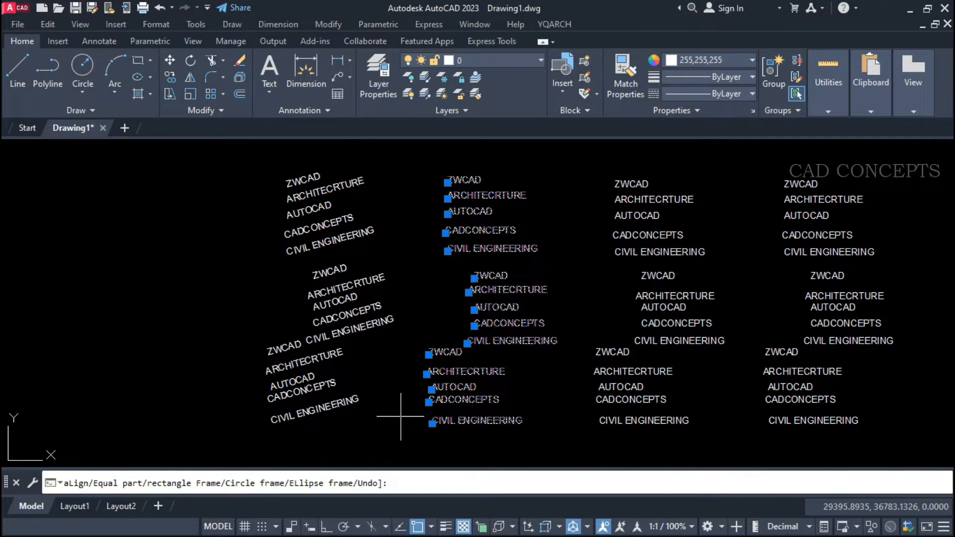
text(a)
key(Return)
click(397, 408)
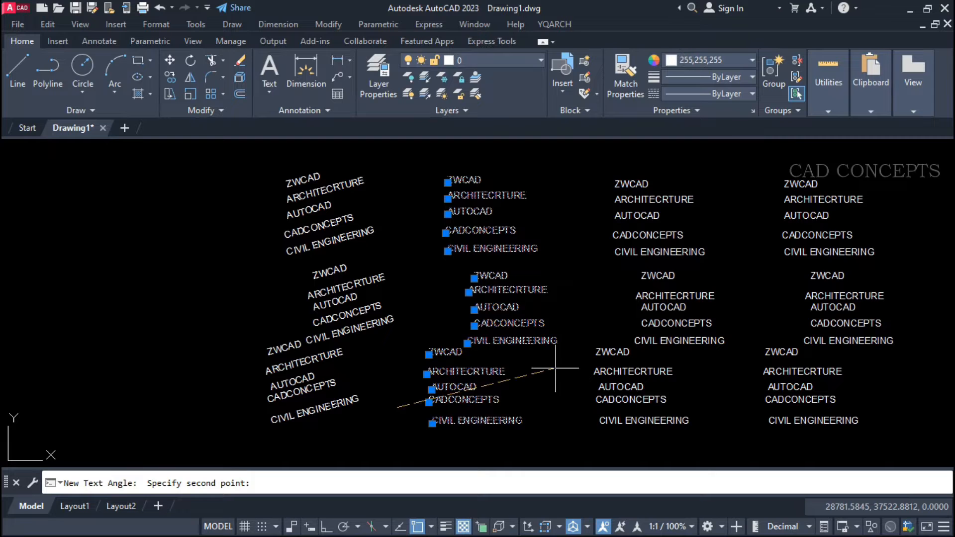
click(556, 367)
key(Return)
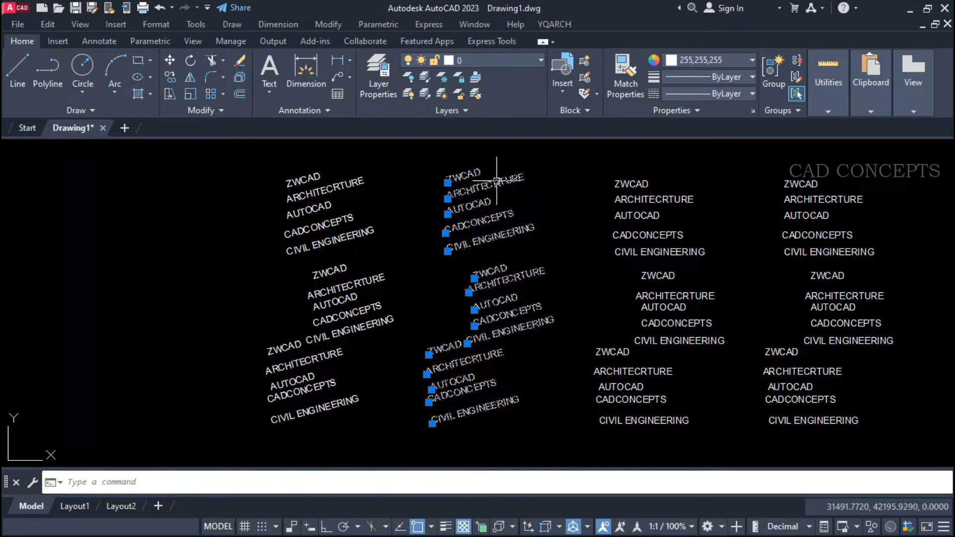
key(Escape)
Rotate the texts of all four columns to one gentle upward slope using TTC's Angle option and two picked points.
key(Return)
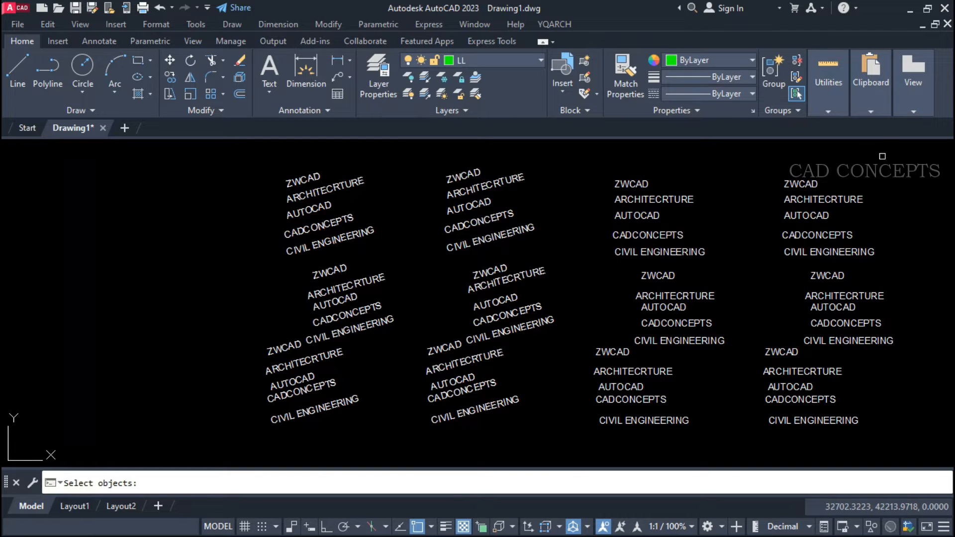
click(882, 156)
click(223, 448)
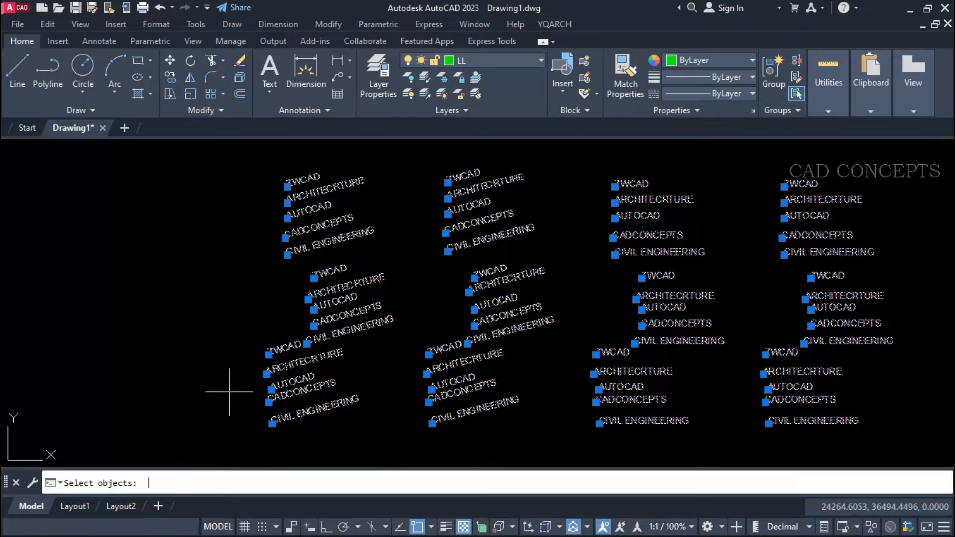
key(Return)
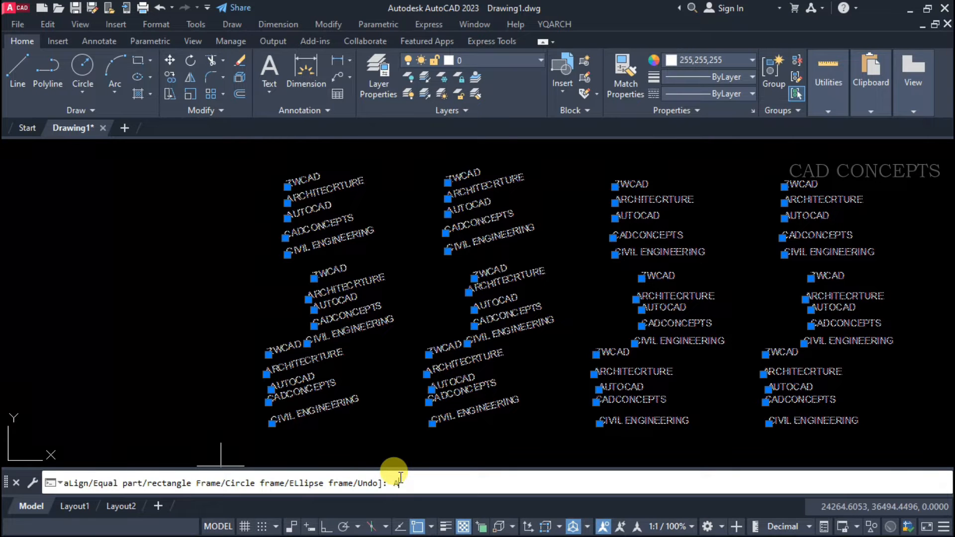
key(Return)
click(241, 439)
click(368, 415)
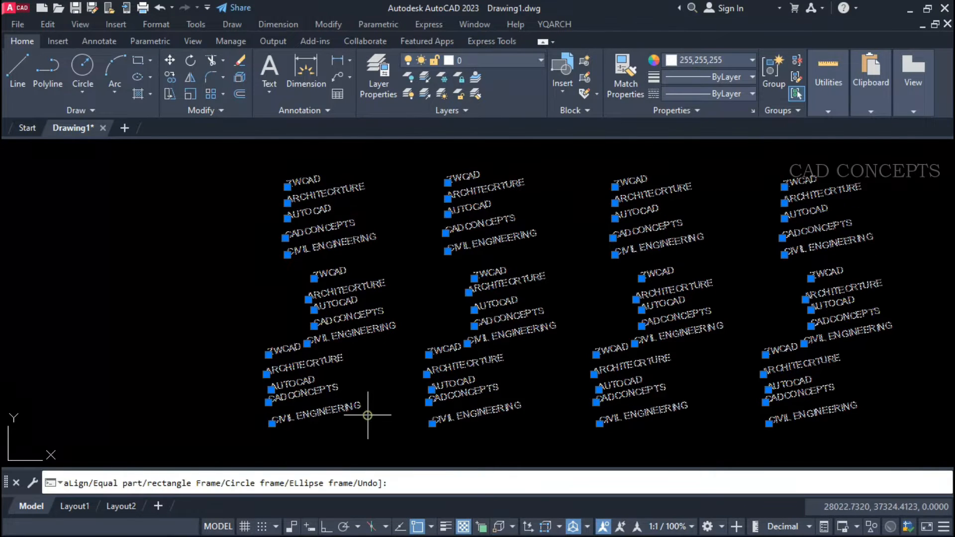
key(Escape)
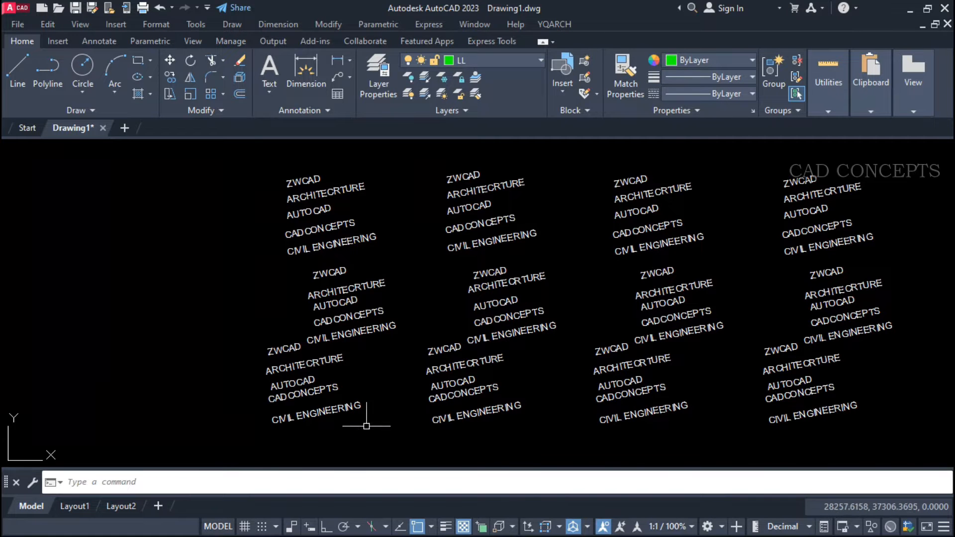
click(237, 449)
click(910, 158)
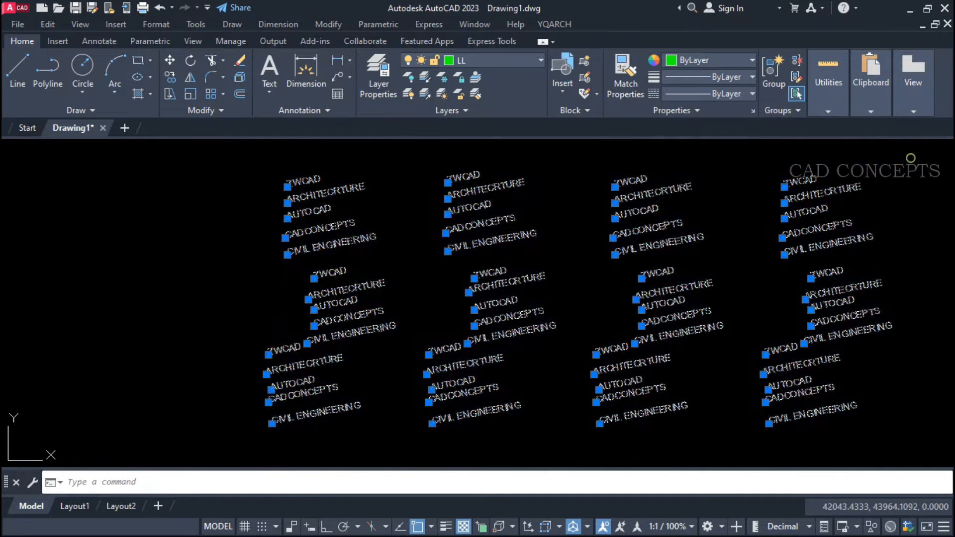
key(Escape)
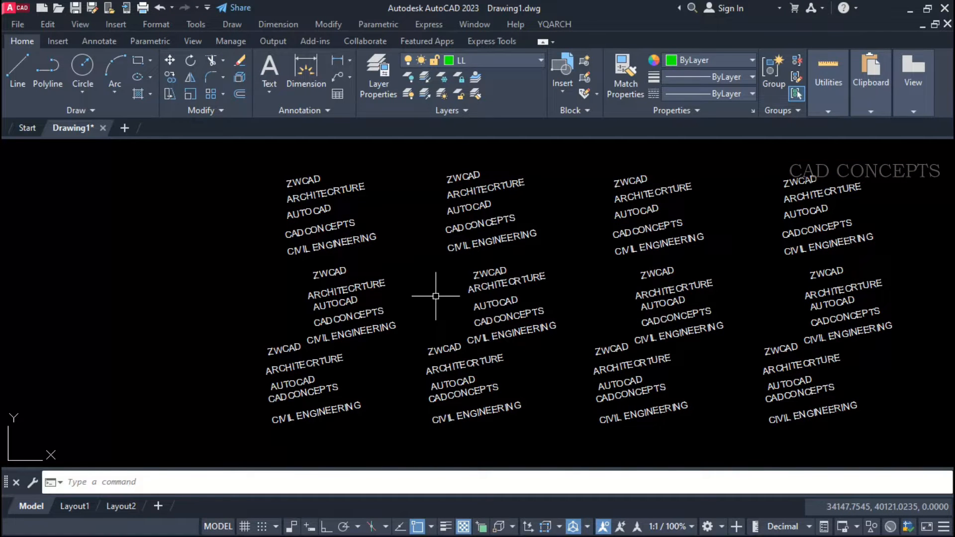
Space the first column's texts evenly along a steep slanted line left of the column with TTC's Equal part option.
key(Return)
click(386, 157)
click(215, 440)
key(Return)
text(E)
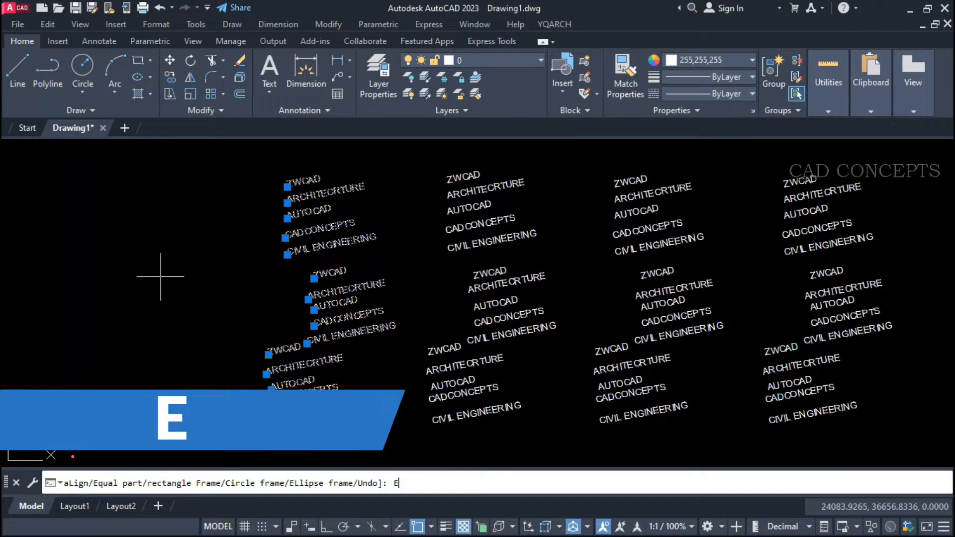
key(Return)
click(146, 194)
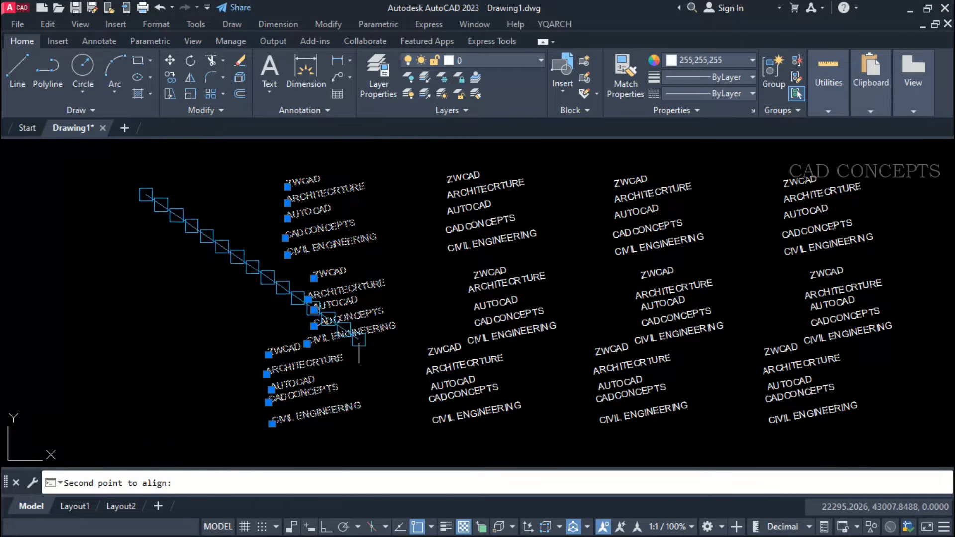
click(215, 416)
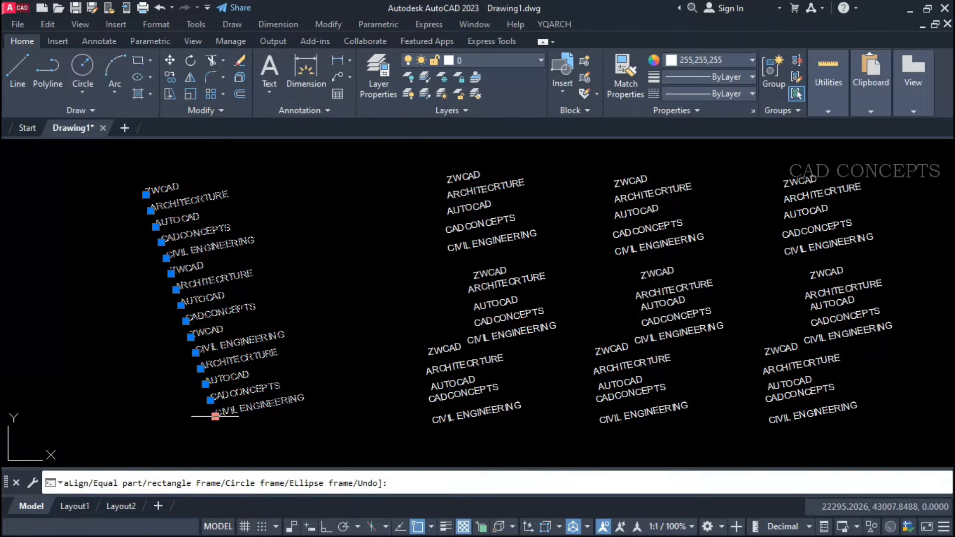
key(Escape)
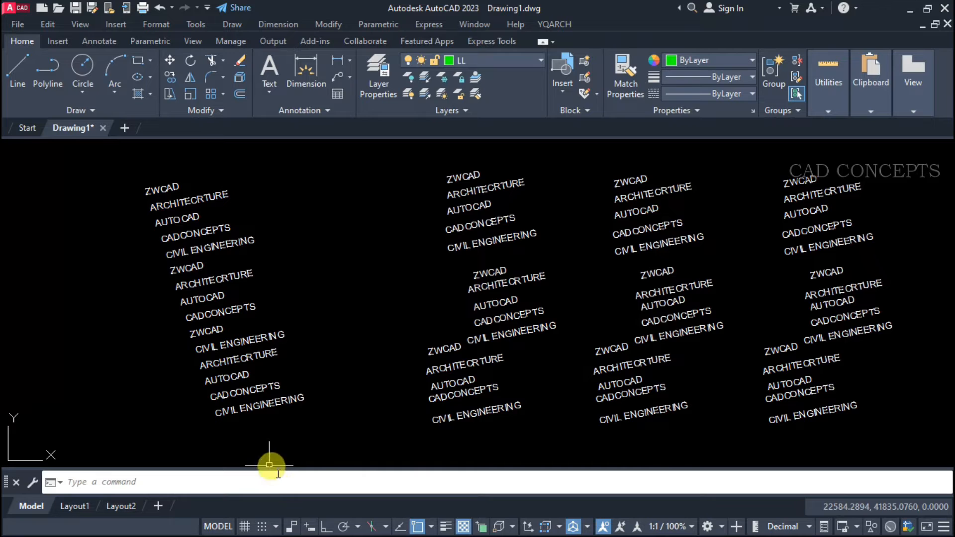
Distribute the second column's texts evenly along a slanted line just left of their original place using TTC.
key(space)
click(532, 435)
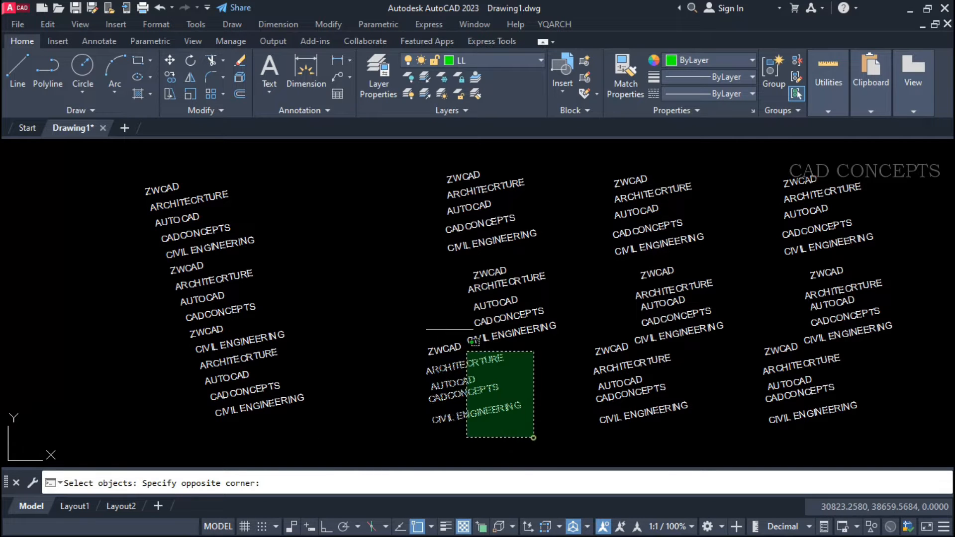
click(403, 174)
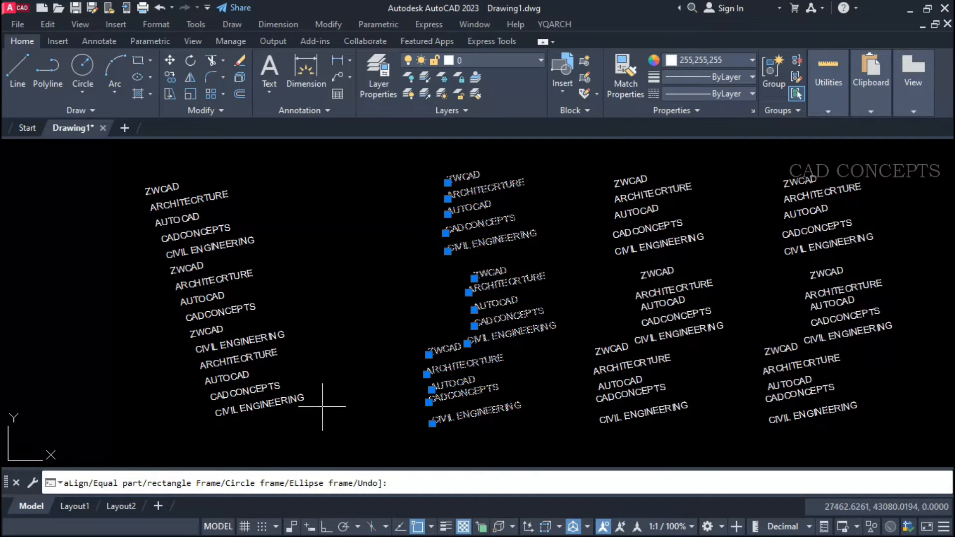
key(Return)
click(344, 181)
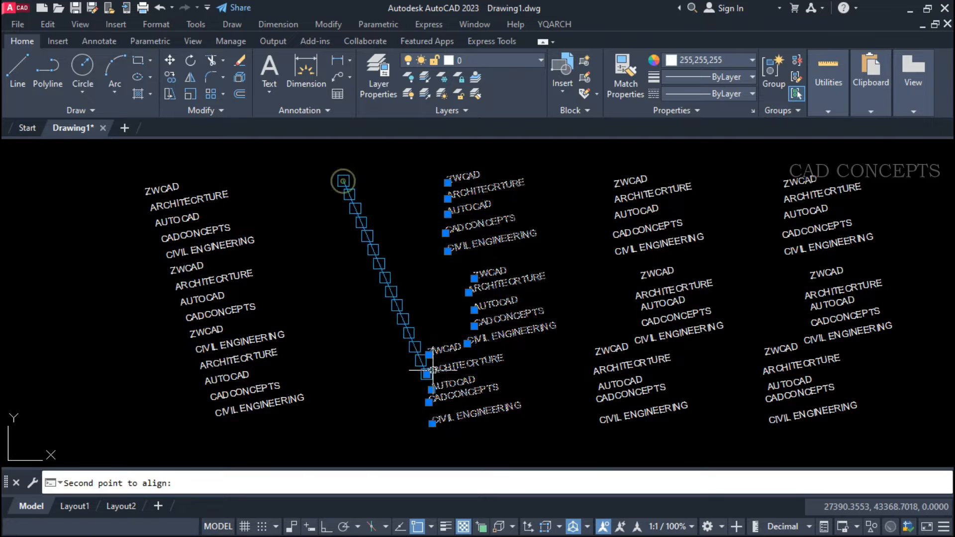
click(404, 406)
click(475, 408)
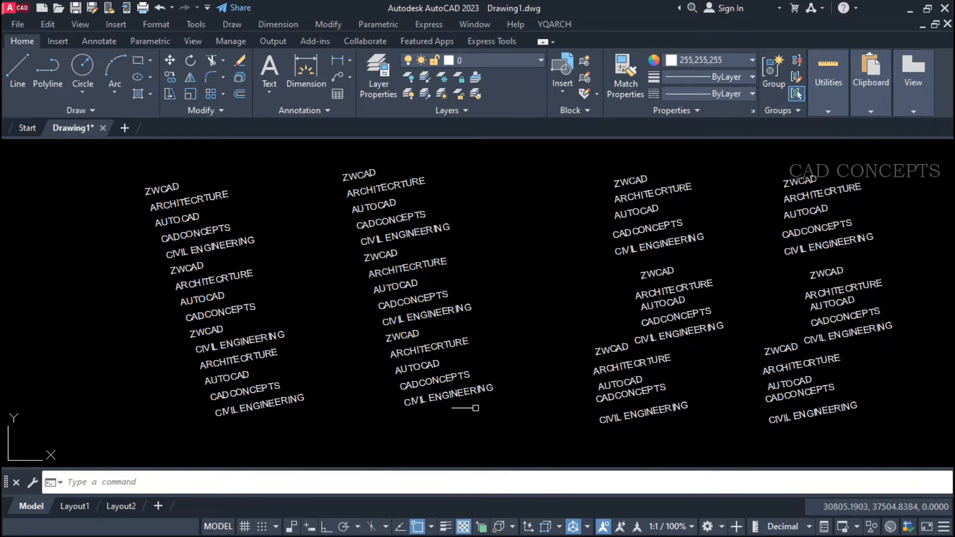
Distribute the third column's texts evenly along a slanted line between the second column and their original place using TTC.
key(Return)
click(684, 164)
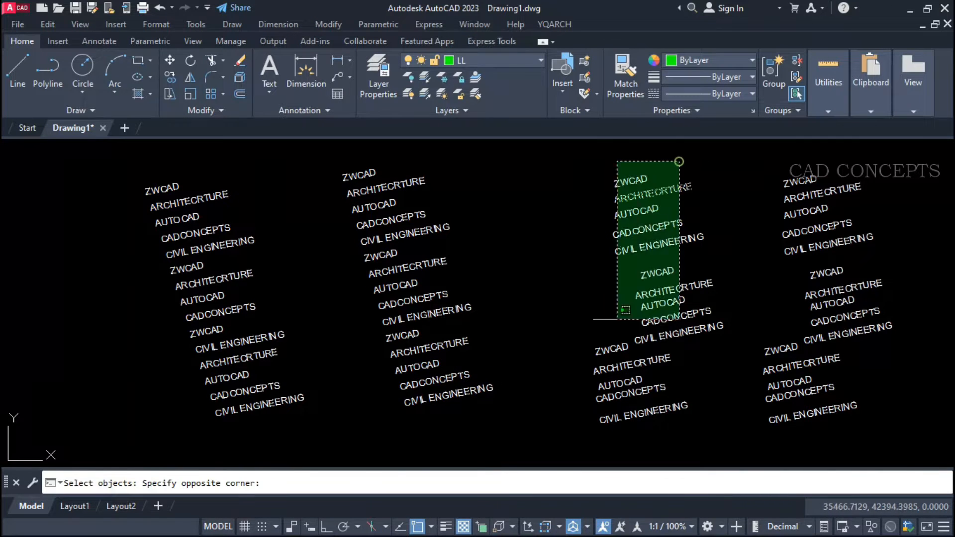
click(561, 422)
key(Return)
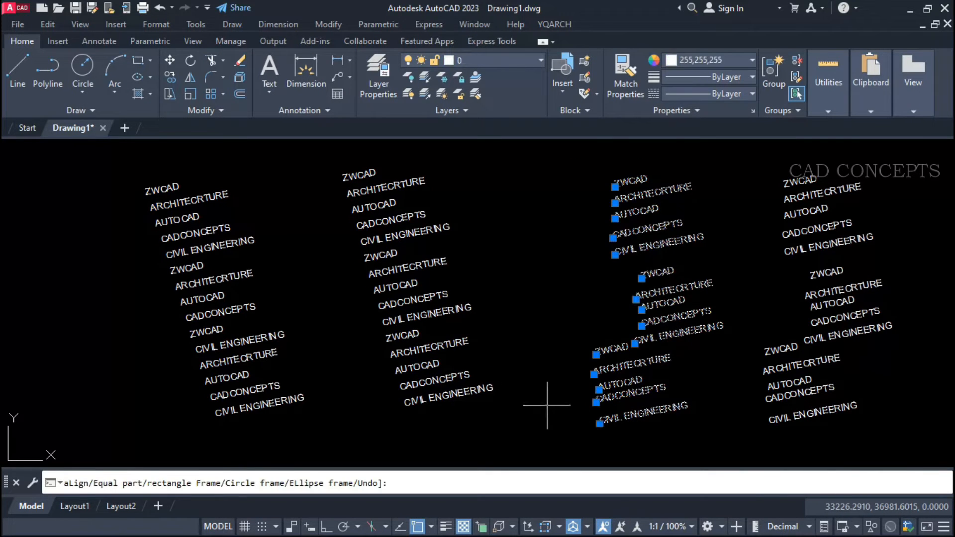
text(l)
key(Return)
click(513, 190)
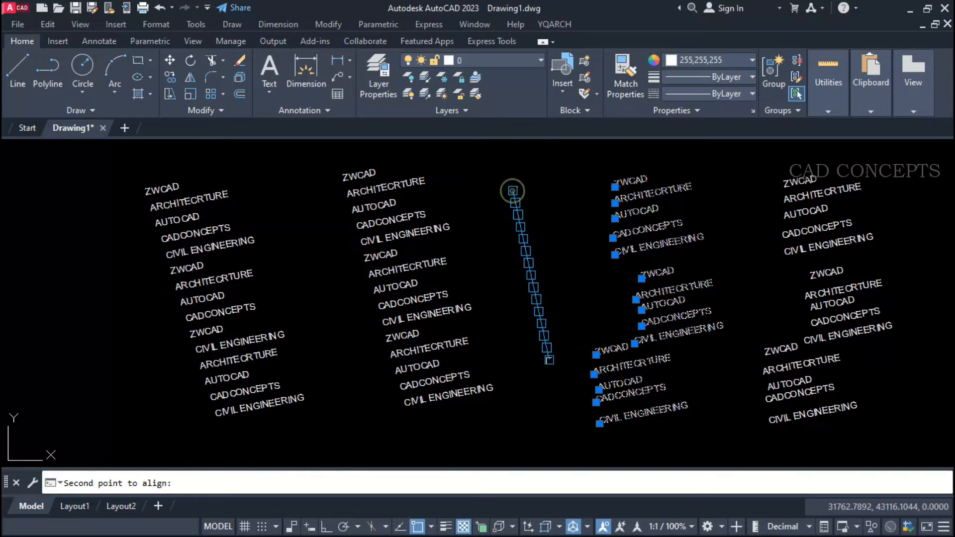
click(561, 423)
key(Return)
Distribute the fourth column's texts evenly along a slanted line between the third column and their original place using TTC.
key(Return)
click(817, 167)
click(758, 431)
key(Return)
key(Return)
click(737, 416)
click(657, 239)
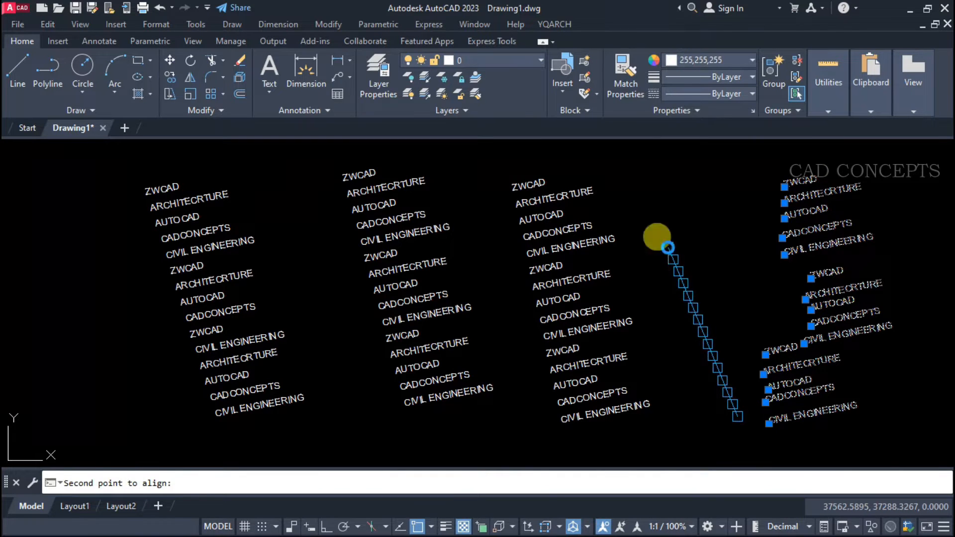
key(Return)
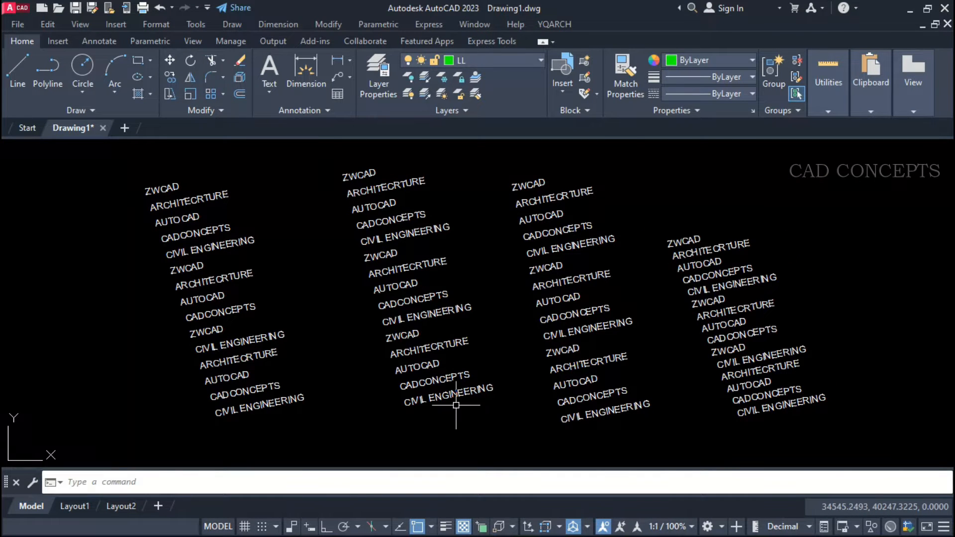
Rotate the texts of all four columns to horizontal using TTC's Angle option and two points picked with Ortho on.
key(Return)
click(864, 432)
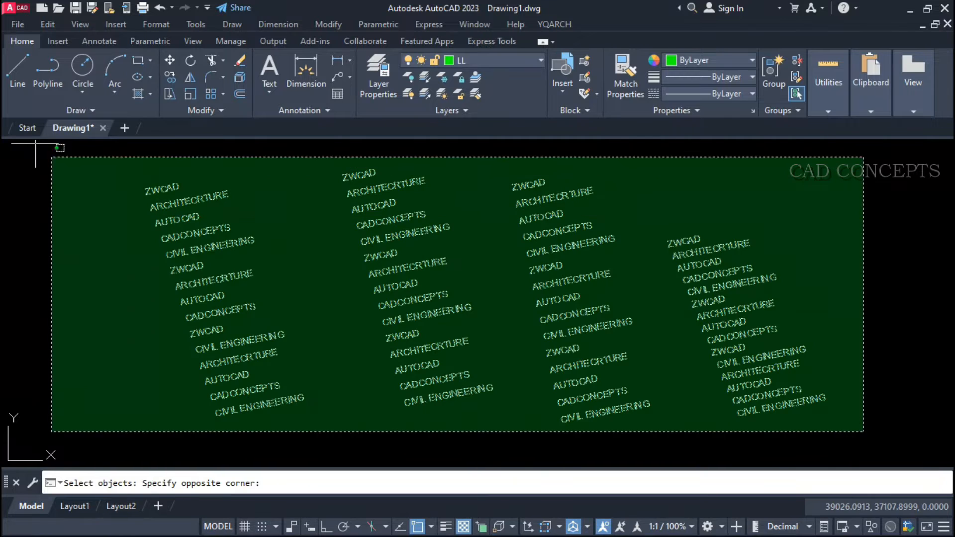
click(124, 165)
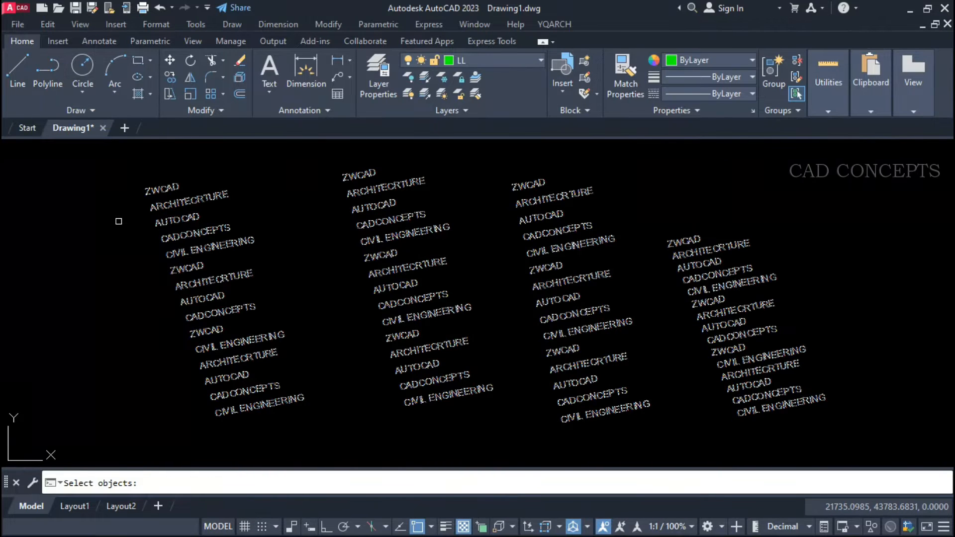
key(Return)
text(a)
key(Return)
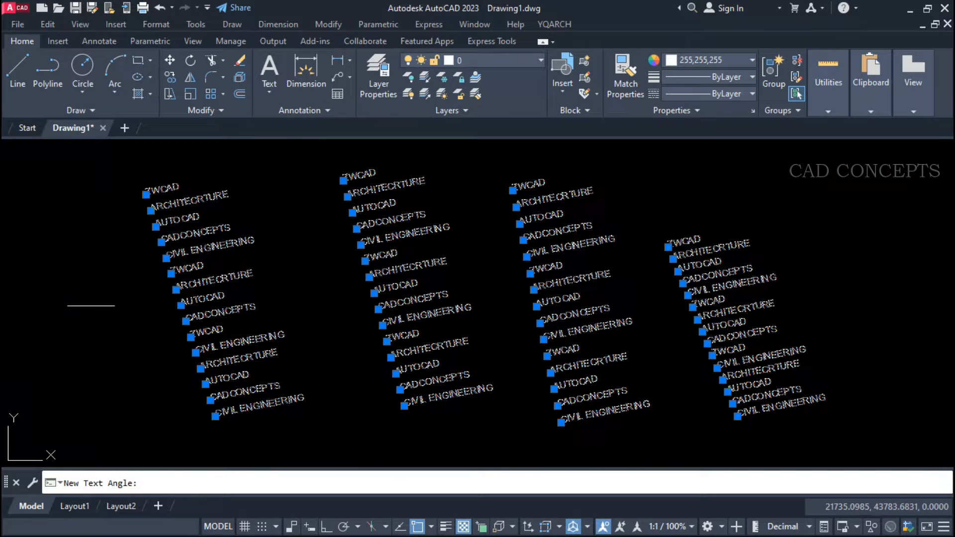
click(60, 346)
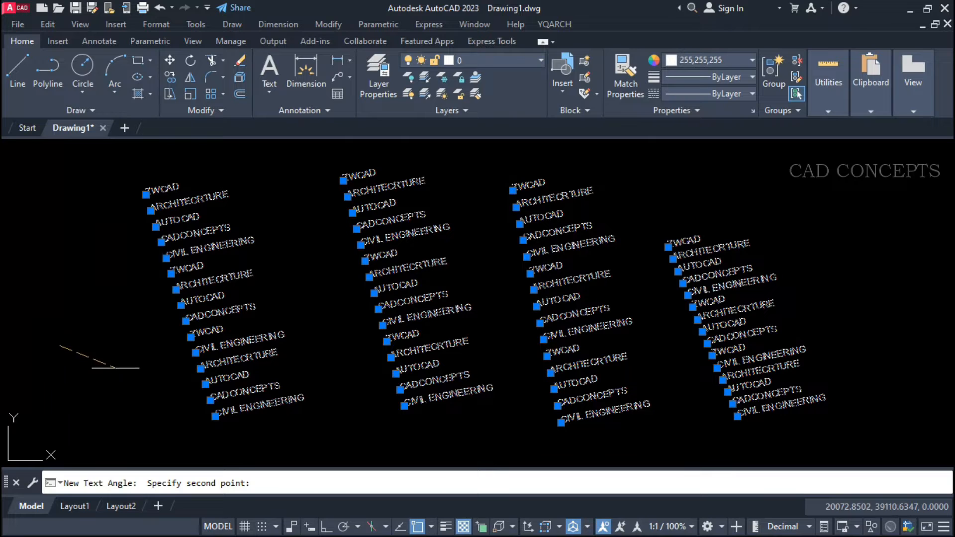
key(F8)
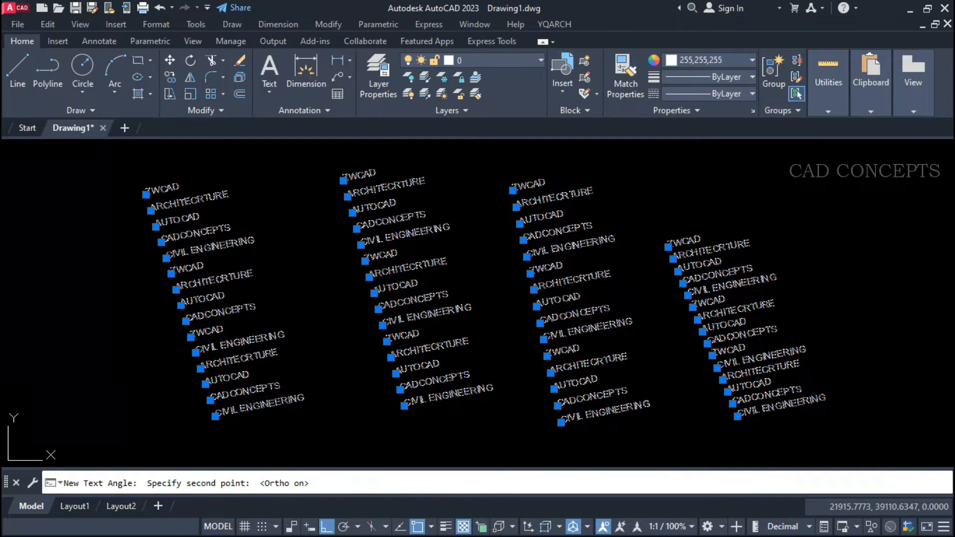
click(130, 353)
key(Escape)
key(Escape)
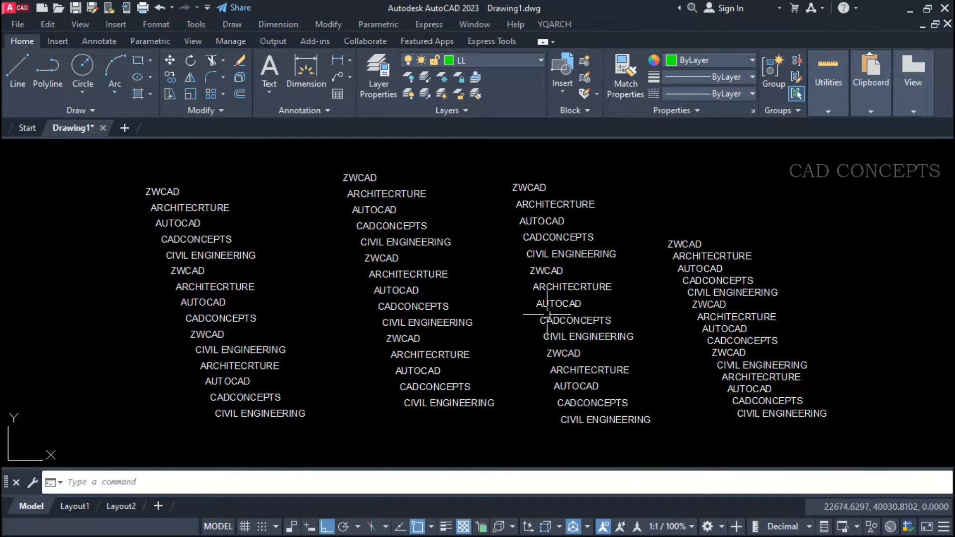
Rearrange the first column's texts into a straight vertical column with TTC's R option and a row spacing of 2.
key(space)
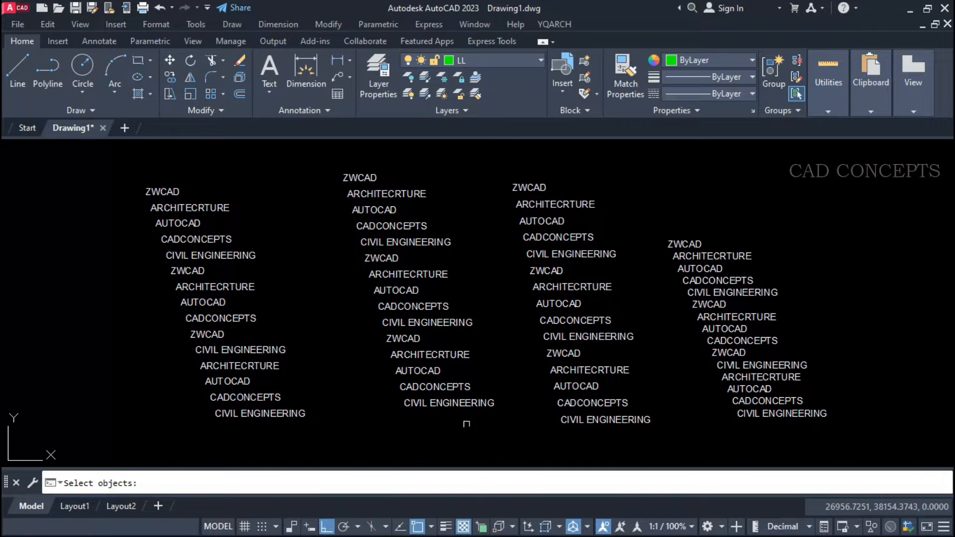
click(296, 428)
click(124, 189)
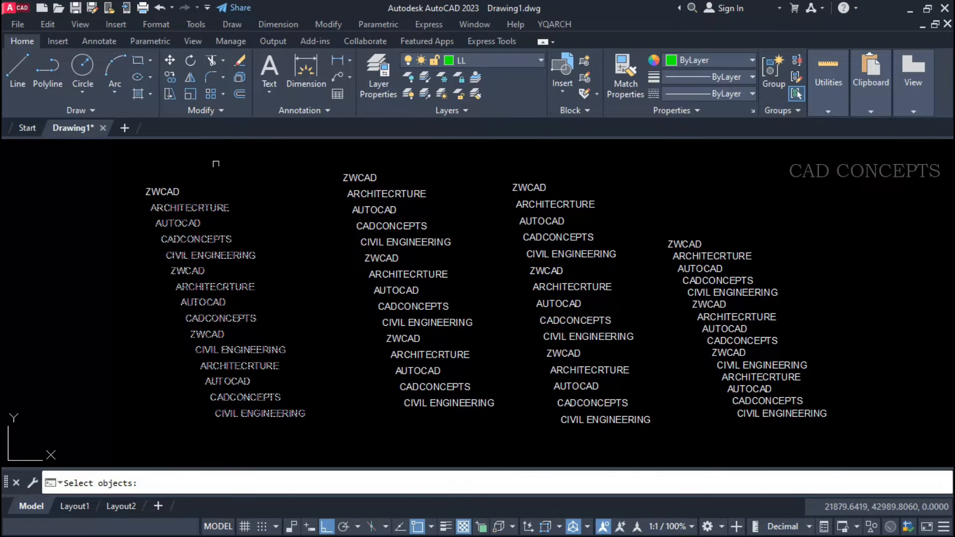
key(space)
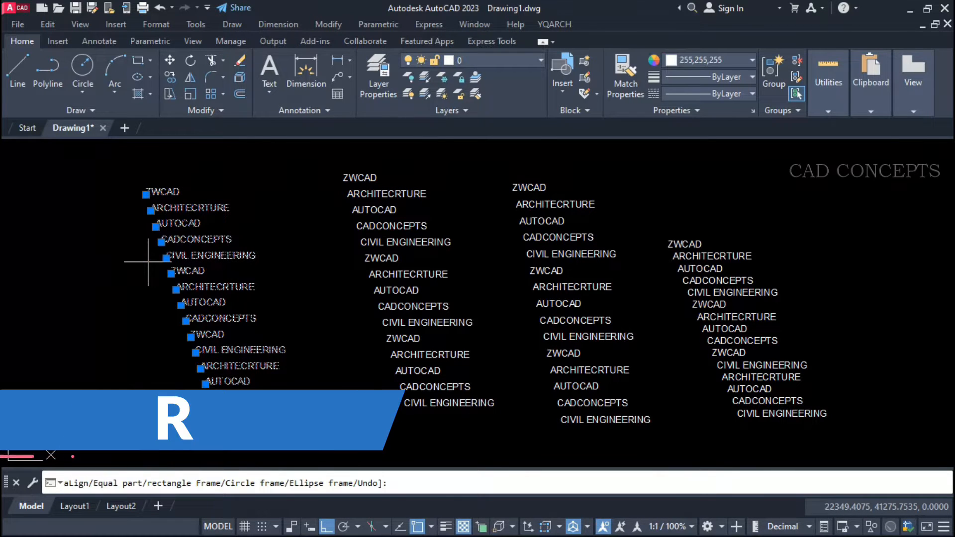
text(r)
key(Return)
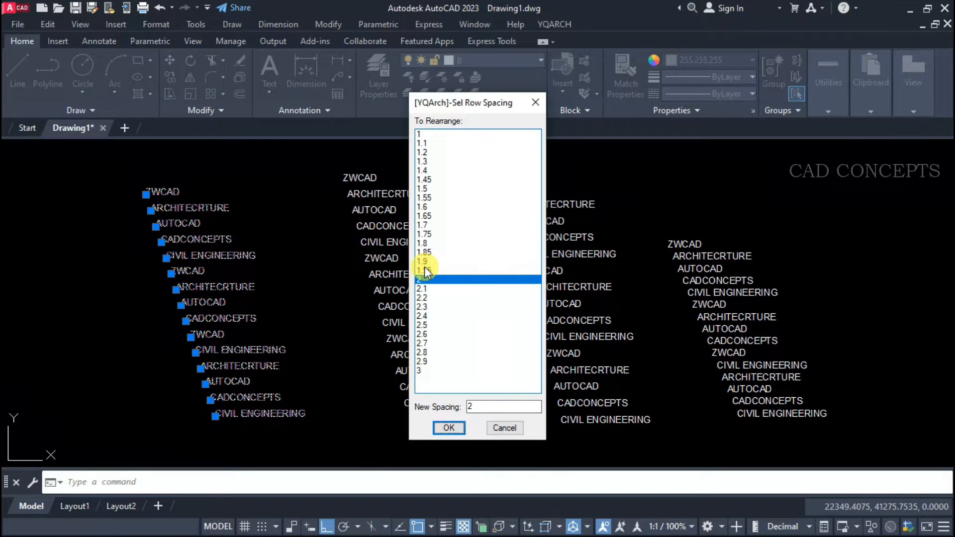
click(450, 428)
key(Return)
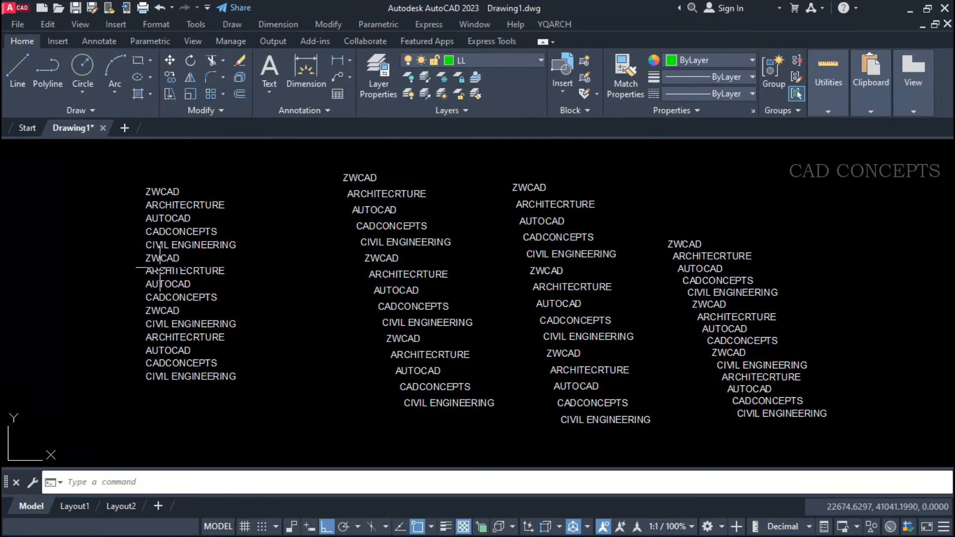
click(182, 161)
click(143, 392)
Rearrange the second column's texts into a straight vertical column with TTC's R option, keeping the same row spacing.
key(Return)
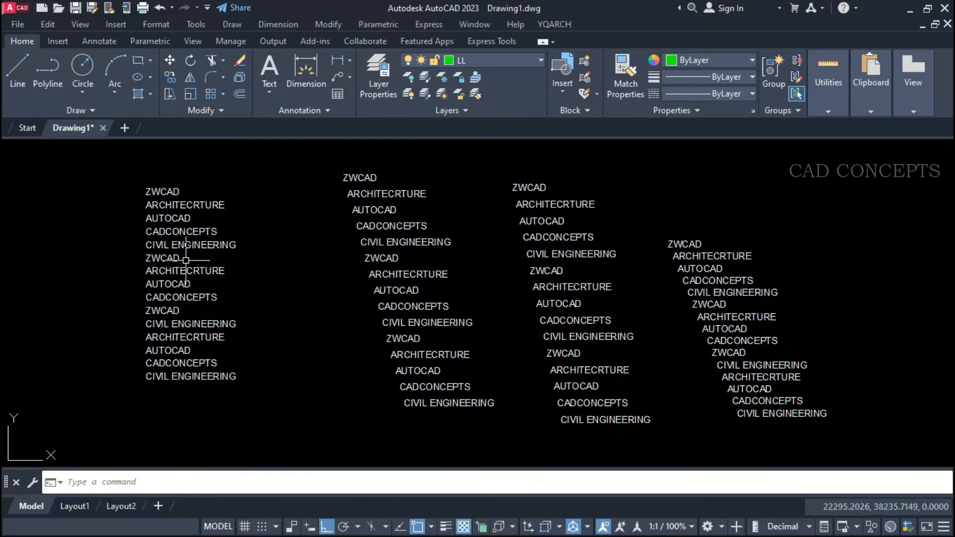
click(470, 164)
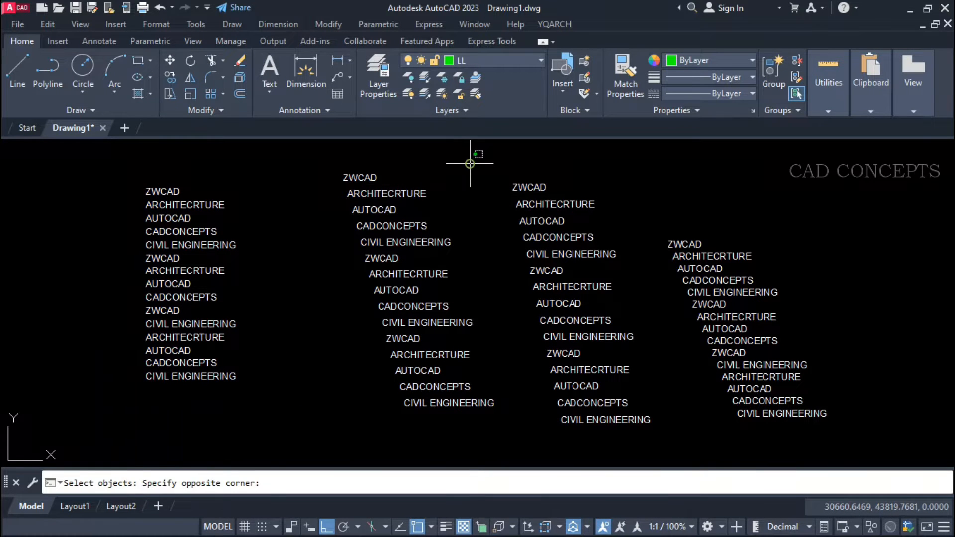
click(341, 424)
key(Return)
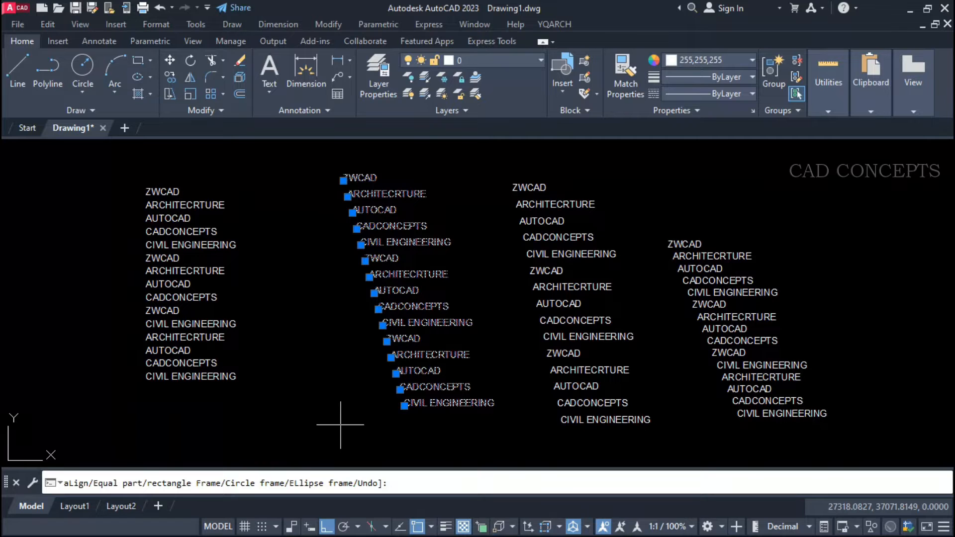
text(R)
key(Return)
click(440, 424)
key(Escape)
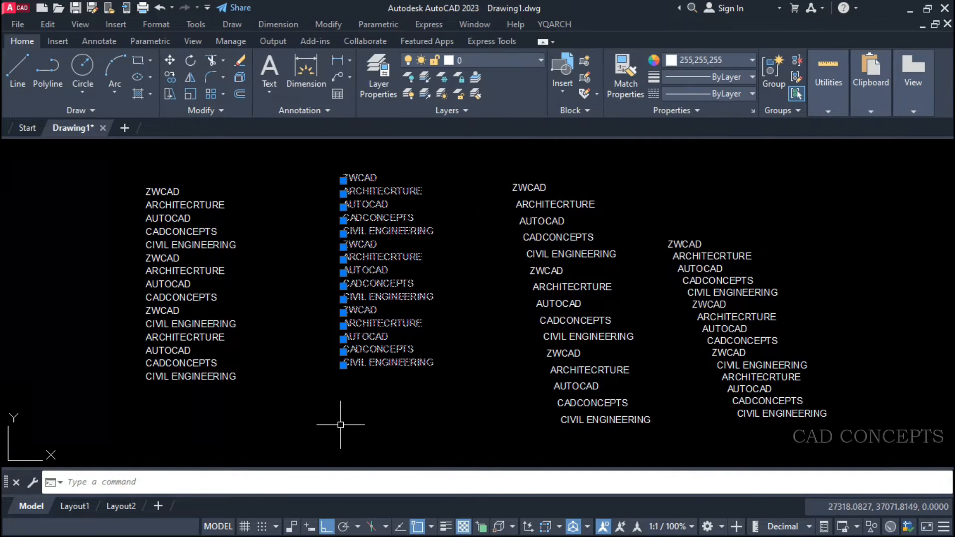
Rearrange the third column's texts into a straight vertical column with TTC, keeping the same row spacing as its neighbours.
key(Return)
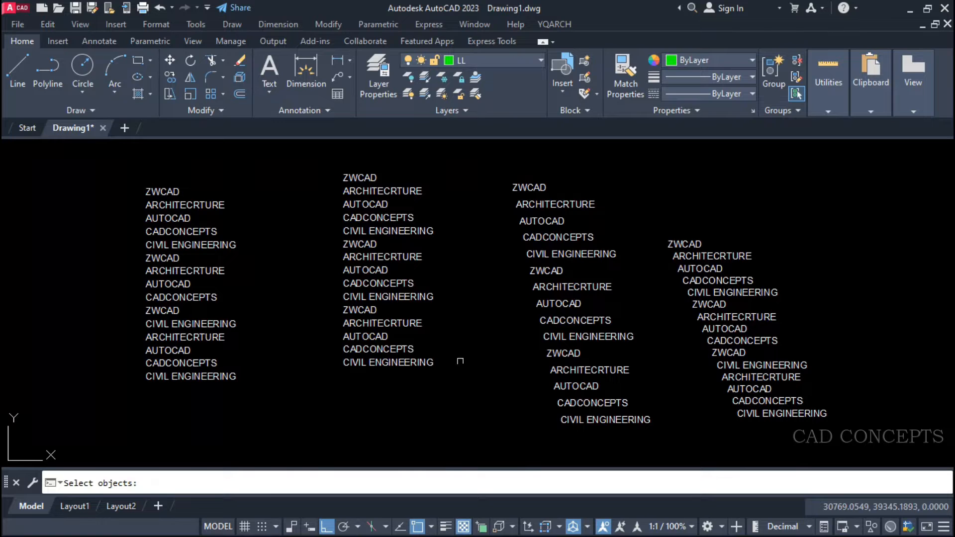
click(583, 171)
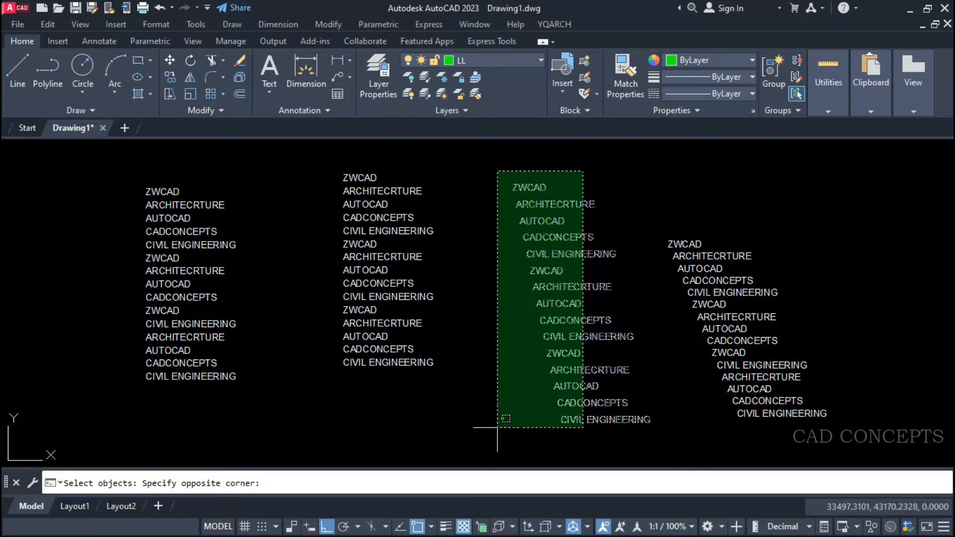
click(496, 427)
key(Return)
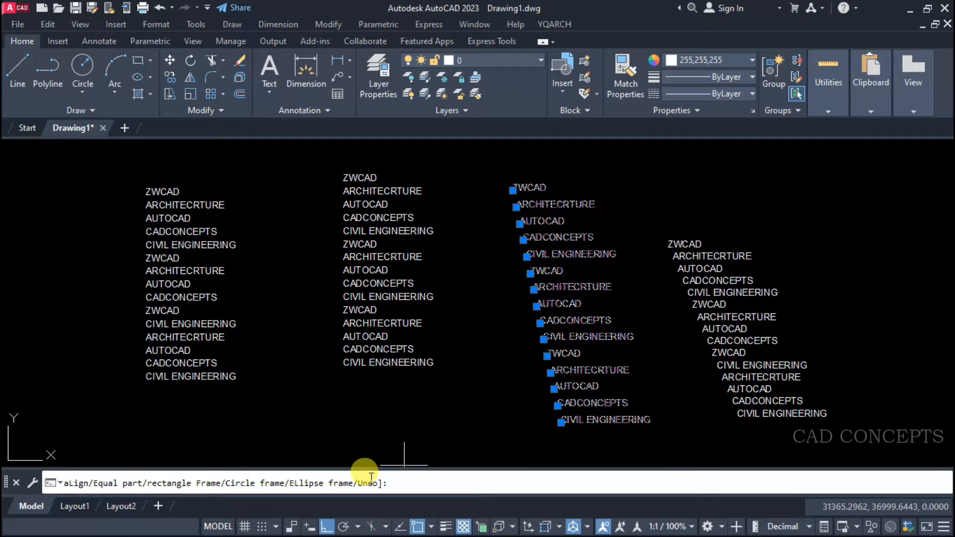
key(Return)
click(440, 428)
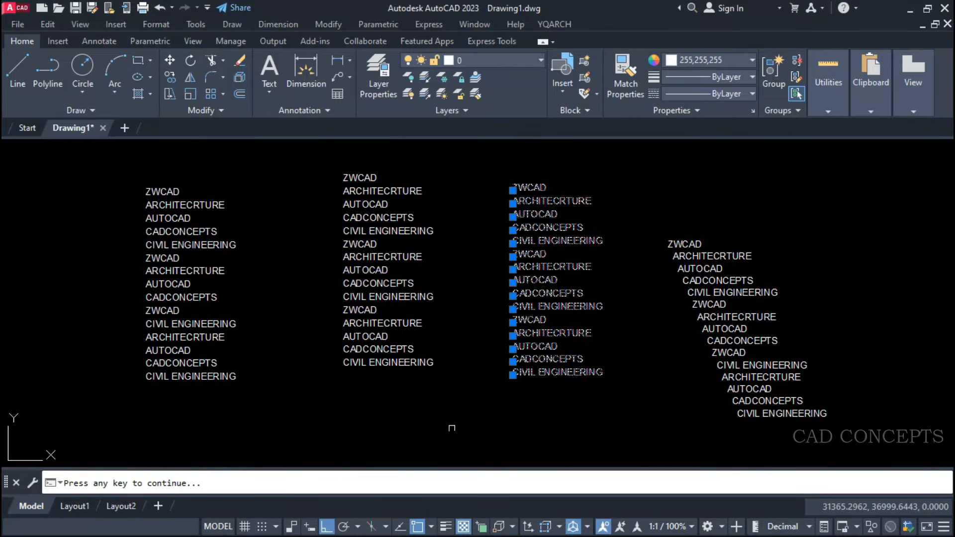
Rearrange the fourth column's texts into a straight vertical column with TTC and a row spacing of 2.
key(Return)
click(786, 201)
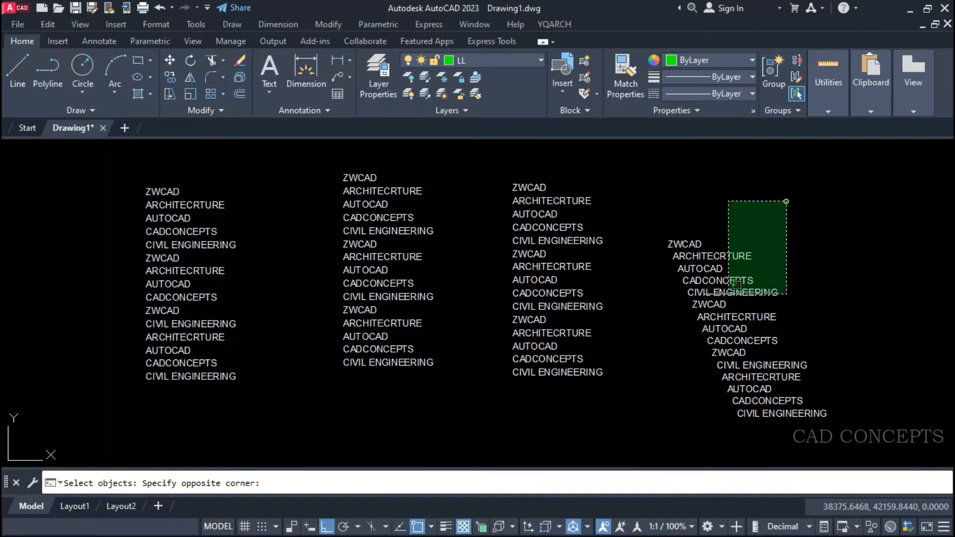
click(679, 438)
key(Return)
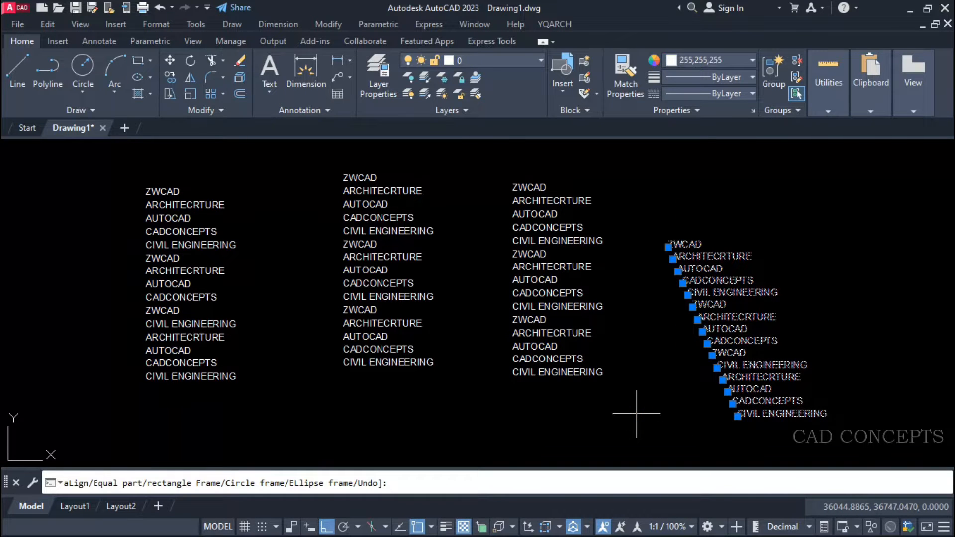
key(Return)
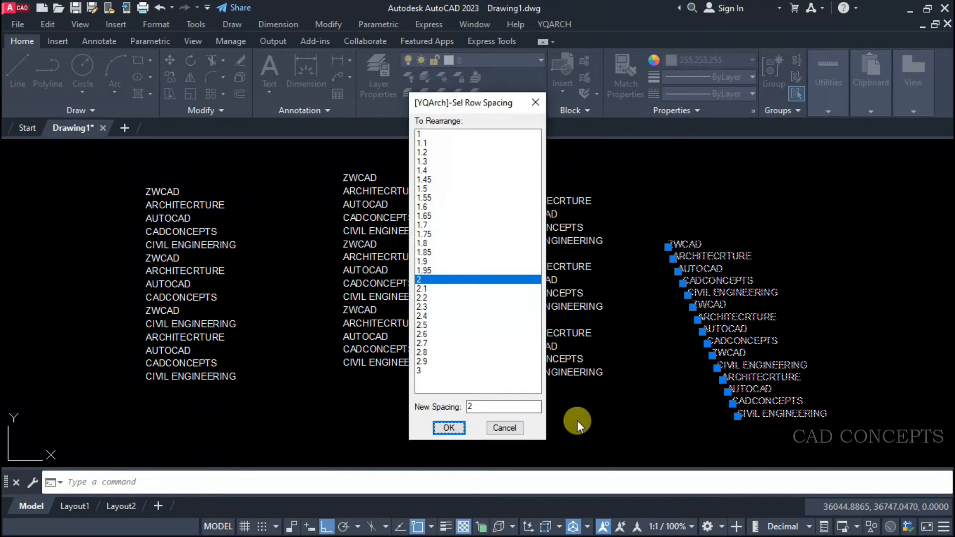
click(450, 427)
key(Escape)
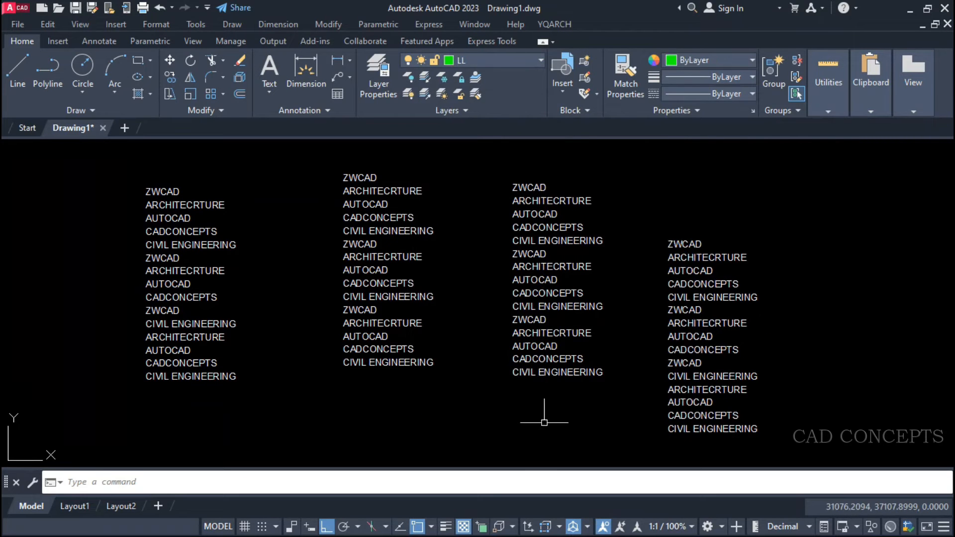
click(706, 448)
click(656, 230)
key(Escape)
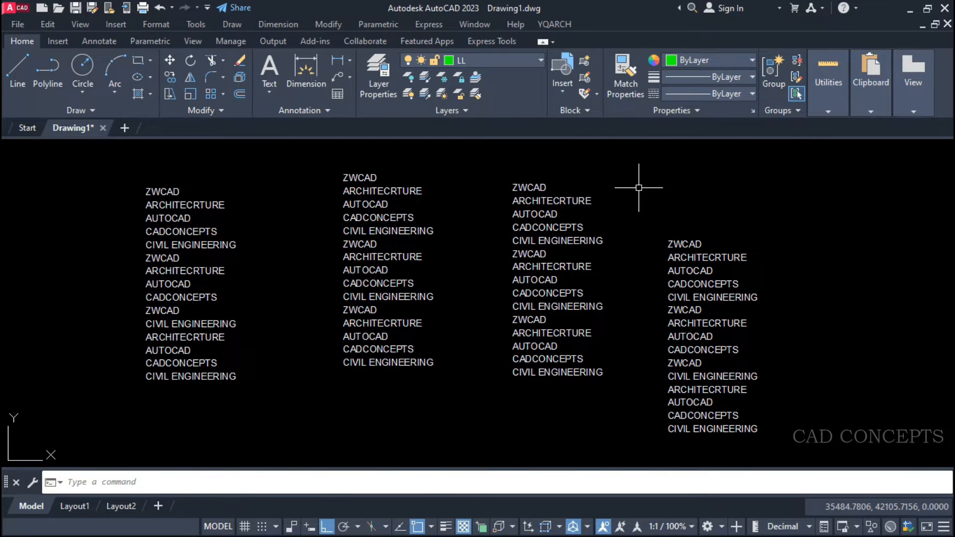
Merge the texts of all four columns into one long vertical column using TTC's rearrange option.
click(713, 164)
click(137, 440)
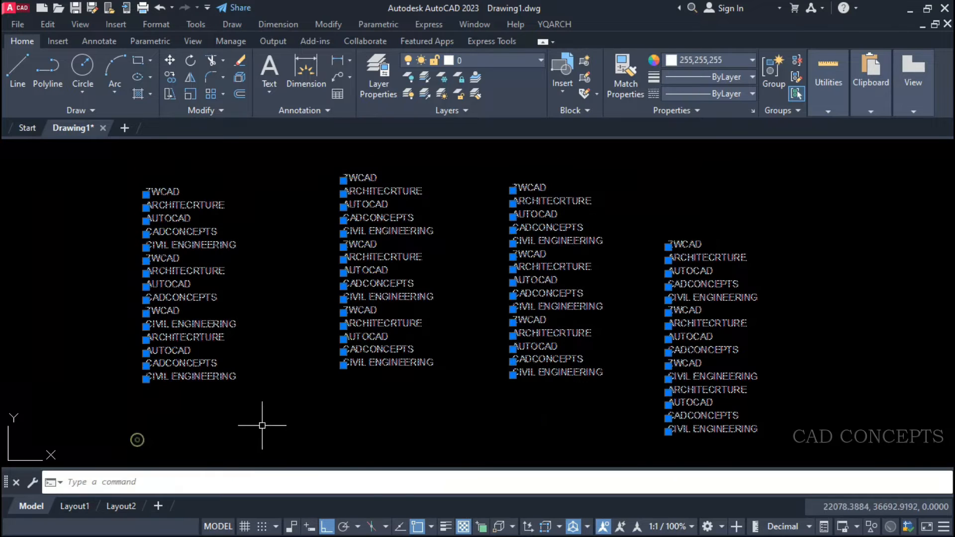
key(space)
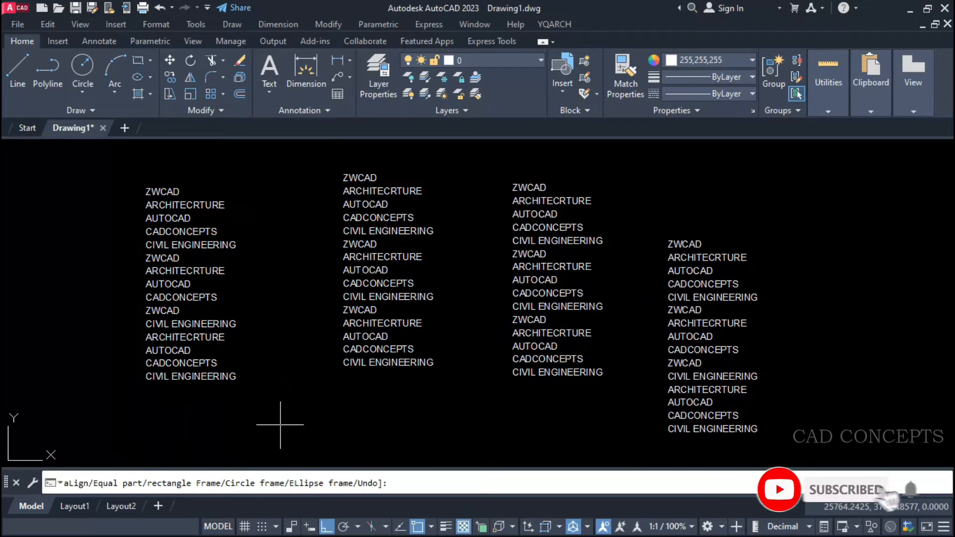
click(283, 426)
click(438, 427)
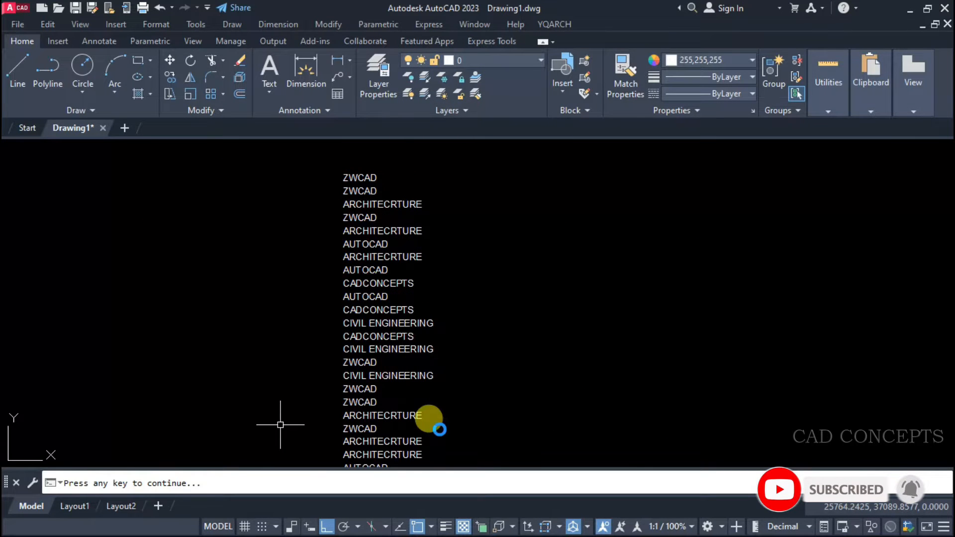
scroll(427, 213, down, 5)
middle_drag(441, 334, 436, 273)
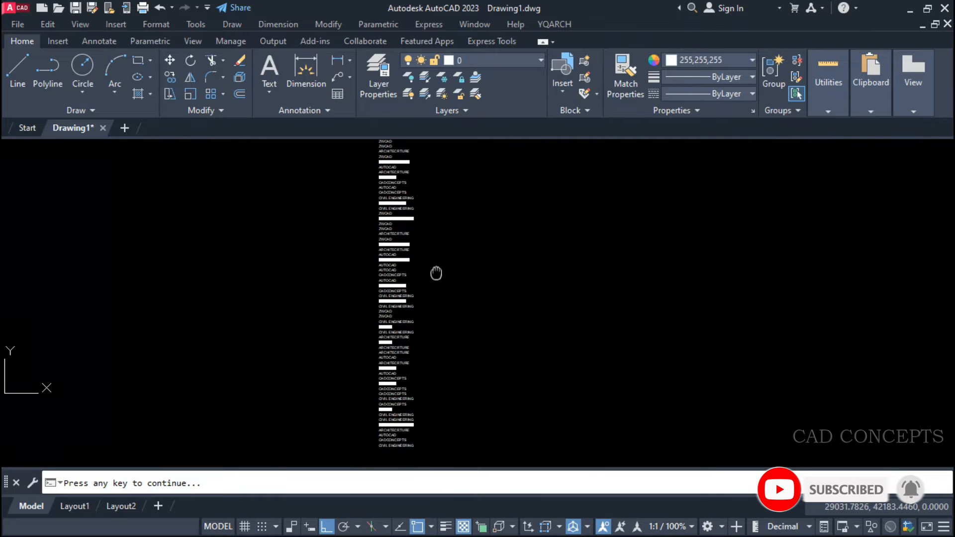
scroll(435, 276, down, 2)
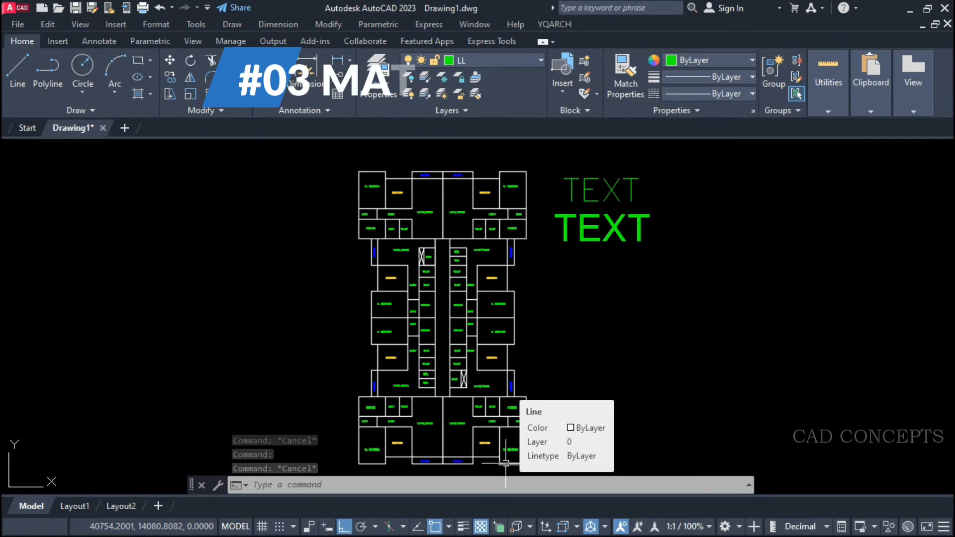
Examine the floor plan and its room labels, including the M. BEDROOM text, beside the two TEXT samples.
middle_drag(481, 334, 479, 324)
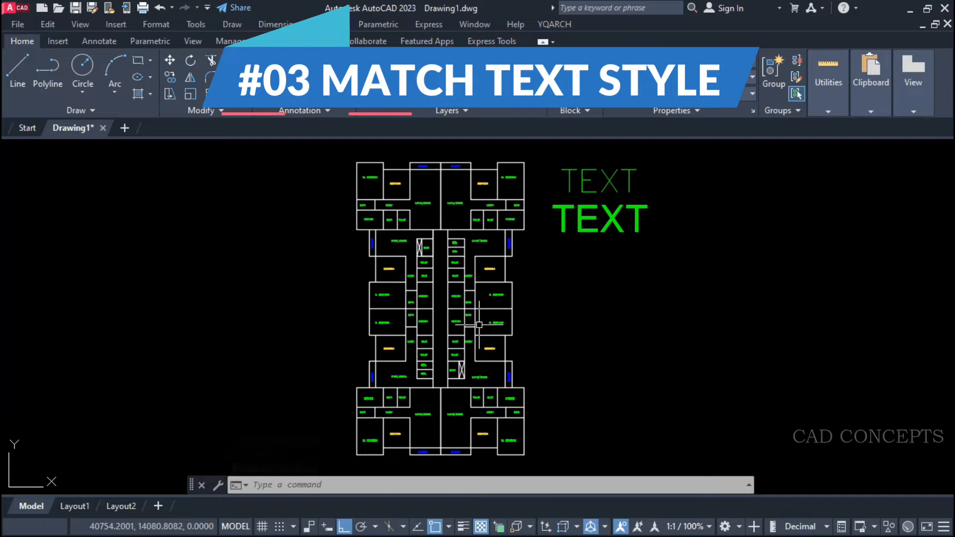
key(Escape)
key(Escape)
key(Escape)
click(341, 474)
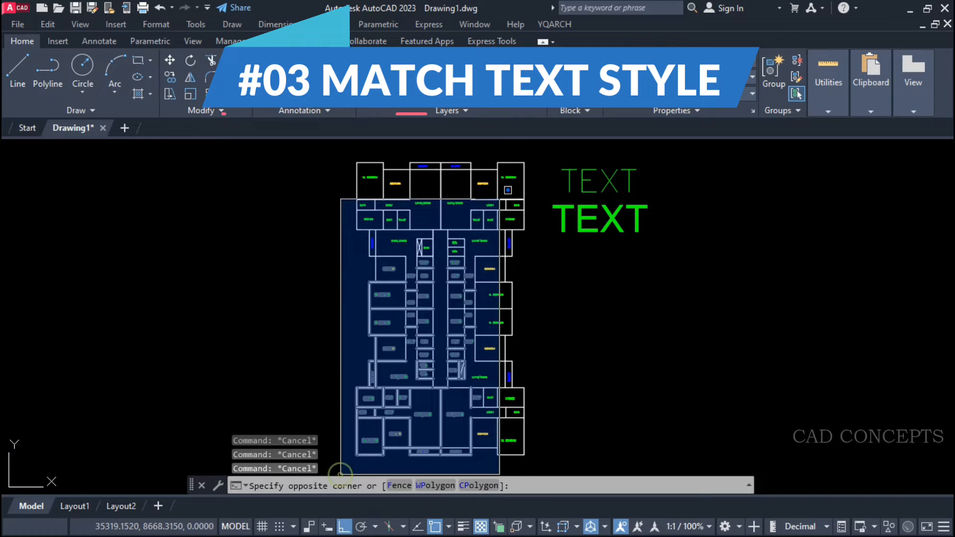
click(538, 140)
key(Escape)
key(Escape)
key(Escape)
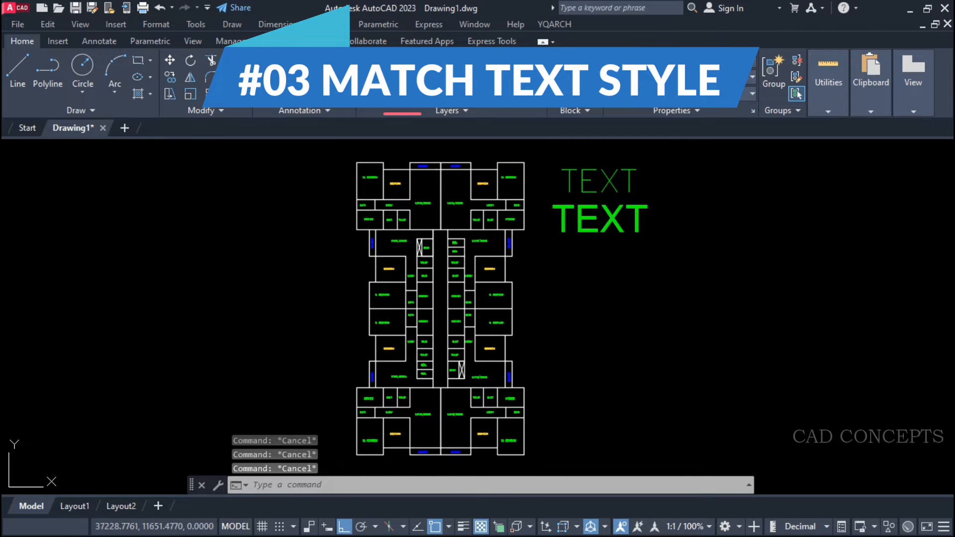
scroll(571, 207, up, 2)
scroll(455, 177, up, 6)
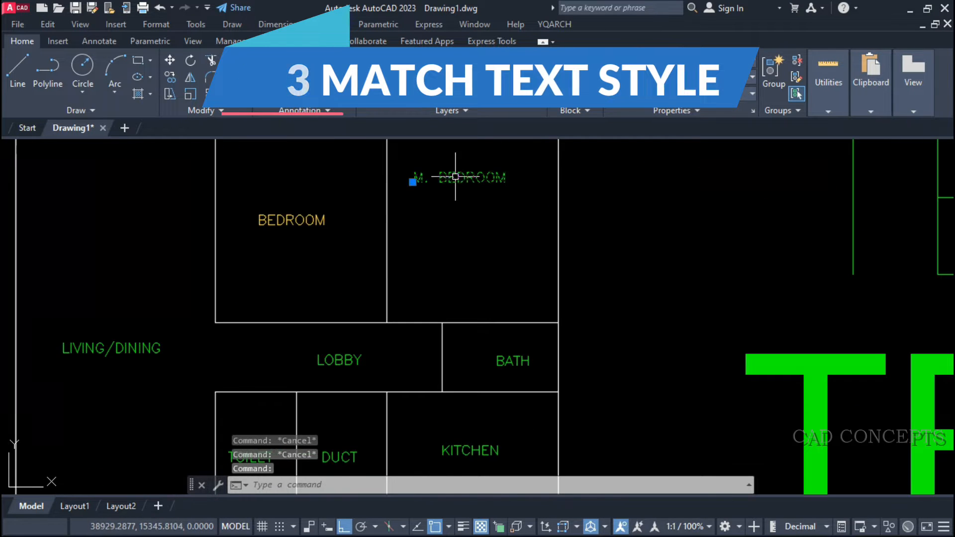
Compare the M. BEDROOM label's lettering with the thin and bold TEXT samples beside the floor plan.
scroll(367, 378, up, 4)
scroll(325, 317, down, 6)
middle_drag(491, 322, 484, 323)
click(393, 214)
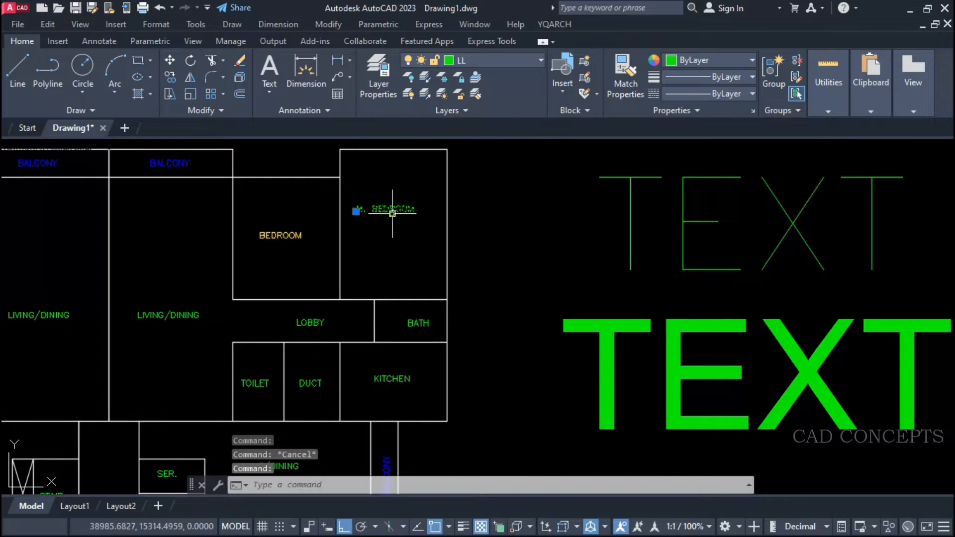
key(Escape)
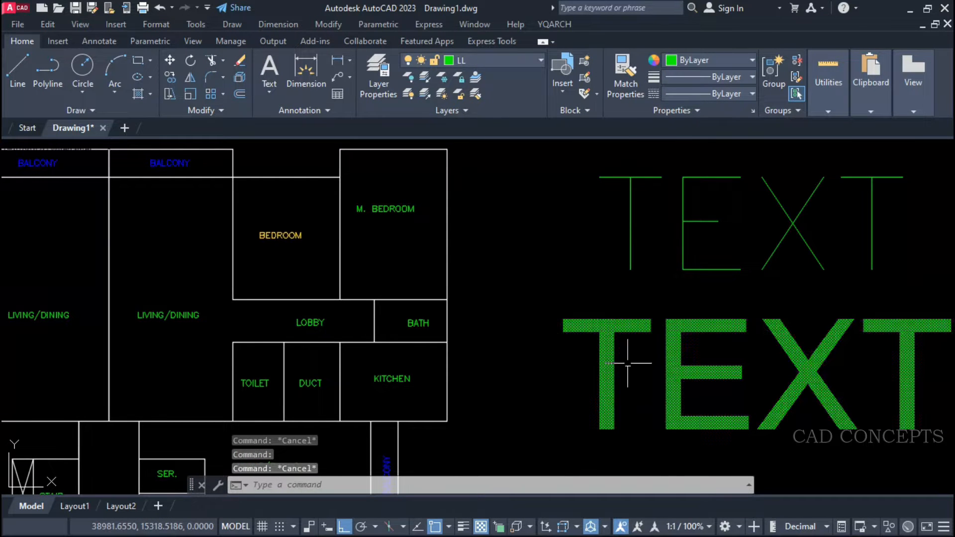
middle_drag(526, 355, 495, 305)
click(640, 228)
key(Escape)
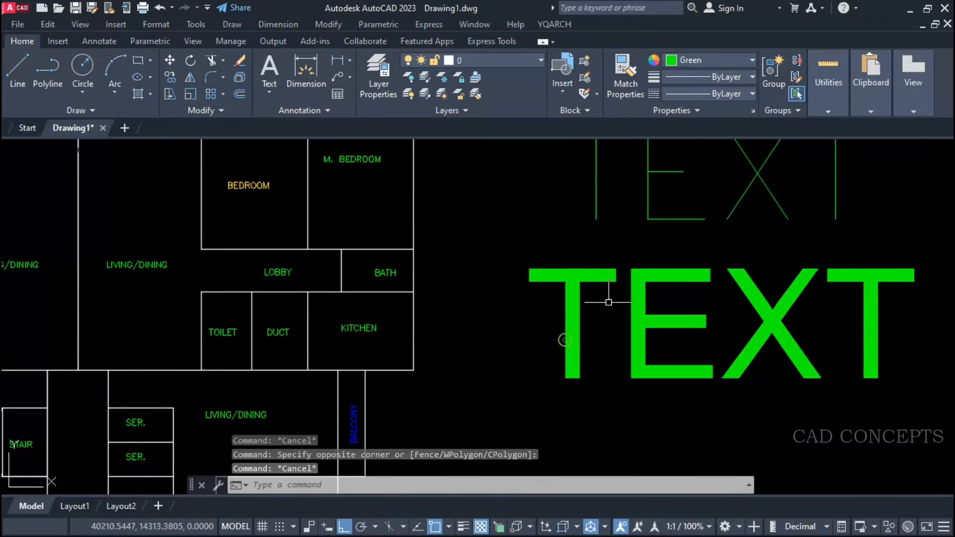
scroll(398, 331, down, 6)
scroll(358, 272, up, 8)
scroll(380, 229, down, 4)
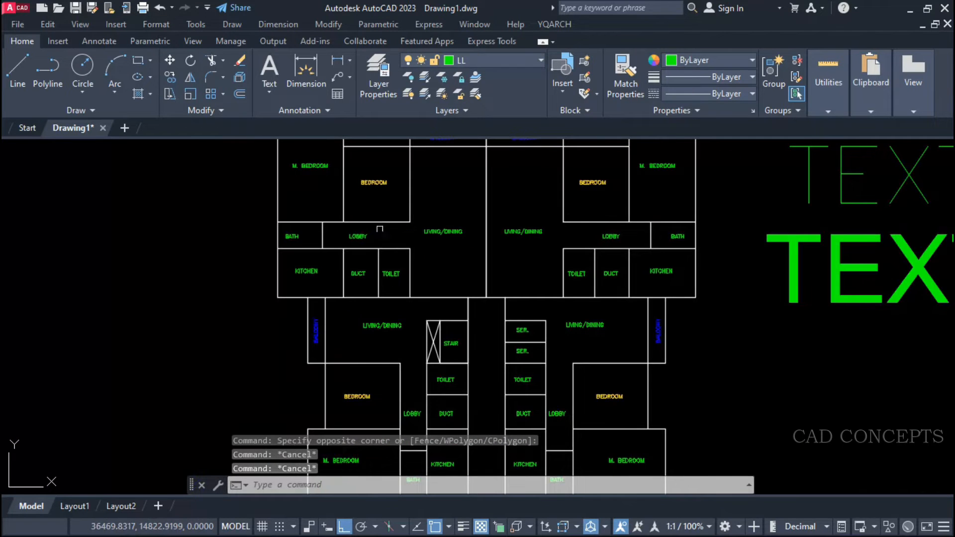
Inspect individual room labels across the plan, including BEDROOM, M. BEDROOM, LIVING/DINING and BALCONY.
click(368, 182)
click(320, 165)
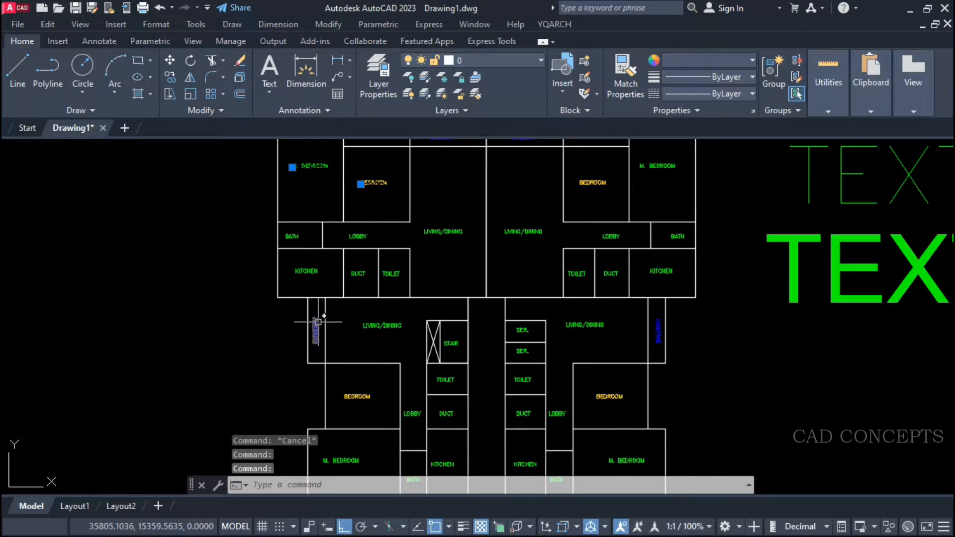
click(376, 321)
key(Escape)
key(Escape)
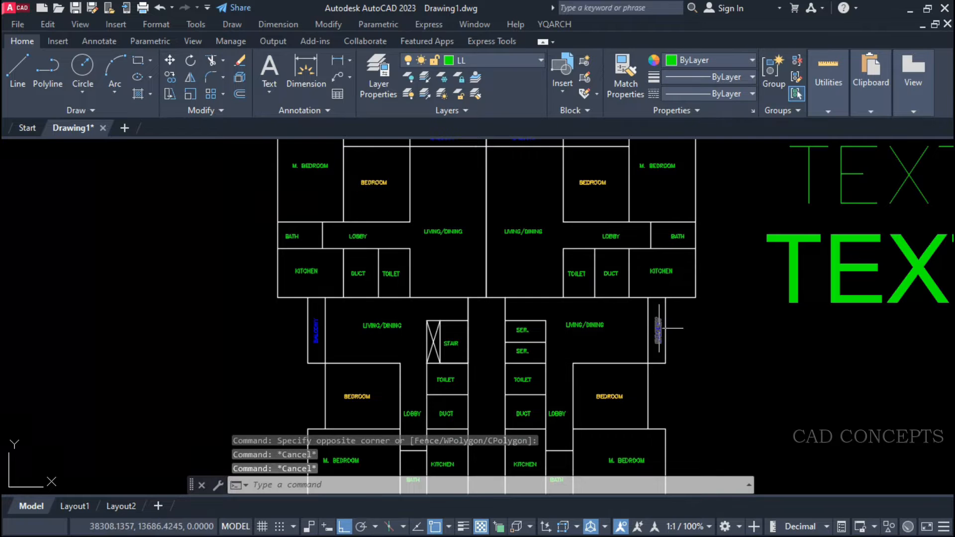
scroll(660, 328, up, 4)
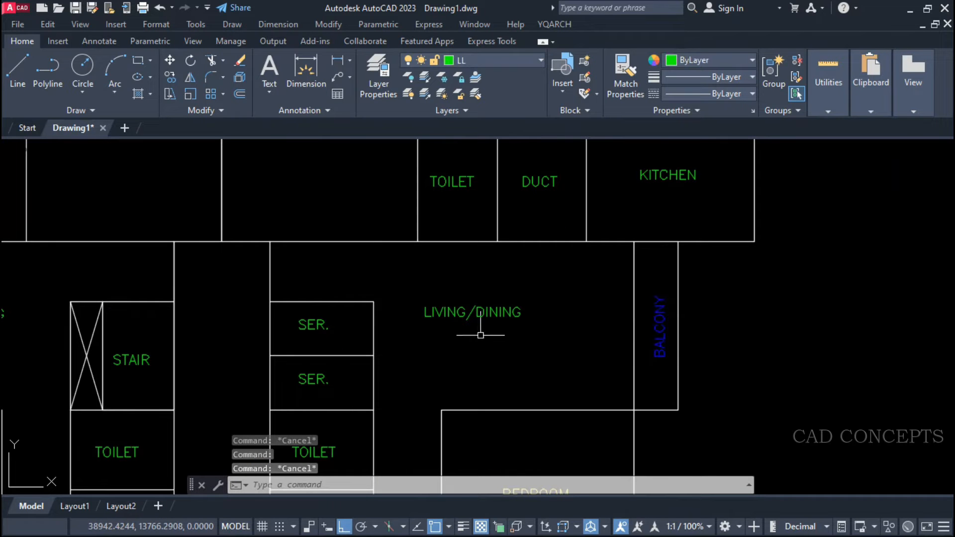
scroll(479, 338, down, 8)
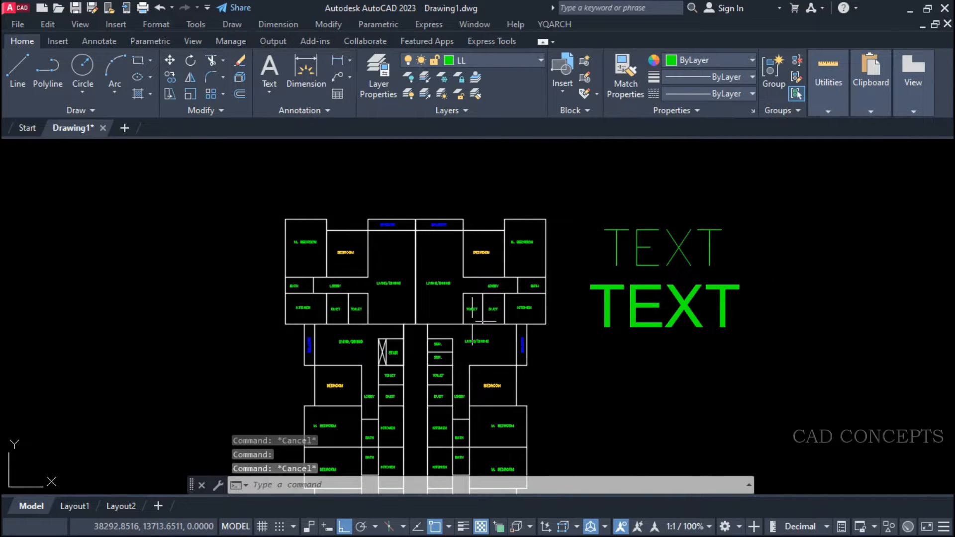
click(338, 154)
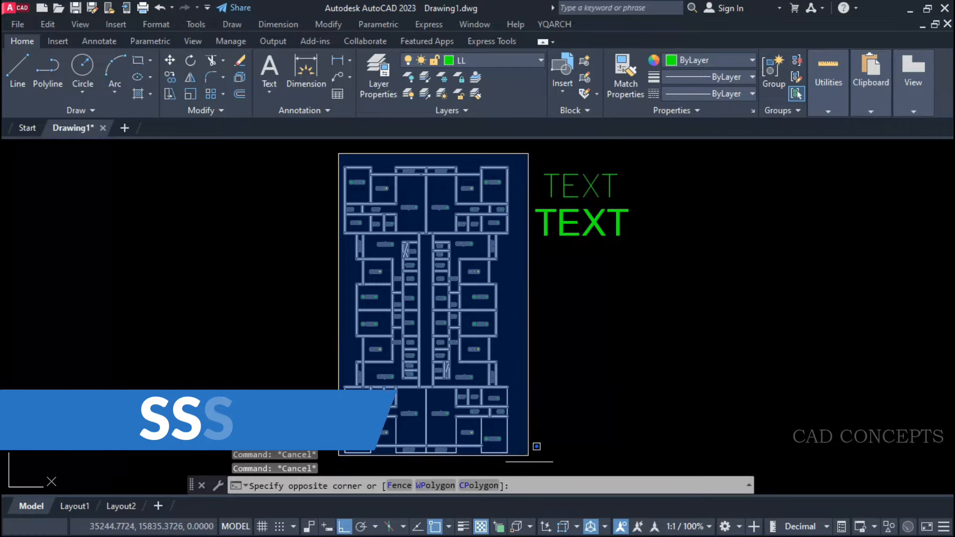
click(529, 460)
key(Escape)
key(Escape)
Match all the floor plan's room labels to the text style of the bold TEXT sample with SSST.
text(ss)
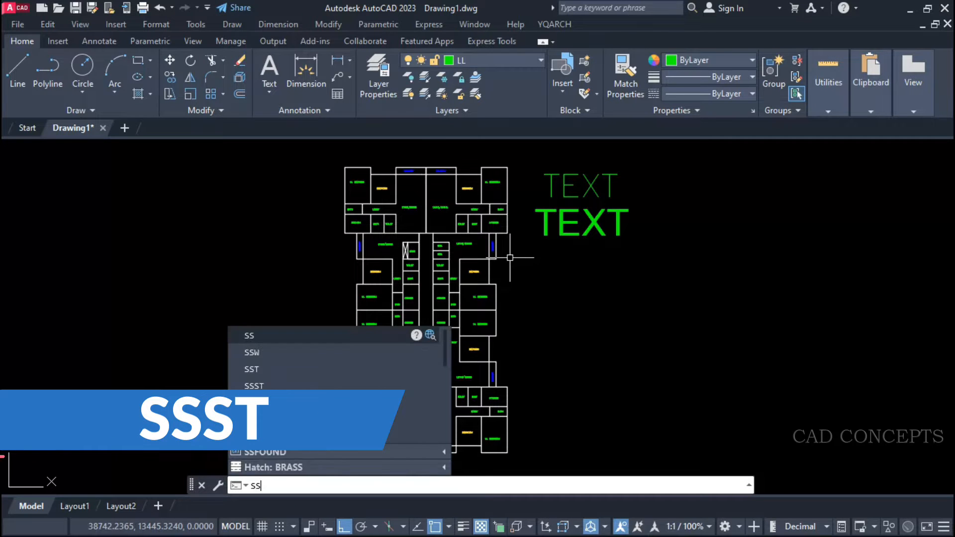
text(st)
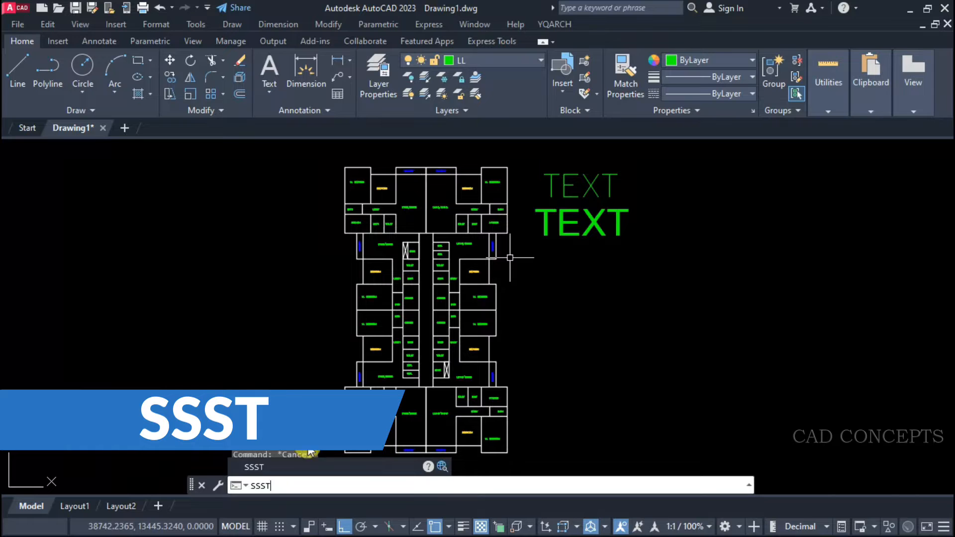
key(Return)
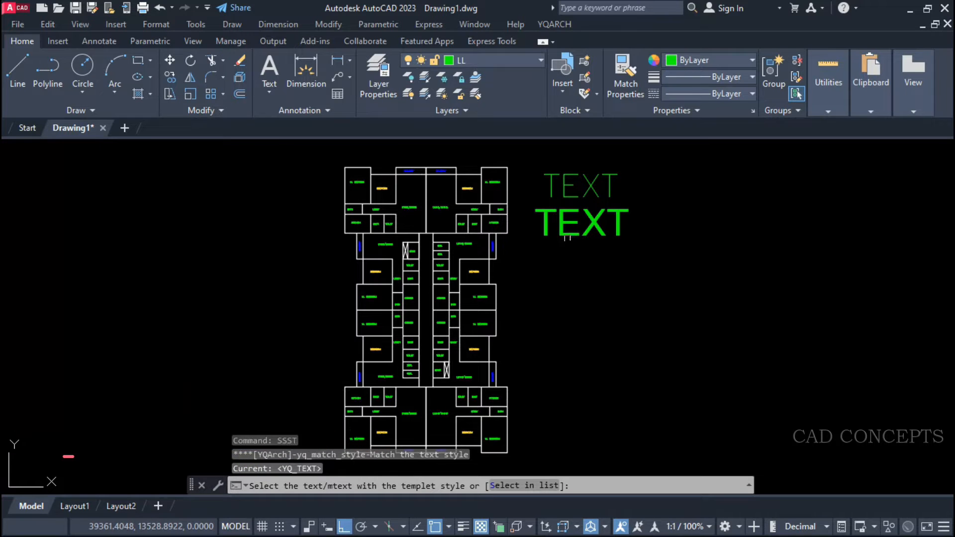
click(613, 229)
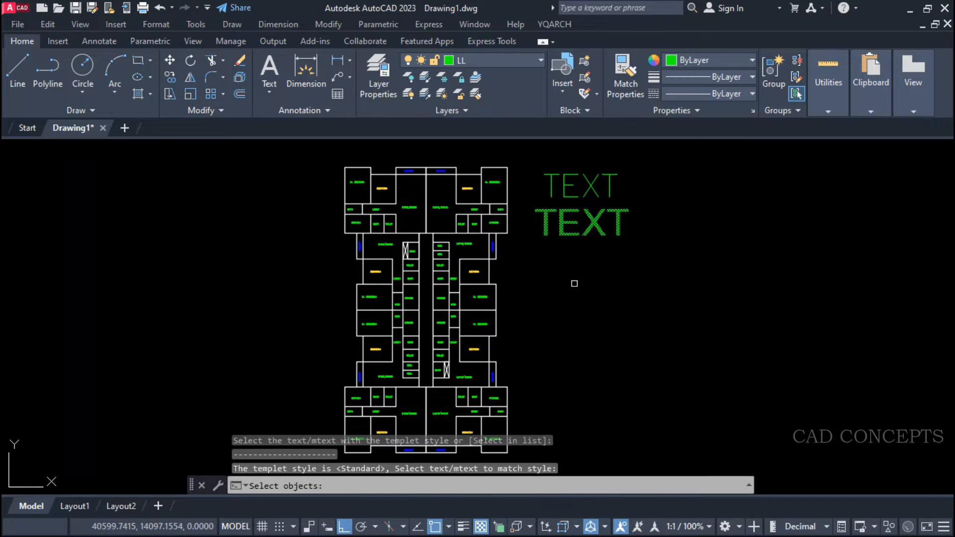
click(318, 152)
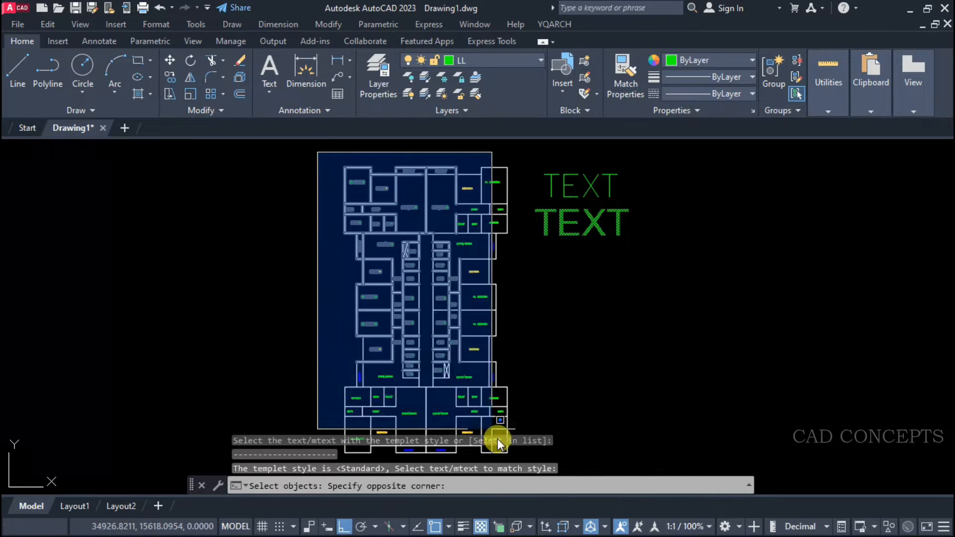
click(522, 455)
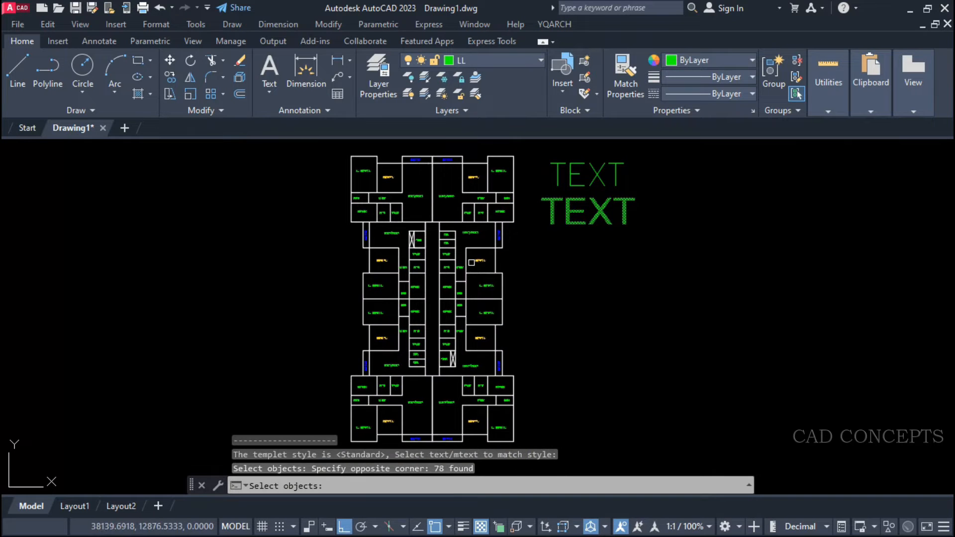
scroll(464, 289, up, 5)
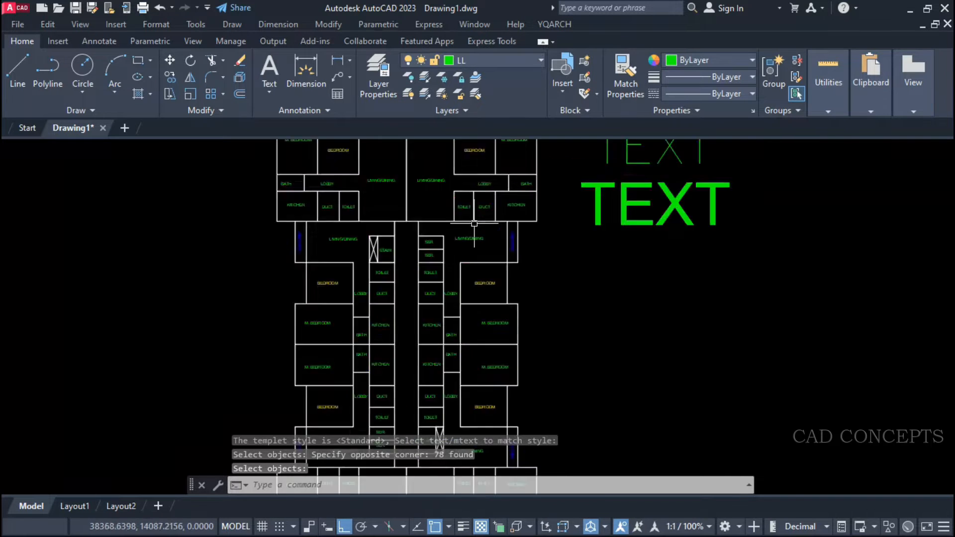
scroll(457, 264, up, 2)
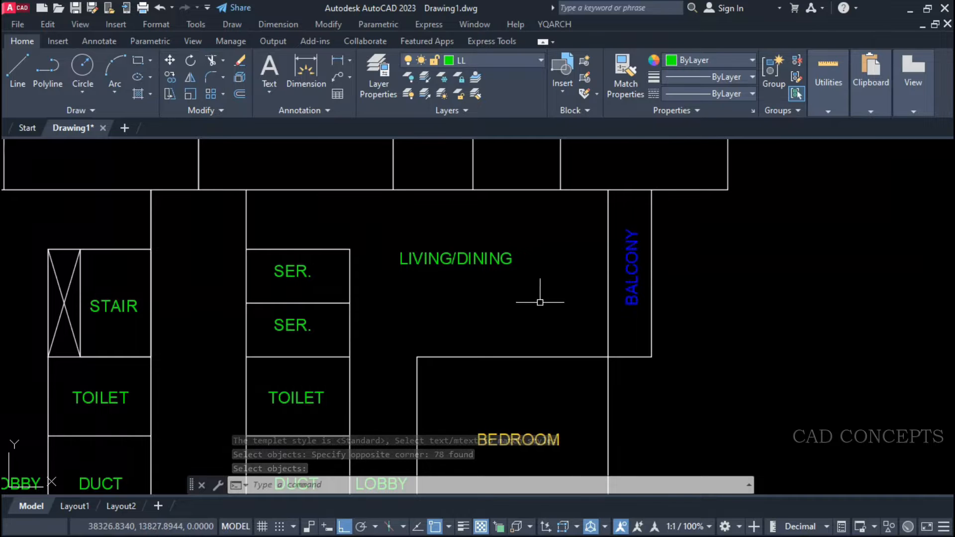
scroll(565, 248, down, 4)
scroll(566, 184, up, 4)
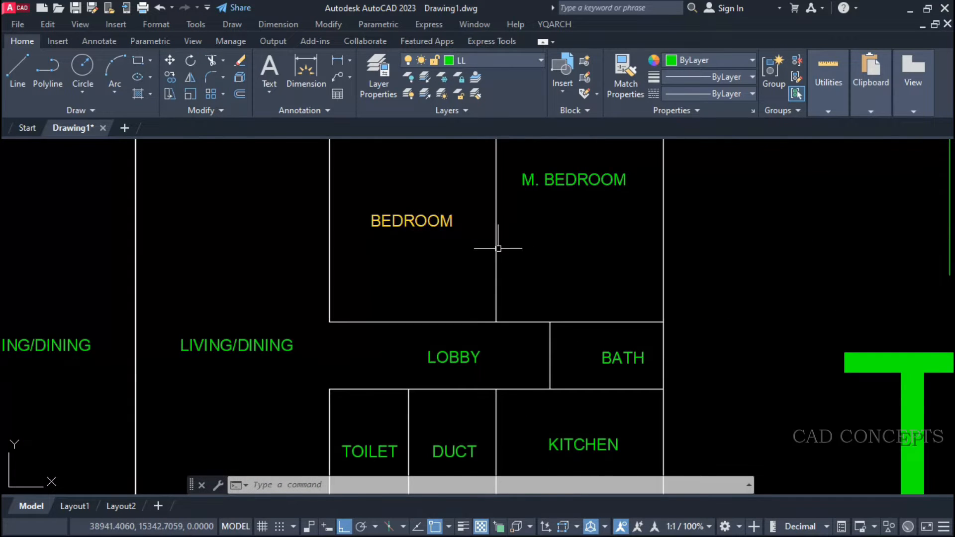
Match all the floor plan's room labels to the text style of the thin TEXT sample with SSST.
scroll(498, 248, down, 4)
text(SSST)
key(Return)
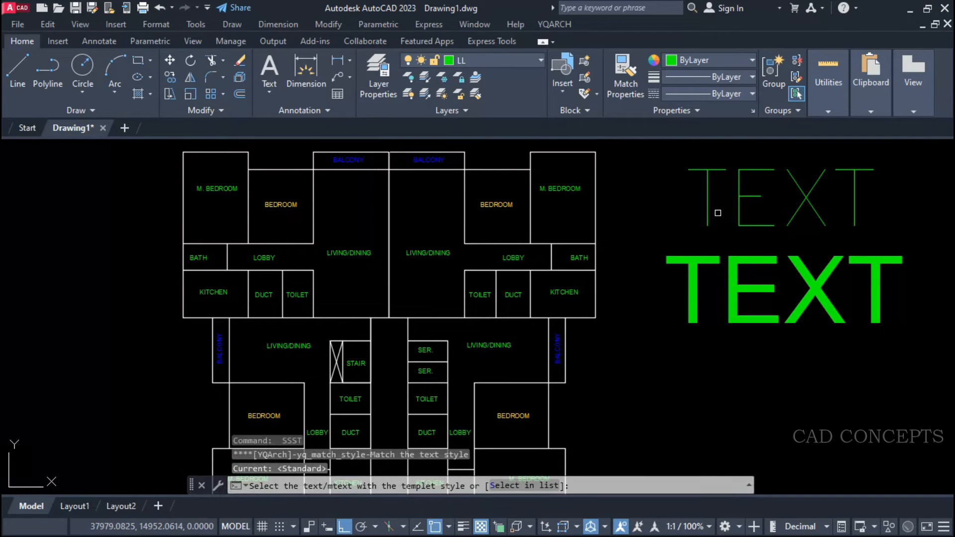
click(712, 208)
scroll(618, 179, down, 3)
click(444, 156)
click(628, 451)
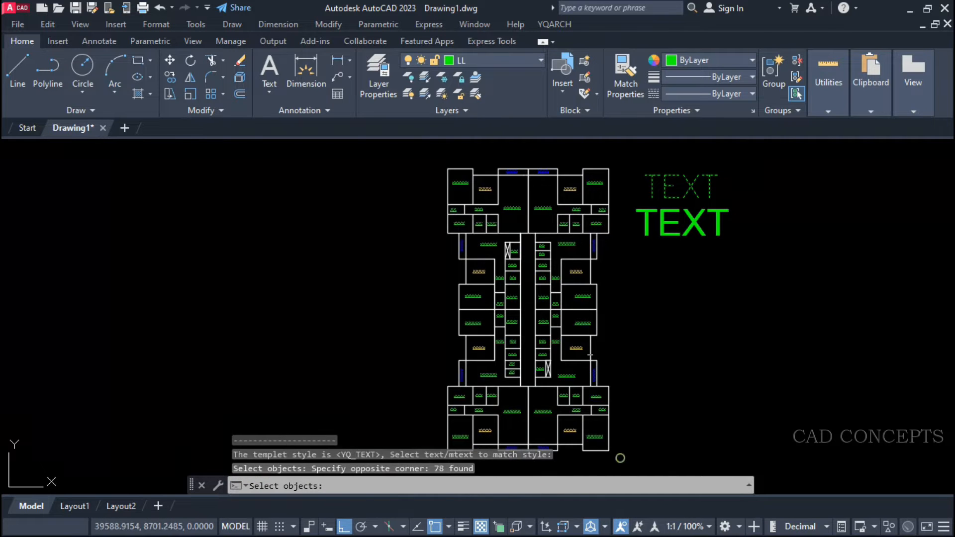
scroll(581, 202, up, 4)
key(Return)
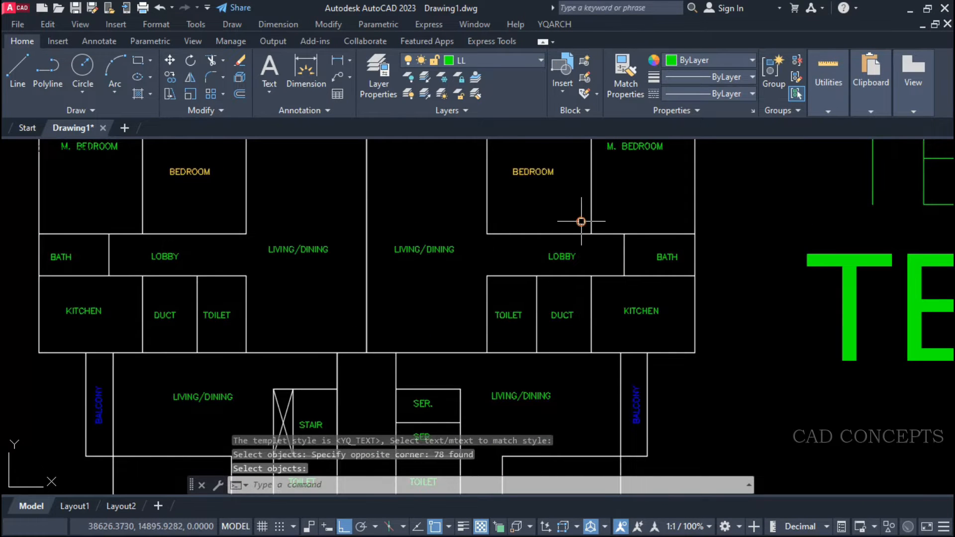
middle_drag(523, 270, 604, 226)
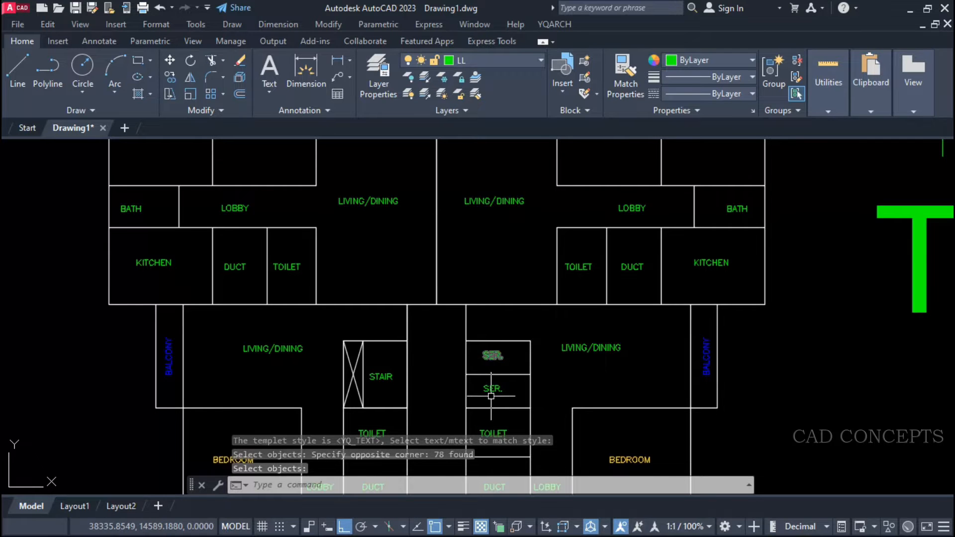
Use SSST again to give every room label in the floor plan the bold TEXT sample's style.
text(SSST)
key(Return)
scroll(410, 277, down, 6)
click(529, 271)
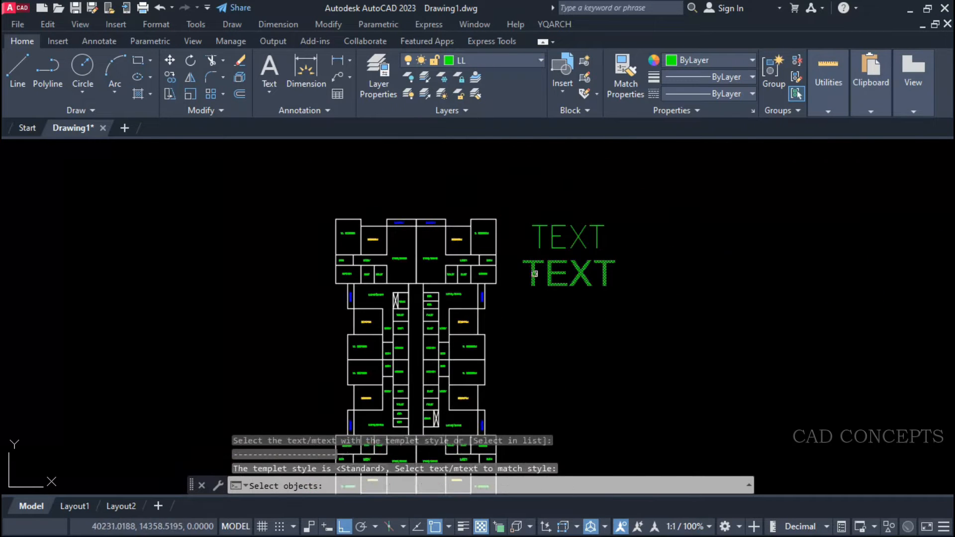
scroll(529, 272, down, 2)
click(374, 199)
click(526, 420)
key(Return)
scroll(386, 292, up, 6)
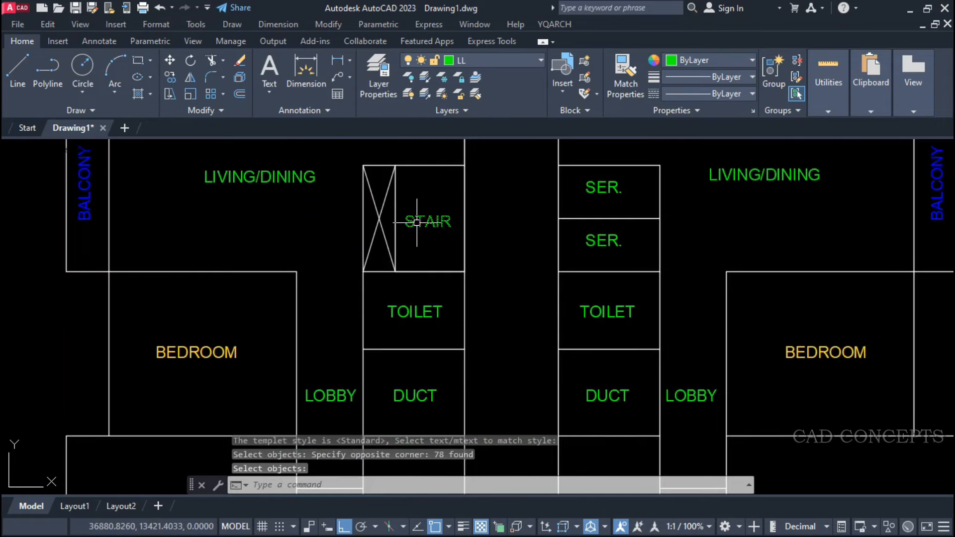
scroll(397, 236, down, 4)
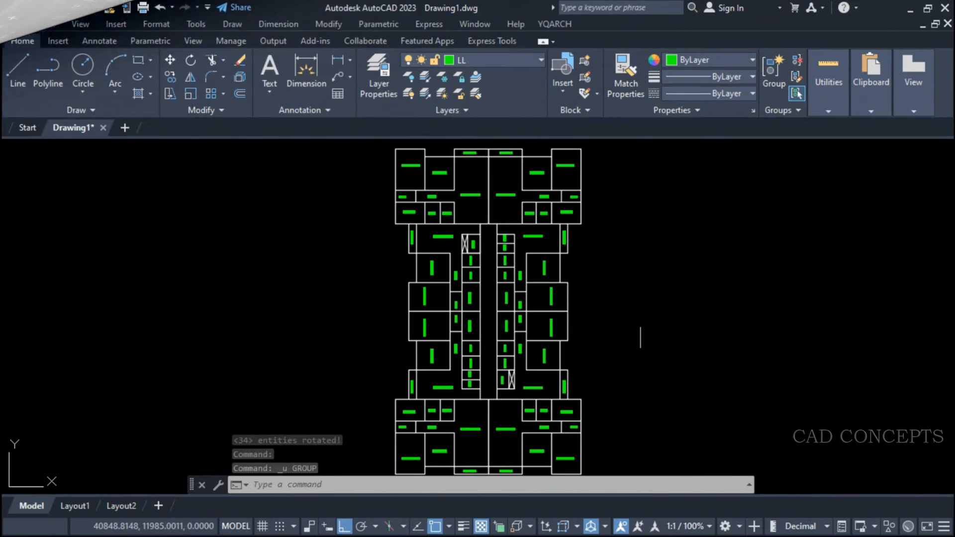
Examine the orientation of the room labels across the all-green floor plan, comparing the upper and lower units with the middle ones.
middle_drag(565, 376, 564, 367)
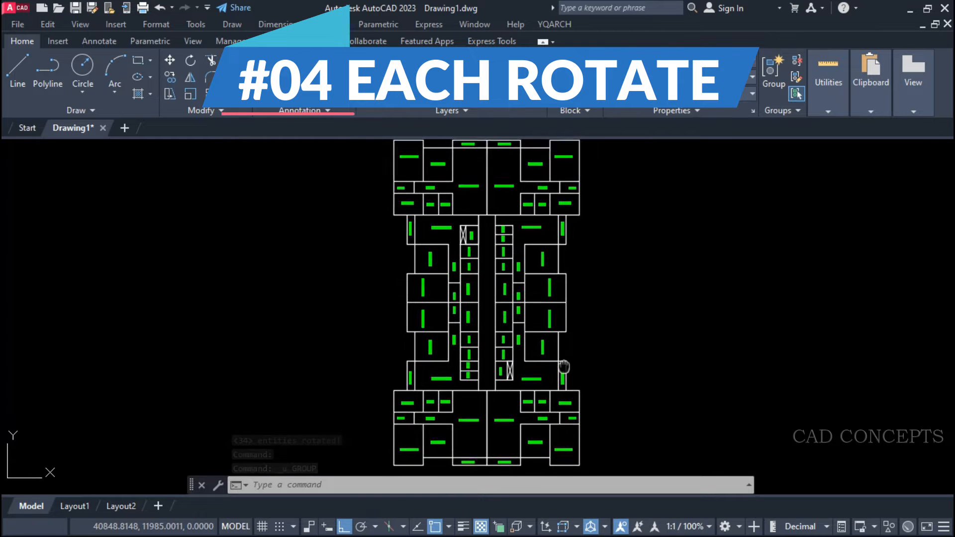
scroll(412, 181, up, 6)
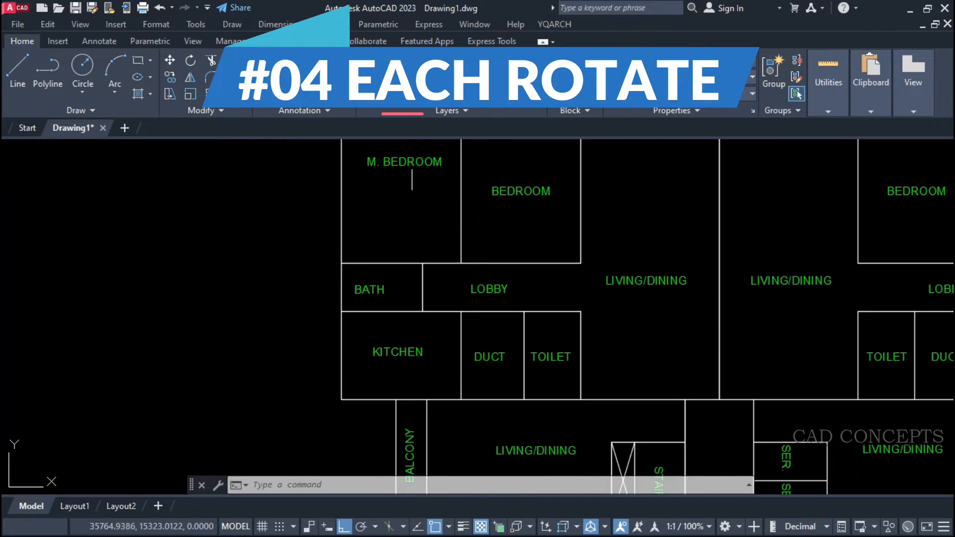
middle_drag(412, 180, 376, 256)
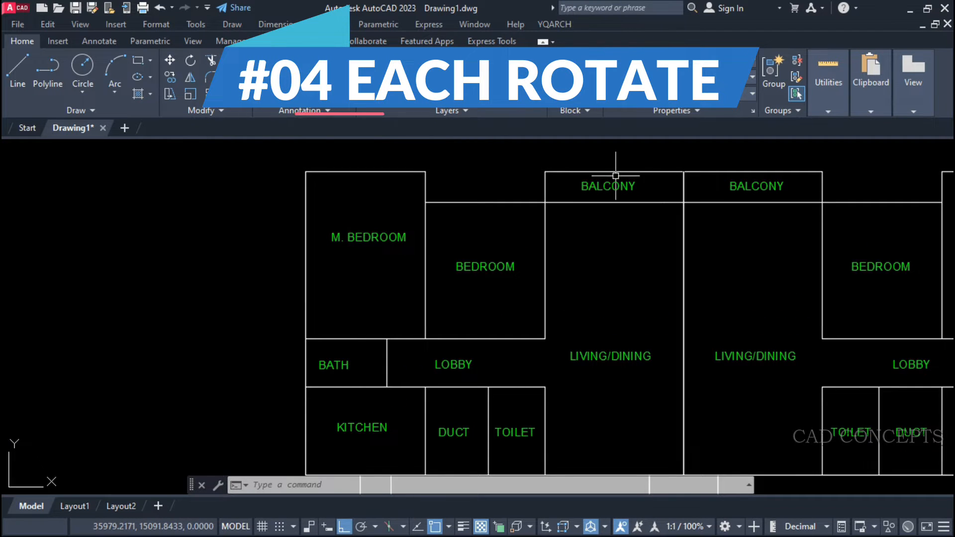
middle_drag(655, 388, 650, 337)
scroll(572, 228, down, 3)
scroll(560, 408, up, 4)
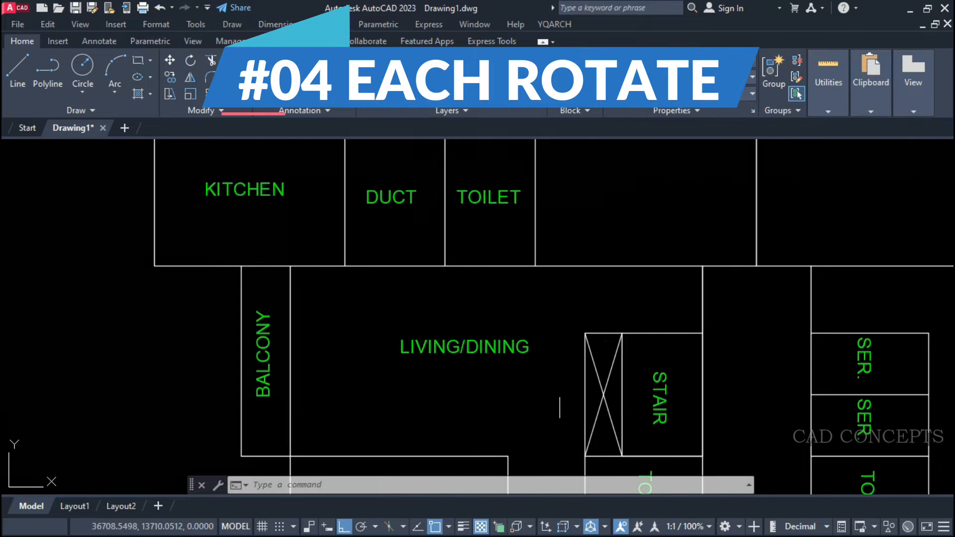
middle_drag(650, 434, 610, 215)
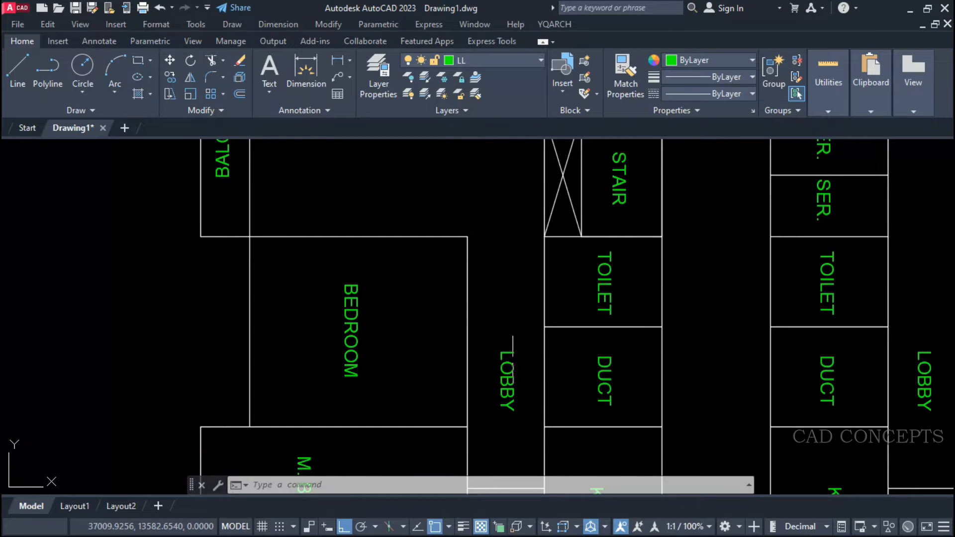
scroll(513, 360, down, 4)
scroll(417, 302, down, 4)
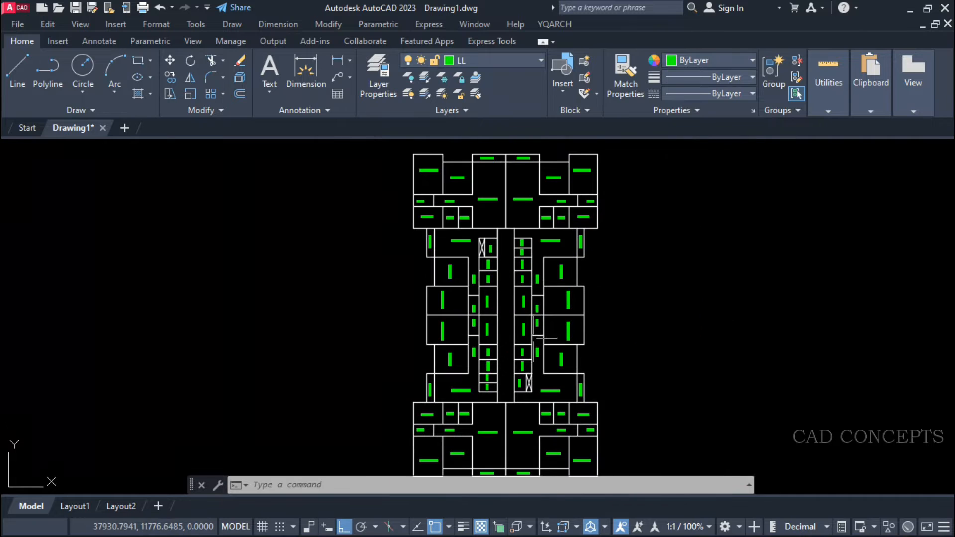
scroll(499, 401, up, 5)
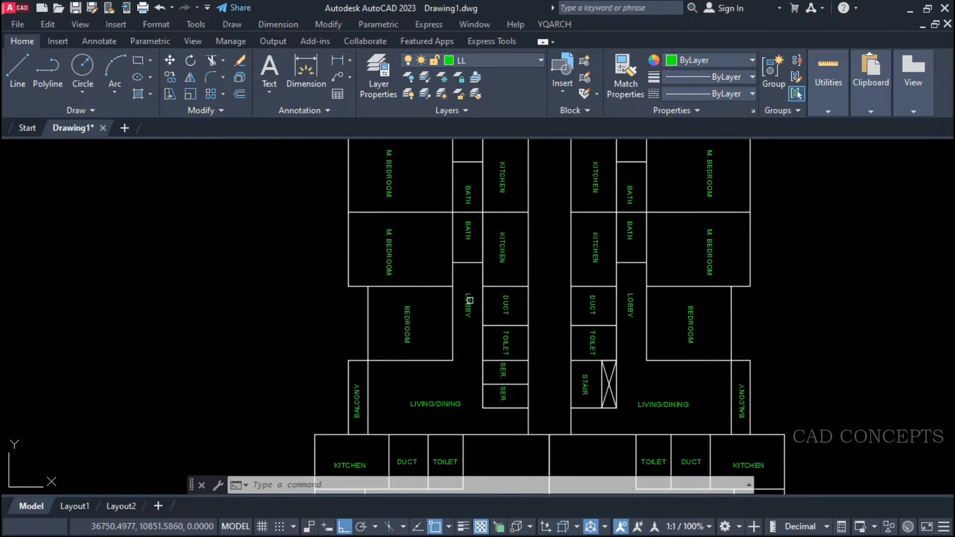
scroll(471, 406, down, 2)
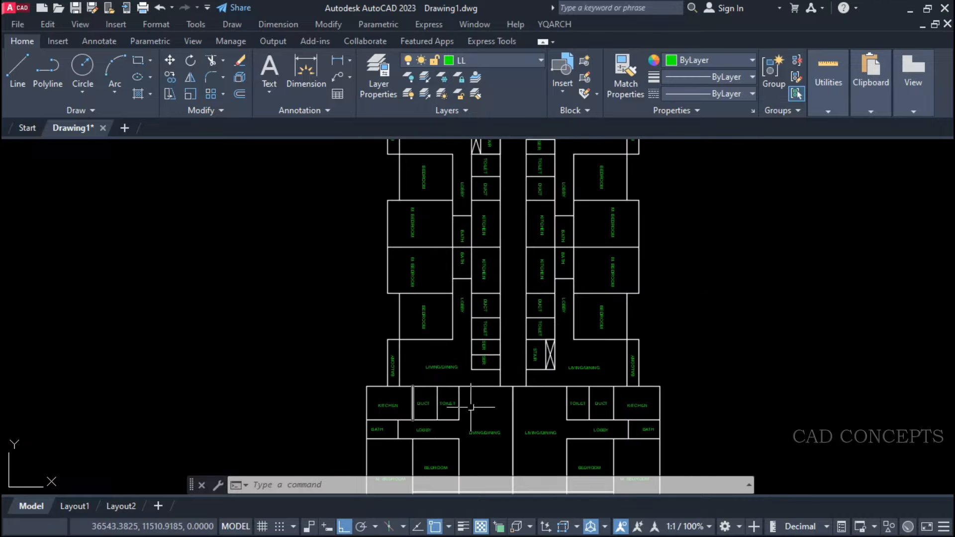
scroll(433, 407, down, 2)
Select the vertical room labels similar to a middle-unit BEDROOM label and rotate each by 90 degrees with ART.
click(424, 341)
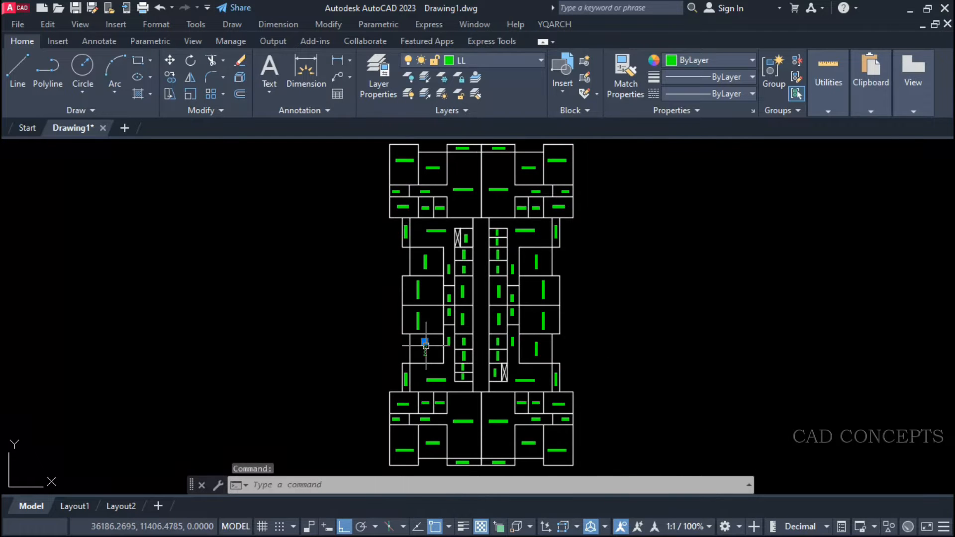
right_click(426, 342)
click(454, 399)
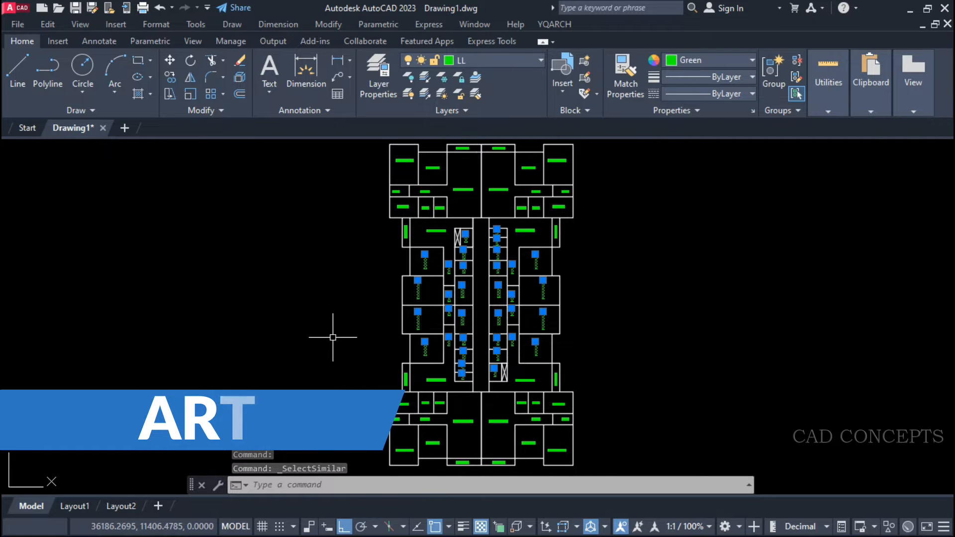
text(art)
key(Return)
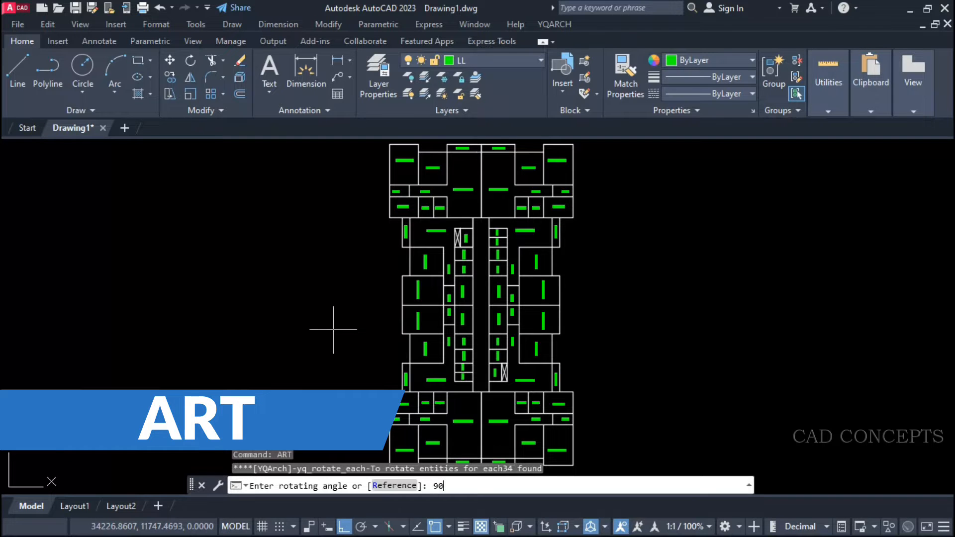
key(Return)
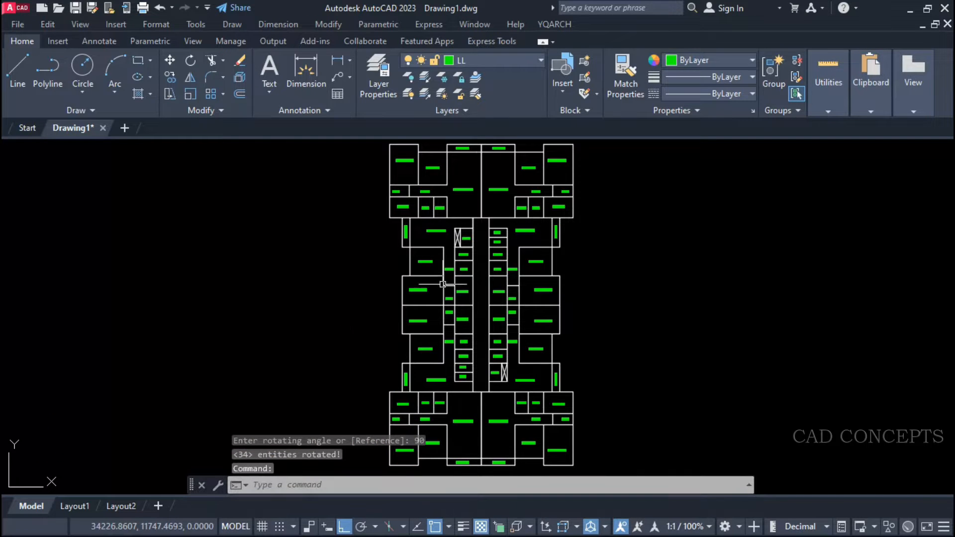
scroll(411, 294, up, 6)
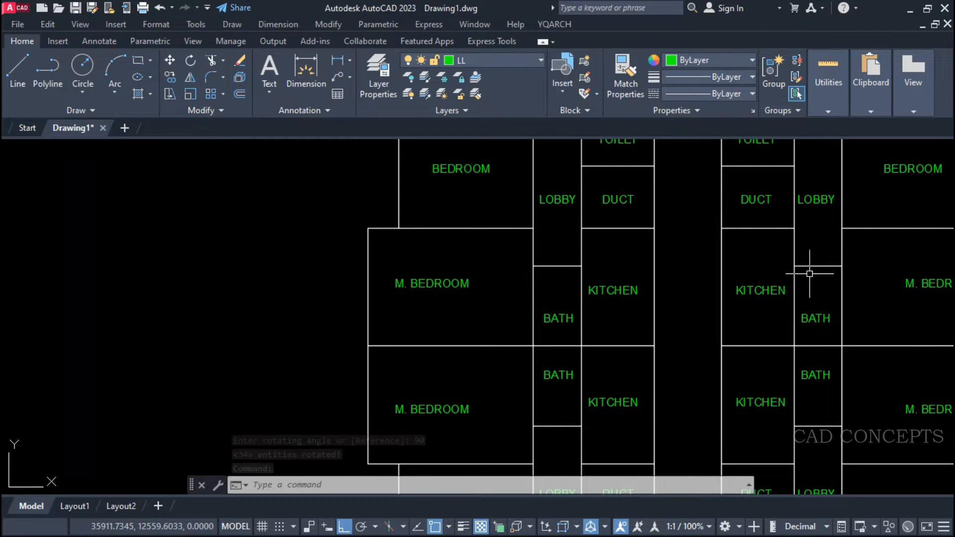
scroll(765, 403, down, 4)
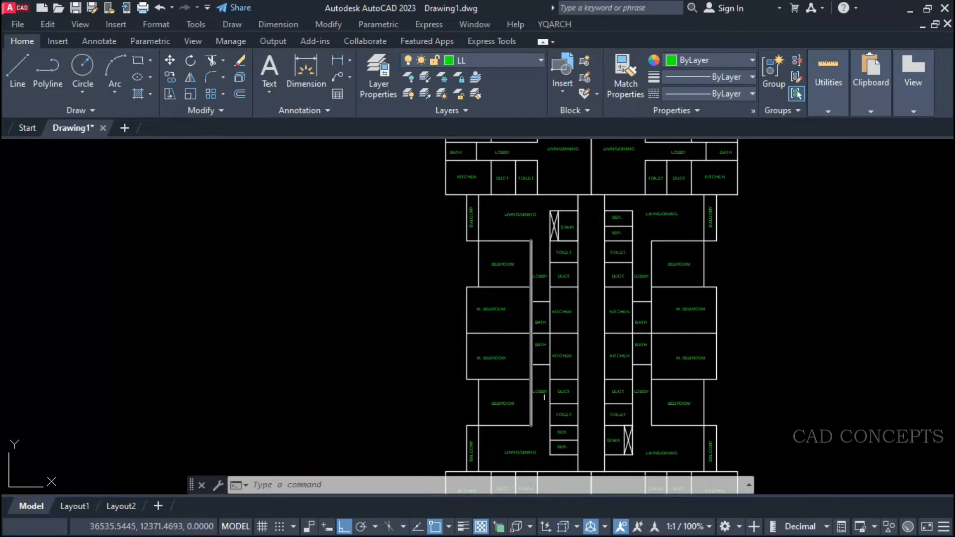
scroll(504, 384, down, 2)
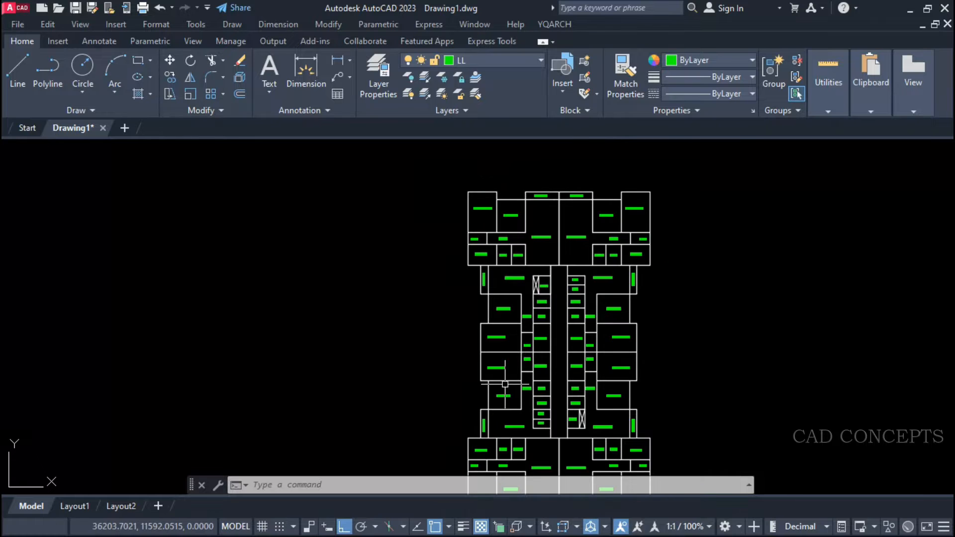
middle_drag(590, 328, 546, 278)
click(630, 466)
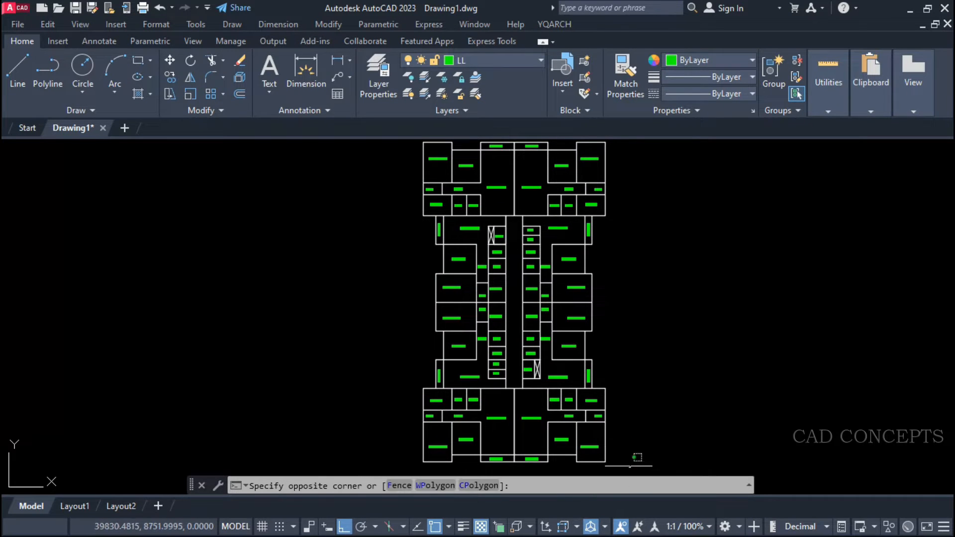
click(402, 143)
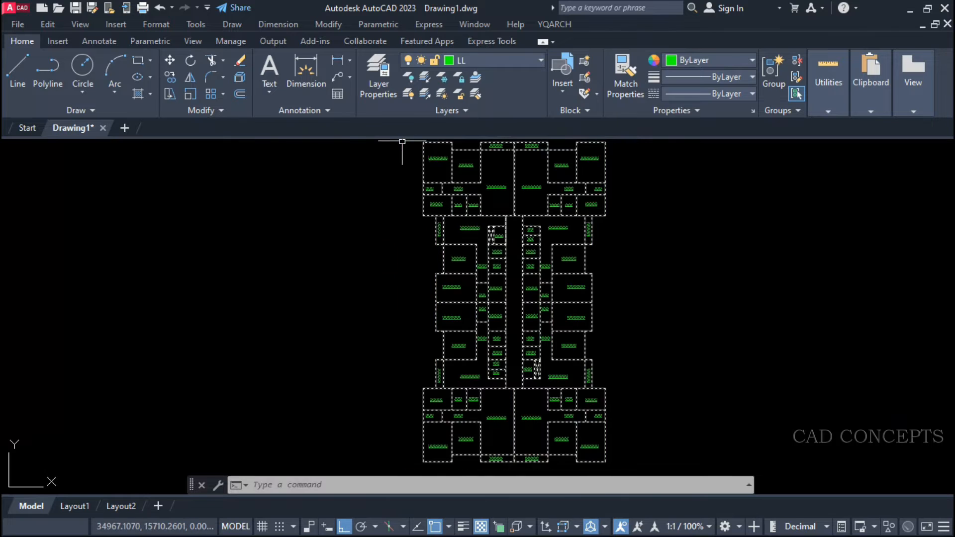
middle_drag(413, 261, 414, 264)
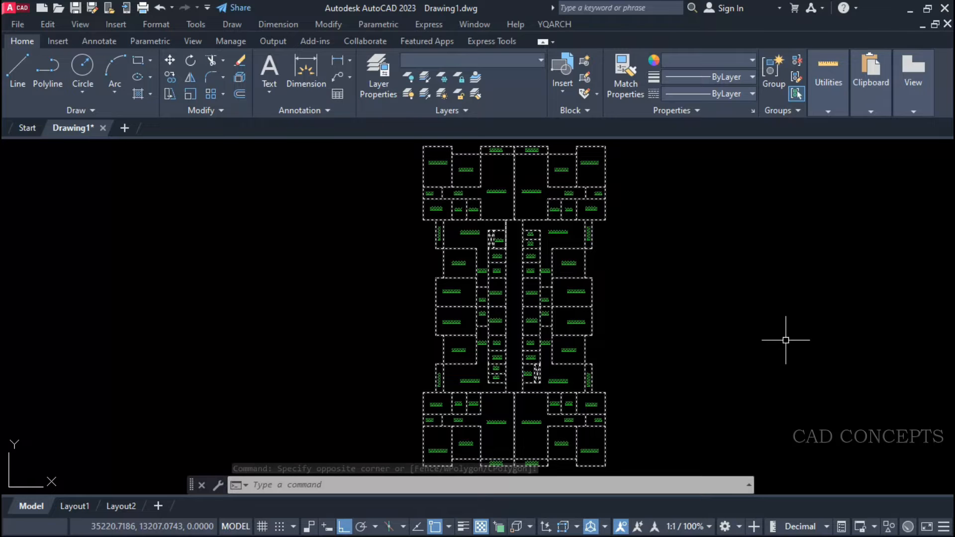
key(Escape)
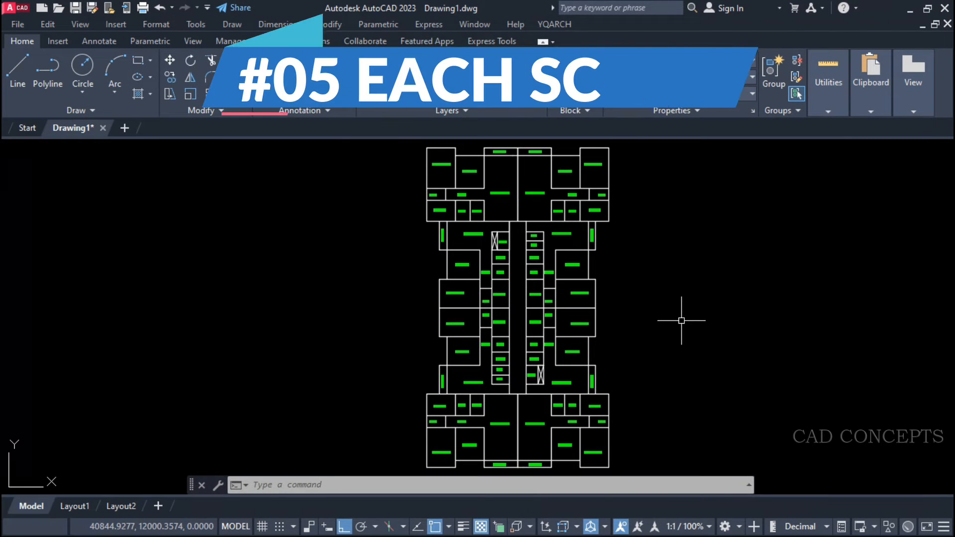
click(440, 164)
click(470, 172)
click(500, 193)
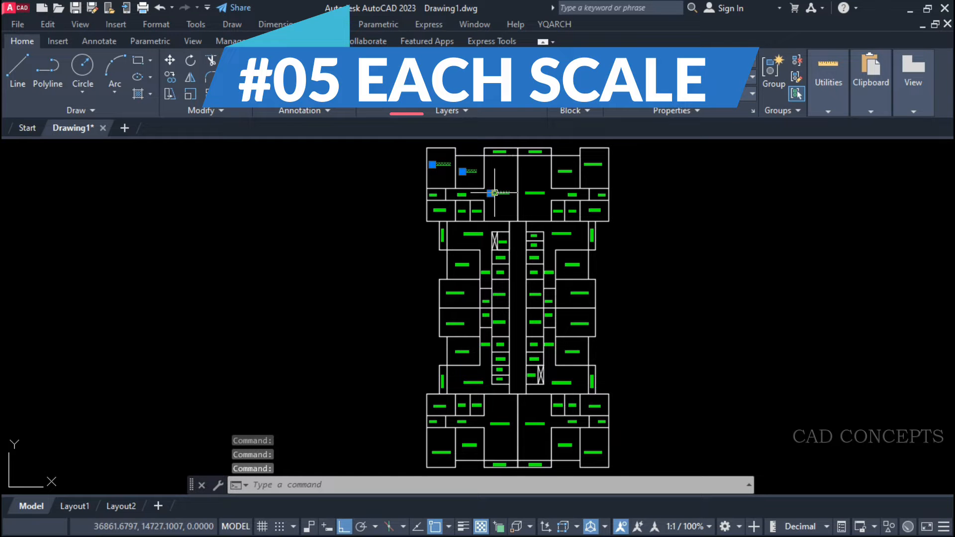
click(540, 194)
scroll(539, 195, up, 4)
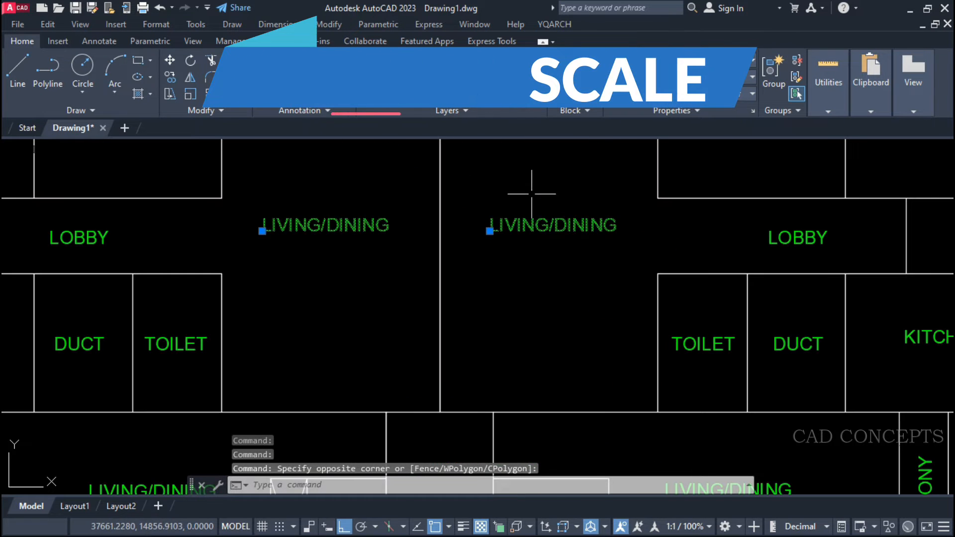
key(Escape)
key(Escape)
key(Escape)
Select all room labels in the floor plan by similarity and store them as the previous selection through a cancelled Move.
scroll(355, 240, down, 6)
scroll(356, 189, down, 2)
middle_drag(380, 259, 401, 233)
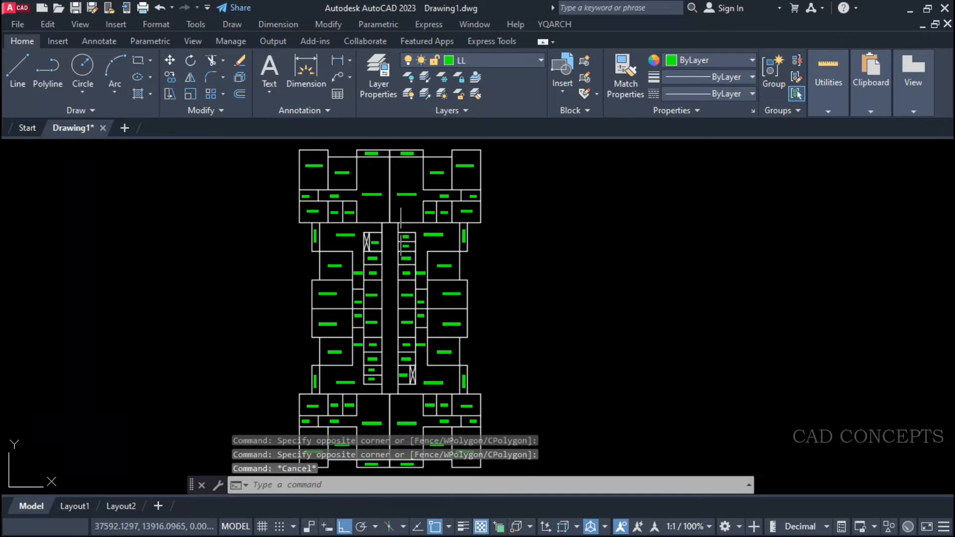
click(372, 244)
right_click(368, 192)
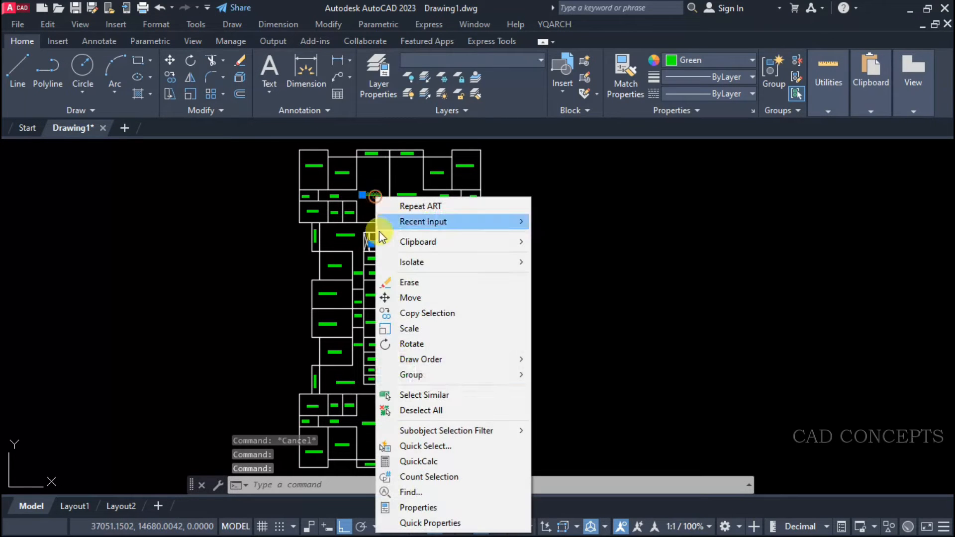
click(393, 395)
middle_drag(443, 329, 501, 330)
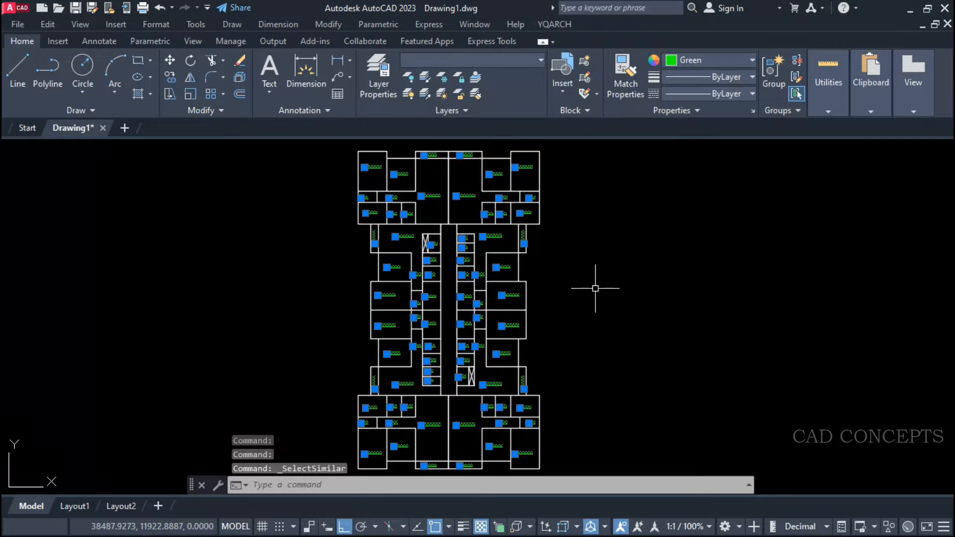
text(m)
key(Return)
click(561, 256)
key(Escape)
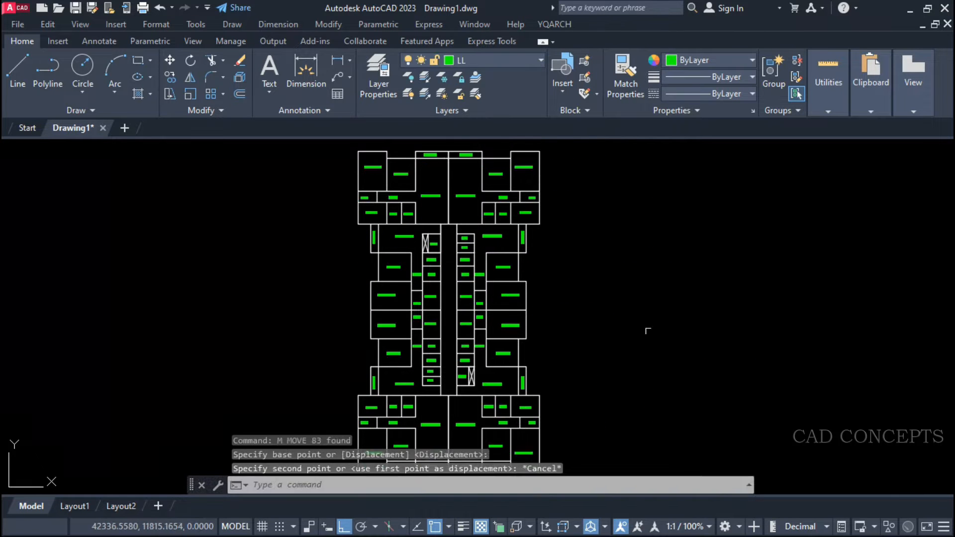
key(Escape)
Scale each room label in the previous selection by a factor of 1.1 with ASC.
text(ASC)
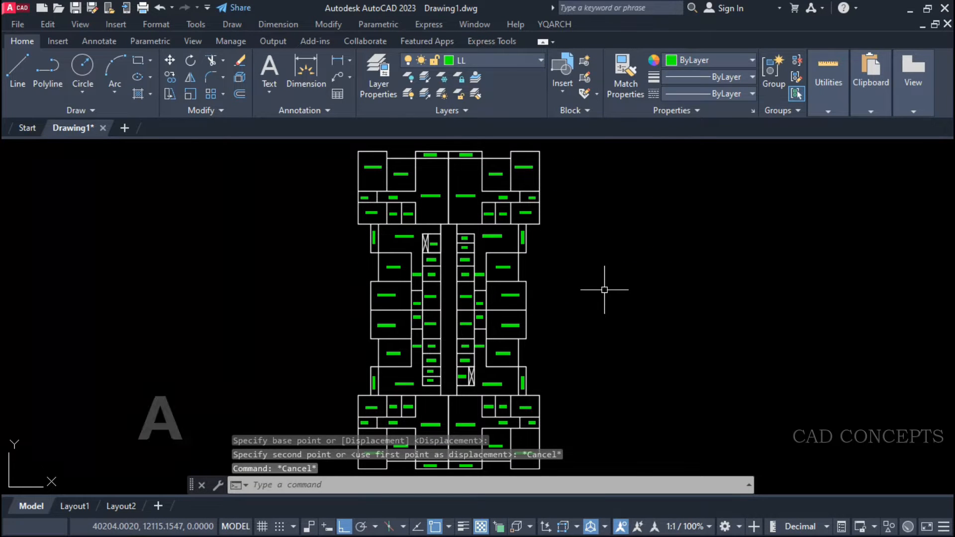
key(Return)
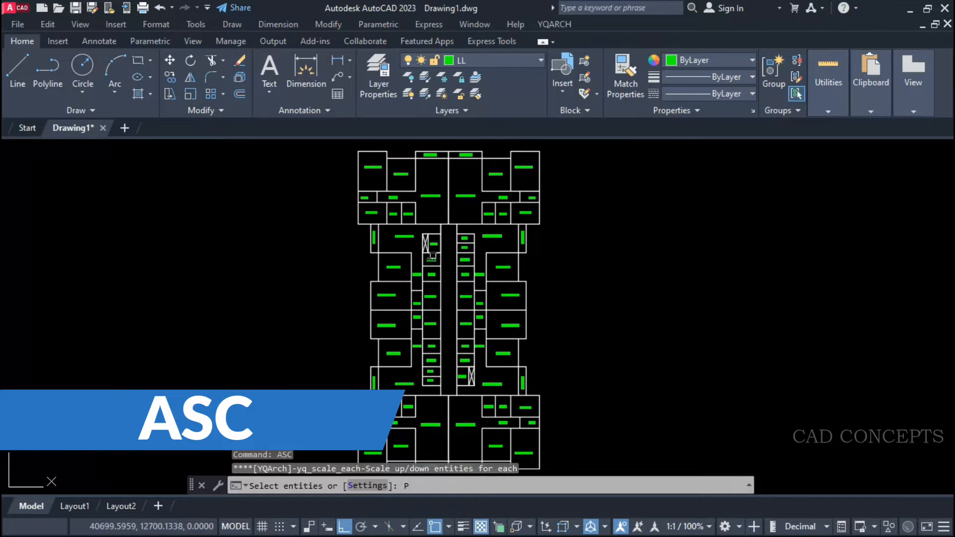
key(Return)
key(Return)
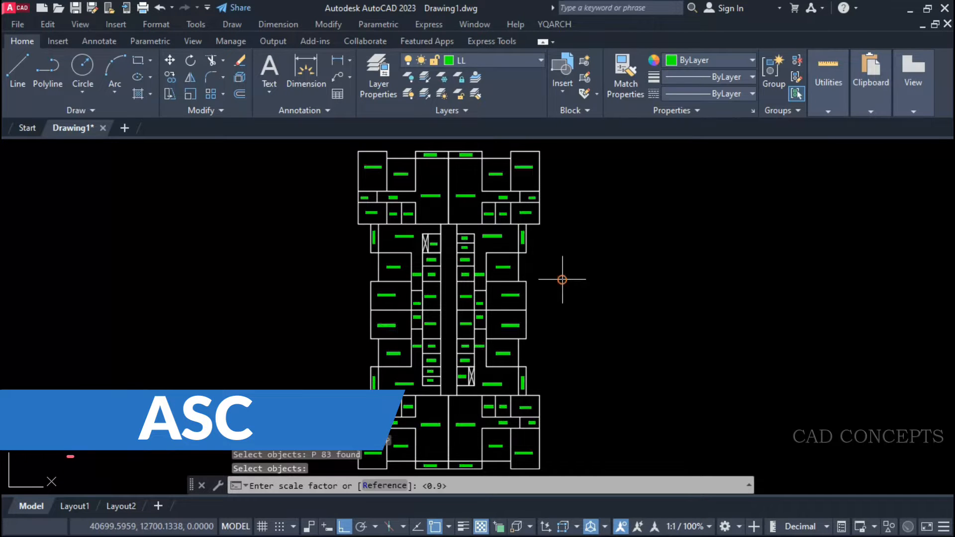
text(1)
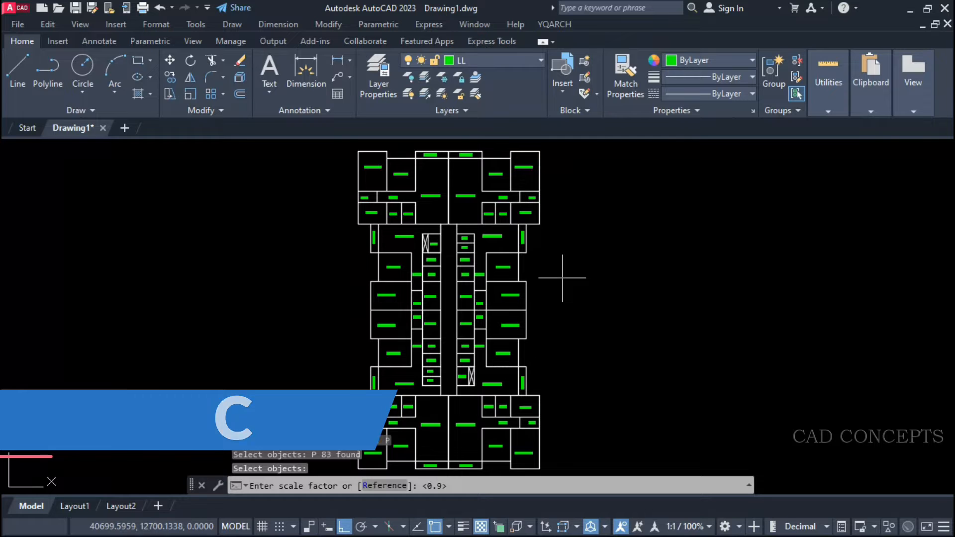
text(.1)
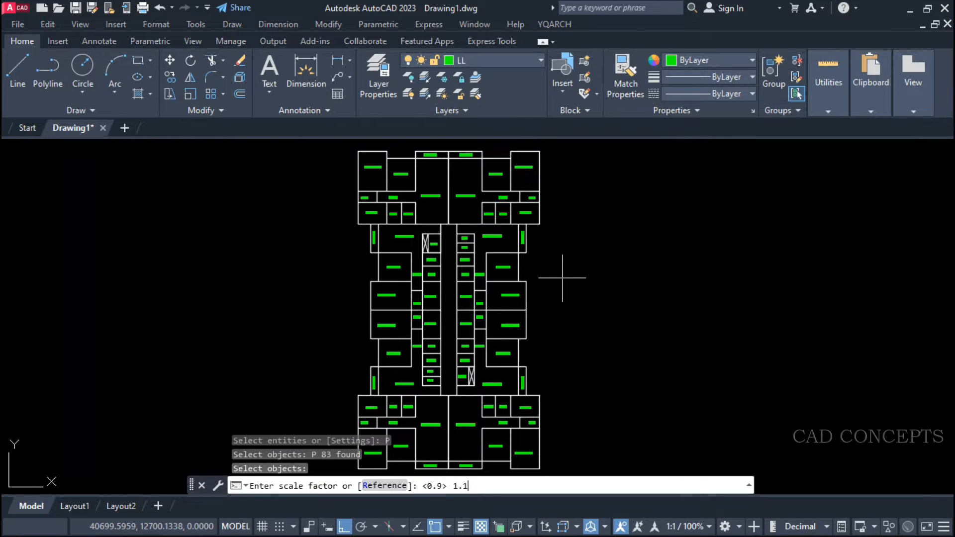
key(Return)
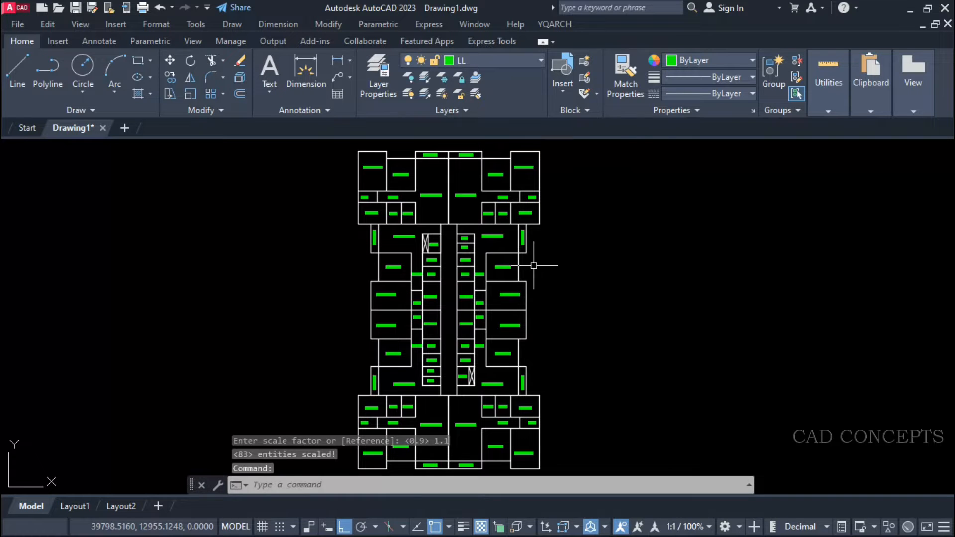
Repeat ASC on the previously selected room labels, scaling each one by a factor of .75.
key(Return)
text(P)
key(Return)
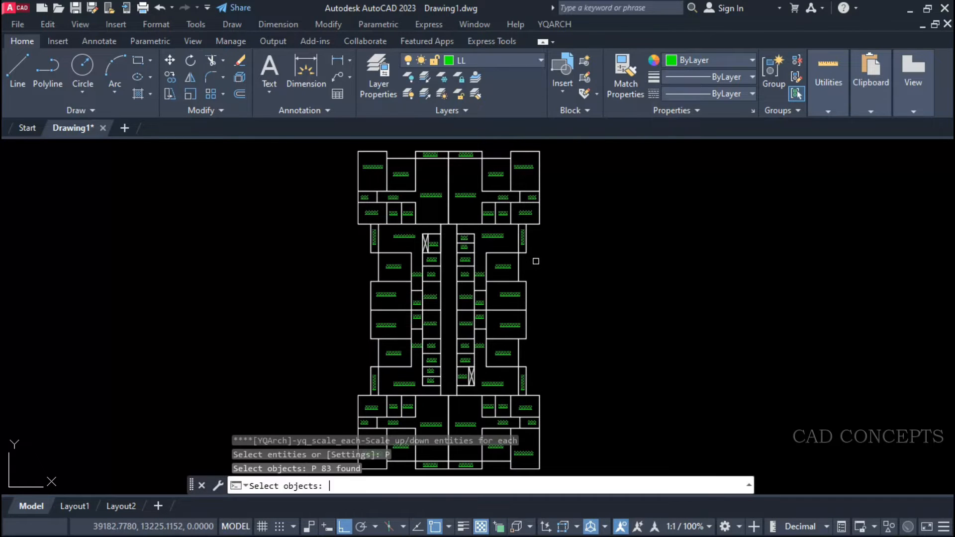
key(Return)
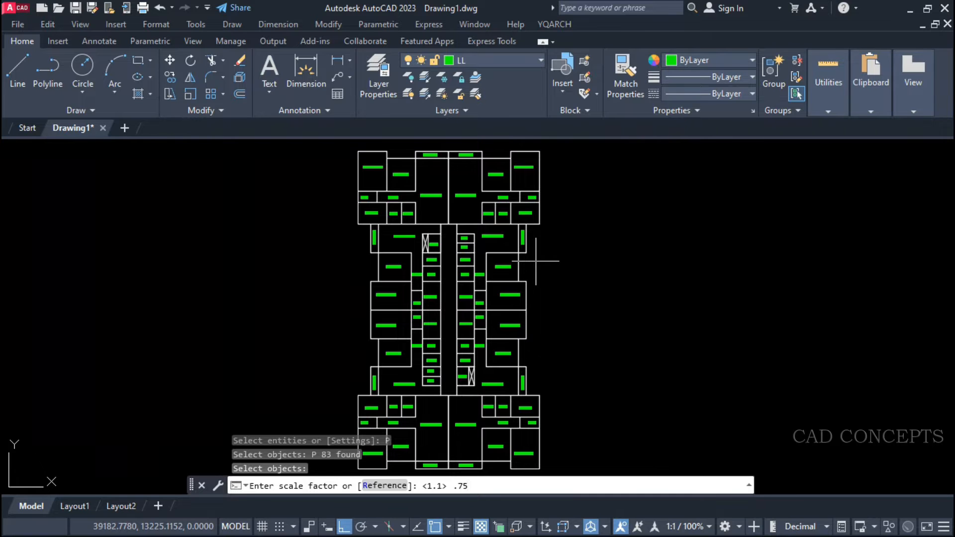
key(Return)
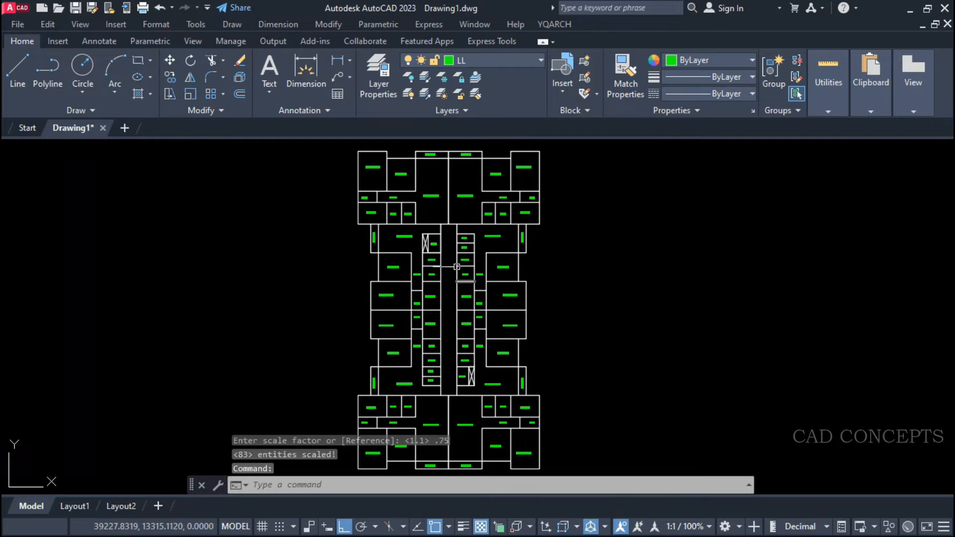
Enlarge each of the previously selected room labels by a factor of 2 using ASC.
scroll(446, 266, up, 5)
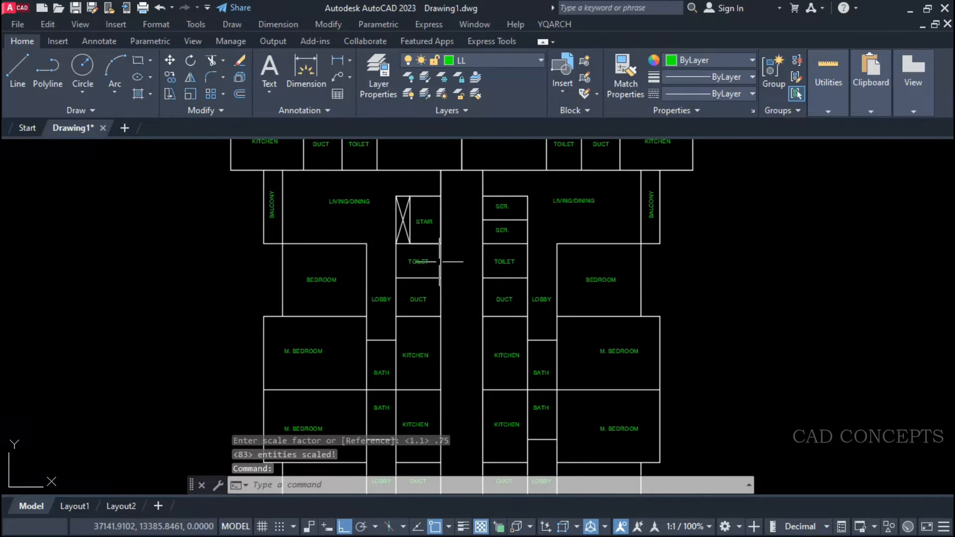
key(Return)
text(P)
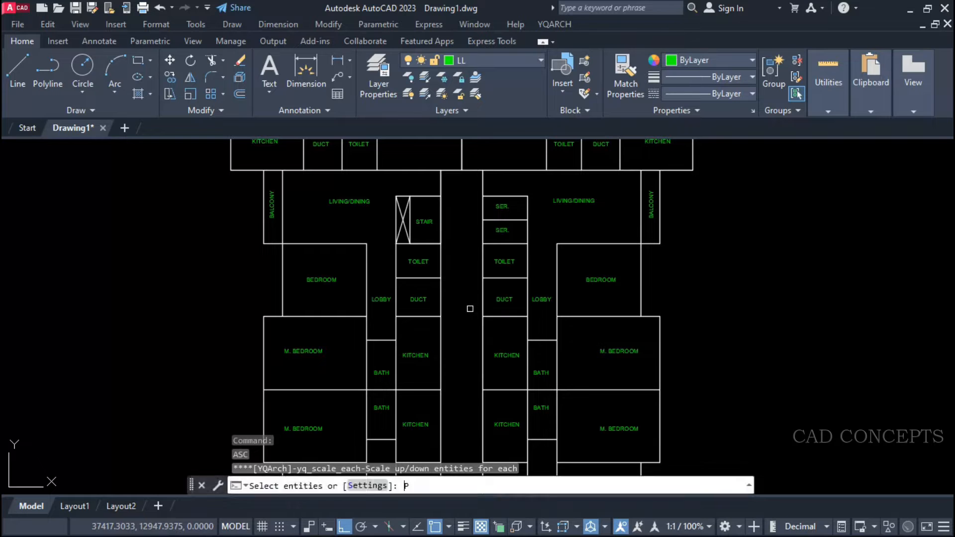
key(Return)
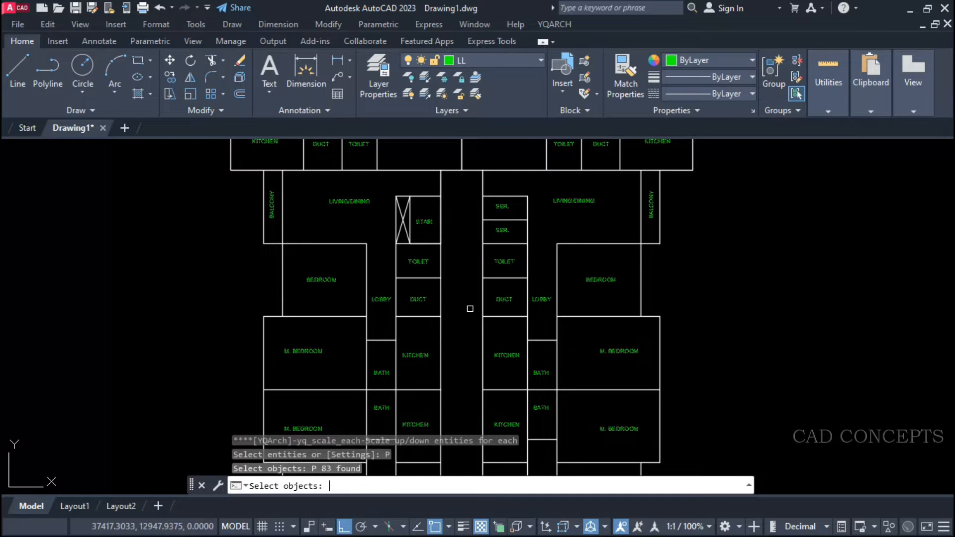
key(Return)
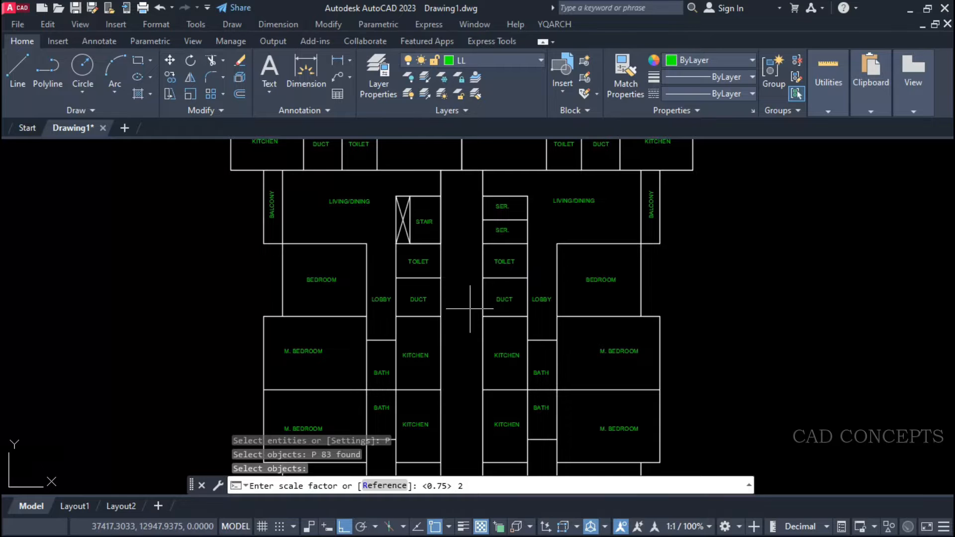
text(2)
key(Return)
scroll(471, 309, down, 4)
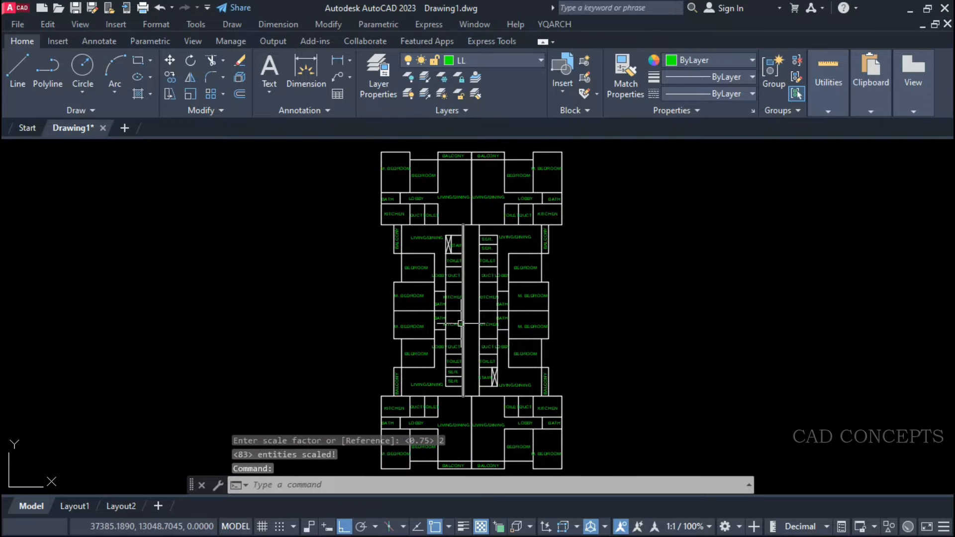
Run ASC on the previous selection of room labels to reduce each one by a factor of .6.
text(ASC)
key(Return)
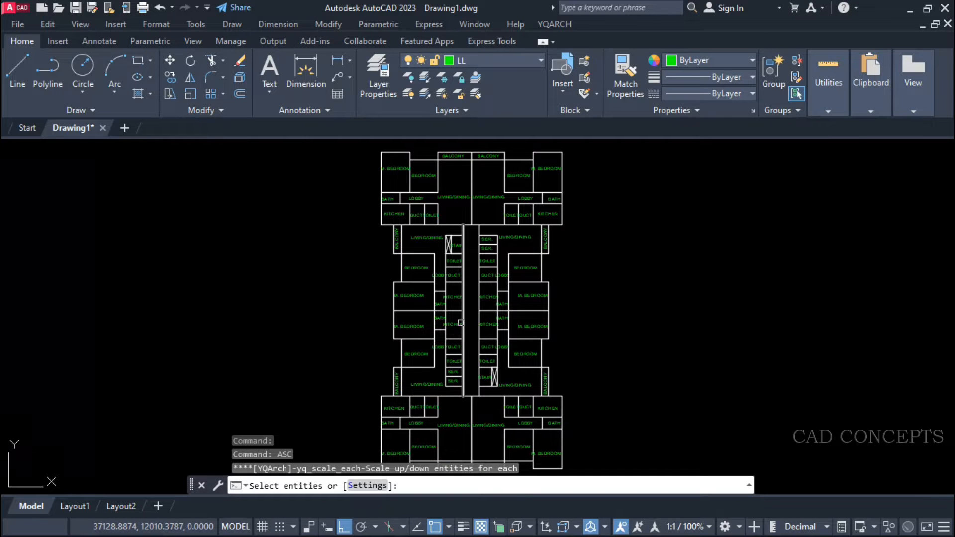
text(P)
key(Return)
key(Return)
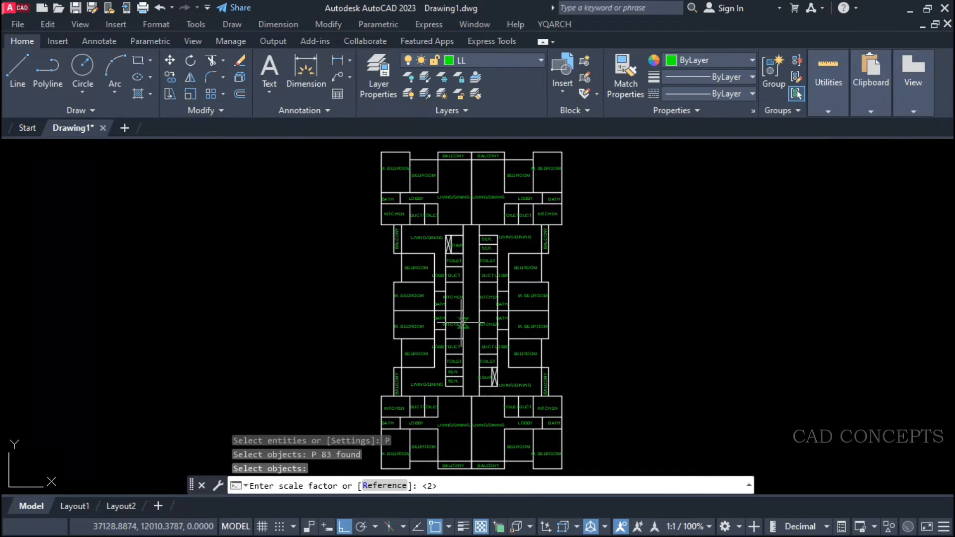
text(.6)
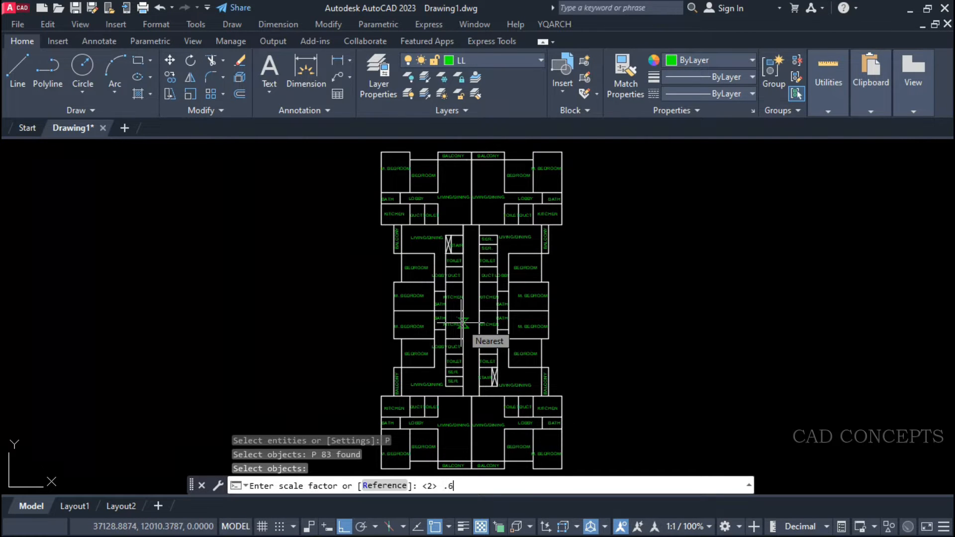
key(Return)
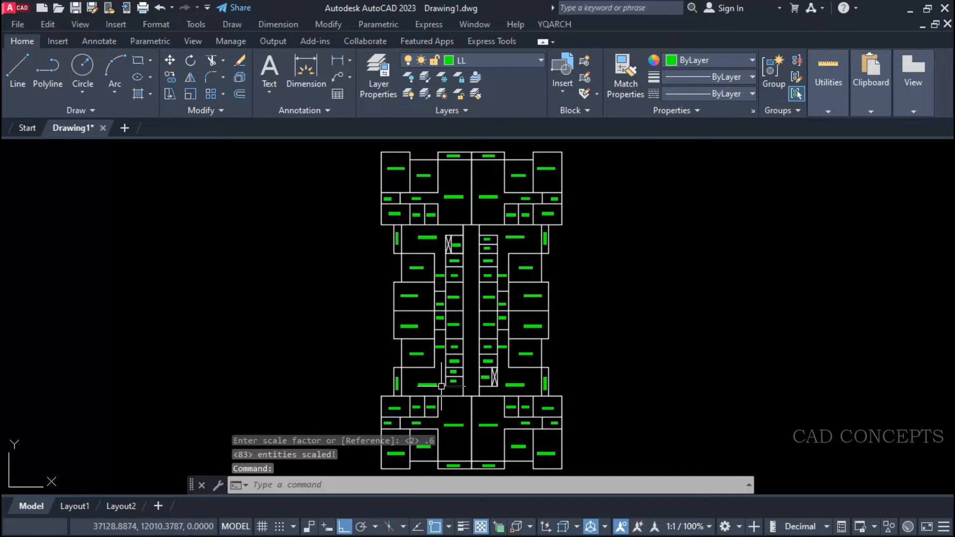
mouse_move(430, 383)
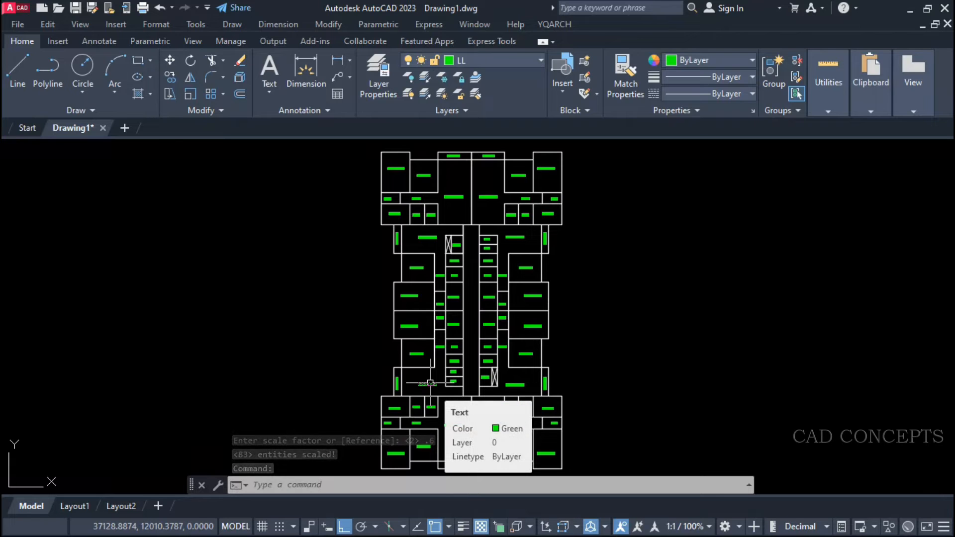
text(sc)
key(Return)
text(p)
key(Return)
key(Return)
click(427, 384)
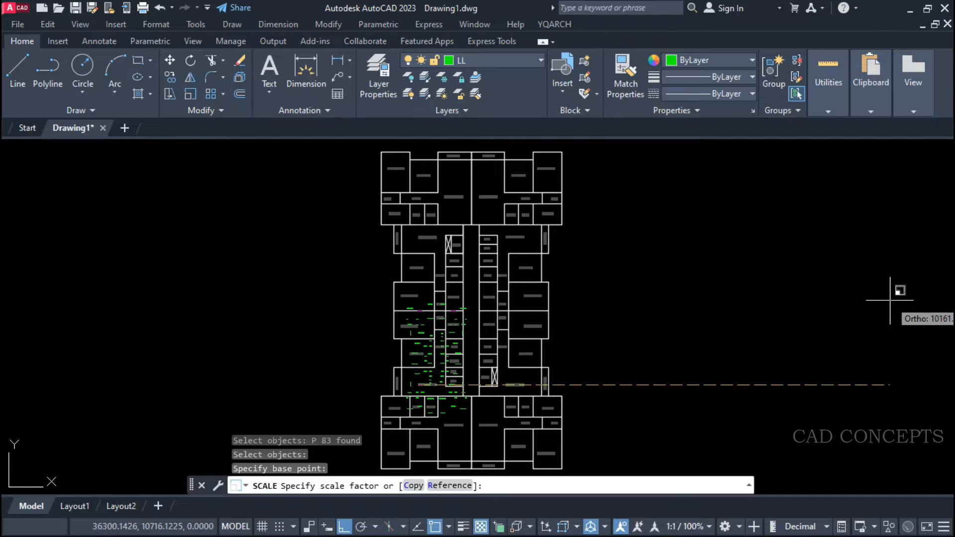
key(Escape)
Scale each of the previously selected room labels by a factor of .9 with ASC.
text(ASC)
key(Return)
text(P)
key(Return)
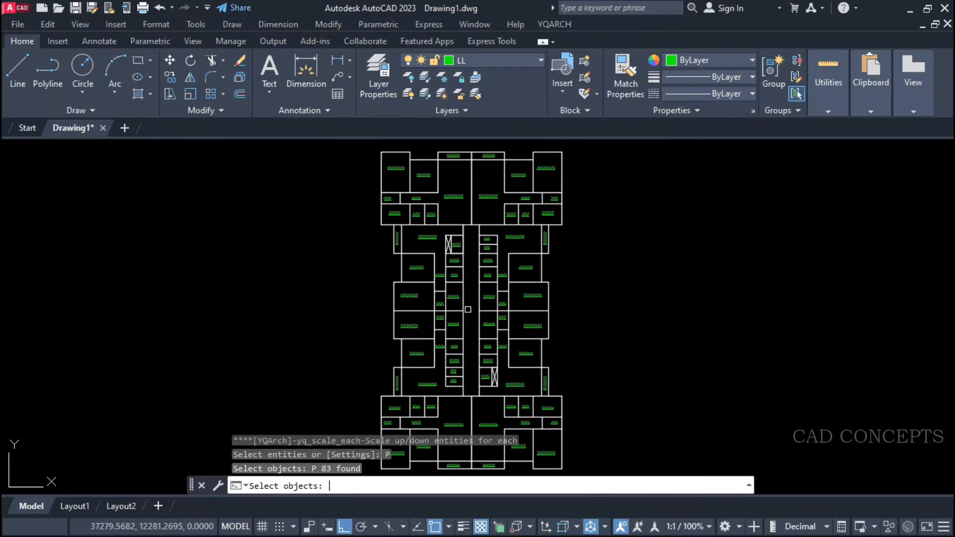
key(Return)
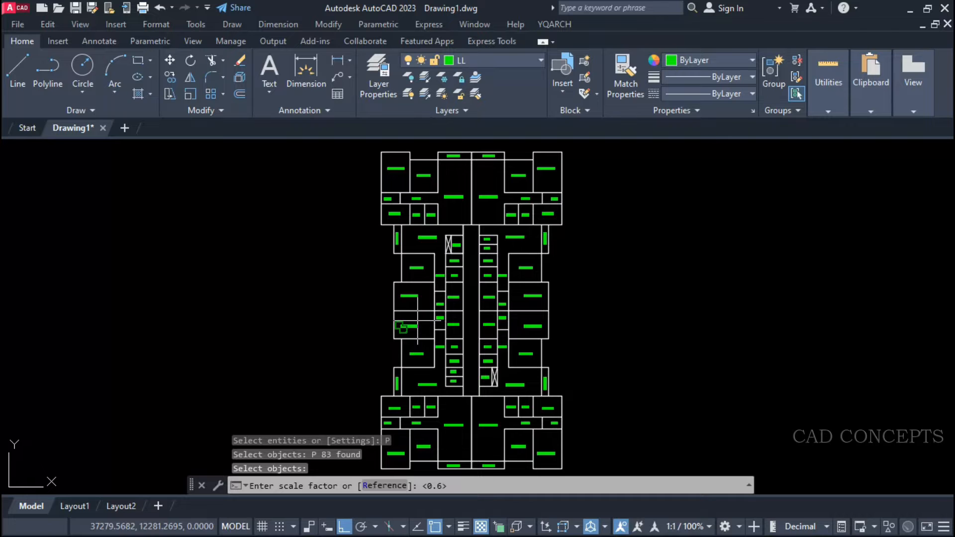
text(.9)
key(Return)
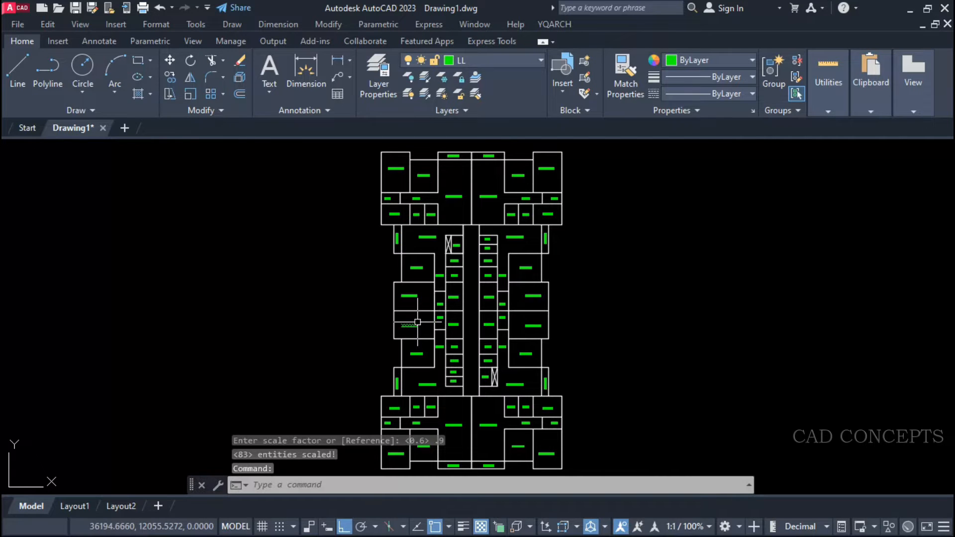
Run ASC again on the previous selection of room labels, enlarging each one by a factor of 1.4.
text(ASC)
key(Return)
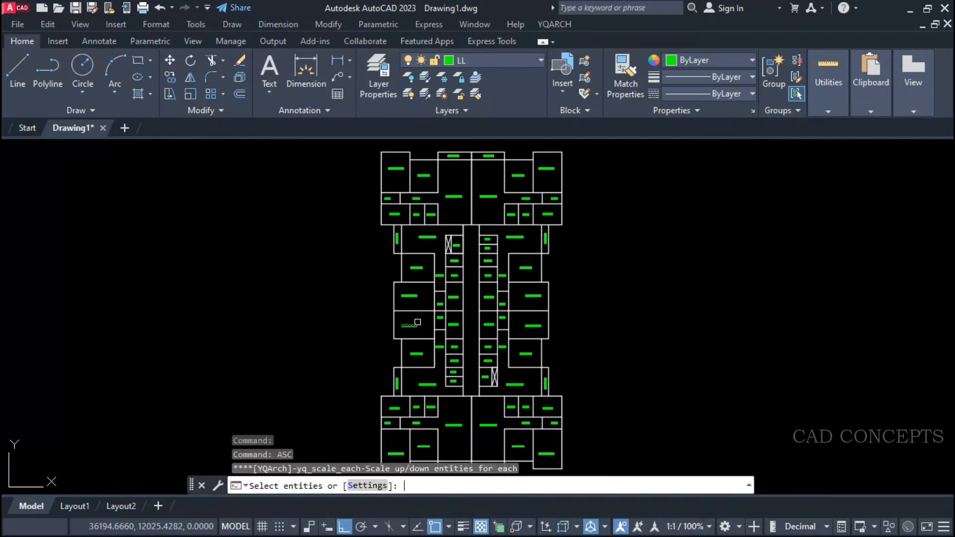
text(P)
key(Return)
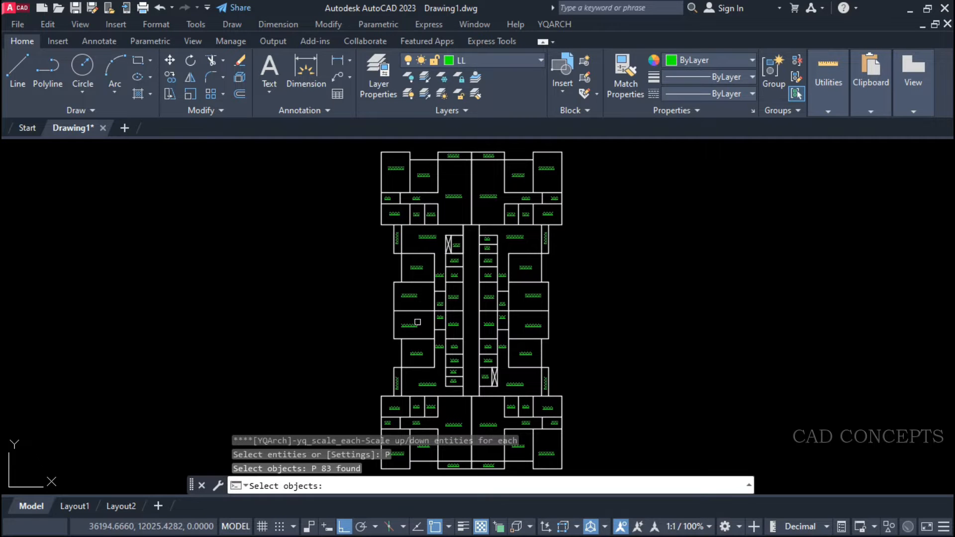
key(Return)
key(Return)
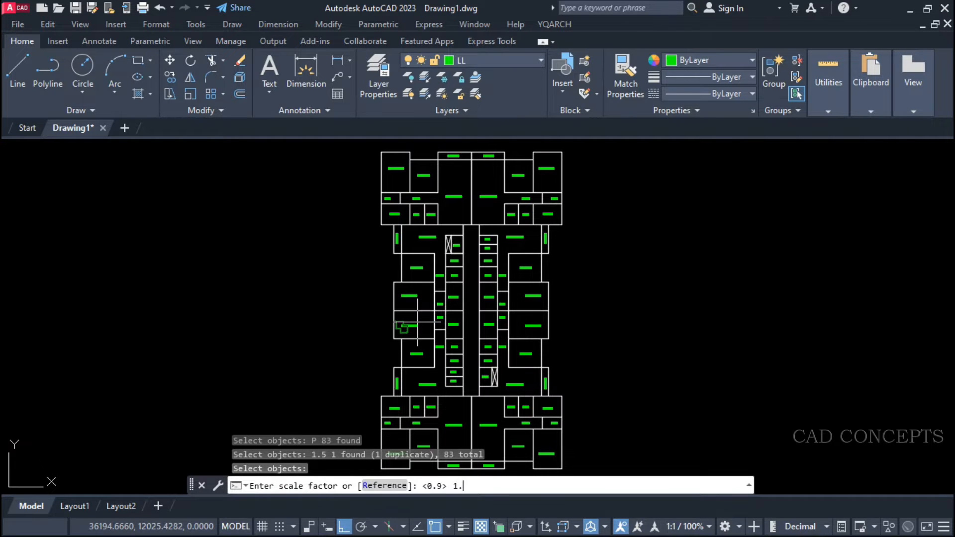
key(Return)
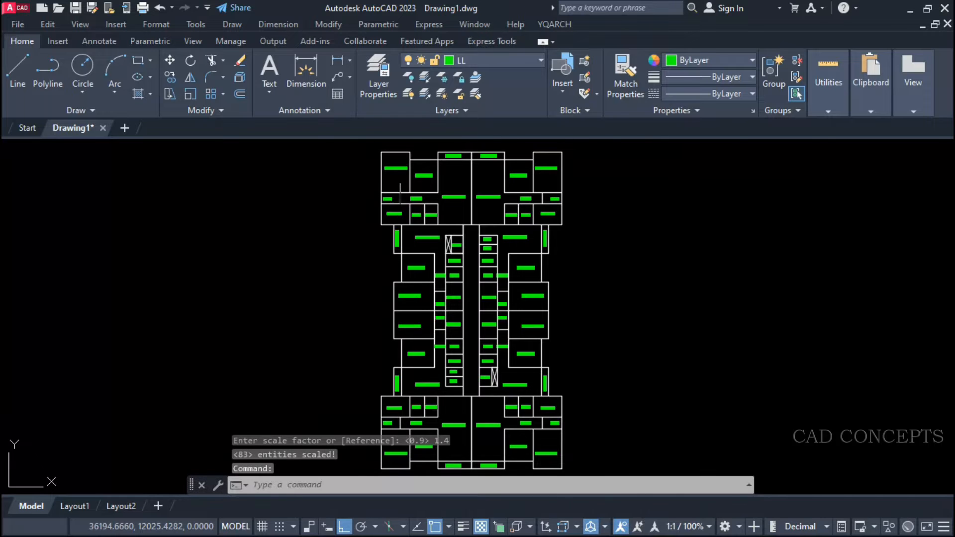
Examine the room labels throughout the floor plan, from the upper apartments down to the lower ones.
scroll(401, 179, up, 5)
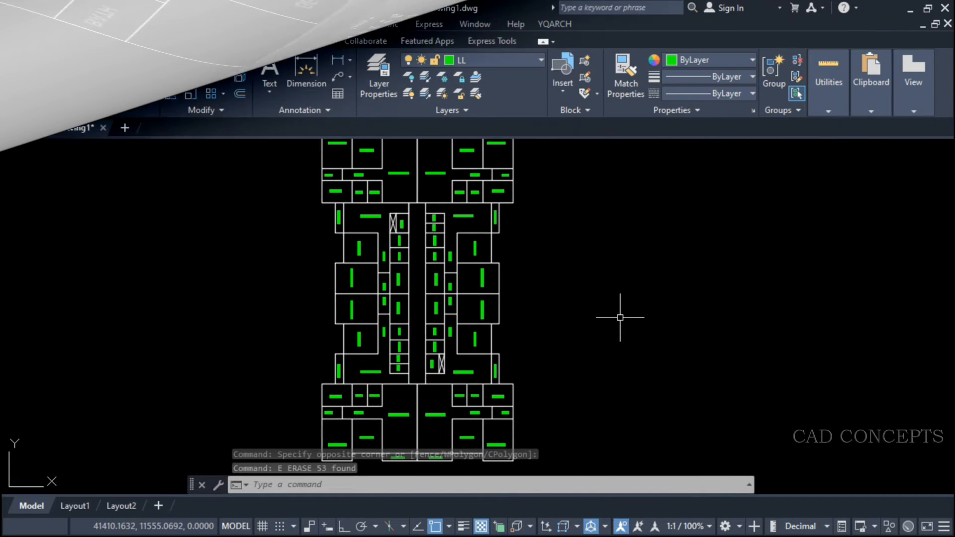
scroll(620, 323, down, 3)
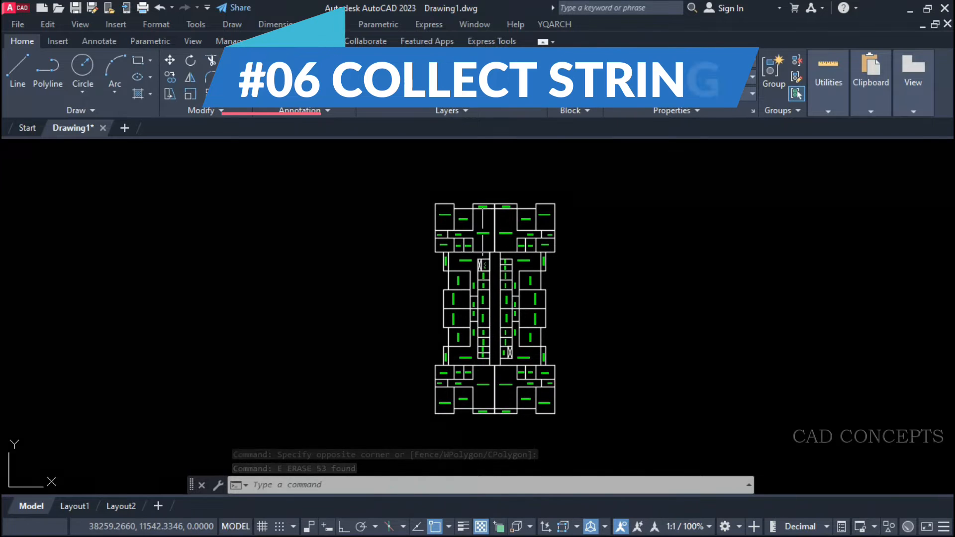
scroll(483, 220, up, 8)
scroll(378, 274, down, 2)
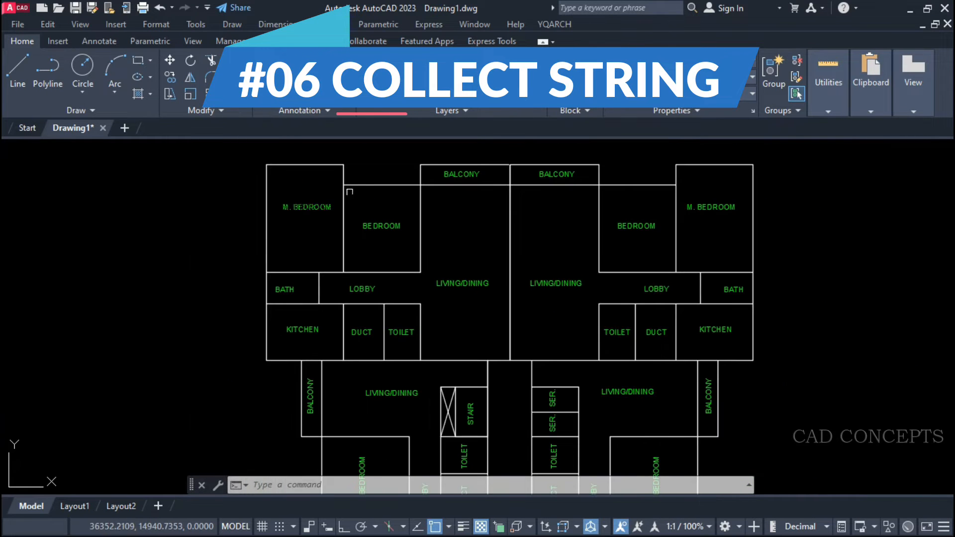
scroll(494, 219, down, 2)
middle_drag(516, 358, 507, 269)
scroll(502, 261, down, 2)
middle_drag(505, 326, 502, 279)
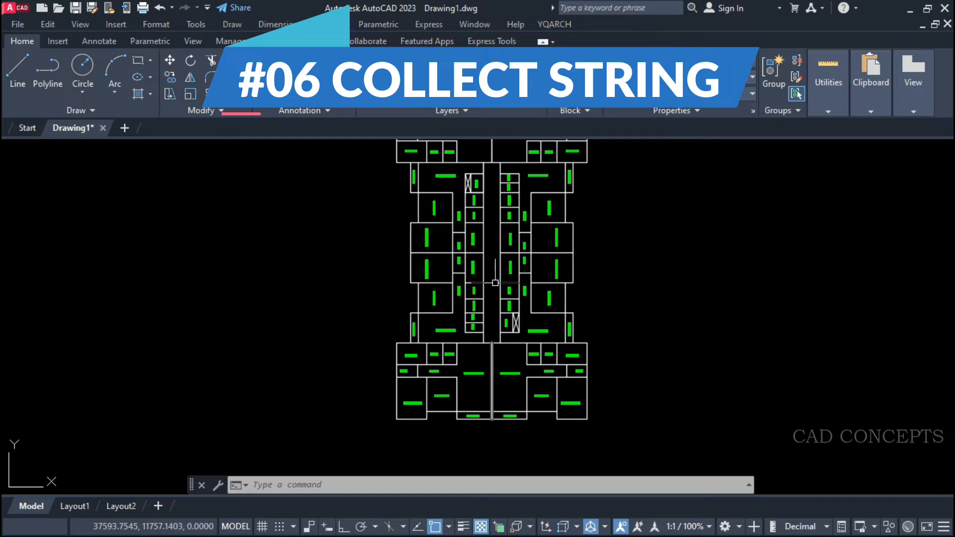
scroll(495, 273, up, 4)
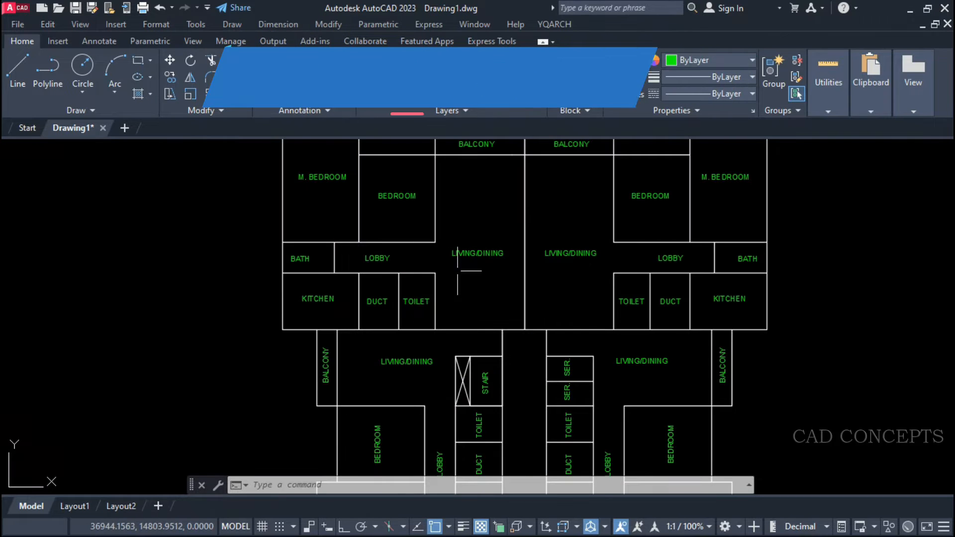
scroll(452, 202, down, 2)
middle_drag(481, 347, 501, 297)
scroll(496, 427, down, 1)
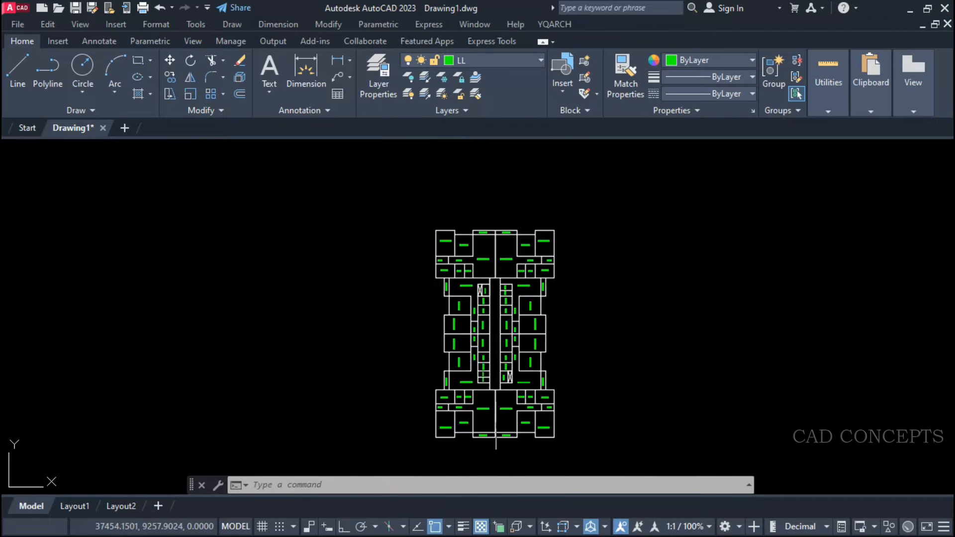
Select the whole floor plan with its labels and explode it.
click(412, 456)
click(608, 205)
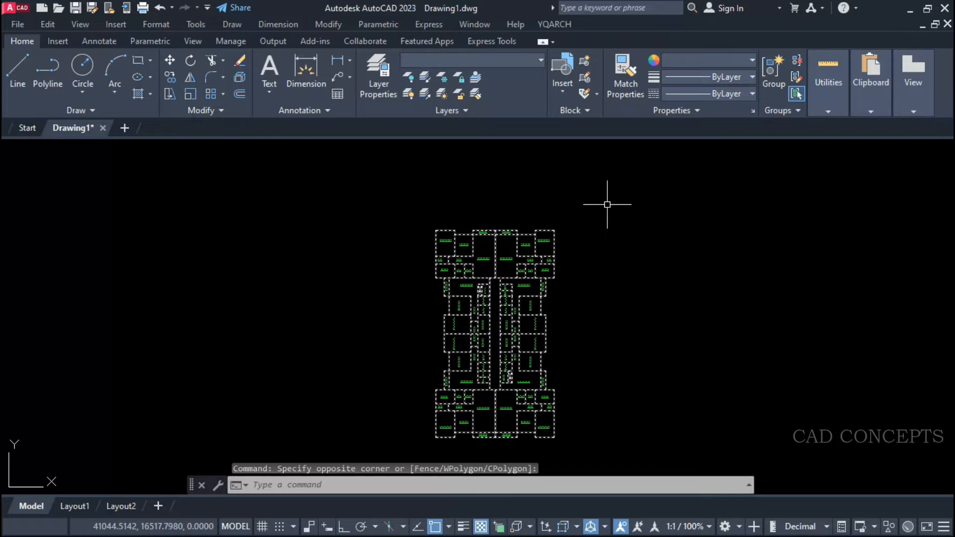
text(x)
key(Return)
click(614, 184)
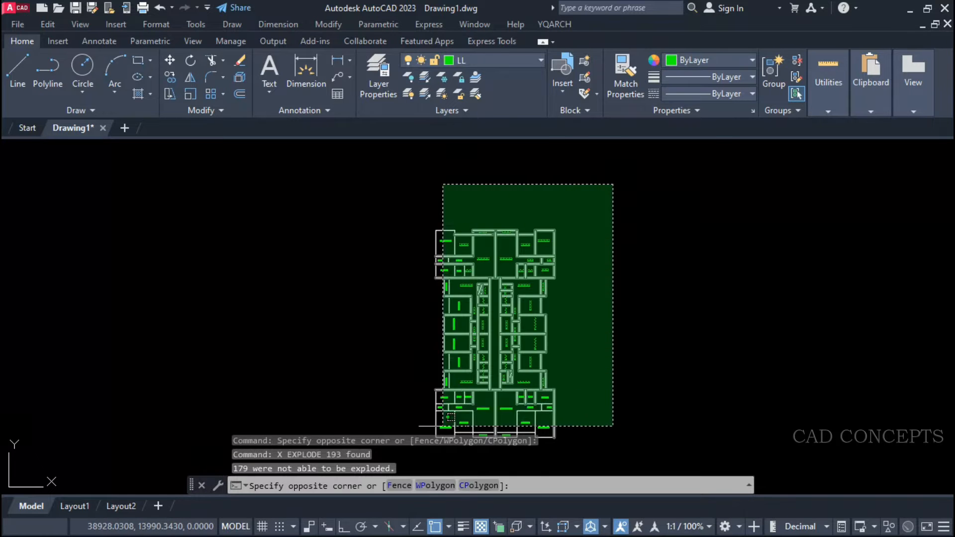
click(412, 456)
key(Escape)
Inspect the exploded floor plan's individual objects by selecting and deselecting them.
scroll(438, 303, up, 5)
click(403, 327)
key(Escape)
click(434, 274)
click(433, 278)
key(Escape)
scroll(473, 244, down, 6)
middle_drag(658, 397, 443, 283)
click(344, 165)
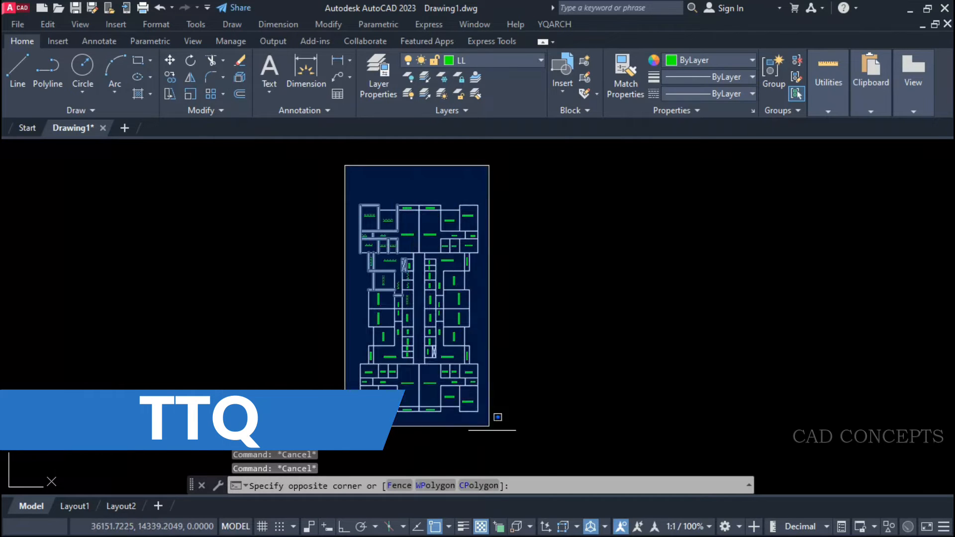
key(Escape)
Collect the text strings of the entire floor plan with the TTQ command.
text(TT)
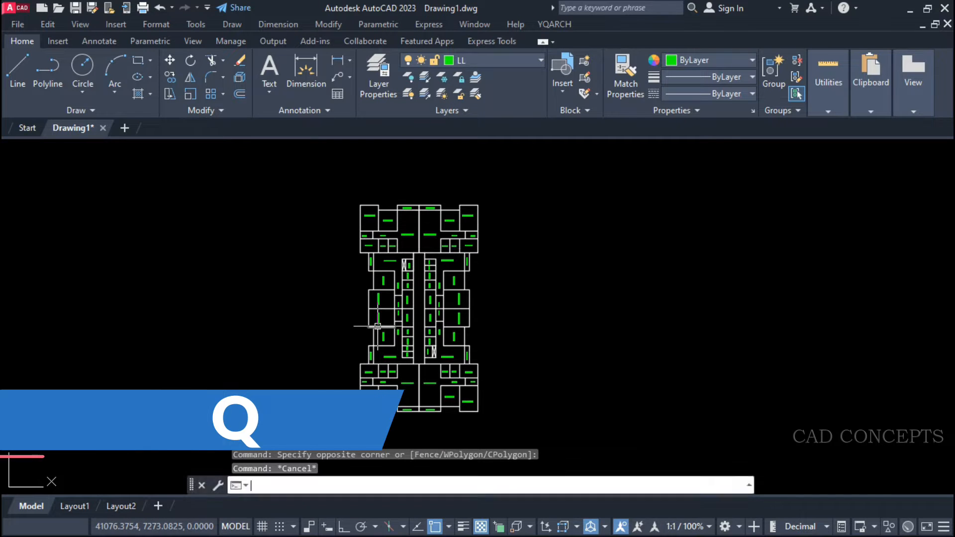
text(Q)
key(Return)
click(333, 190)
click(646, 435)
key(Return)
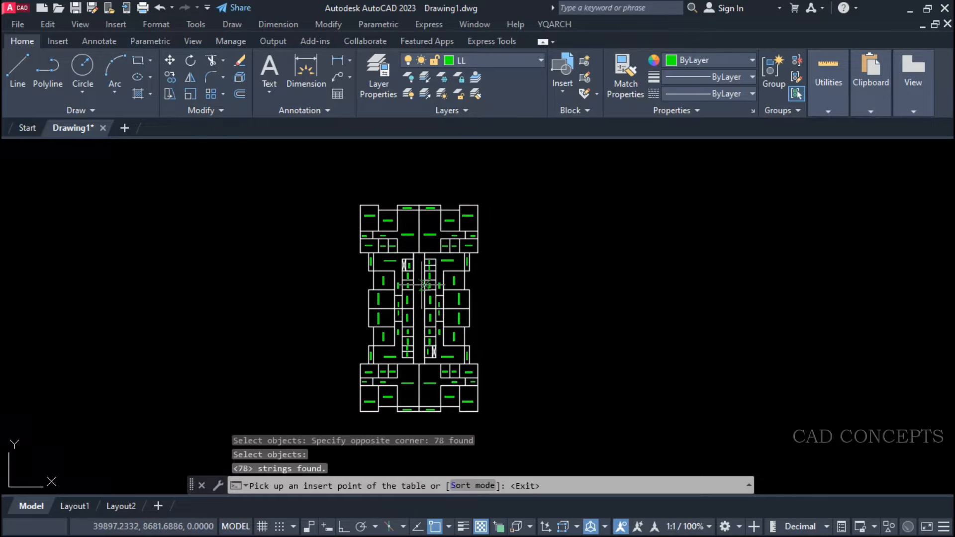
Set the string table's sort mode to Name great to small and insert the table to the right of the floor plan.
click(455, 483)
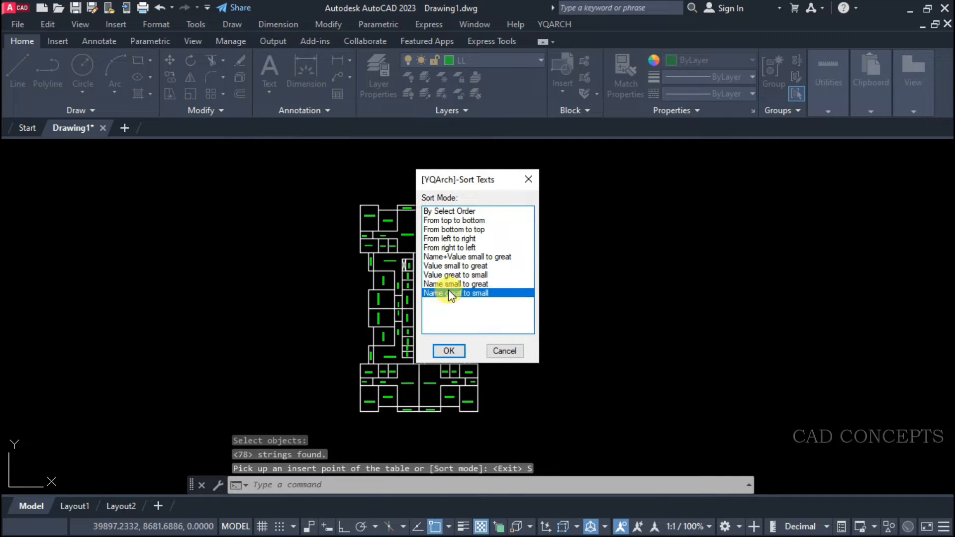
click(449, 351)
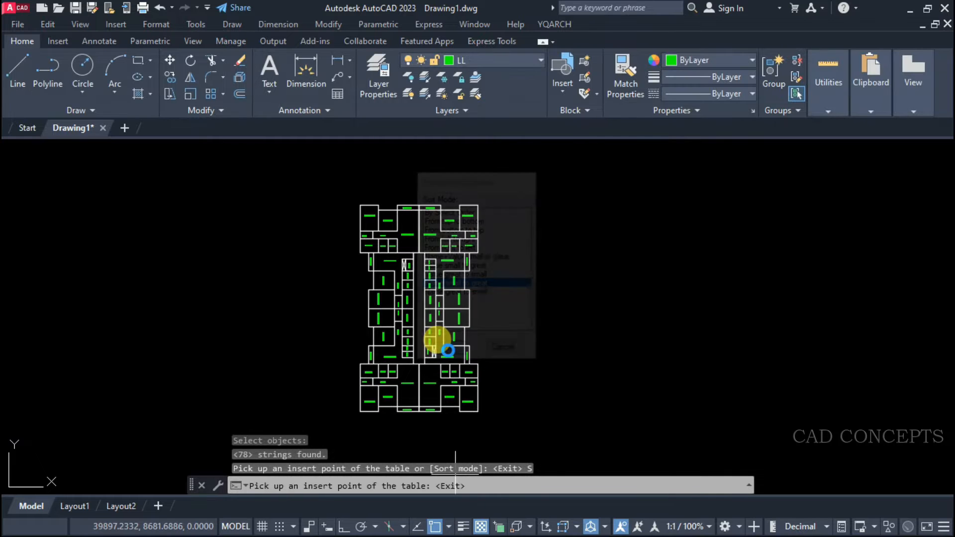
click(544, 205)
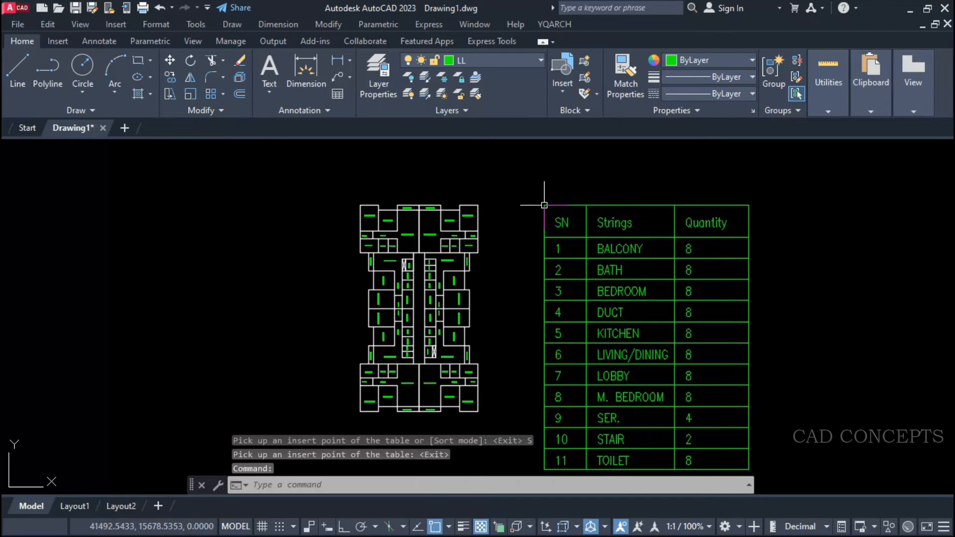
mouse_move(494, 294)
middle_down()
mouse_move(485, 259)
mouse_move(491, 276)
middle_up()
key(Escape)
key(Escape)
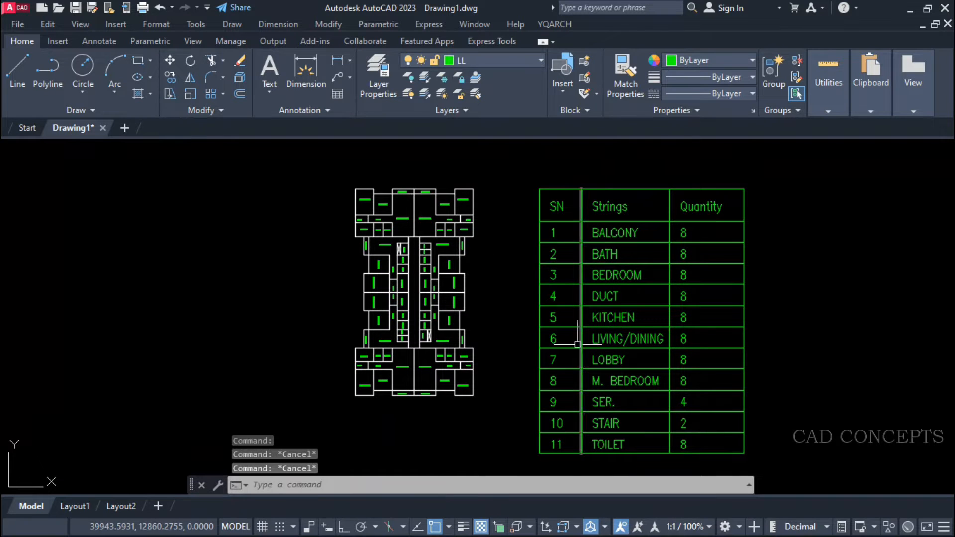
Compare the floor plan's room labels with the strings and quantities listed in the table.
click(326, 170)
click(501, 450)
key(Escape)
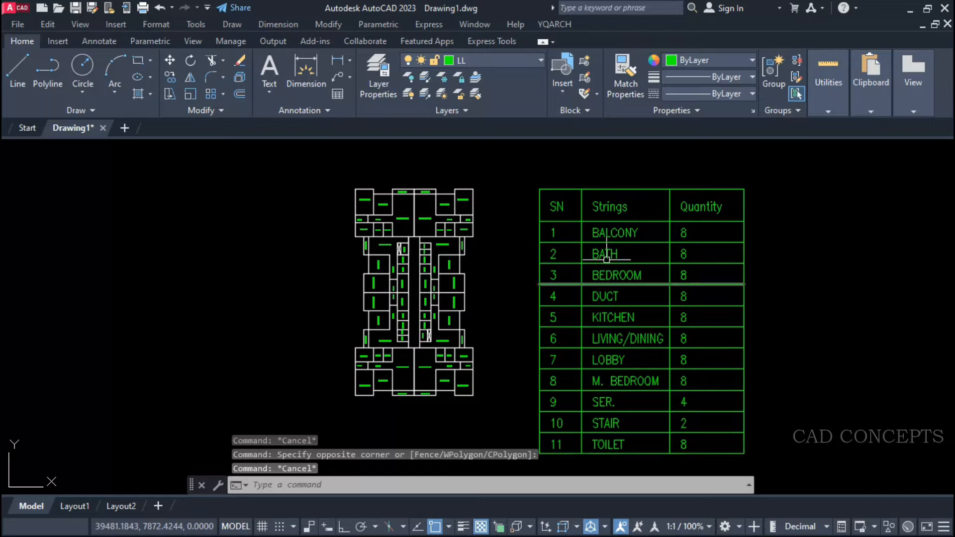
click(613, 233)
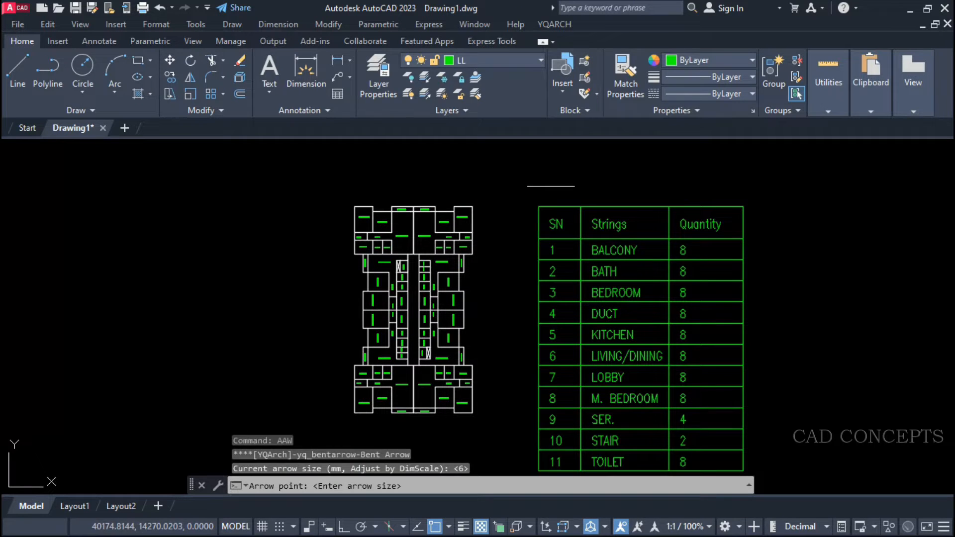
Draw a curved arrow above the drawing, leading from the floor plan to the string table.
click(551, 187)
click(524, 163)
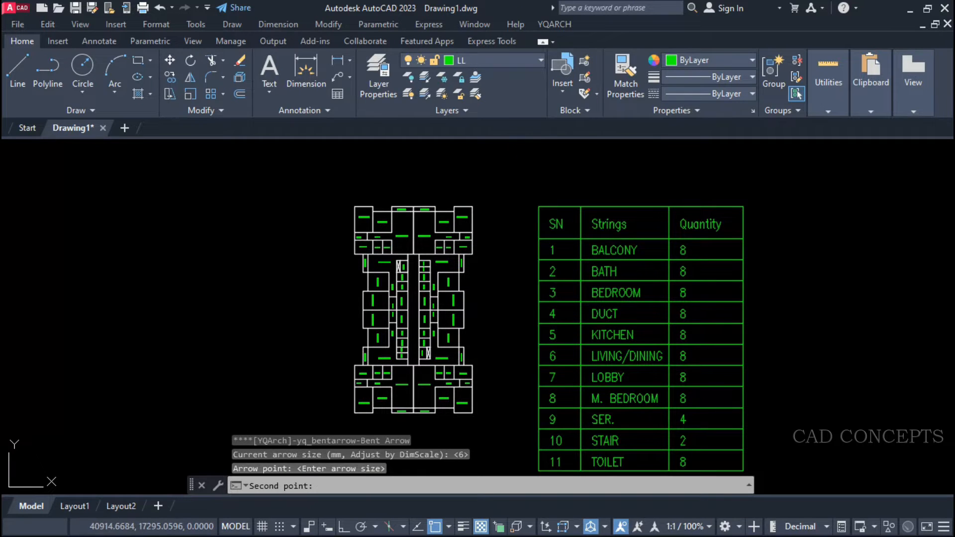
click(468, 196)
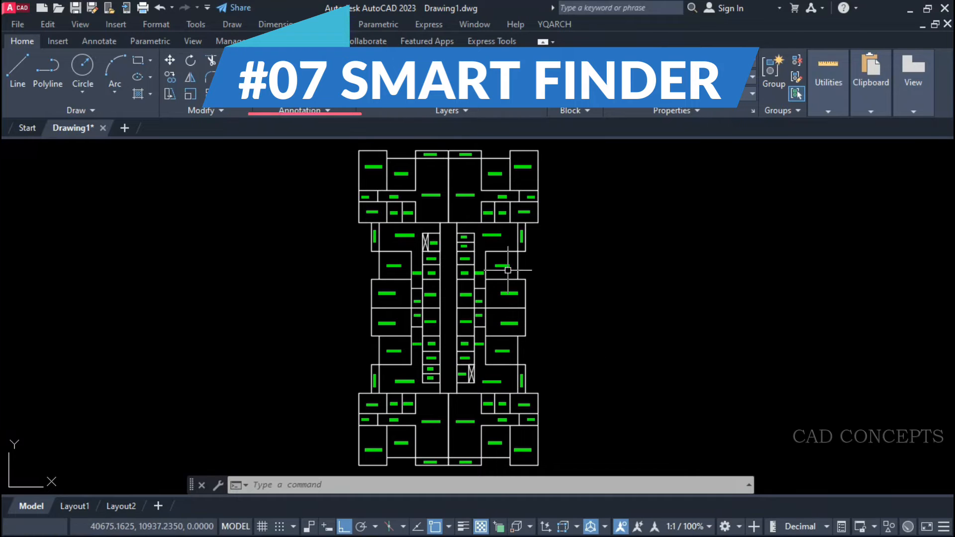
click(549, 473)
click(272, 229)
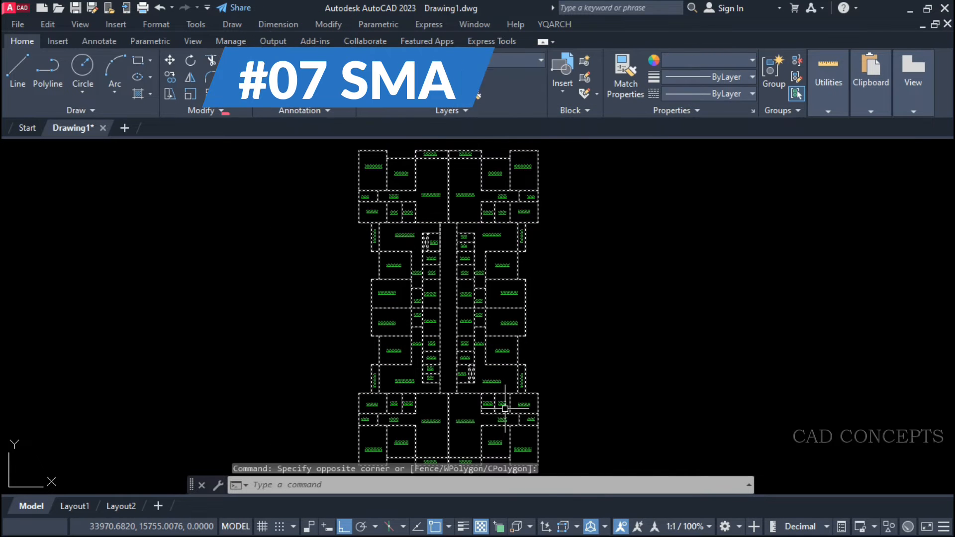
key(Escape)
key(Escape)
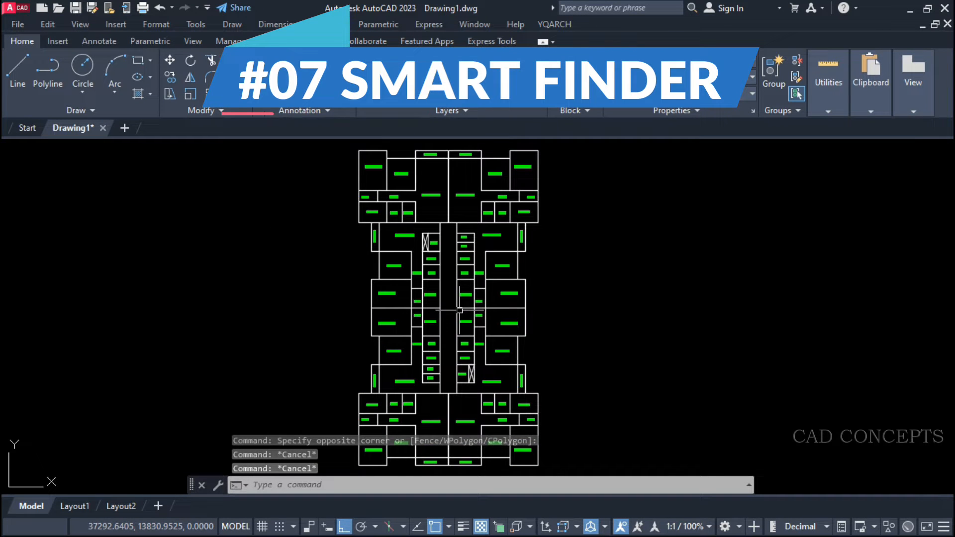
key(Escape)
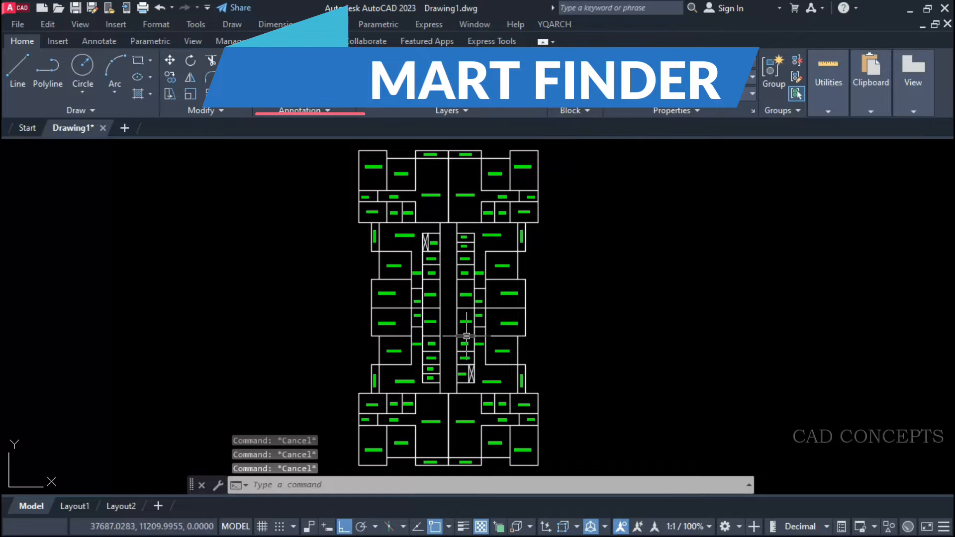
Set up a TTF search for BEDROOM with Mark With Circle enabled and dimensions and block attributes excluded.
text(TT)
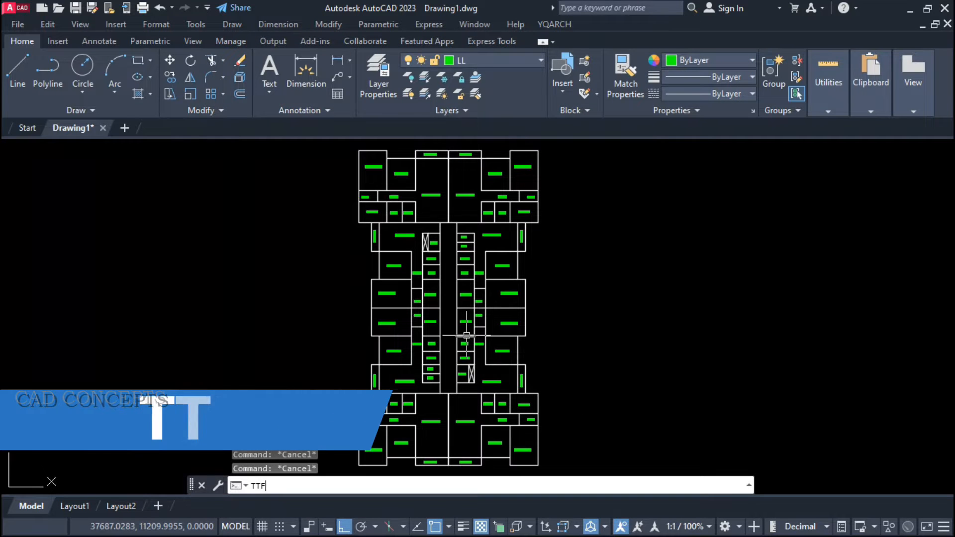
text(F)
key(Return)
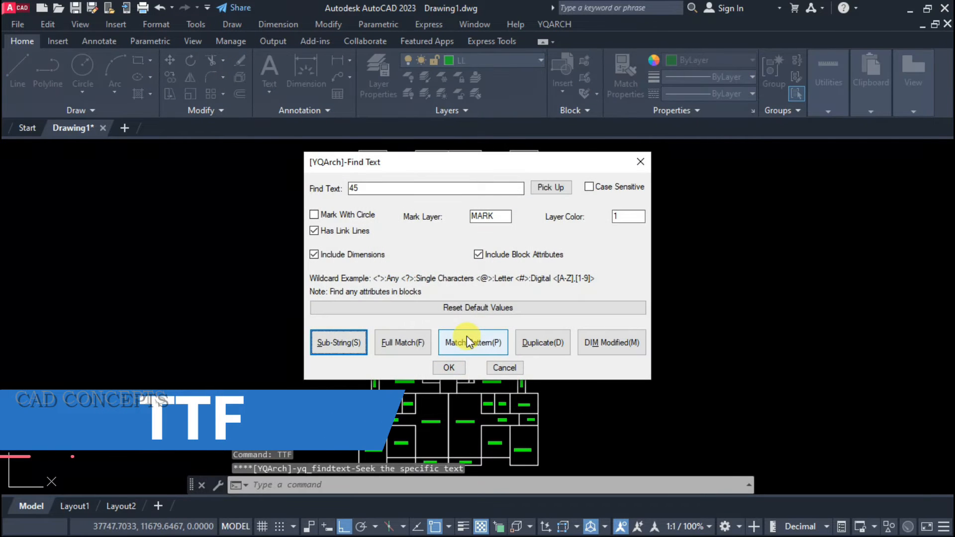
double_click(363, 190)
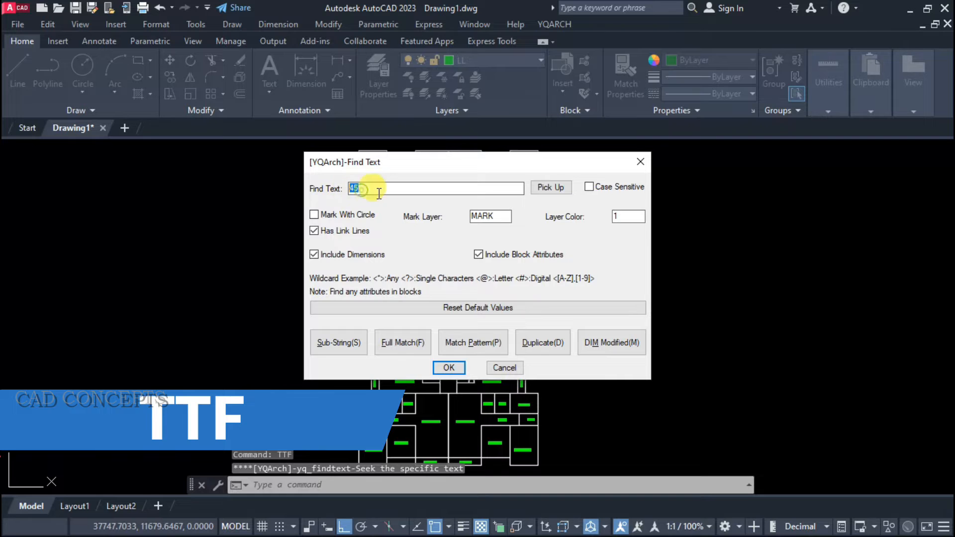
text(B)
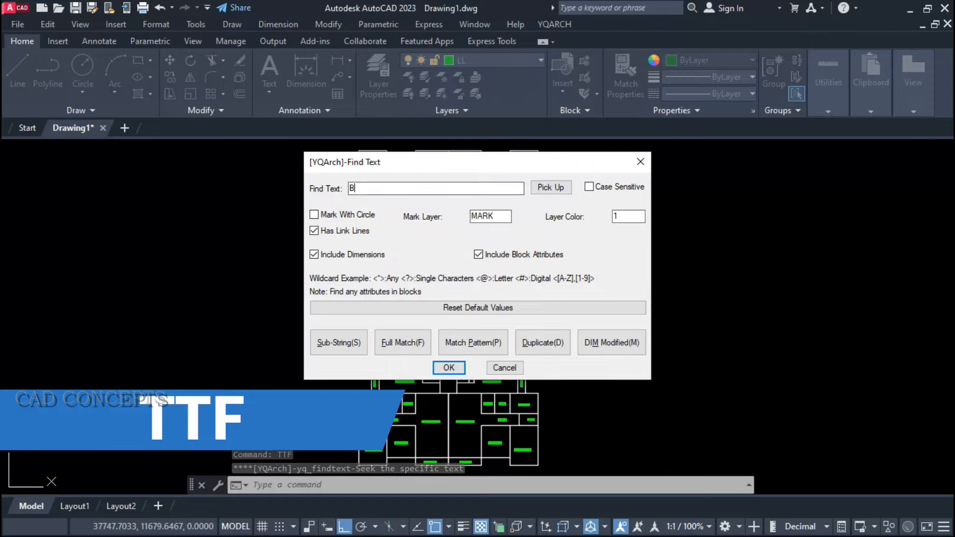
text(EDROOM)
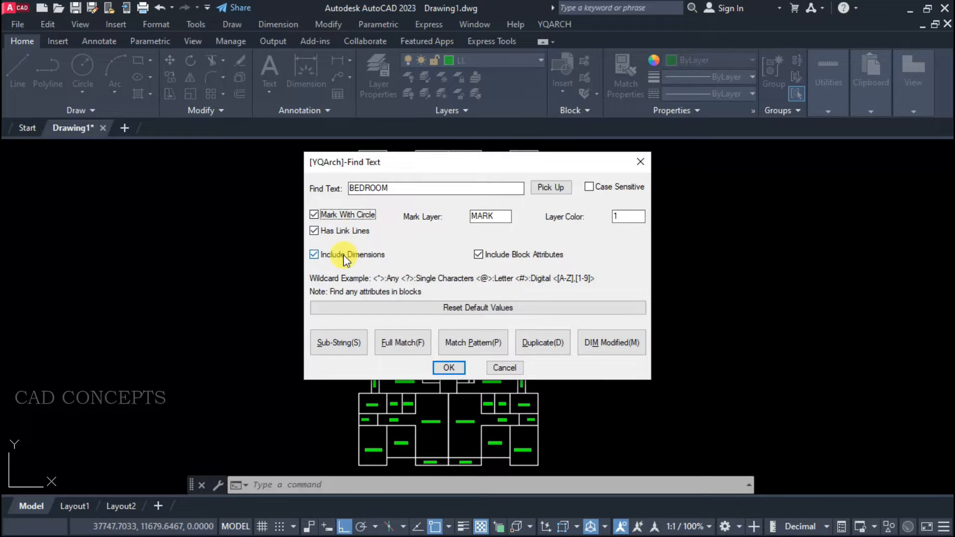
click(496, 256)
click(331, 256)
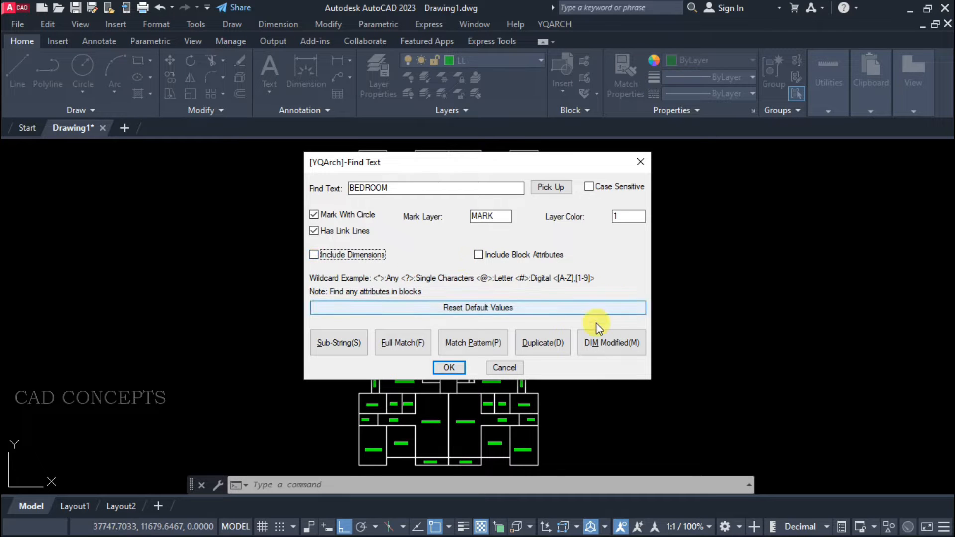
Run the BEDROOM search as a full match on the entire floor plan and place its link point to the upper left of the plan.
click(411, 344)
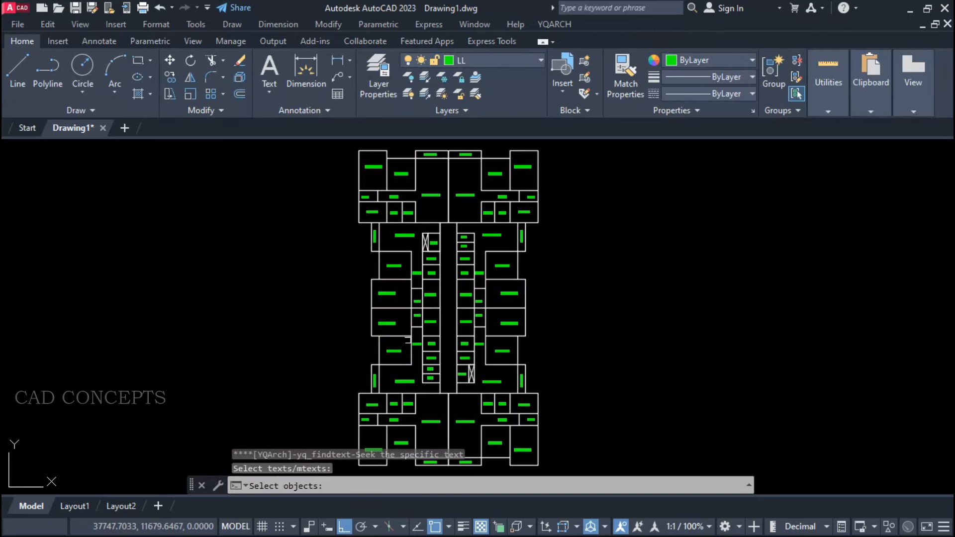
click(546, 184)
click(351, 470)
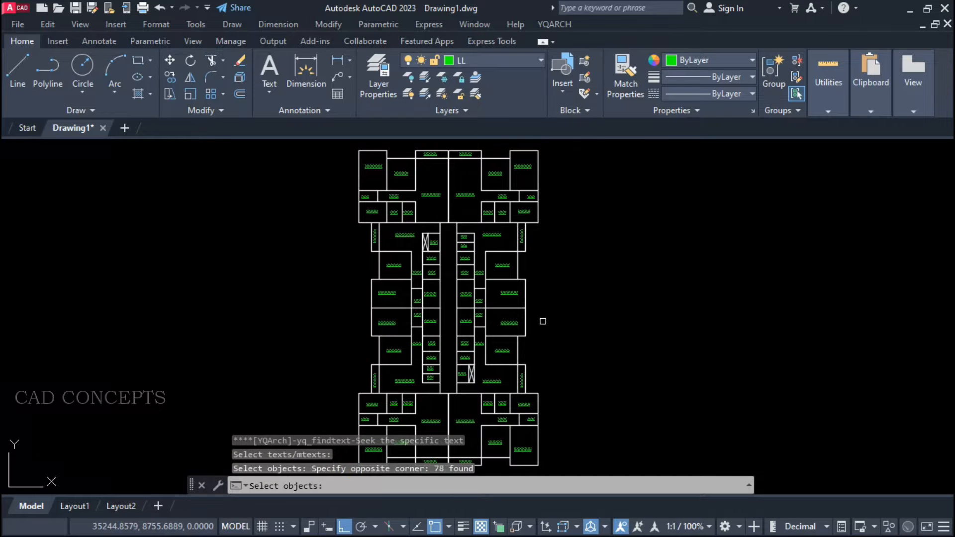
key(Return)
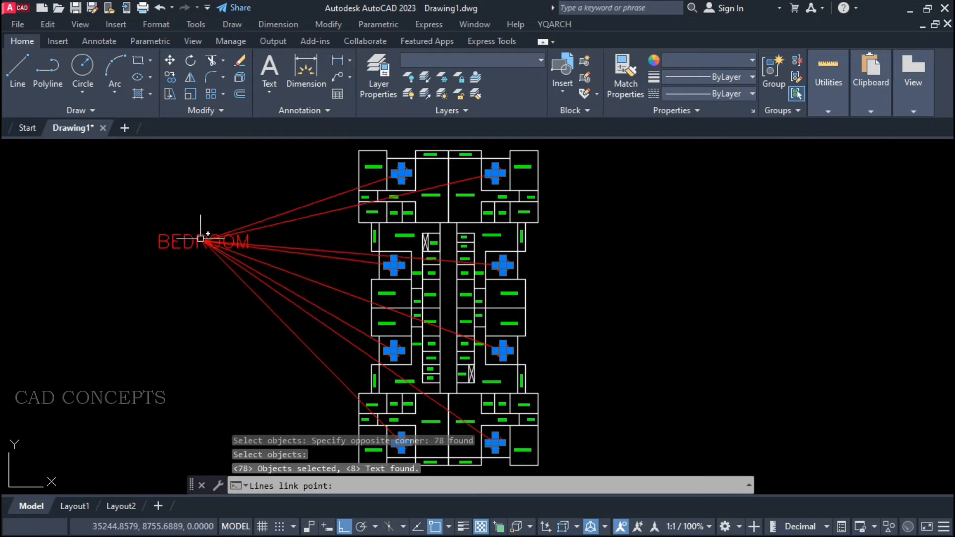
click(187, 184)
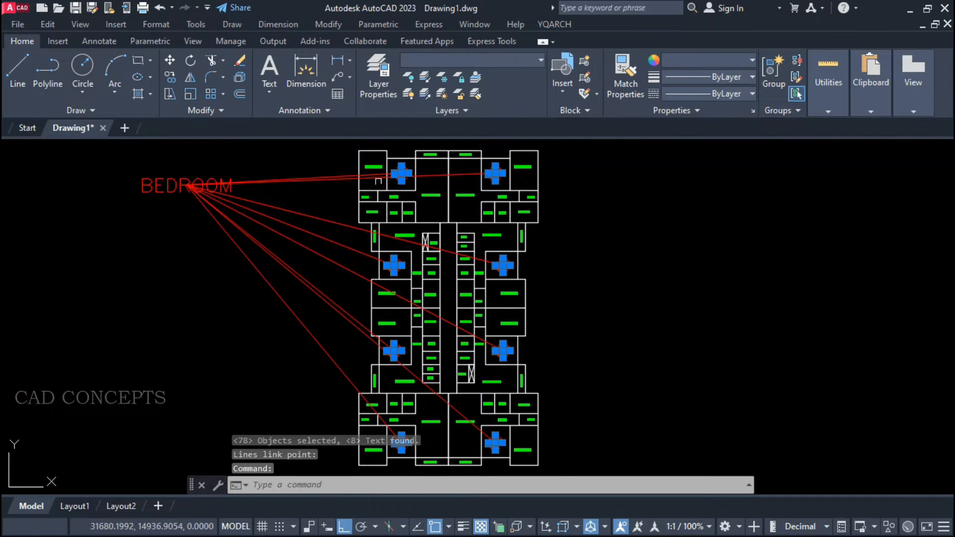
Examine the circled BEDROOM labels and their link lines across the floor plan.
scroll(379, 181, up, 6)
scroll(405, 190, down, 2)
scroll(674, 186, up, 4)
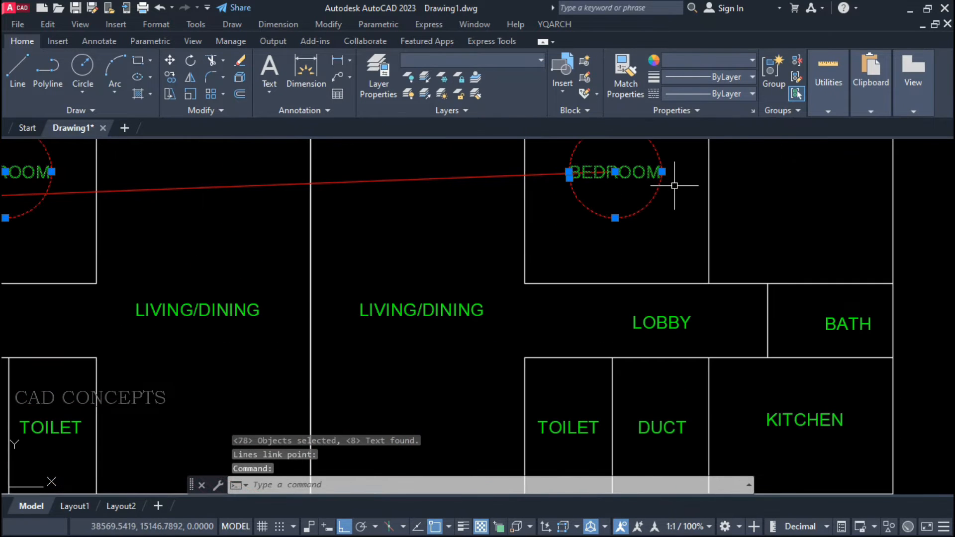
scroll(460, 271, down, 5)
scroll(460, 271, up, 3)
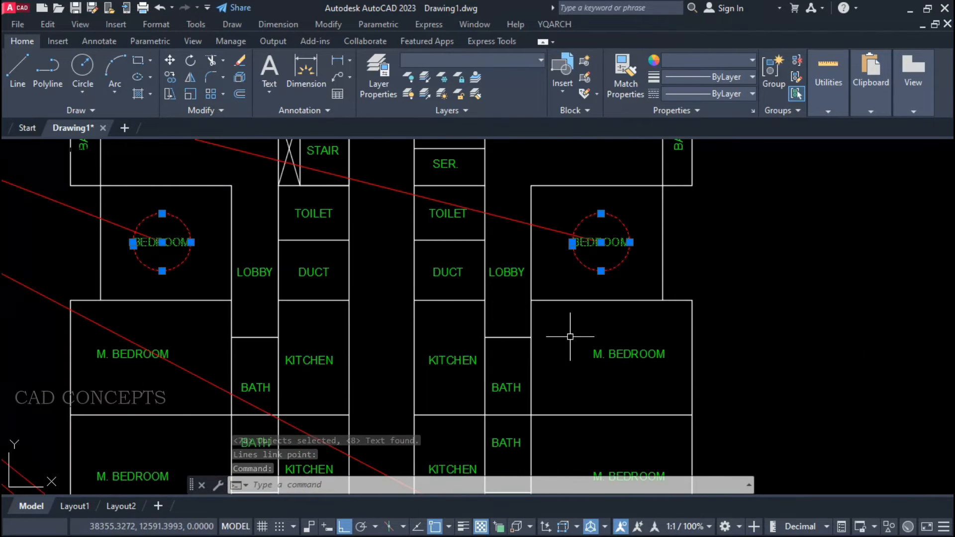
scroll(547, 318, down, 2)
scroll(391, 260, up, 3)
scroll(378, 253, down, 4)
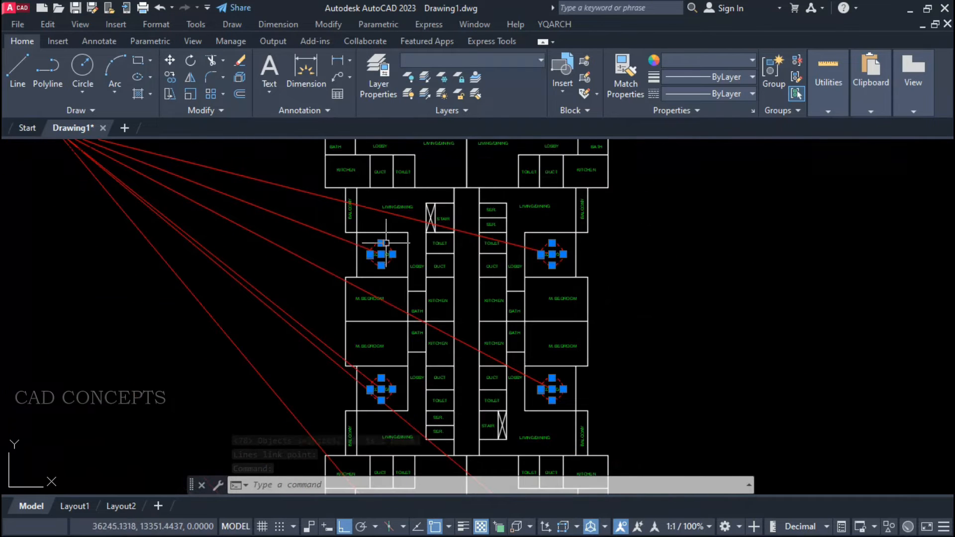
scroll(408, 299, down, 1)
Change the color of the BEDROOM mark text, link lines and circles to yellow 248,215,49.
click(276, 160)
click(208, 219)
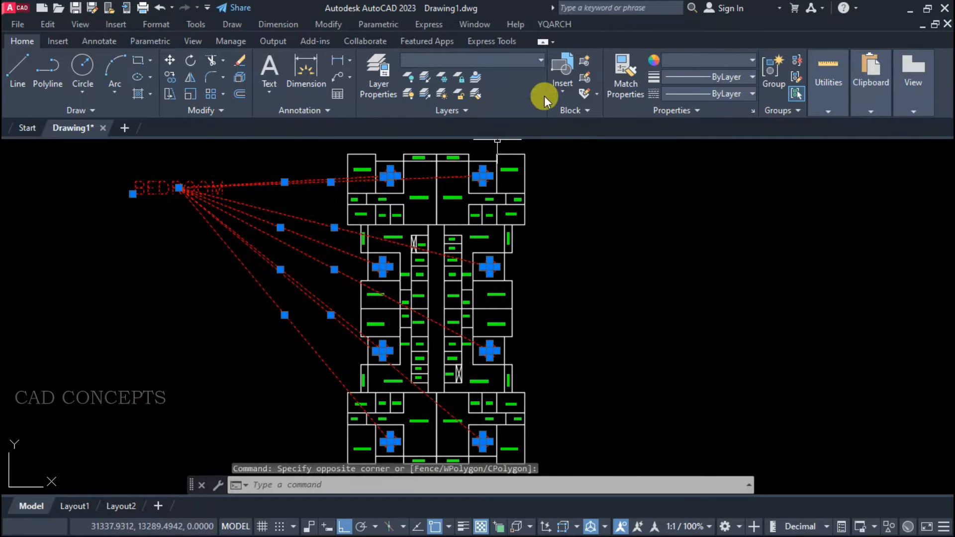
click(719, 59)
click(683, 111)
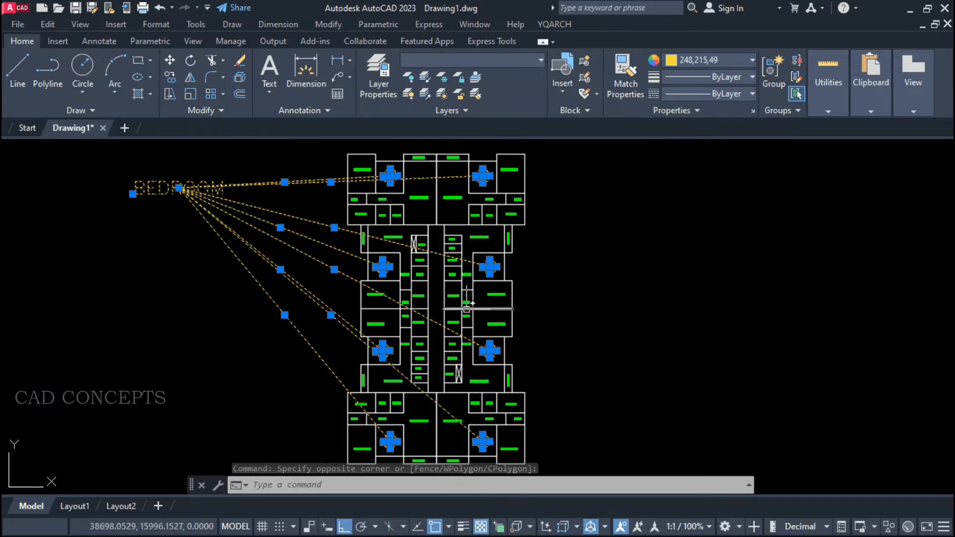
key(Escape)
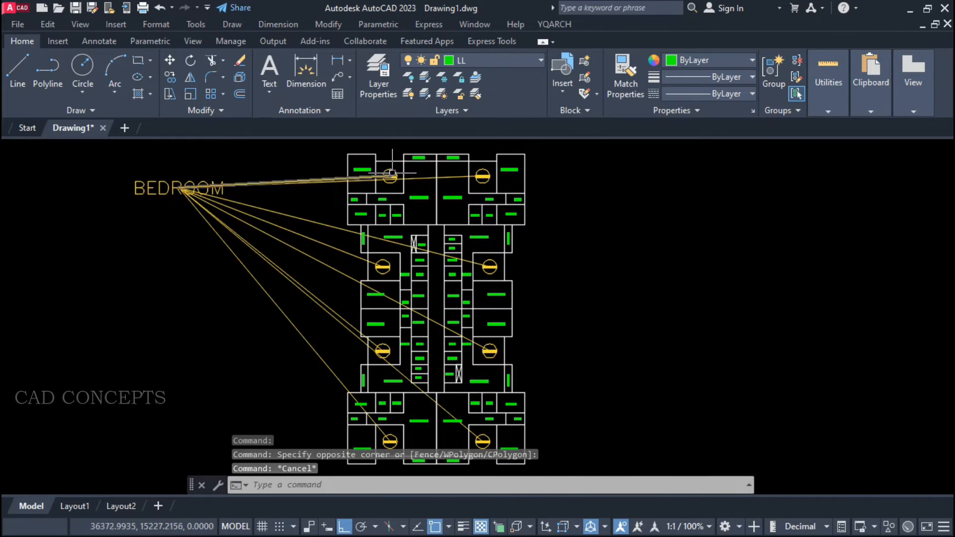
scroll(392, 169, up, 8)
scroll(485, 169, down, 6)
click(293, 237)
click(122, 249)
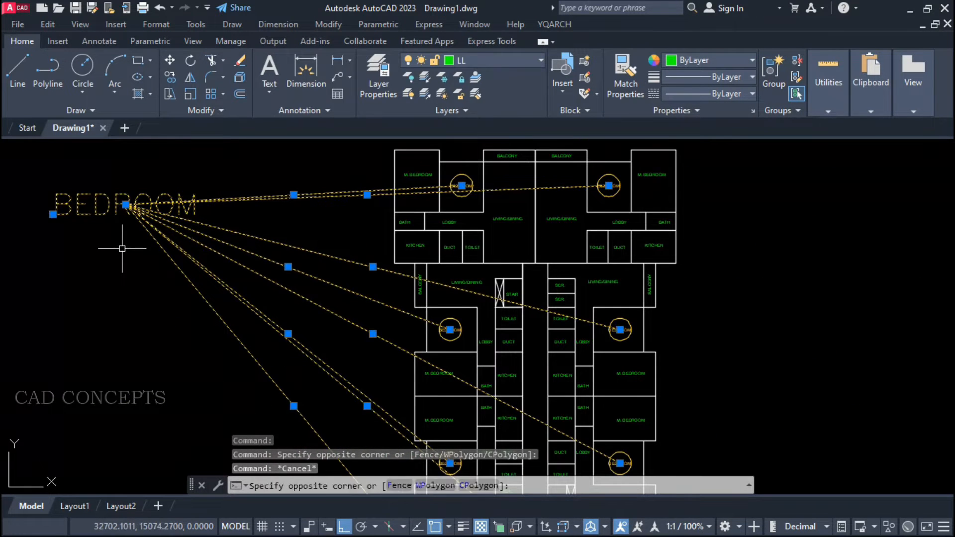
key(Escape)
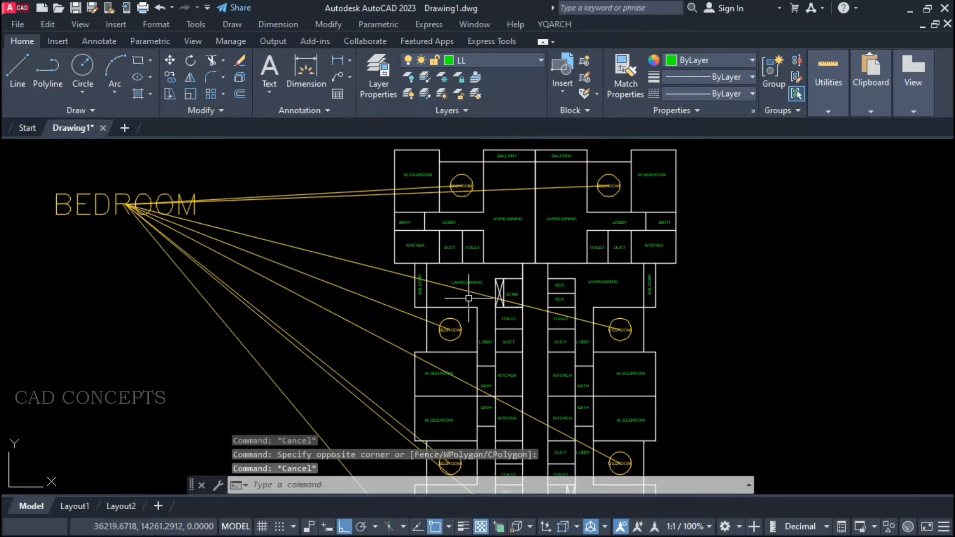
Find BALCONY as a full match in the entire floor plan with TTF and place its link point to the upper right of the plan.
text(TTF)
key(Return)
drag(391, 189, 365, 188)
text(BALCONY)
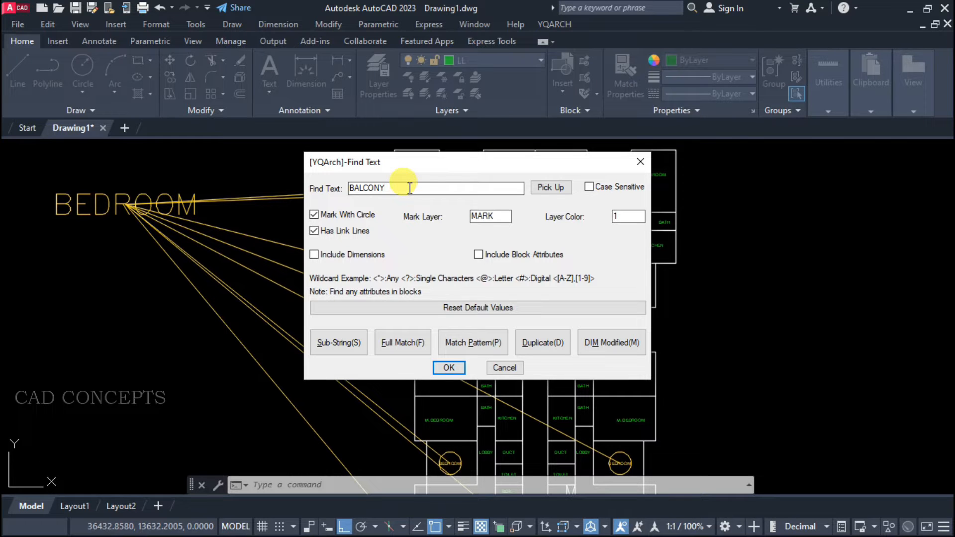
click(405, 343)
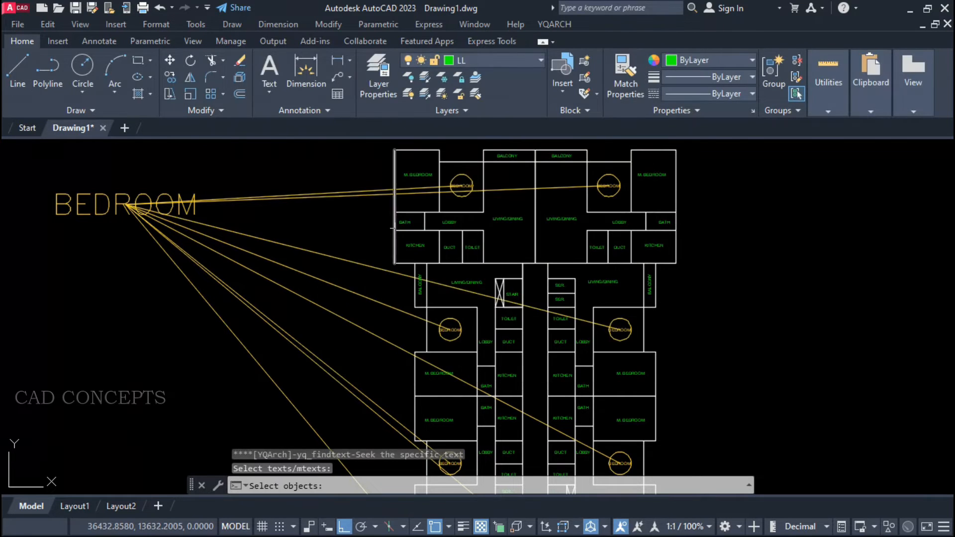
scroll(377, 166, down, 1)
click(377, 148)
click(610, 469)
right_click(576, 294)
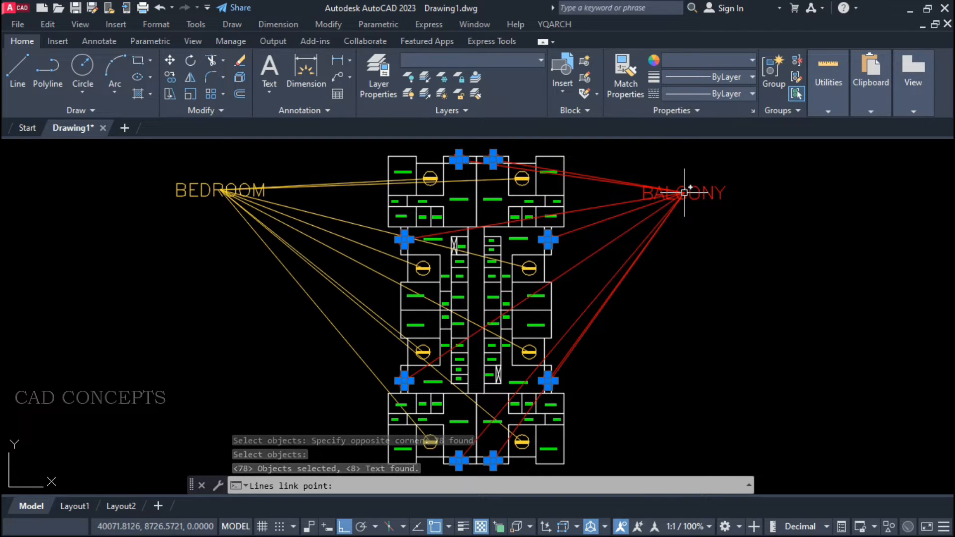
click(685, 193)
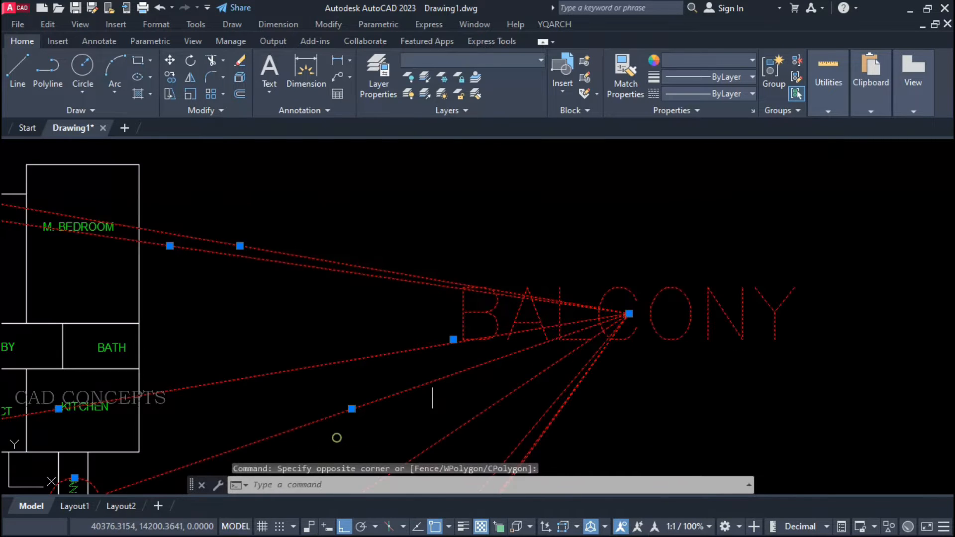
Change the color of the BALCONY mark text, link lines and circles to blue.
scroll(433, 395, down, 3)
scroll(252, 271, up, 6)
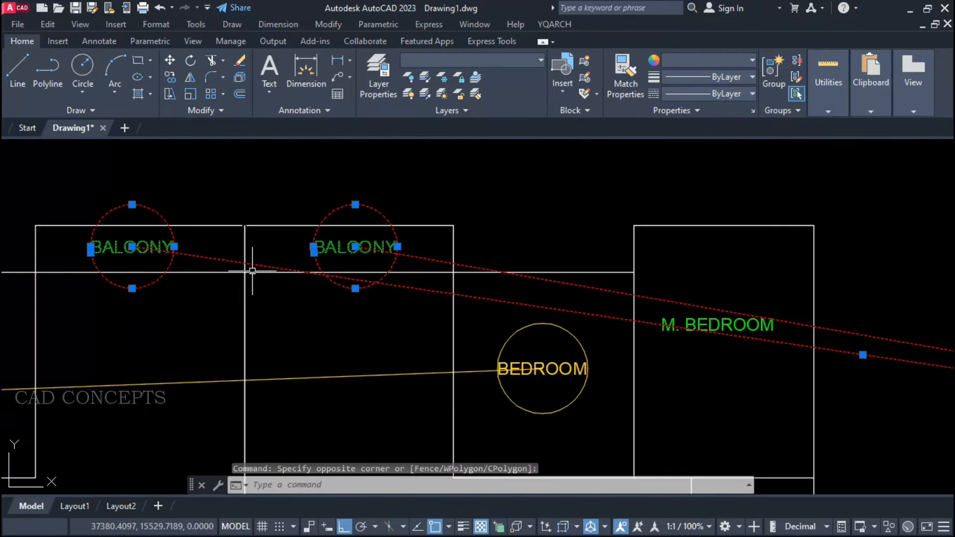
click(681, 63)
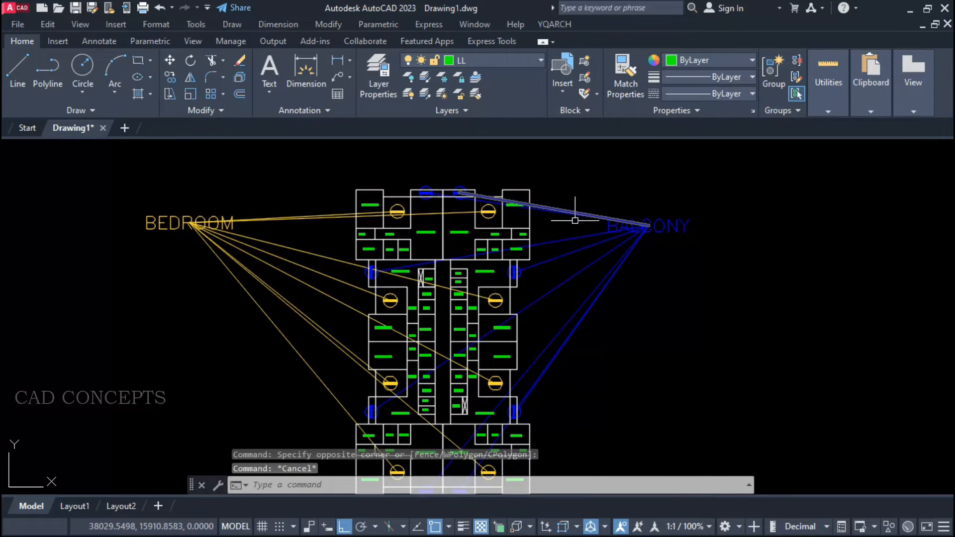
click(679, 189)
click(638, 249)
Start a TTF search for BATH with circle marks and link lines.
text(TTF)
key(Return)
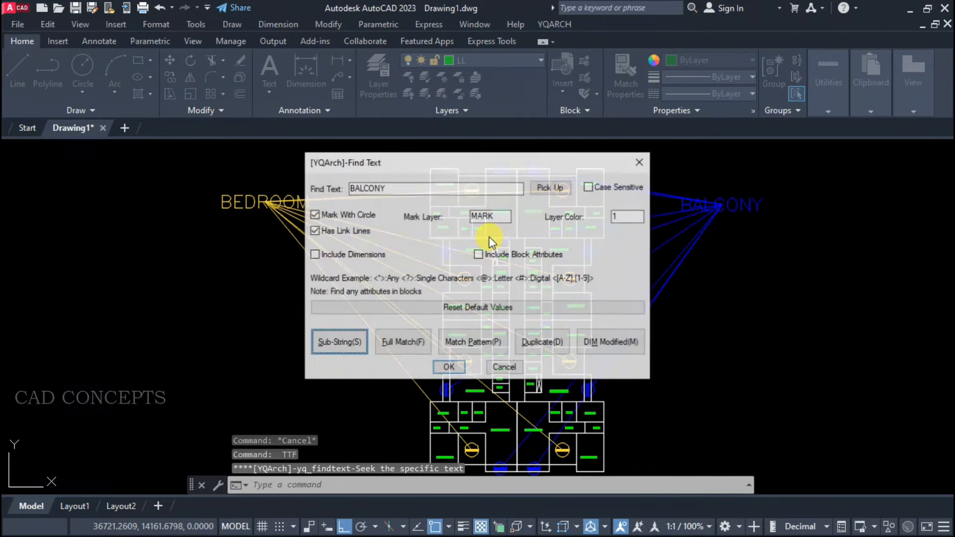
drag(392, 187, 338, 187)
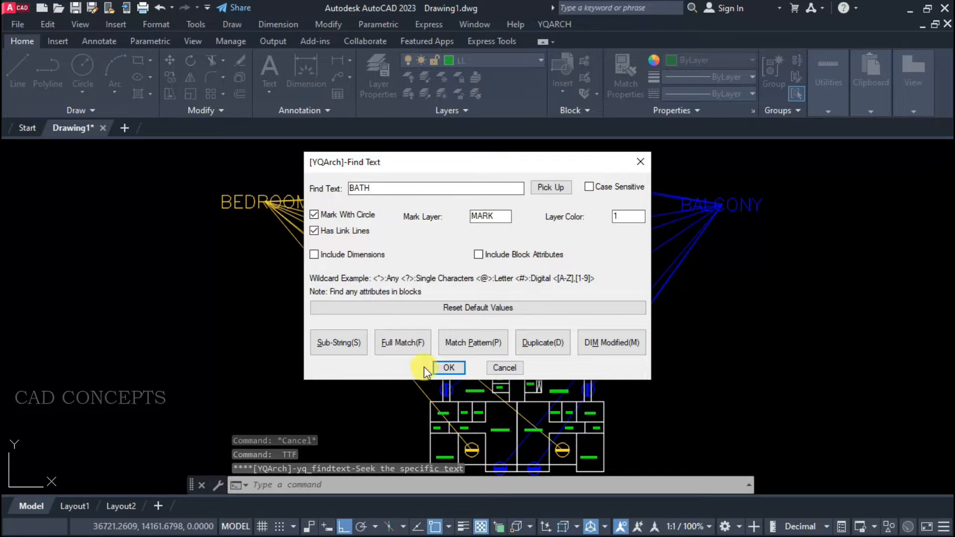
click(449, 368)
Apply the BATH search to the entire floor plan and place its link point above the plan's upper right corner.
click(407, 158)
click(610, 434)
key(Return)
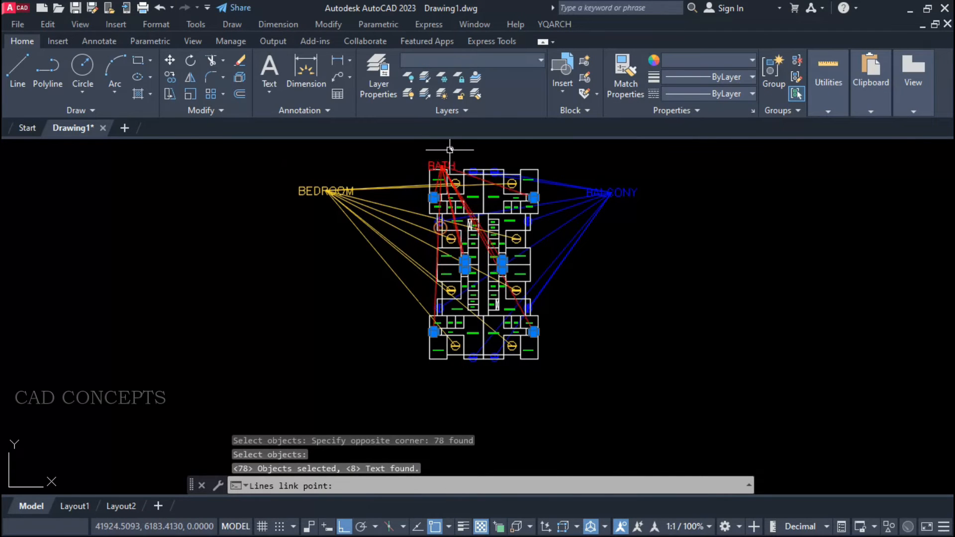
scroll(547, 157, up, 2)
scroll(547, 159, up, 3)
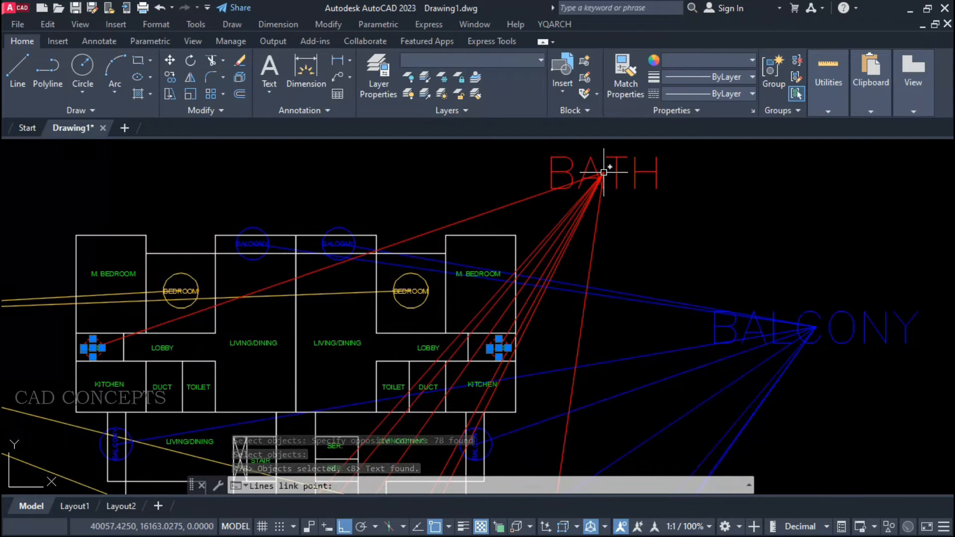
click(602, 177)
scroll(602, 177, down, 3)
scroll(320, 256, down, 2)
scroll(329, 259, up, 2)
scroll(328, 259, down, 4)
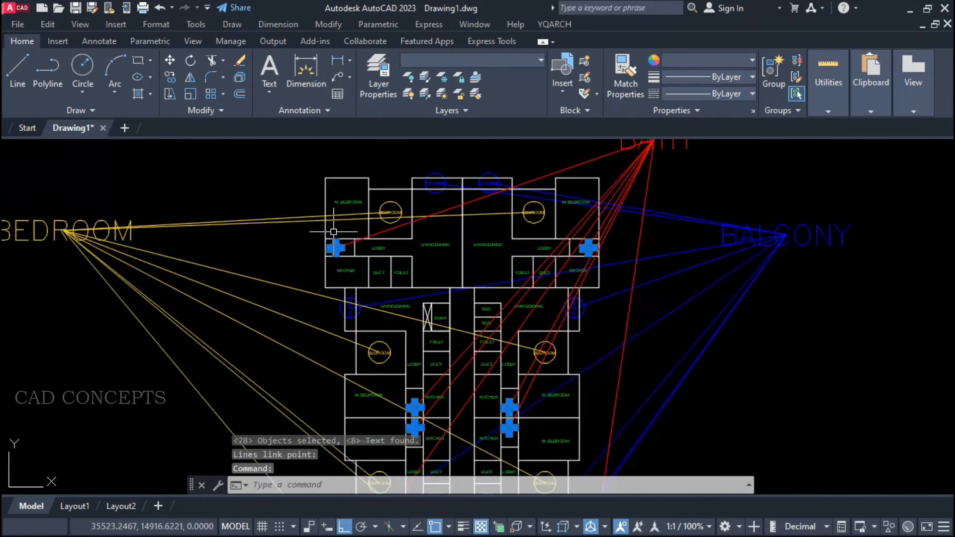
key(Escape)
key(Escape)
Erase the BEDROOM, BALCONY and BATH mark texts, link lines and circles, using Select Similar to include every mark.
click(548, 178)
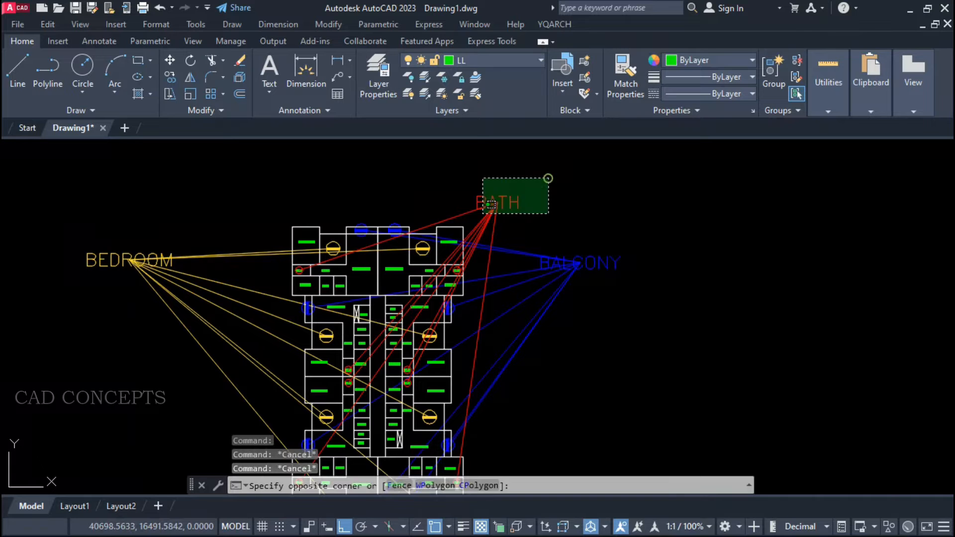
click(471, 337)
click(157, 229)
click(148, 249)
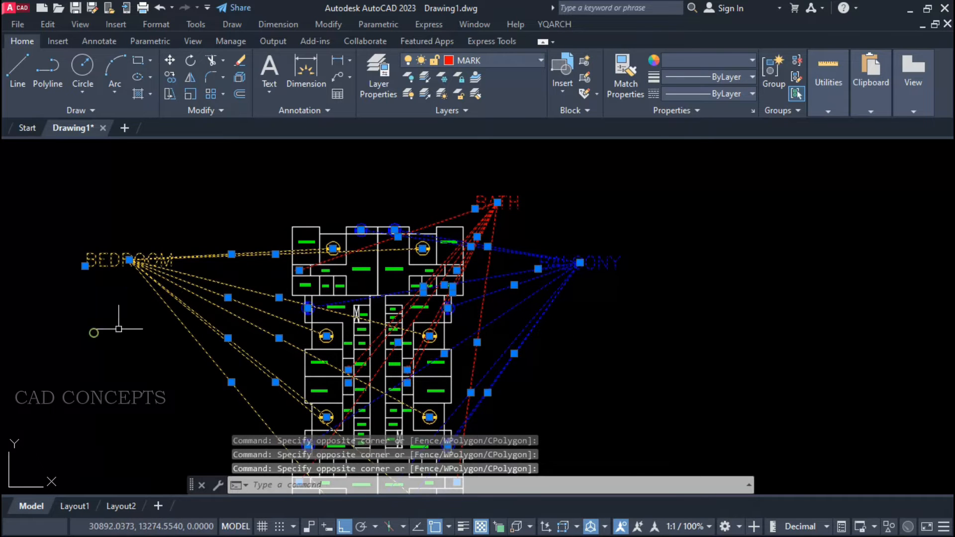
scroll(258, 308, up, 4)
click(371, 306)
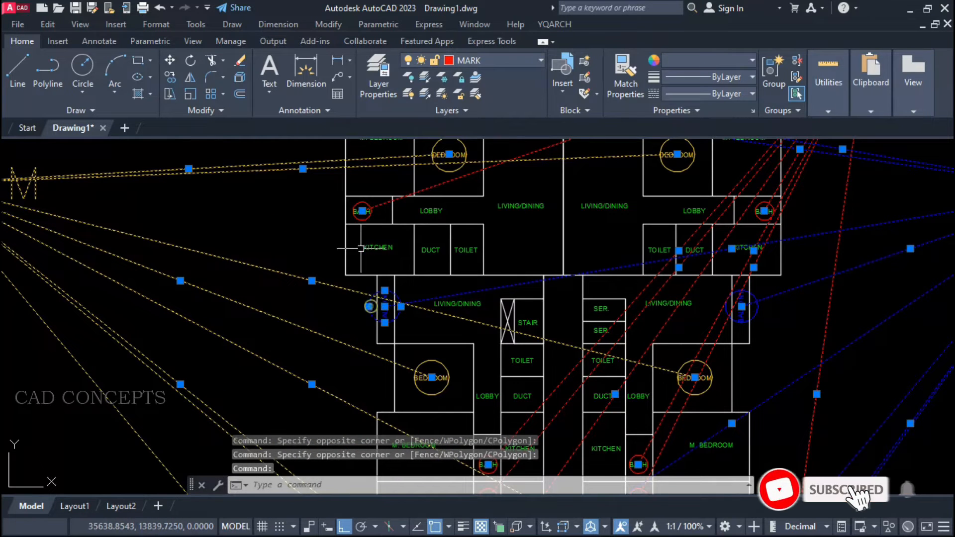
click(369, 205)
click(433, 169)
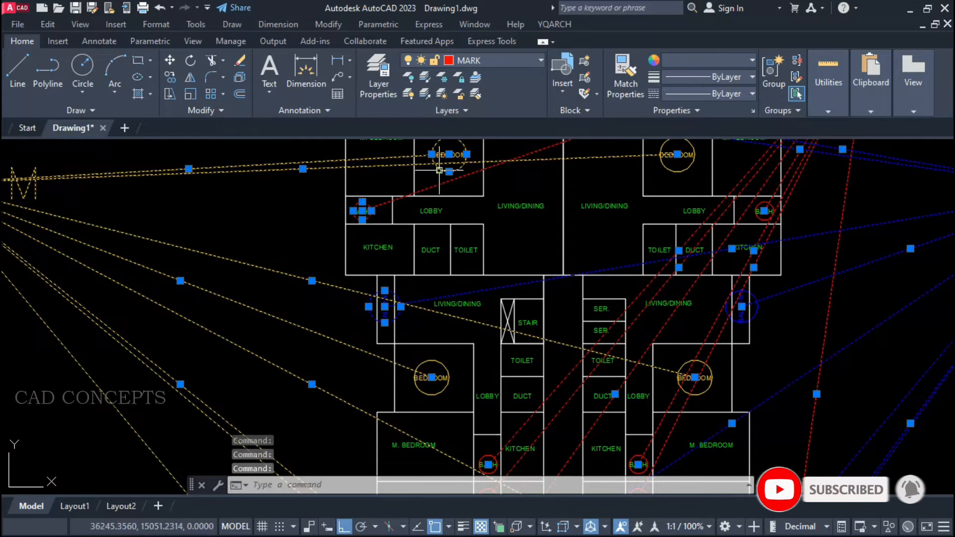
right_click(440, 171)
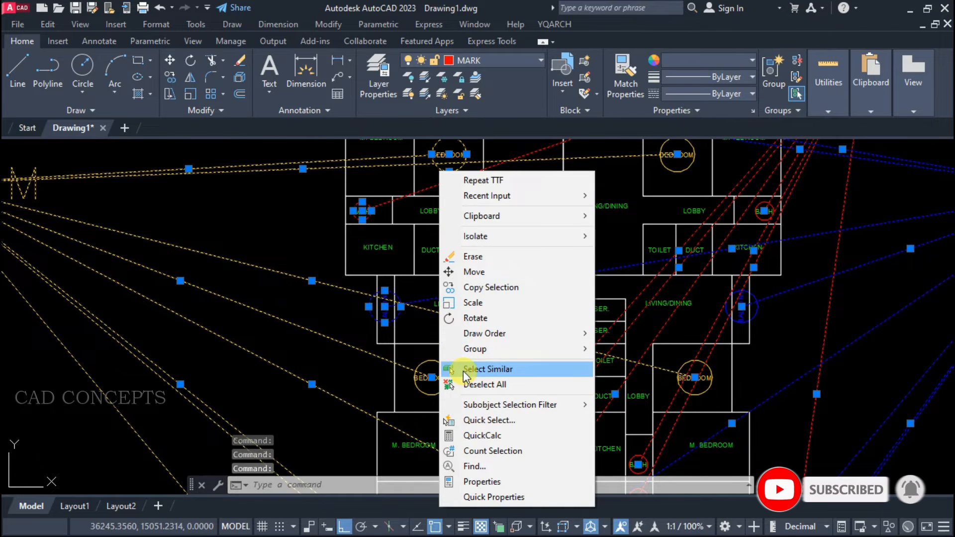
click(466, 369)
scroll(419, 355, down, 5)
text(e)
key(Return)
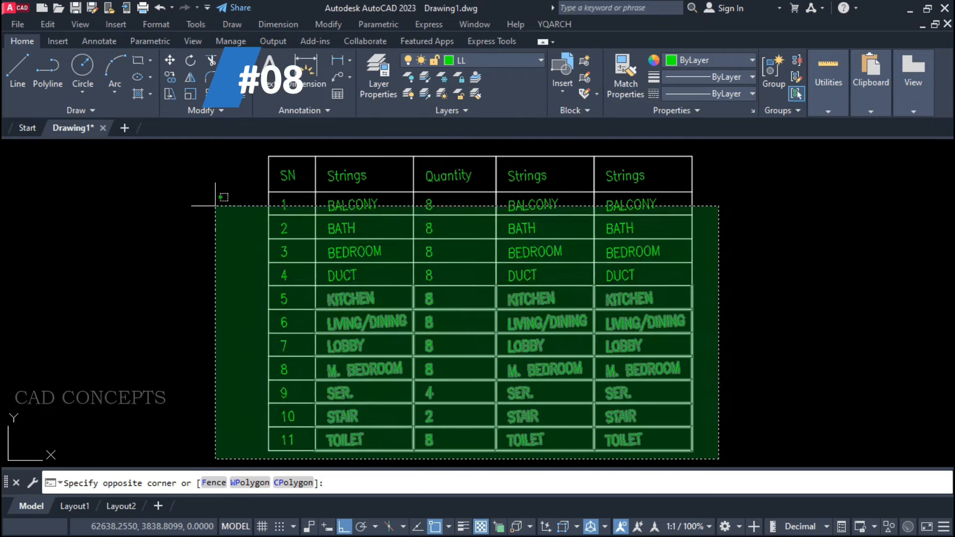
click(198, 145)
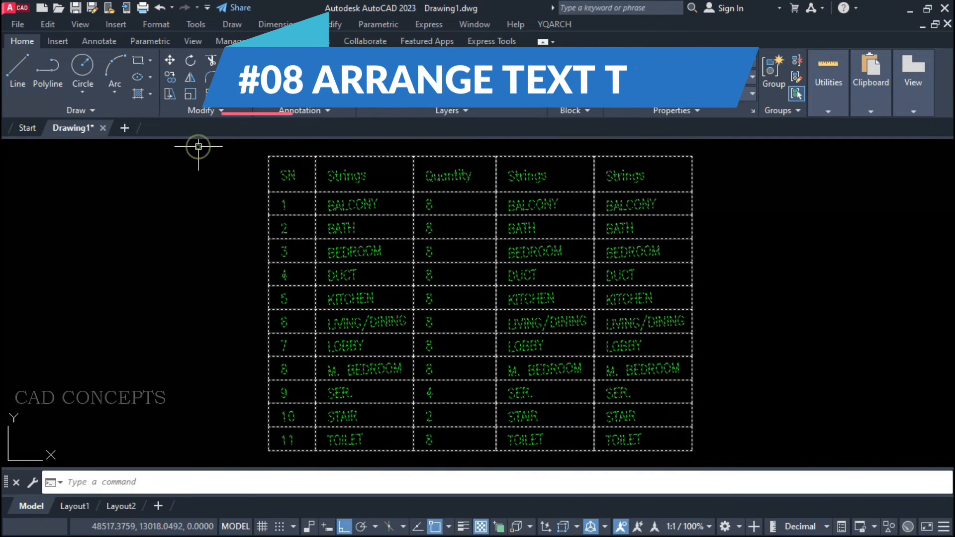
key(Escape)
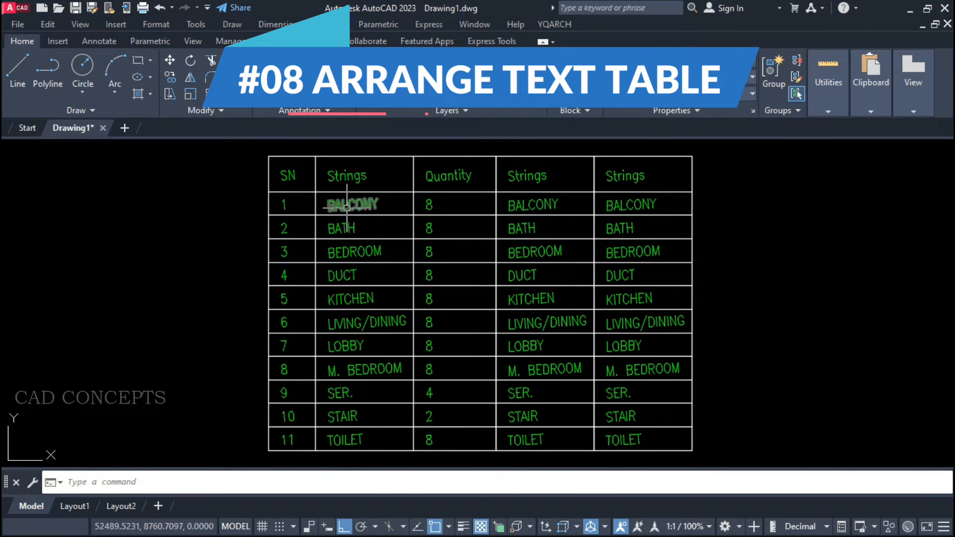
click(523, 204)
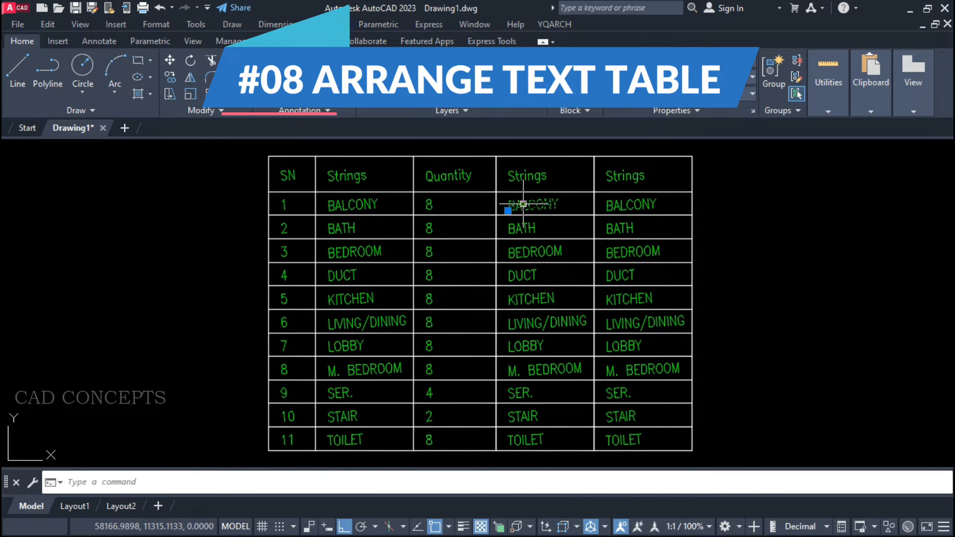
key(Escape)
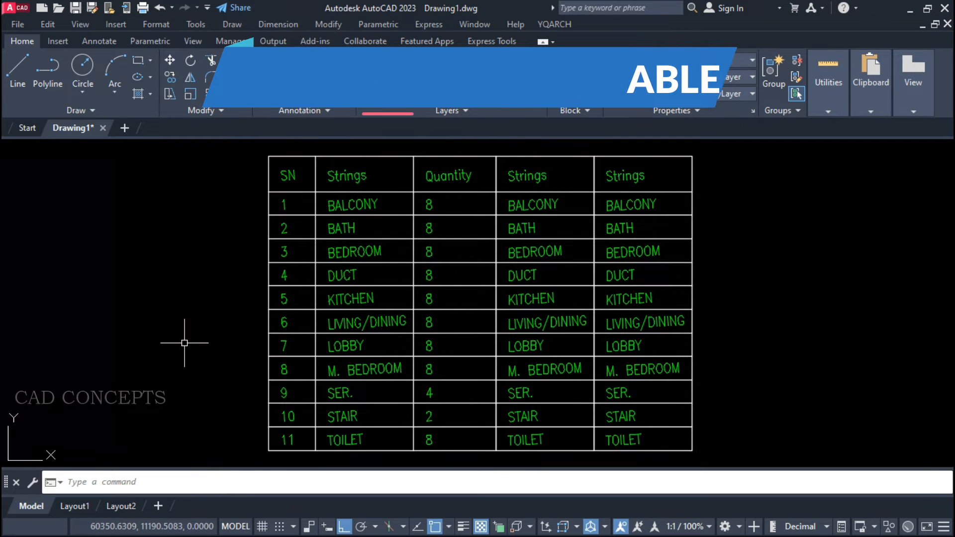
Center all texts in the strings table cells with the BGZ command, using Auto Rotate Text.
text(B)
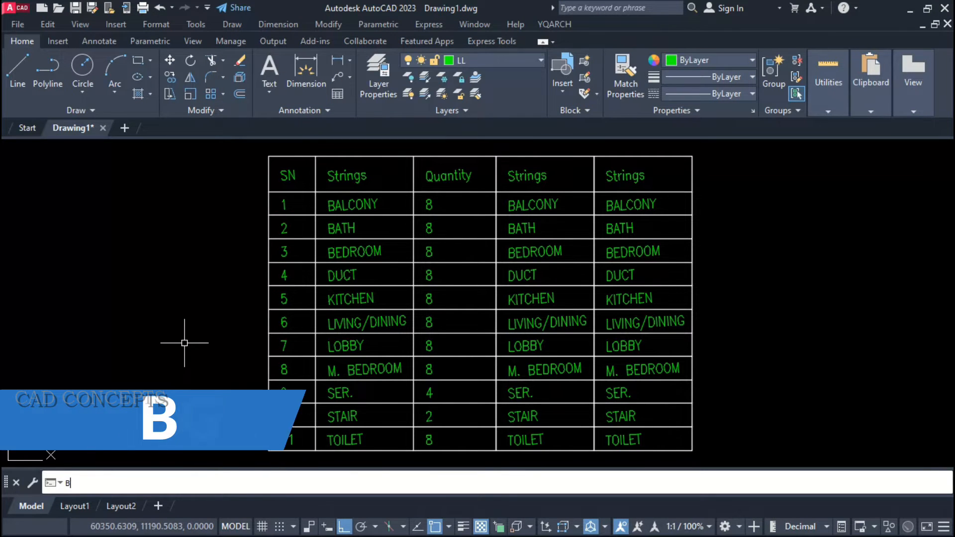
text(GZ)
key(Return)
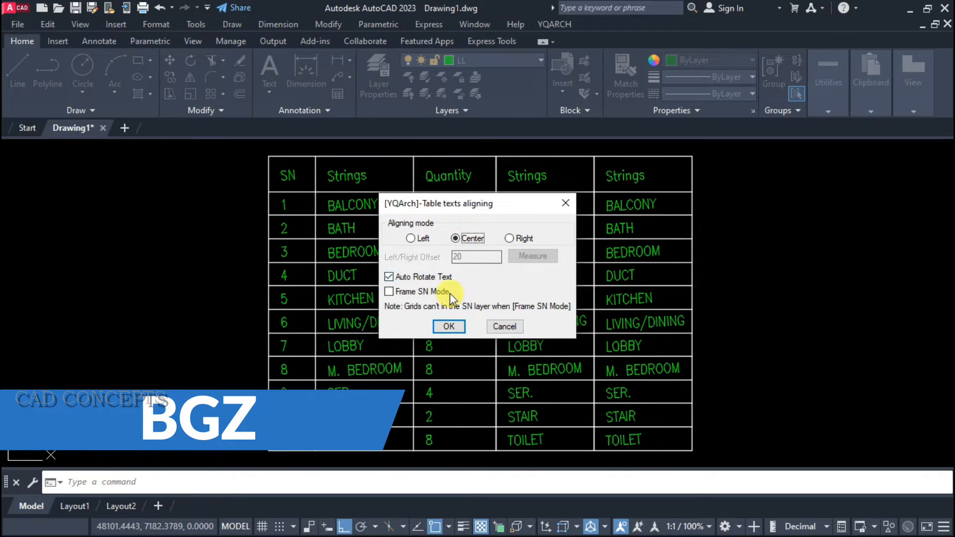
click(393, 277)
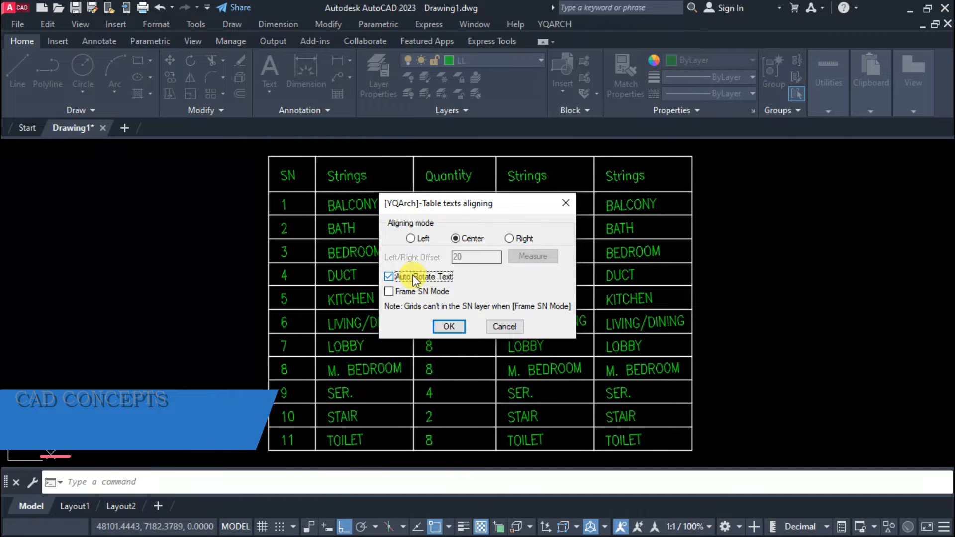
click(449, 326)
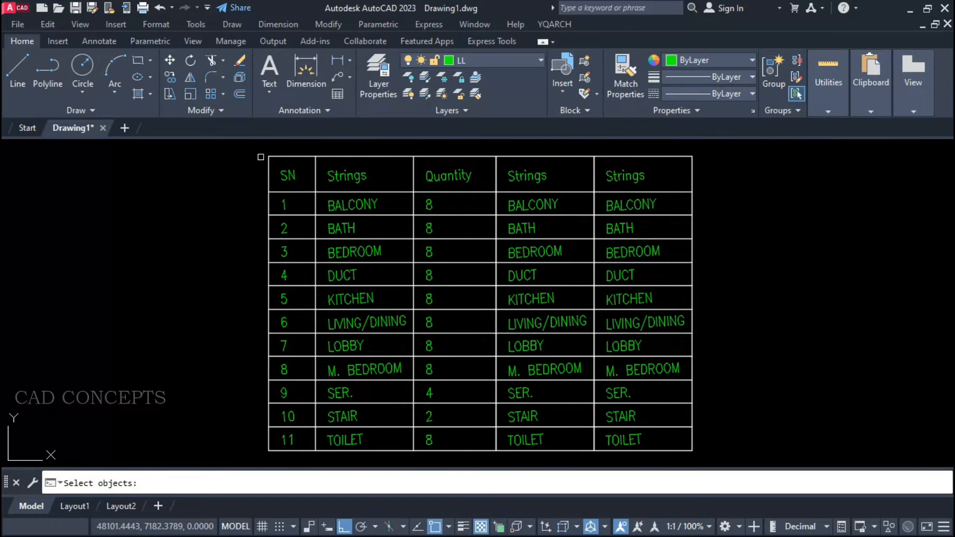
drag(258, 150, 710, 452)
right_click(735, 251)
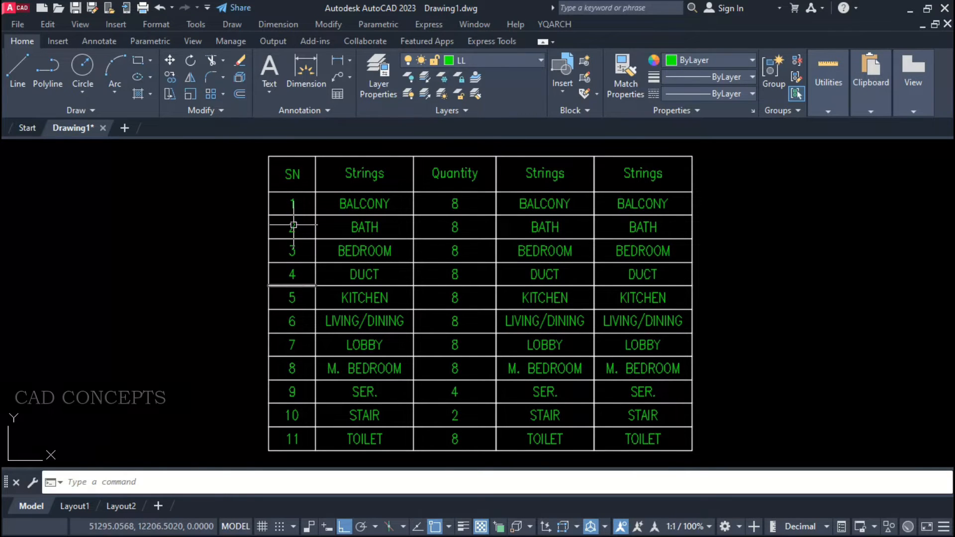
Repeat BGZ on the whole strings table with Left aligning mode, an offset of 20 and Auto Rotate Text.
right_click(227, 366)
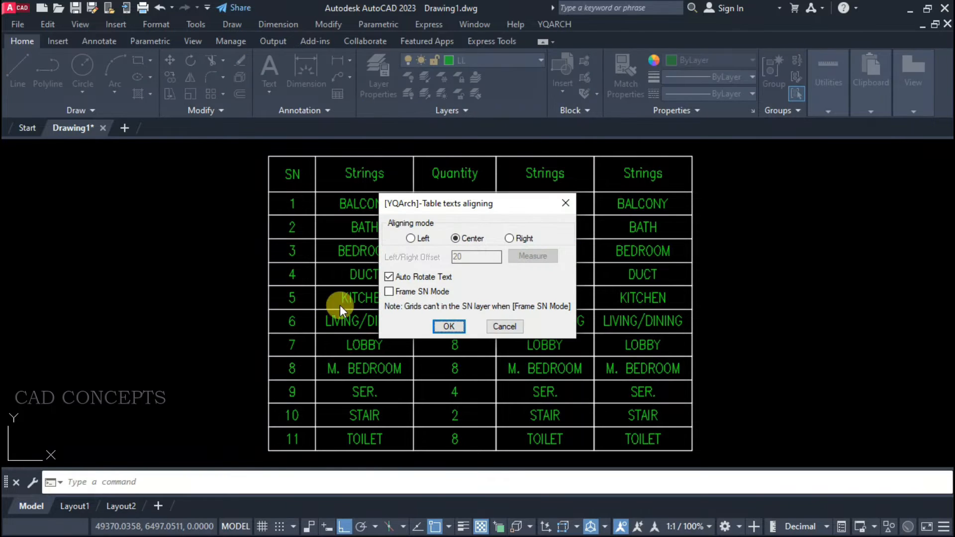
click(410, 238)
click(449, 326)
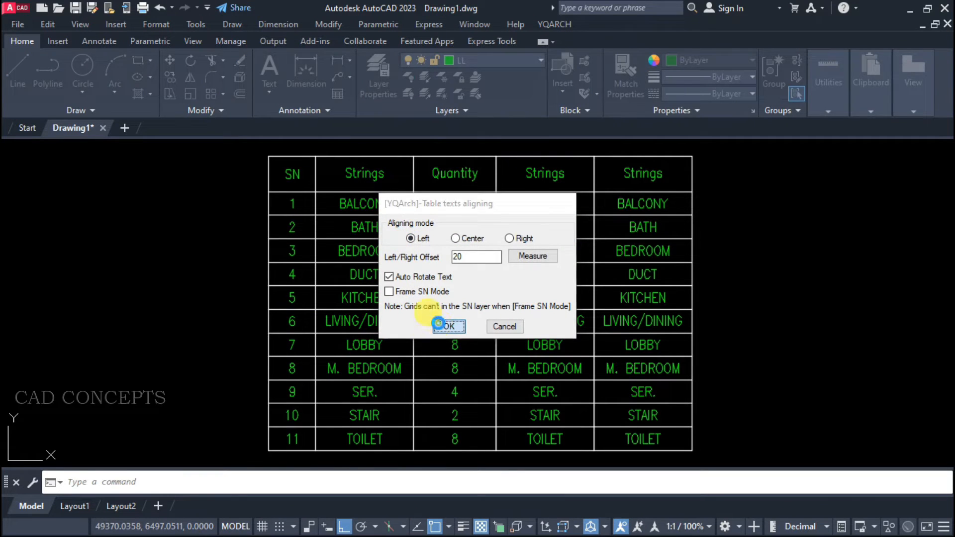
click(252, 150)
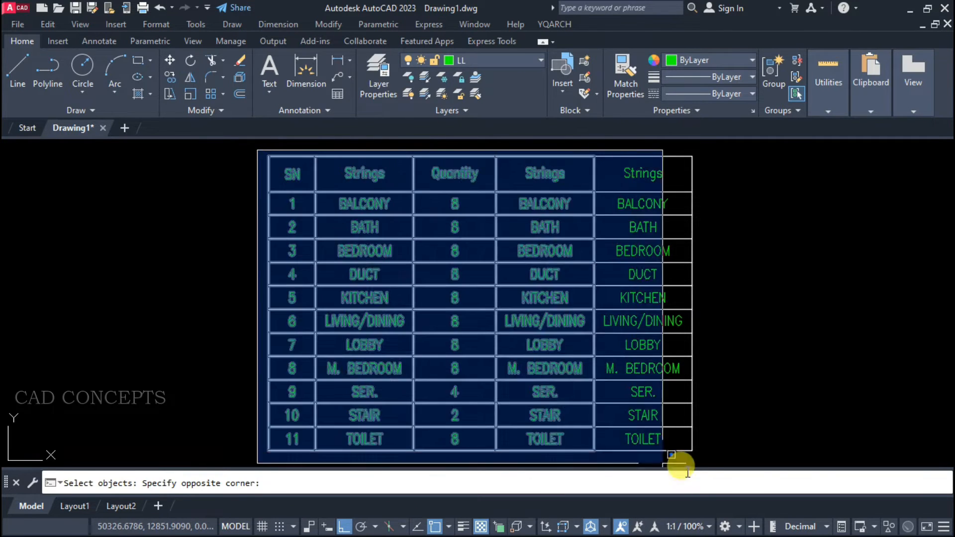
click(713, 471)
right_click(725, 322)
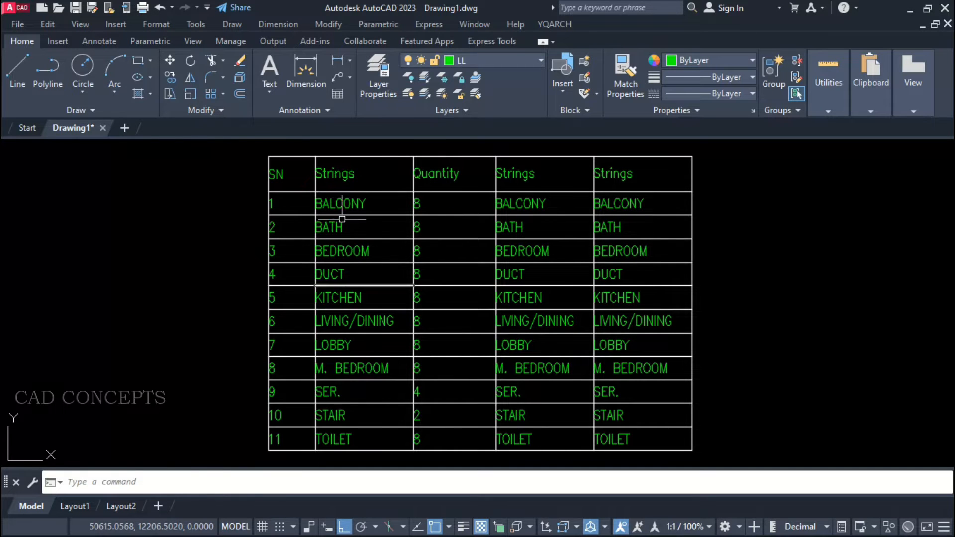
Realign all texts in the strings table with BGZ in Right aligning mode, using an offset of 20 and Auto Rotate Text.
right_click(421, 256)
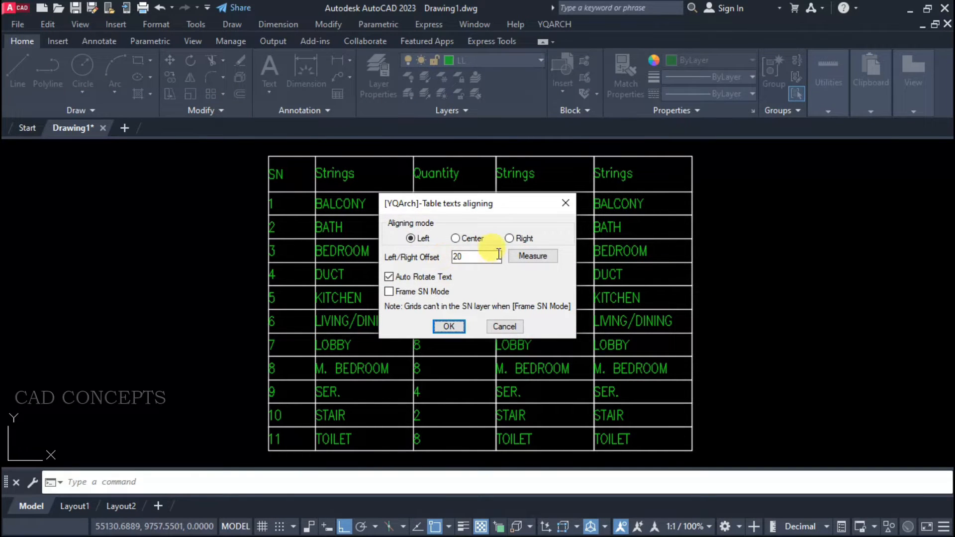
click(510, 238)
click(459, 330)
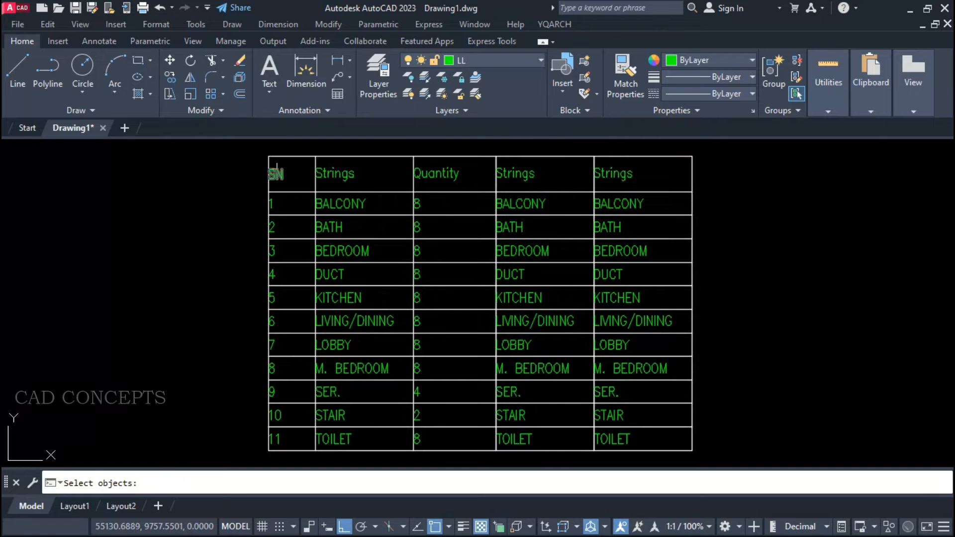
click(263, 147)
click(727, 448)
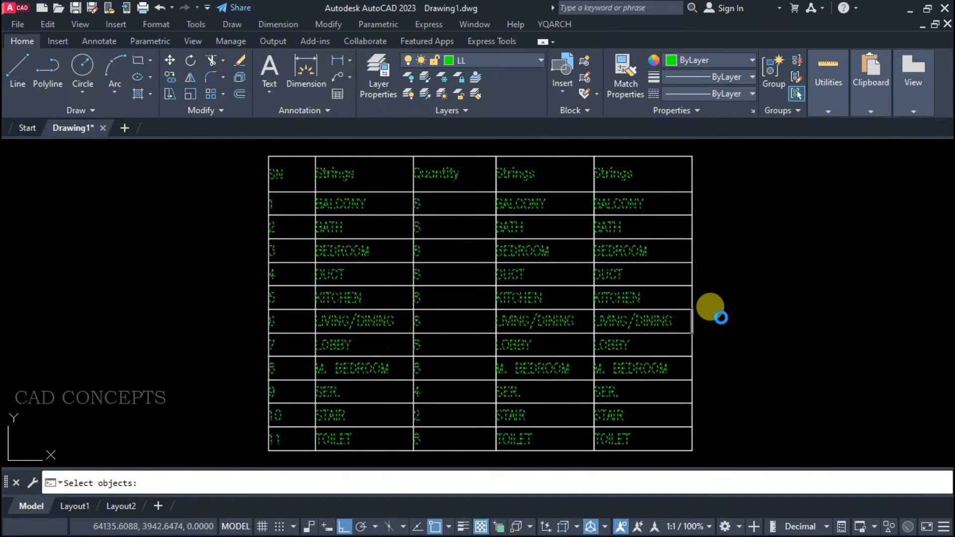
right_click(712, 308)
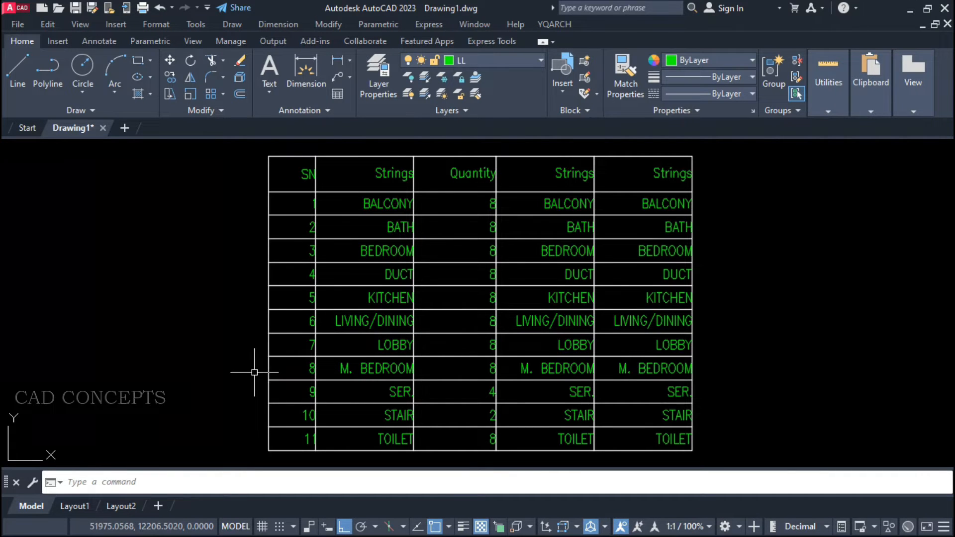
click(341, 323)
right_click(352, 324)
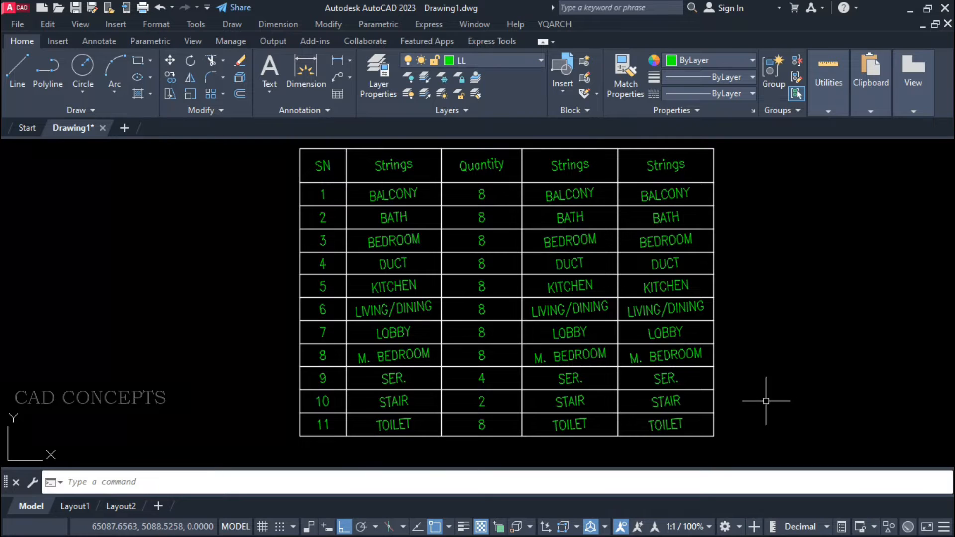
middle_drag(663, 388, 661, 398)
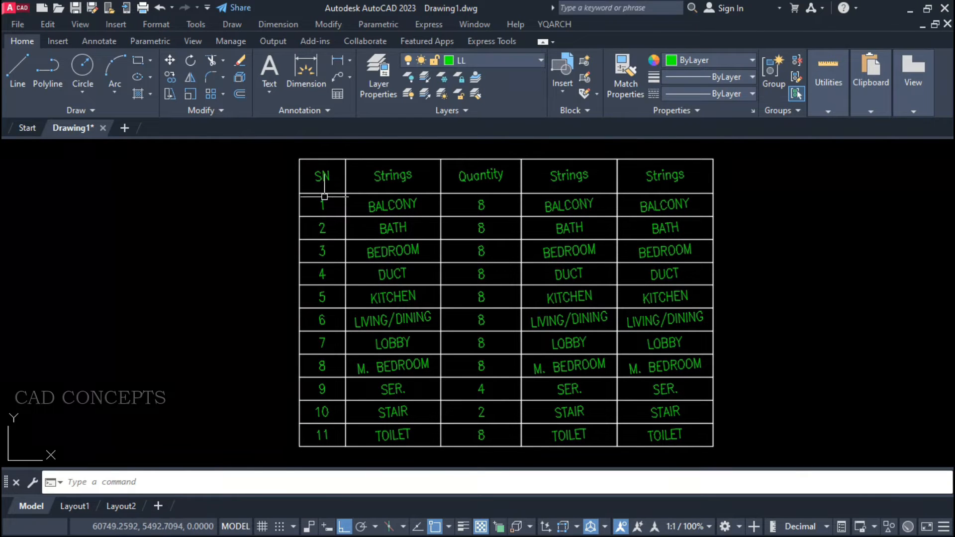
click(293, 448)
click(734, 164)
click(731, 146)
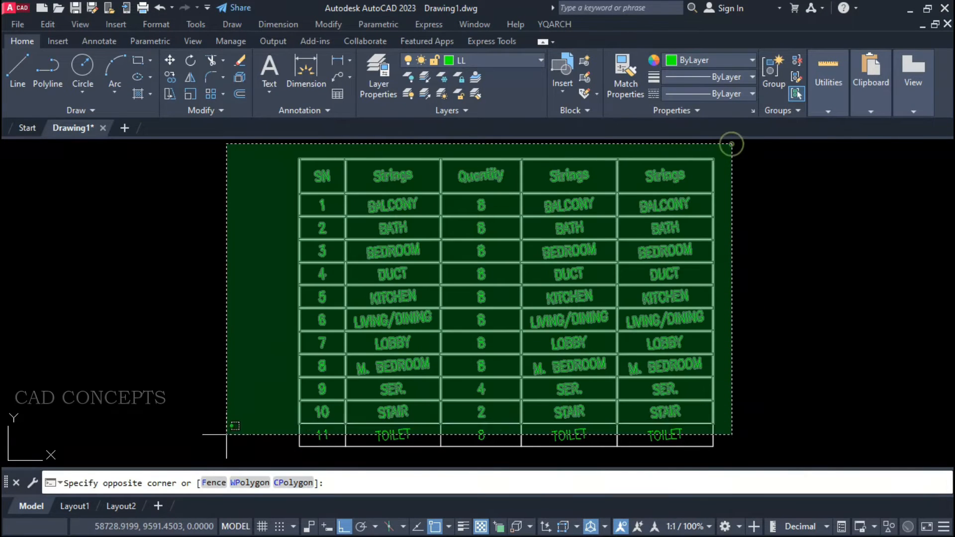
click(199, 454)
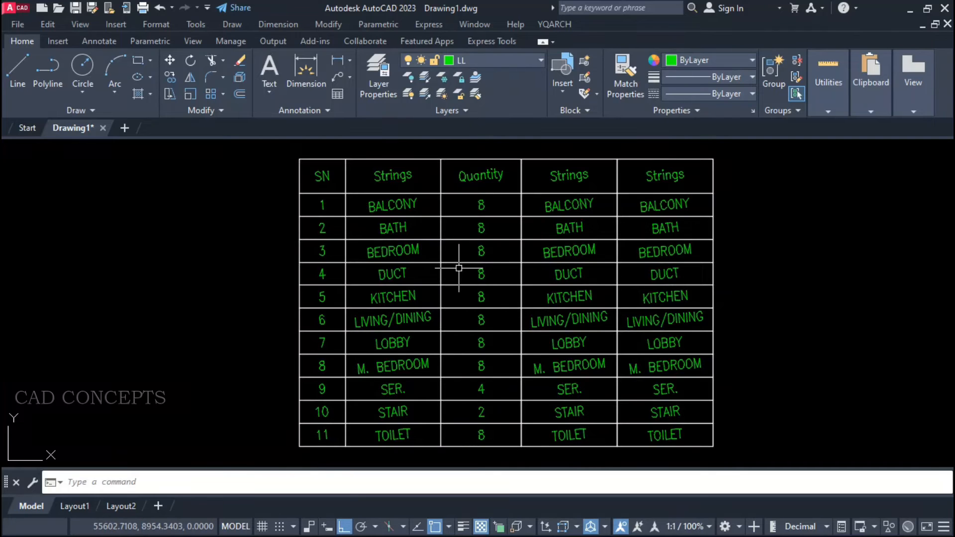
Apply BGZ with Center aligning mode and Auto Rotate Text to the whole table with slightly tilted texts.
key(Return)
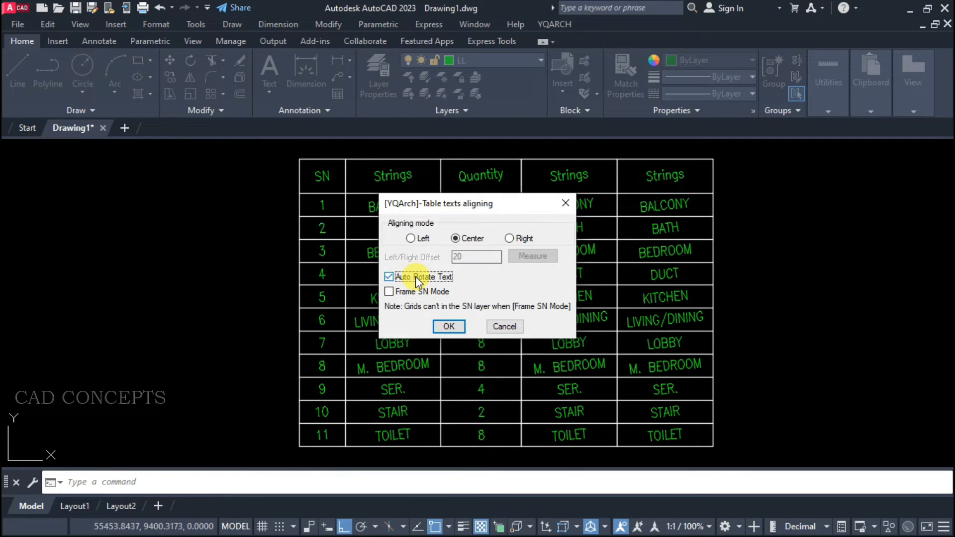
click(444, 327)
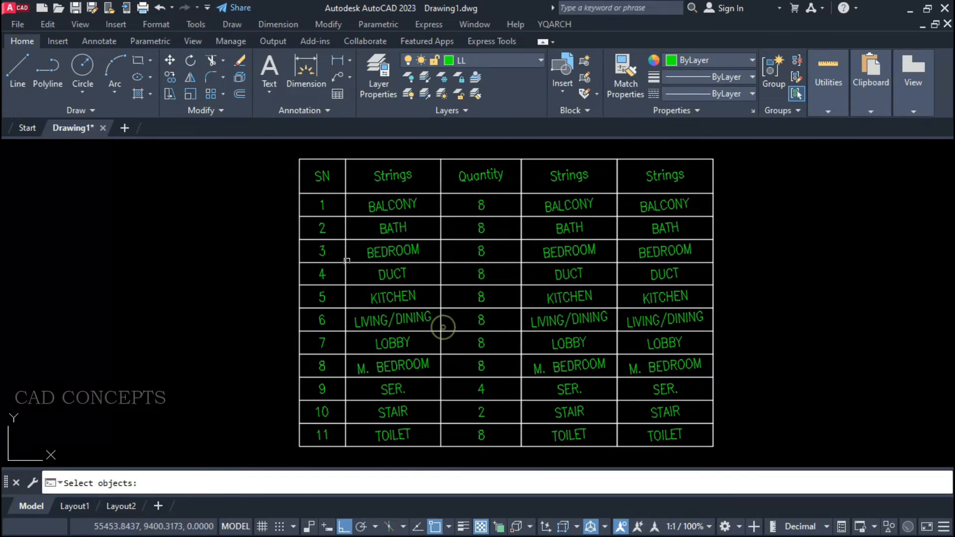
click(293, 155)
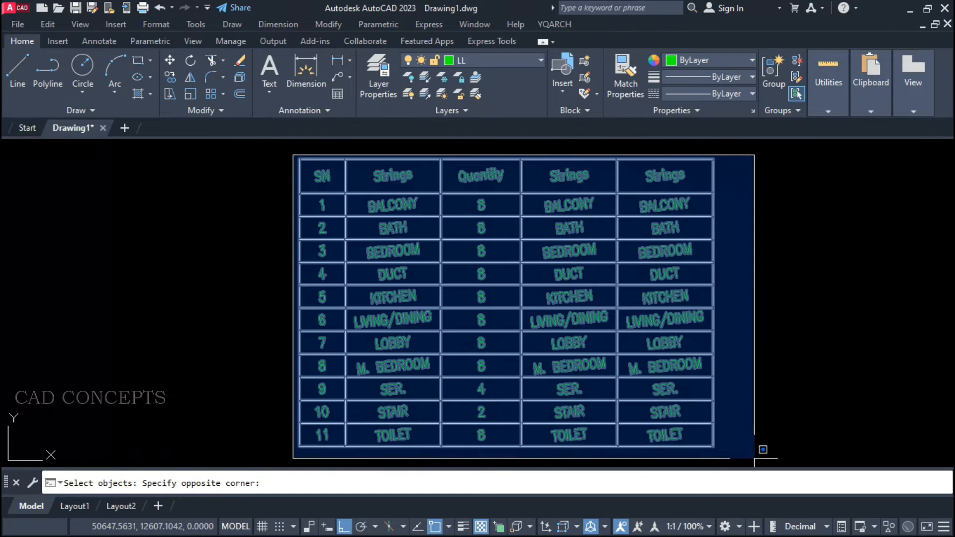
click(758, 460)
right_click(758, 304)
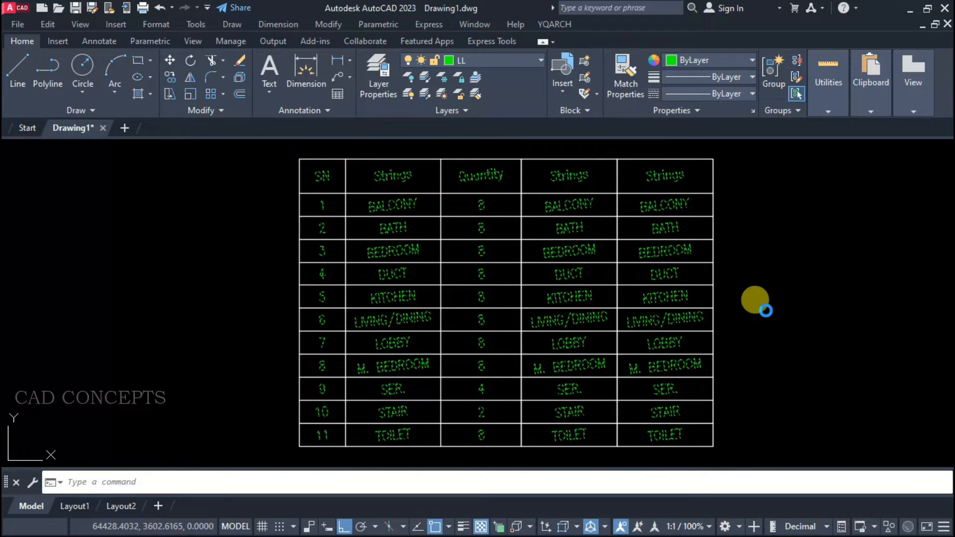
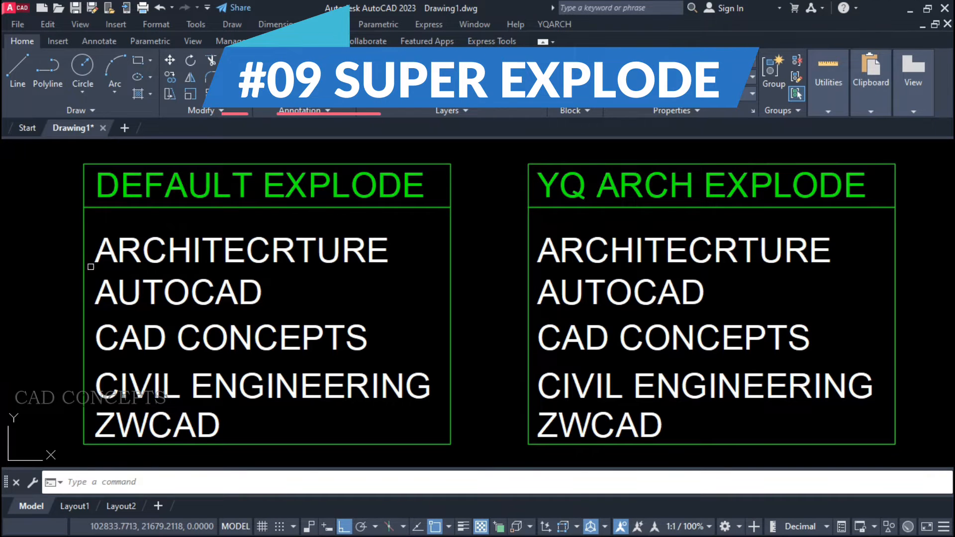
click(154, 219)
click(109, 416)
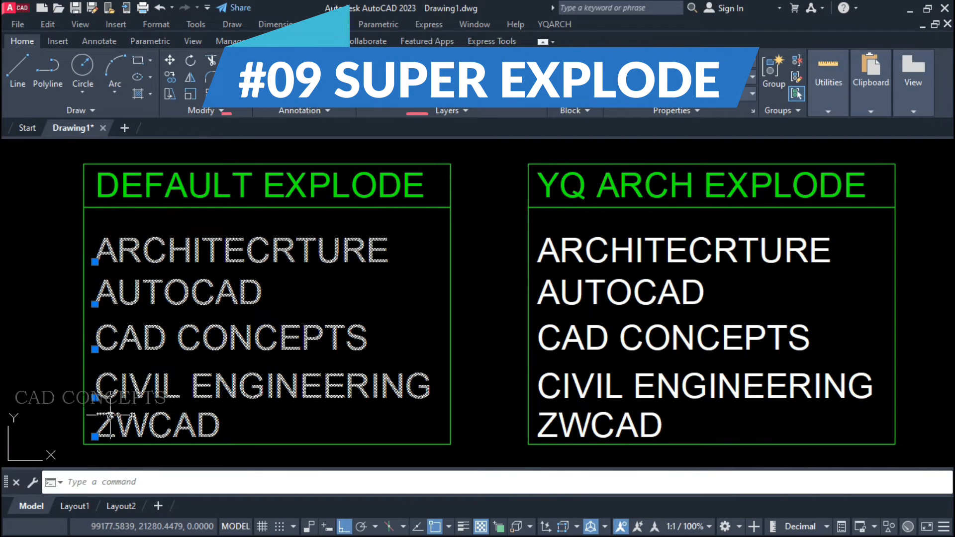
key(Escape)
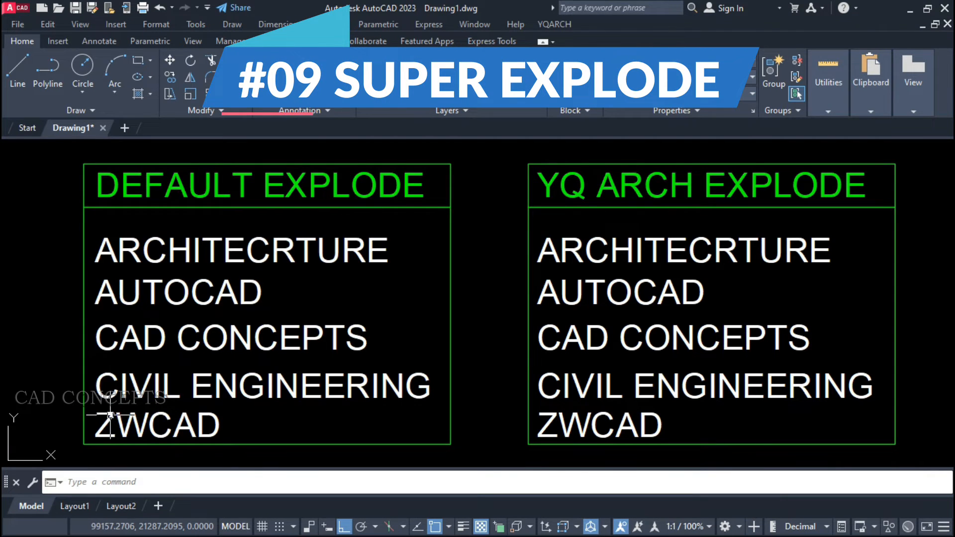
click(625, 227)
click(590, 420)
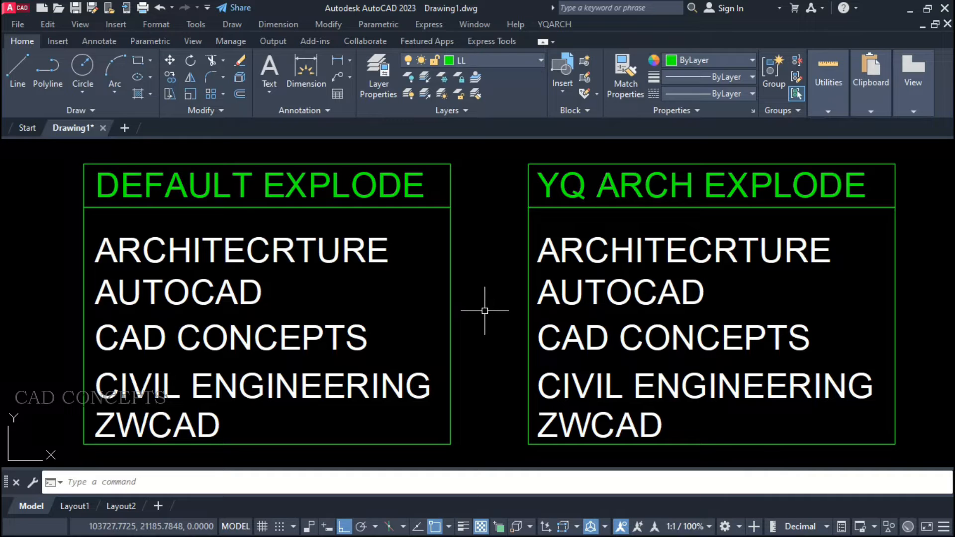
Explode the five white texts in the DEFAULT EXPLODE box into outlines with the TXTEXP command.
text(TXTEXP)
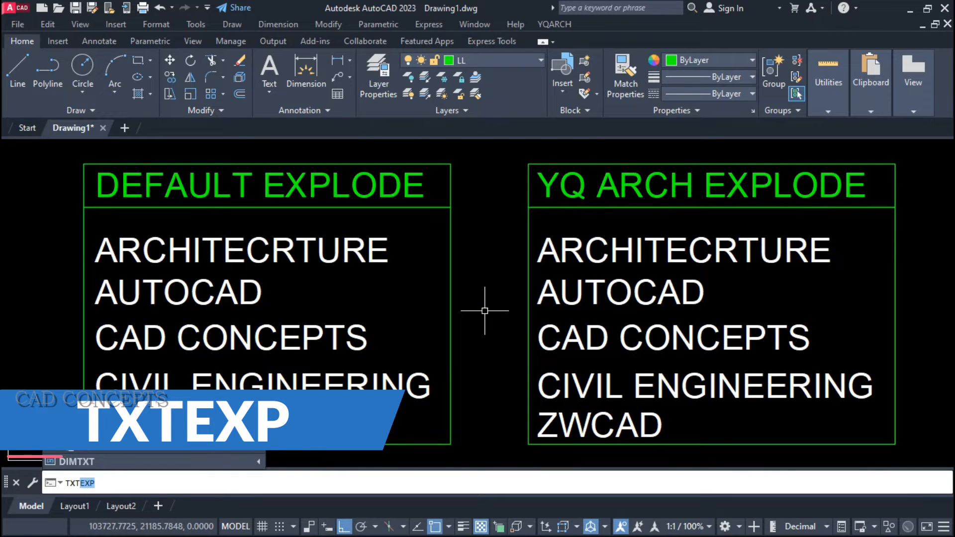
key(Return)
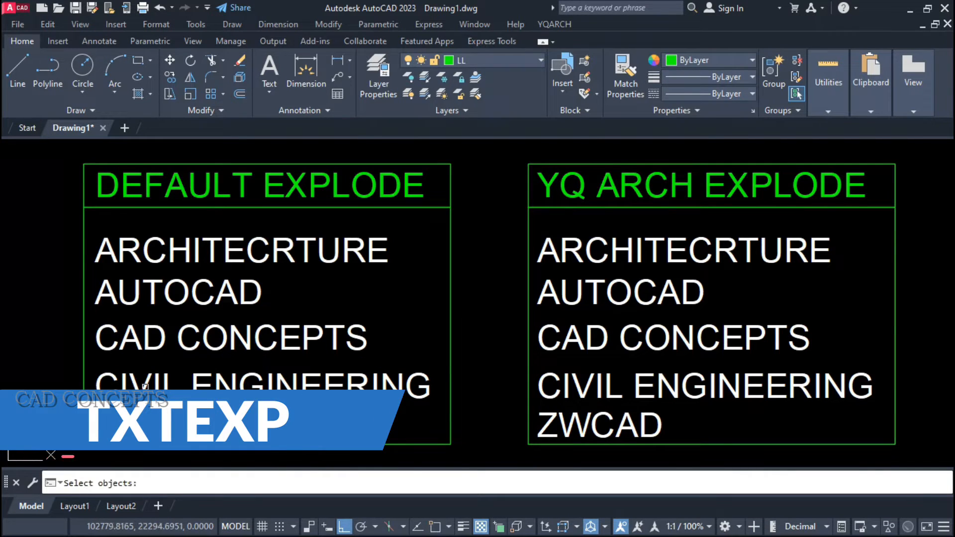
click(406, 244)
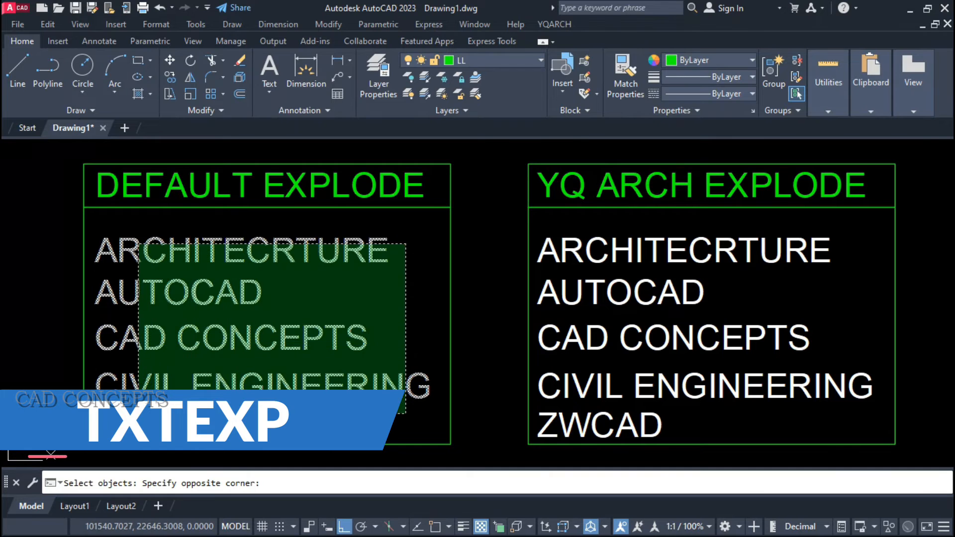
click(122, 390)
key(Return)
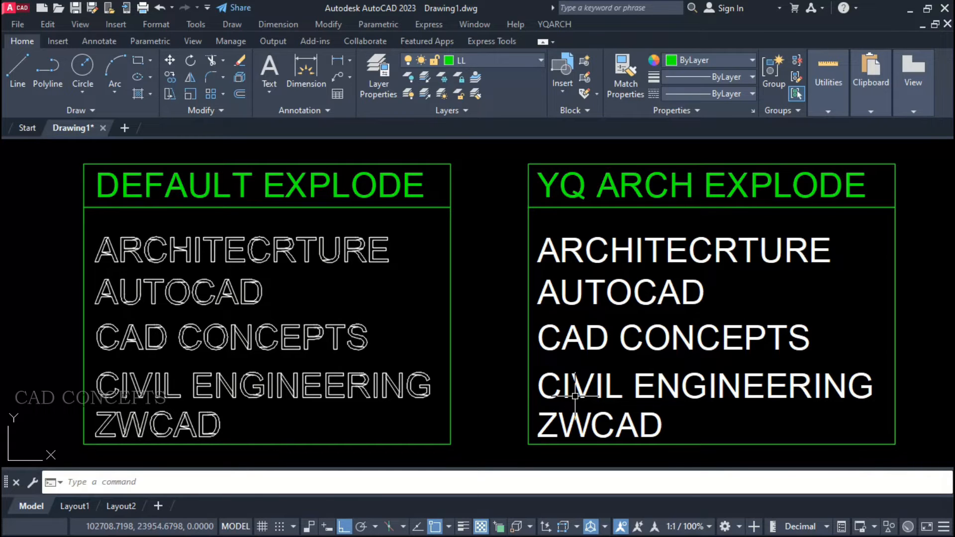
Explode the five white texts in the YQ ARCH EXPLODE box into outlines with the TTX command.
text(ttx)
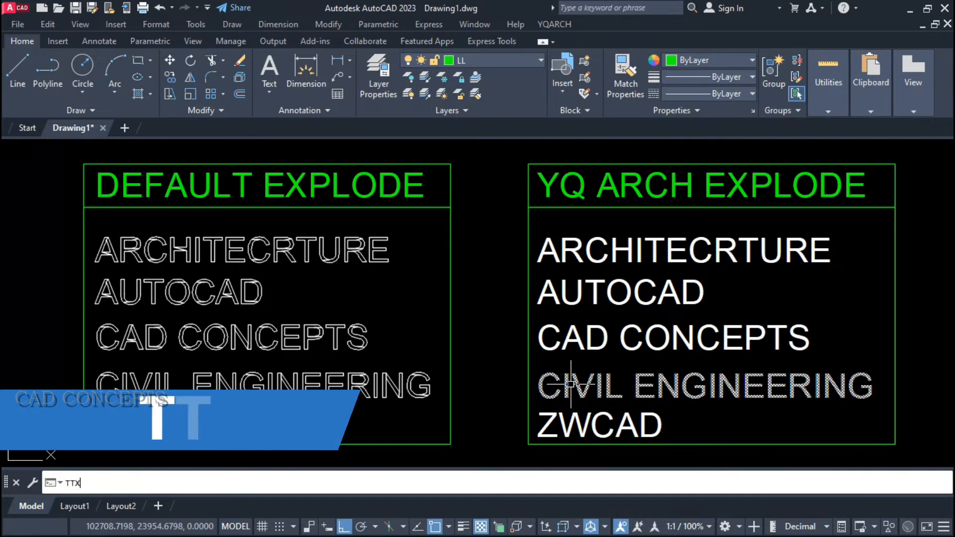
key(Return)
click(690, 433)
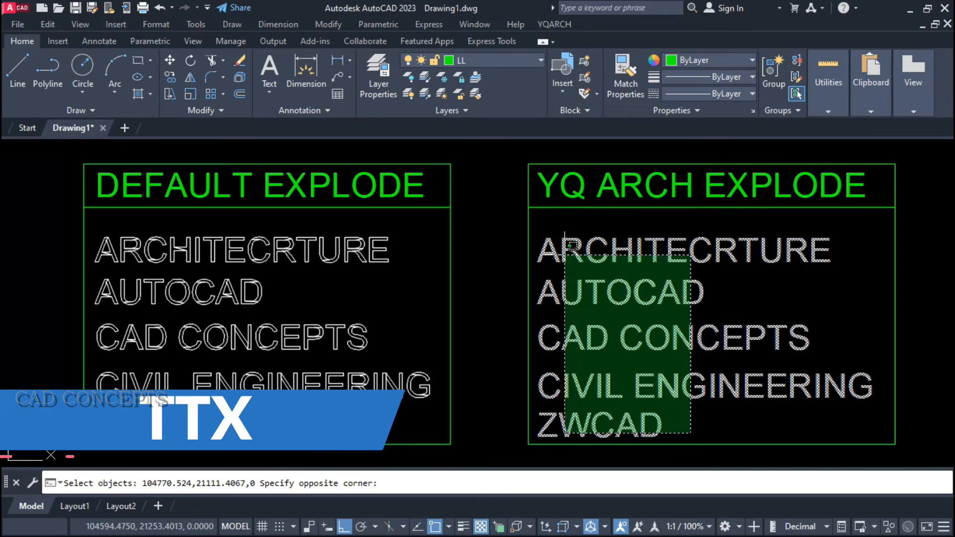
click(487, 255)
key(Return)
click(485, 249)
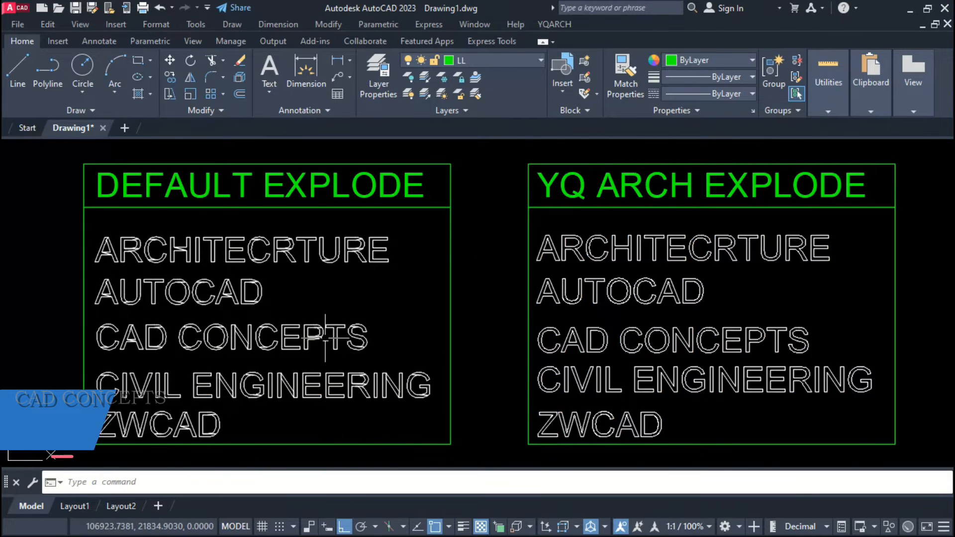
Compare the letter outlines of the exploded texts in the DEFAULT EXPLODE and YQ ARCH EXPLODE boxes.
scroll(115, 245, up, 5)
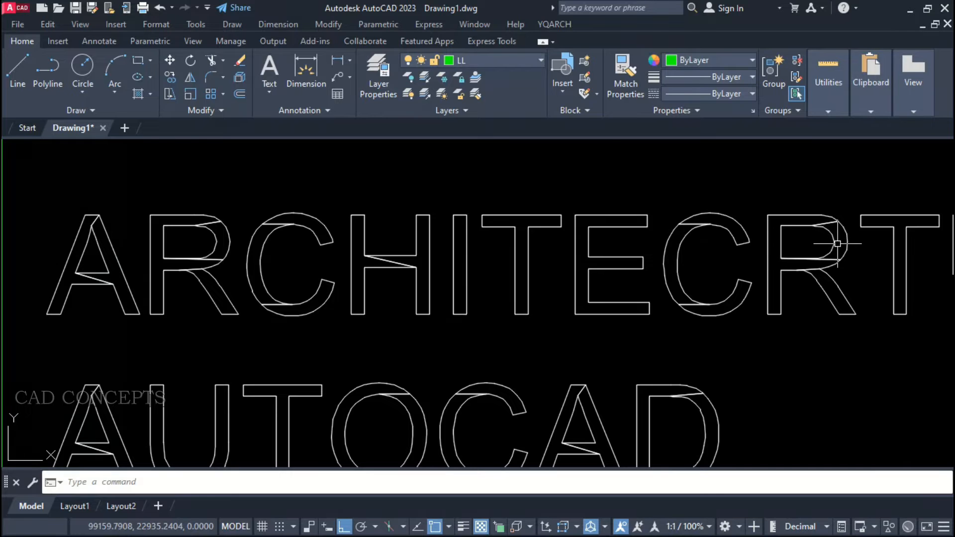
scroll(386, 246, down, 4)
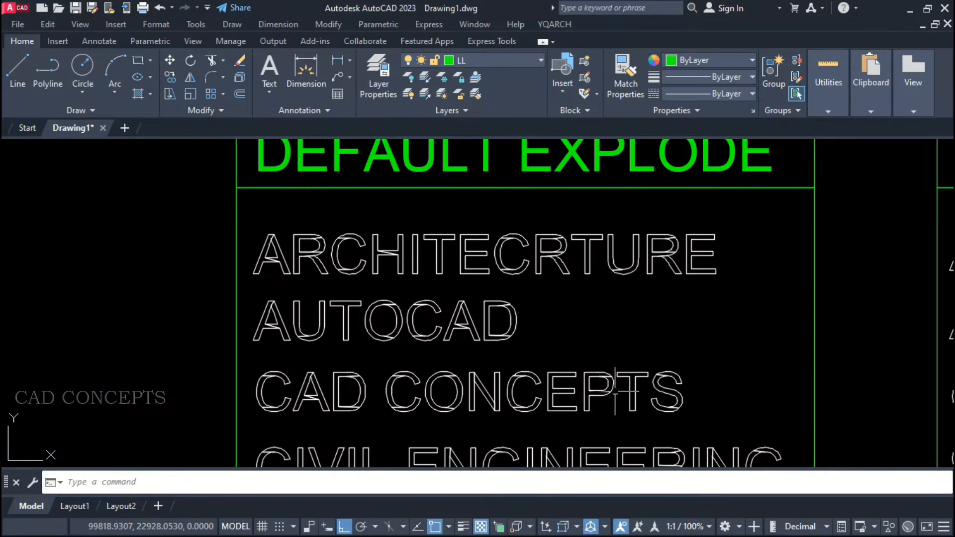
scroll(615, 390, up, 3)
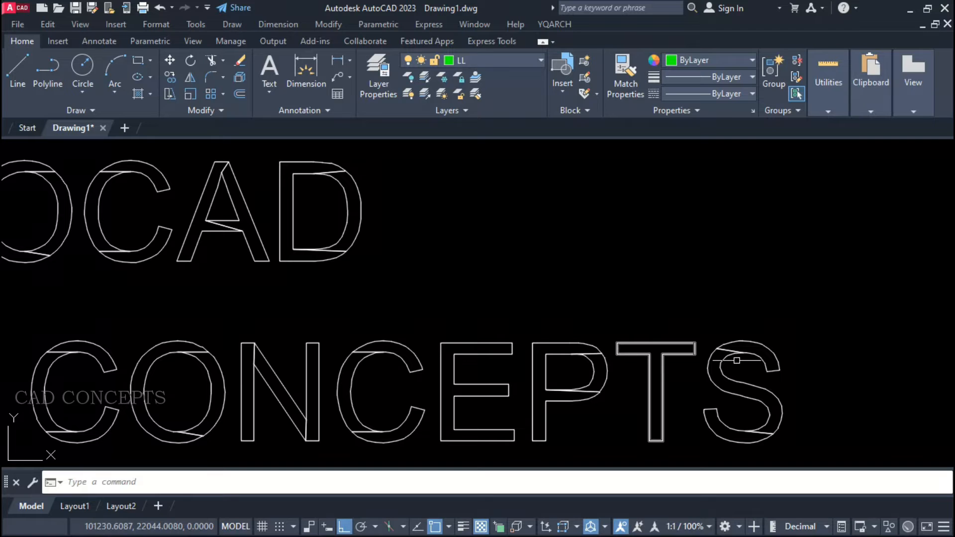
scroll(737, 355, down, 5)
scroll(586, 338, up, 4)
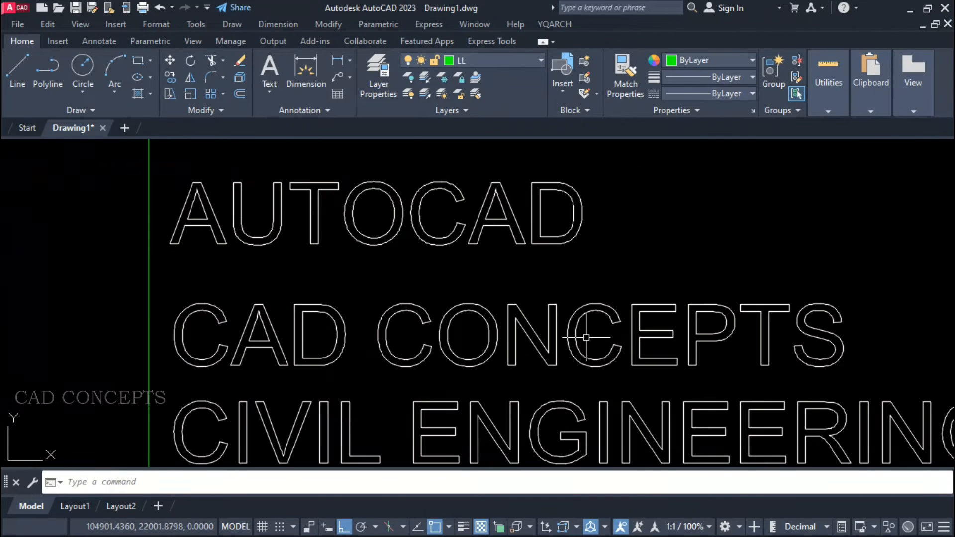
middle_drag(580, 283, 563, 367)
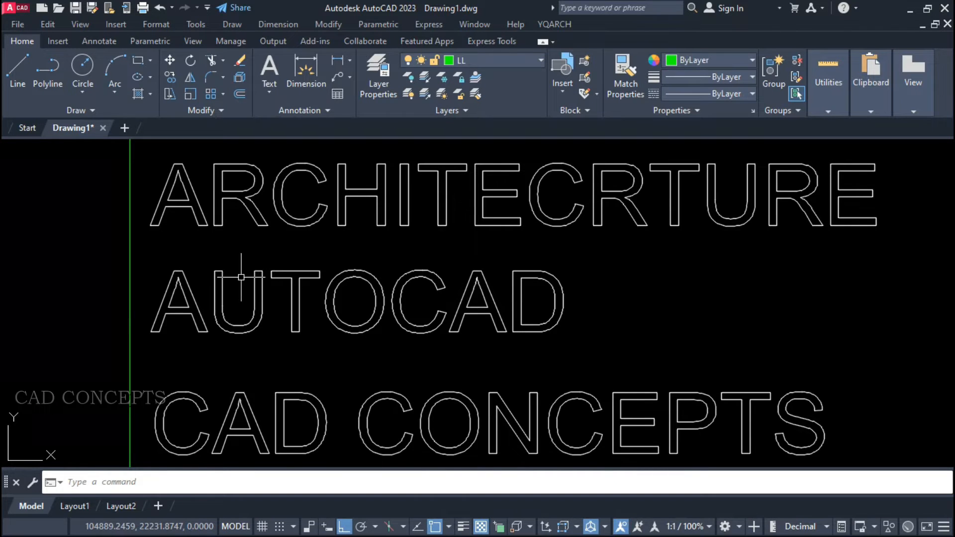
scroll(366, 257, down, 4)
middle_drag(445, 313, 687, 320)
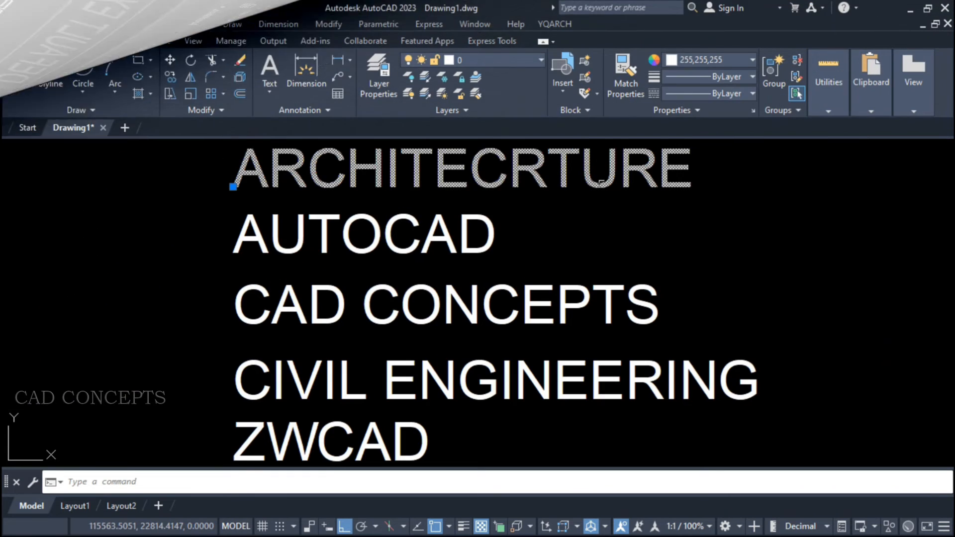
click(426, 234)
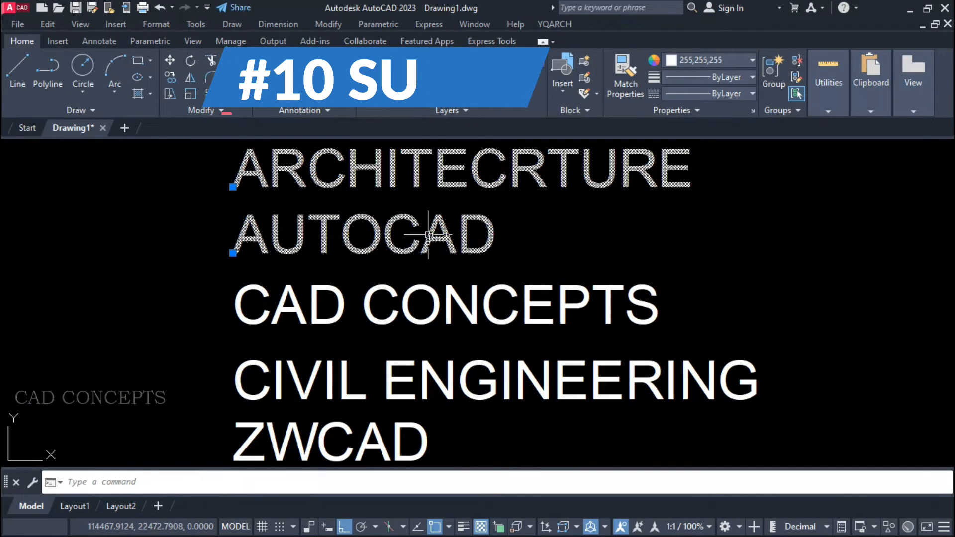
click(534, 300)
key(Escape)
click(676, 359)
click(282, 411)
click(283, 412)
click(263, 450)
click(263, 451)
click(252, 438)
key(Escape)
Move the CIVIL ENGINEERING and ZWCAD texts slightly upward, closer to CAD CONCEPTS.
click(257, 414)
click(213, 340)
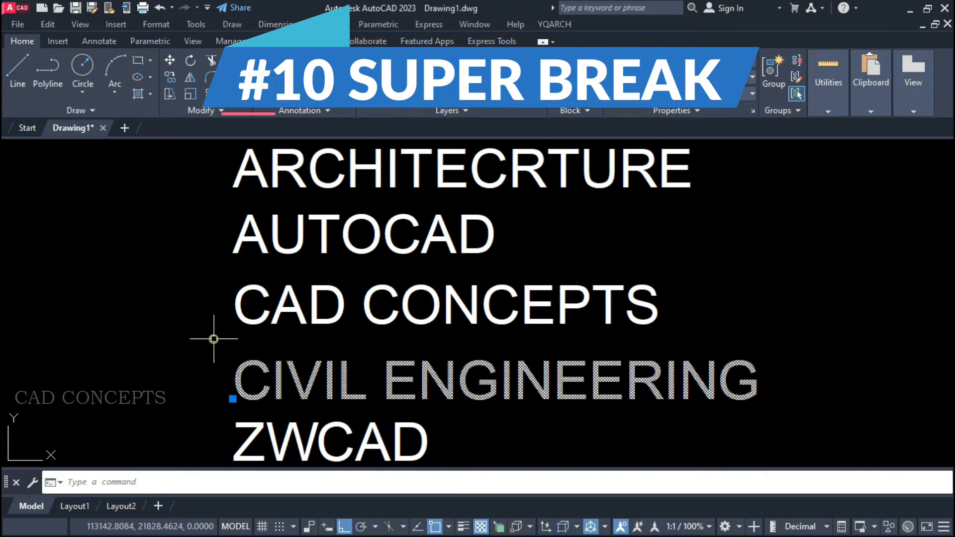
click(244, 425)
text(m)
key(Return)
click(160, 396)
click(160, 385)
Move the CAD CONCEPTS, CIVIL ENGINEERING and ZWCAD texts slightly upward to even out the line spacing.
click(505, 455)
click(214, 316)
text(m)
key(Return)
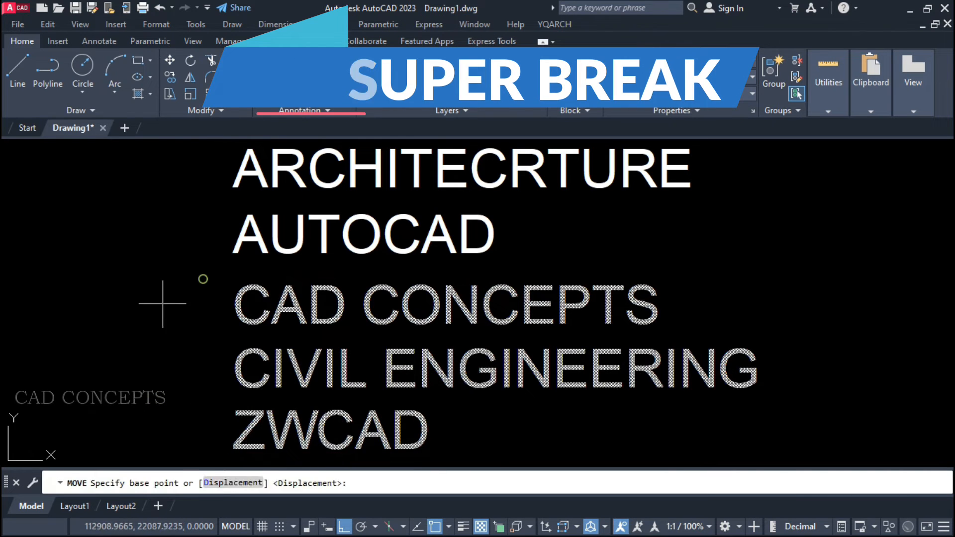
click(160, 302)
click(160, 300)
middle_drag(599, 266, 605, 270)
click(743, 159)
click(263, 449)
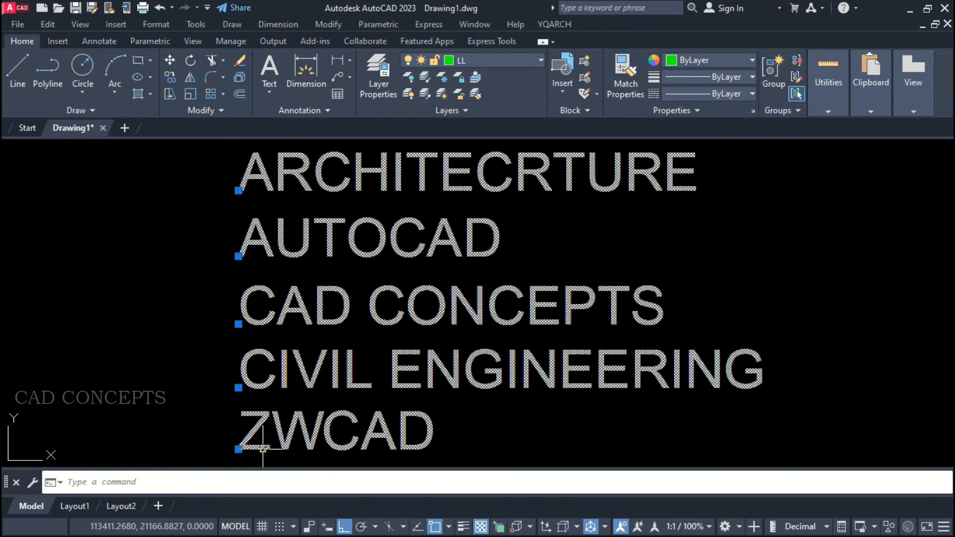
text(TT)
key(Escape)
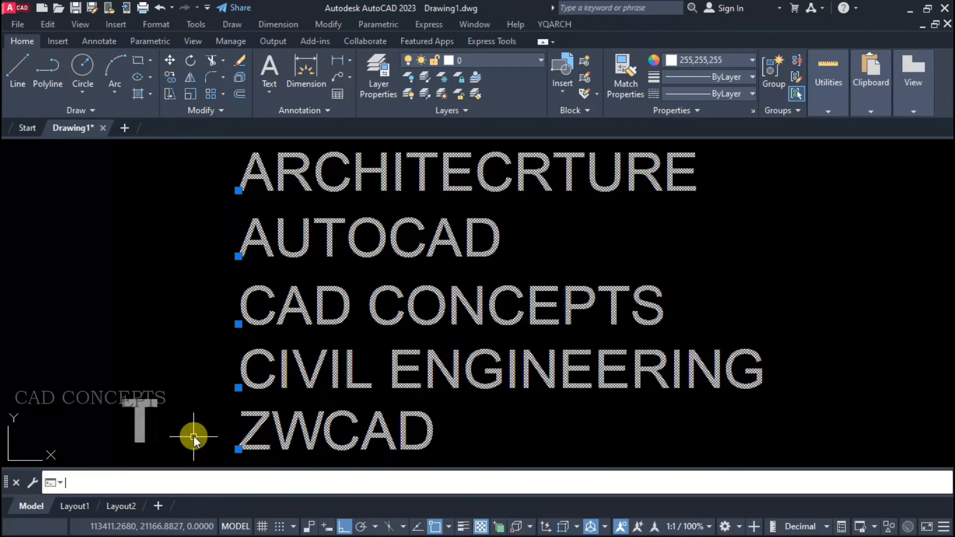
key(Escape)
Break all five text lines into individual letters with the TTBB command.
text(TTB)
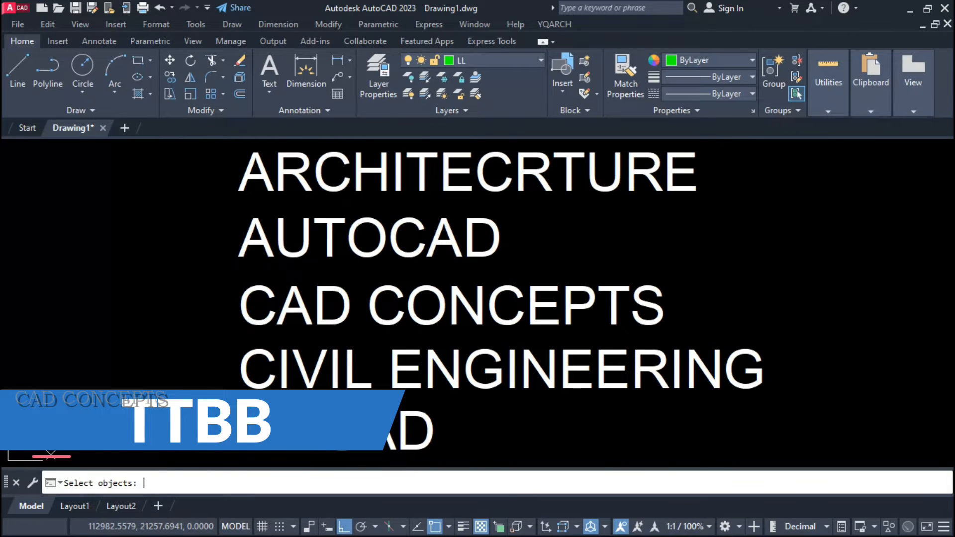
click(741, 177)
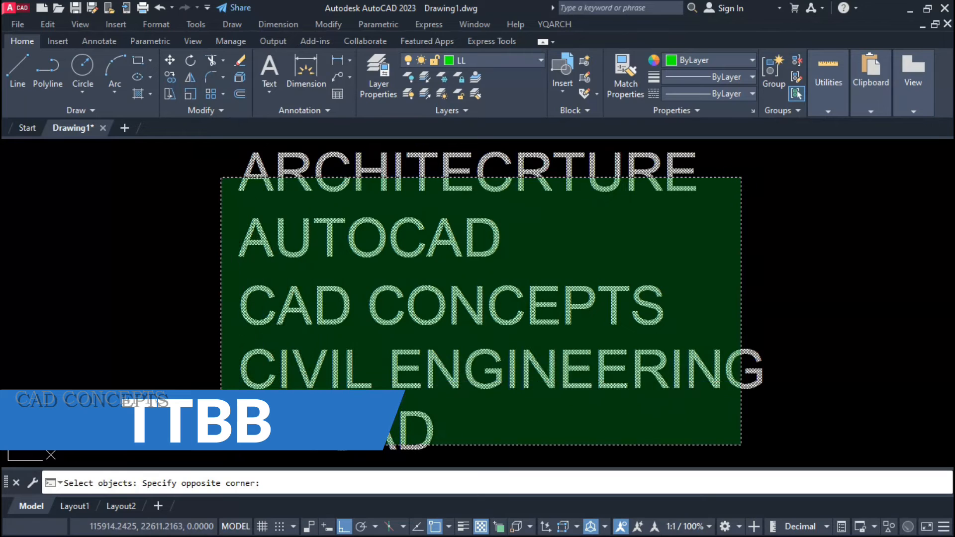
click(220, 446)
right_click(182, 219)
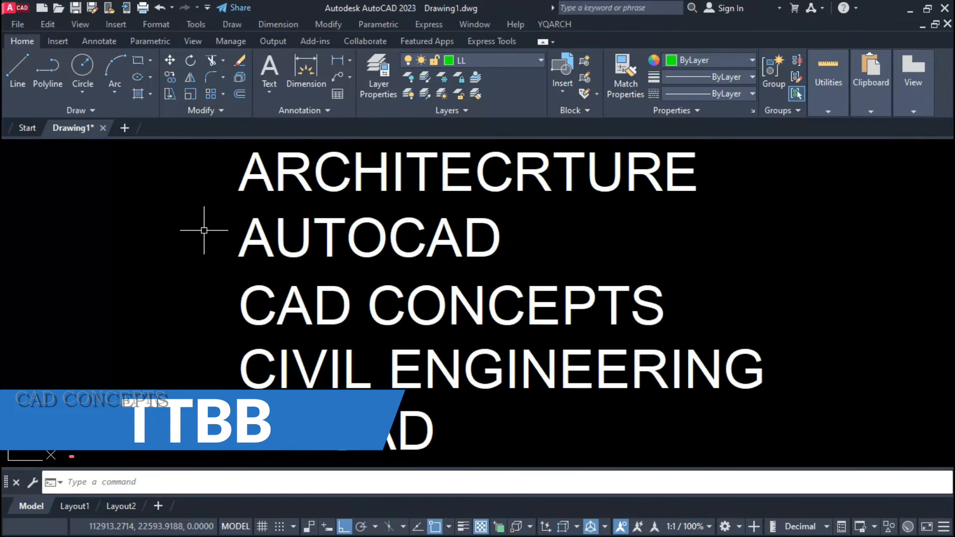
Move the first letter A of ARCHITECRTURE to the left, away from the rest of the word.
click(269, 184)
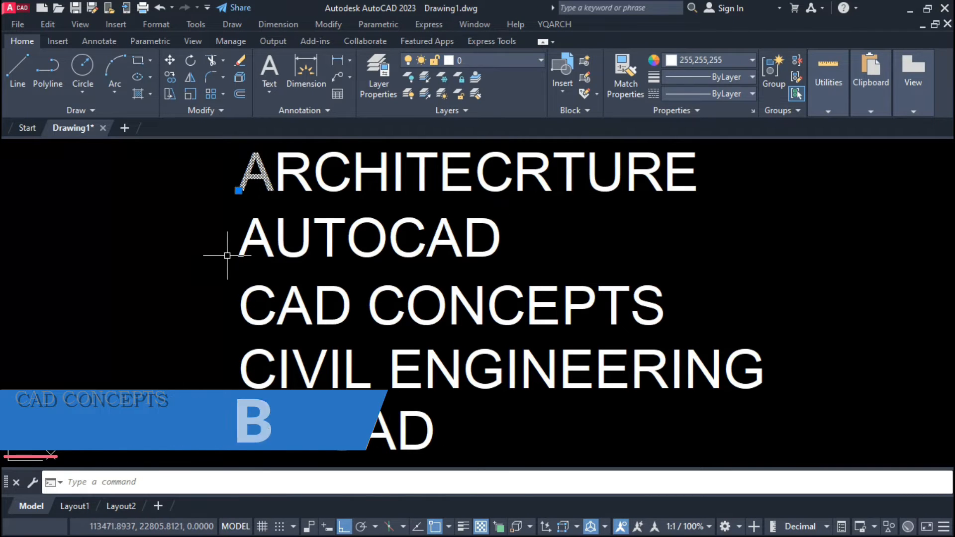
text(m)
key(space)
click(186, 267)
click(151, 267)
Move the first R and the first C of ARCHITECRTURE slightly to the left, one after the other.
click(274, 177)
text(m)
key(space)
click(211, 228)
click(198, 229)
click(335, 168)
click(315, 175)
text(m)
key(space)
click(208, 220)
click(198, 221)
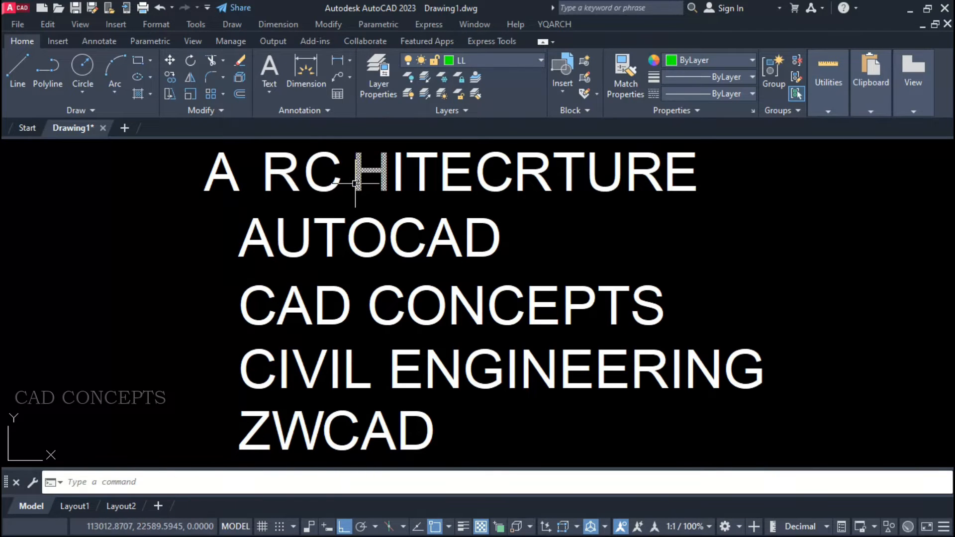
key(Escape)
Move the final D of AUTOCAD to the right, away from the rest of the word.
click(577, 207)
click(475, 252)
text(m)
click(544, 256)
click(579, 258)
Move the letters P and T of CAD CONCEPTS upward out of line with the word.
click(623, 257)
click(562, 324)
text(m)
click(690, 285)
click(690, 254)
Move the final letters N and G of CIVIL ENGINEERING downward out of line.
text(m)
click(766, 306)
click(700, 388)
key(space)
click(793, 300)
click(794, 327)
Move the E in the middle of ENGINEERING downward below its line.
text(m)
click(596, 324)
click(574, 380)
key(space)
click(573, 380)
click(574, 414)
Move the letters CAD of ZWCAD slightly to the right, away from ZW.
text(m)
click(465, 431)
click(429, 443)
key(space)
click(486, 432)
click(500, 435)
Select the scattered letters of the five words, singly and in groups, to examine them as individual text objects.
click(300, 394)
click(220, 423)
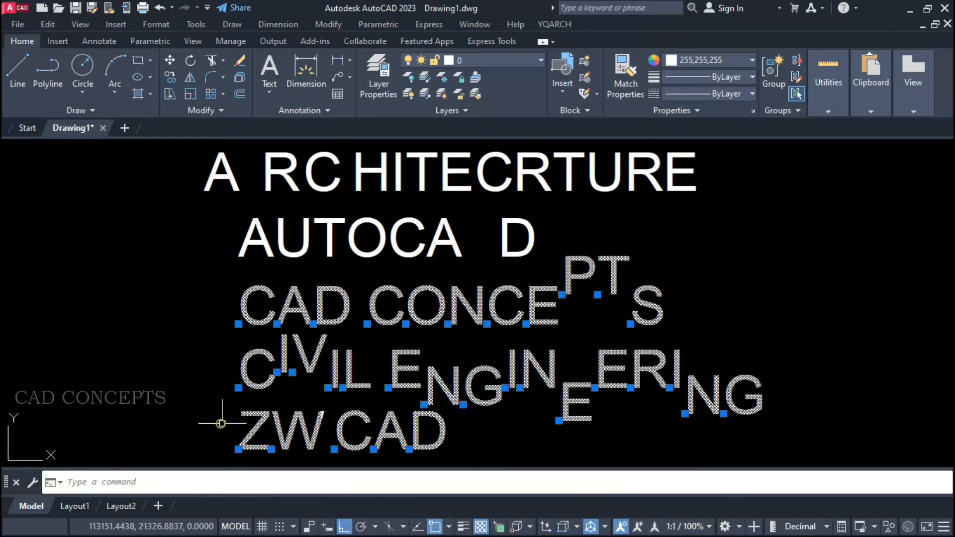
click(836, 420)
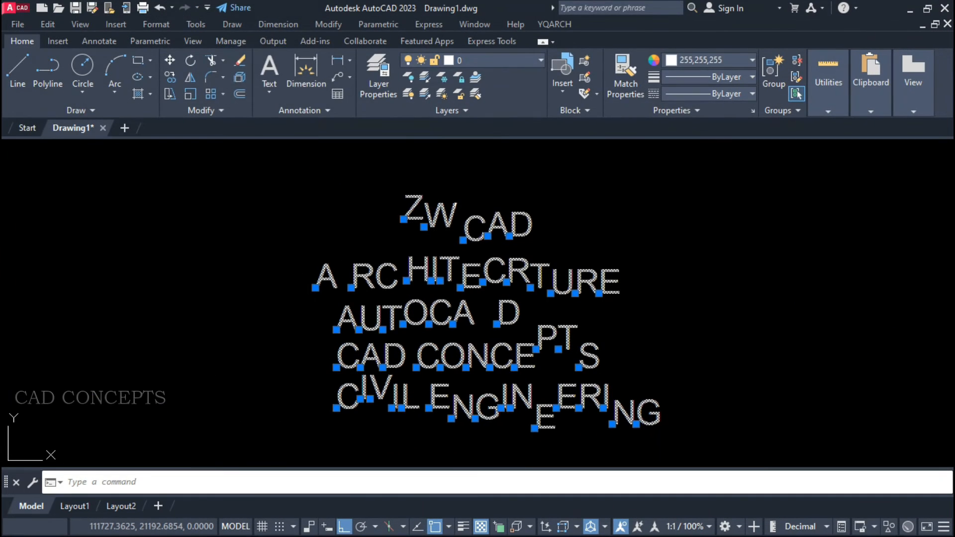
key(Escape)
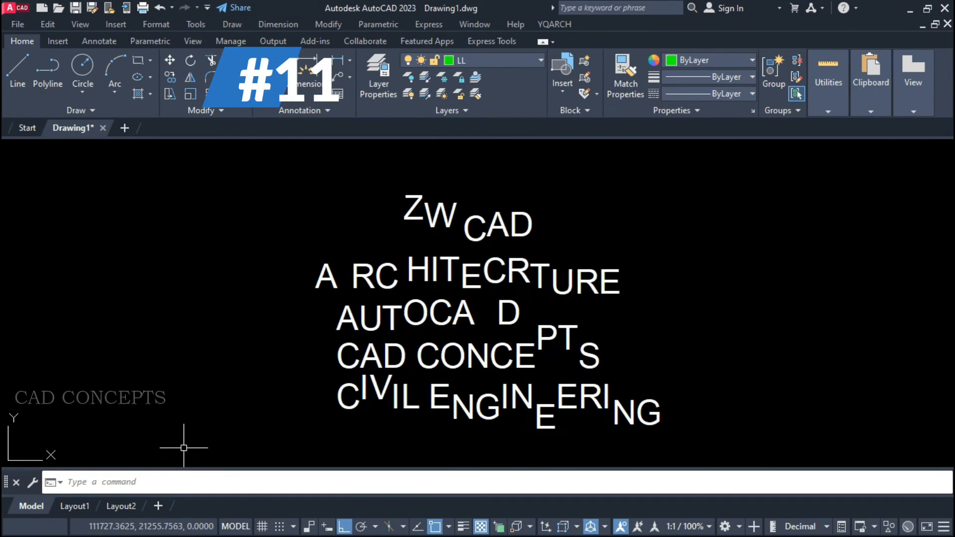
click(475, 229)
key(Escape)
click(417, 218)
click(451, 215)
click(474, 234)
click(502, 234)
click(571, 207)
click(293, 259)
key(Escape)
click(740, 205)
click(189, 437)
key(Escape)
click(666, 443)
click(267, 199)
key(Escape)
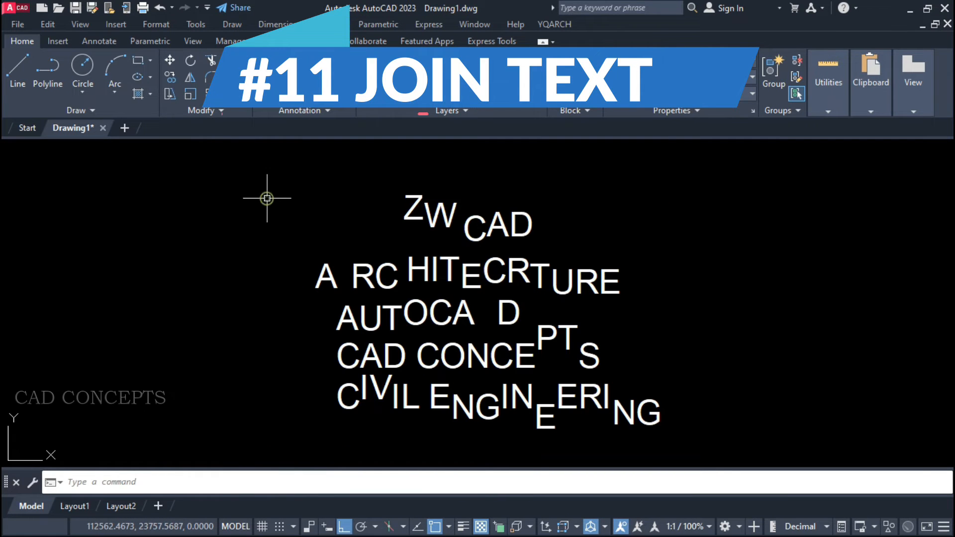
Join the scattered letters of ZWCAD into one text with the TTJ command.
text(TTJ)
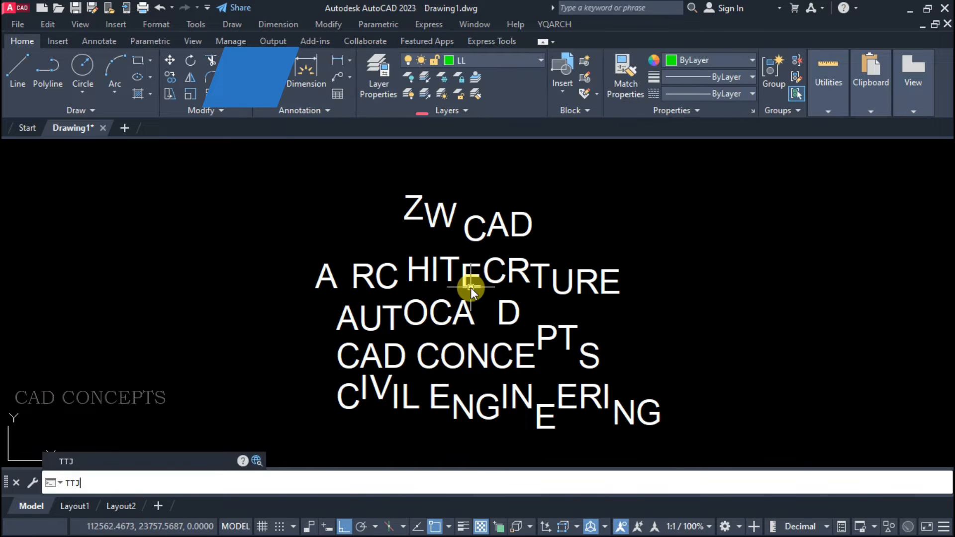
key(Return)
click(604, 167)
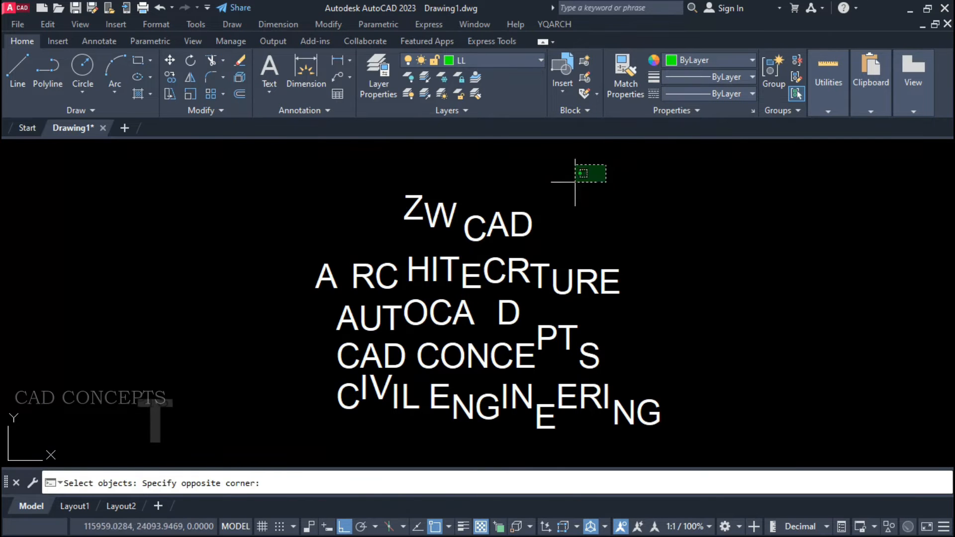
click(321, 248)
key(Return)
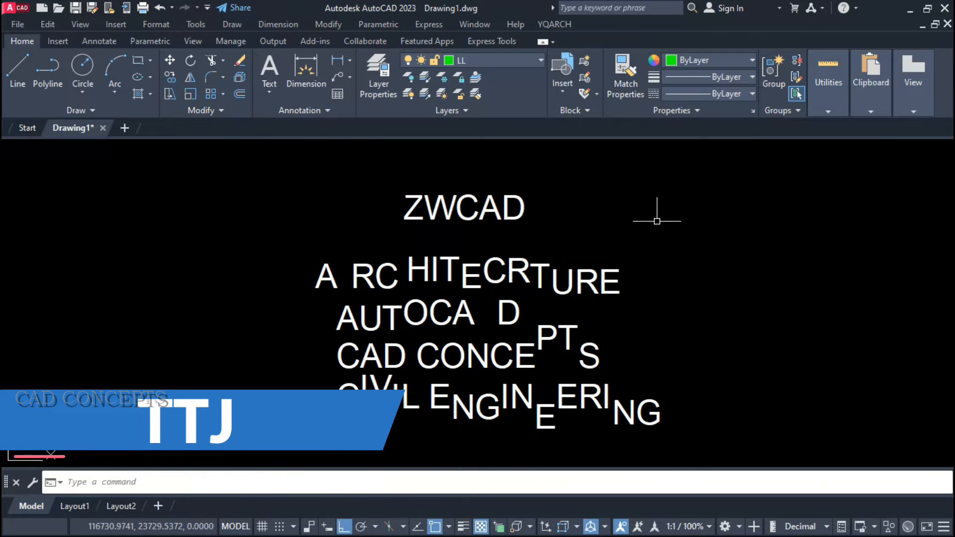
Join the scattered letters of ARCHITECRTURE into one text with TTJ.
key(Return)
click(715, 234)
click(220, 293)
key(Return)
Join the scattered letters of AUTOCAD into one text with TTJ.
key(Return)
click(540, 304)
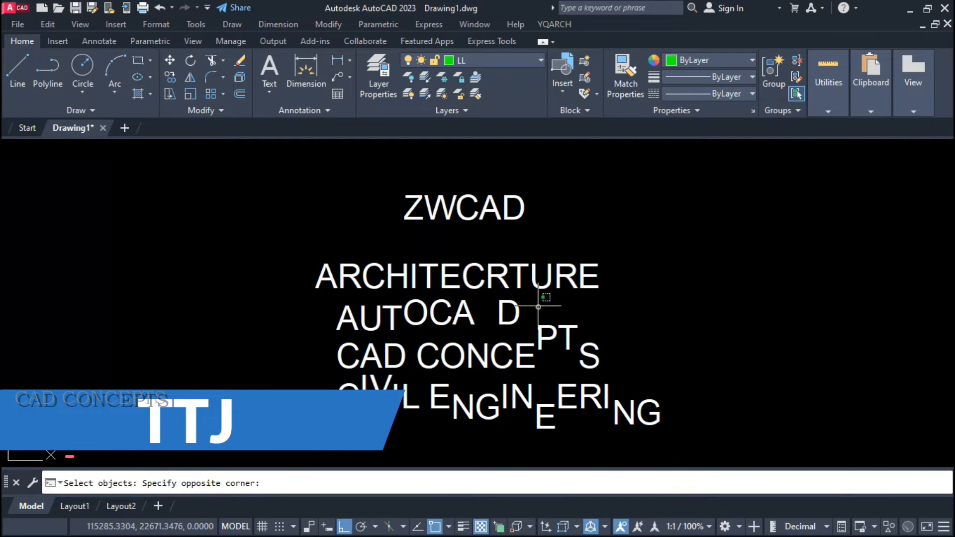
click(290, 321)
key(Return)
key(Return)
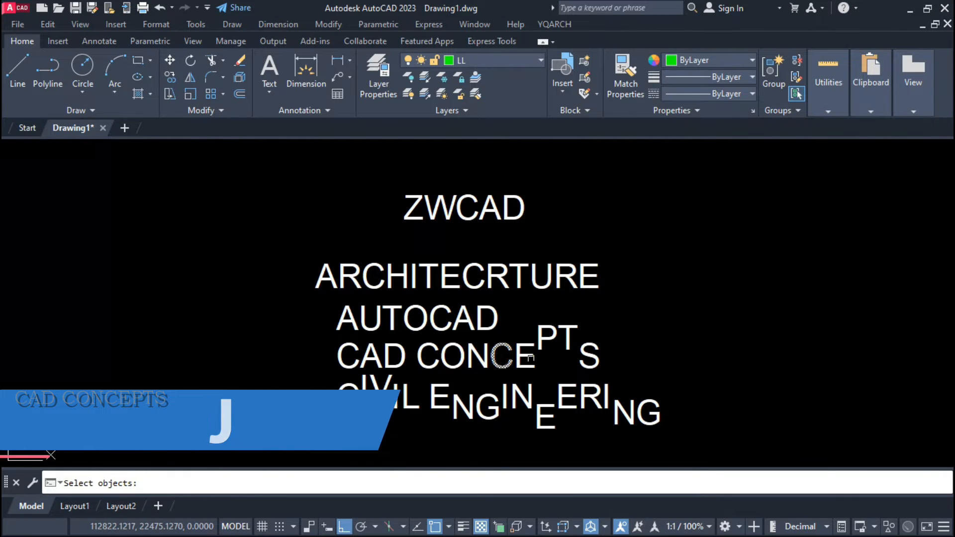
Join the scattered letters of CAD CONCEPTS into one text and those of CIVIL ENGINEERING into another with TTJ.
click(619, 340)
click(298, 367)
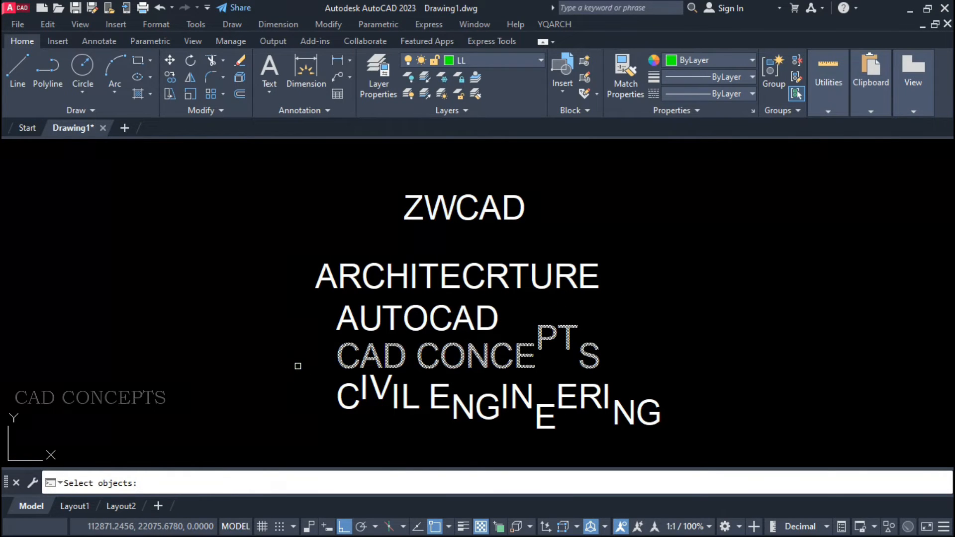
key(Return)
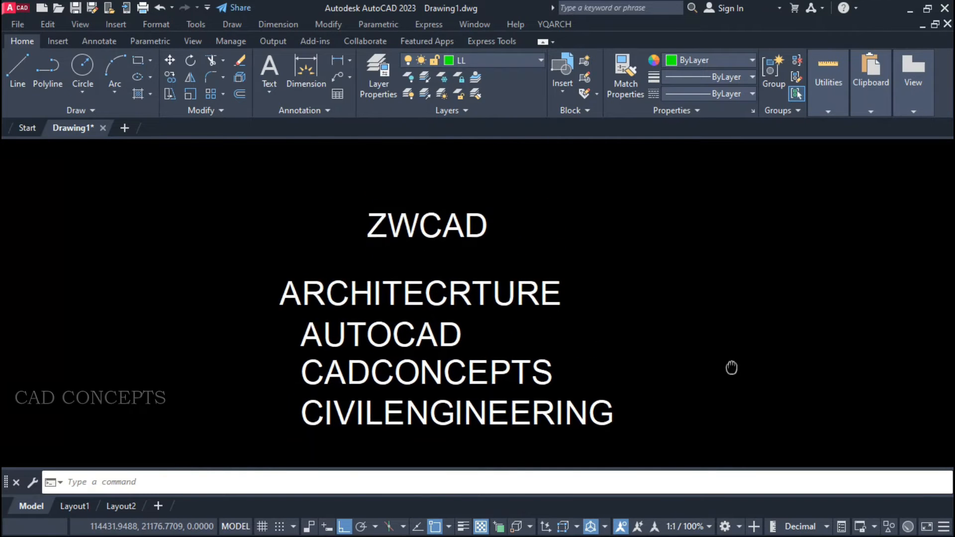
Select all five joined texts together to examine them as single text objects.
click(704, 416)
click(203, 171)
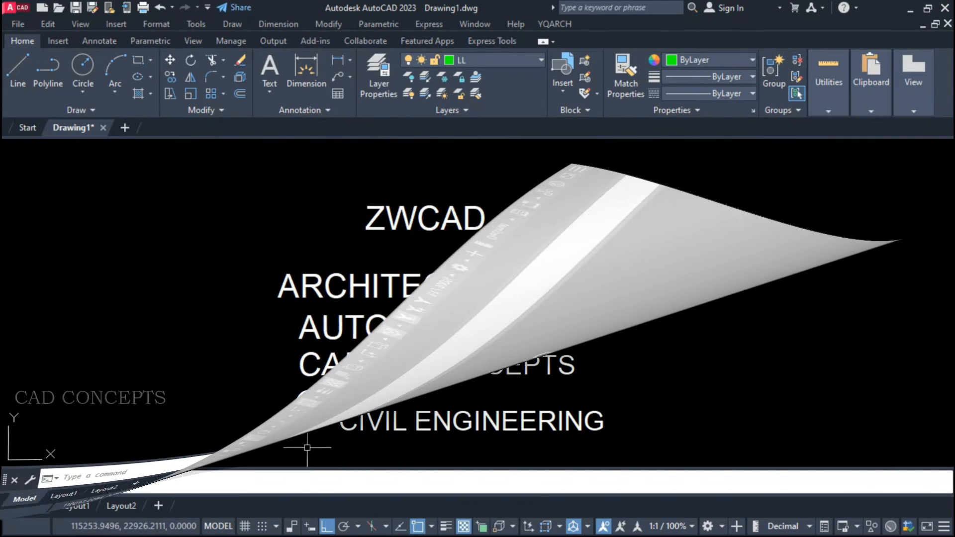
click(309, 443)
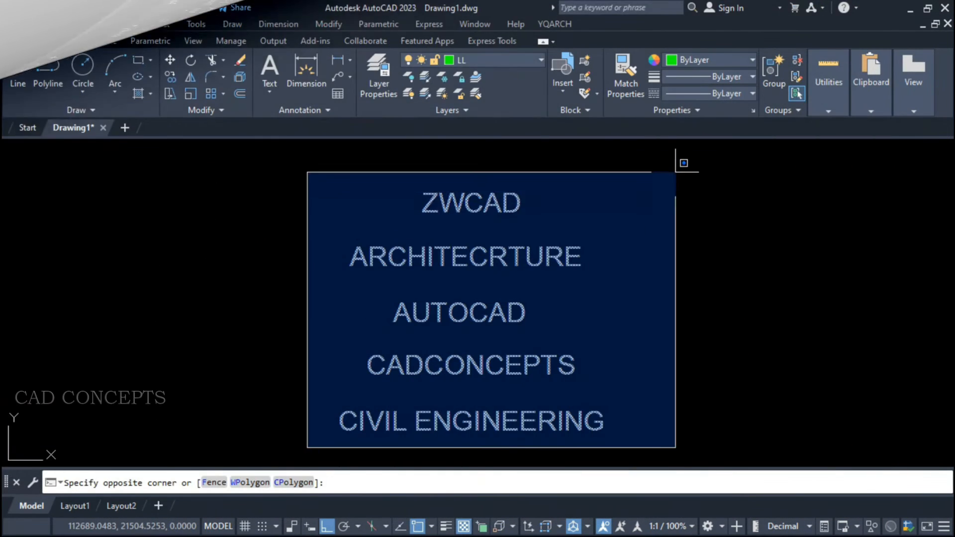
click(675, 173)
key(Escape)
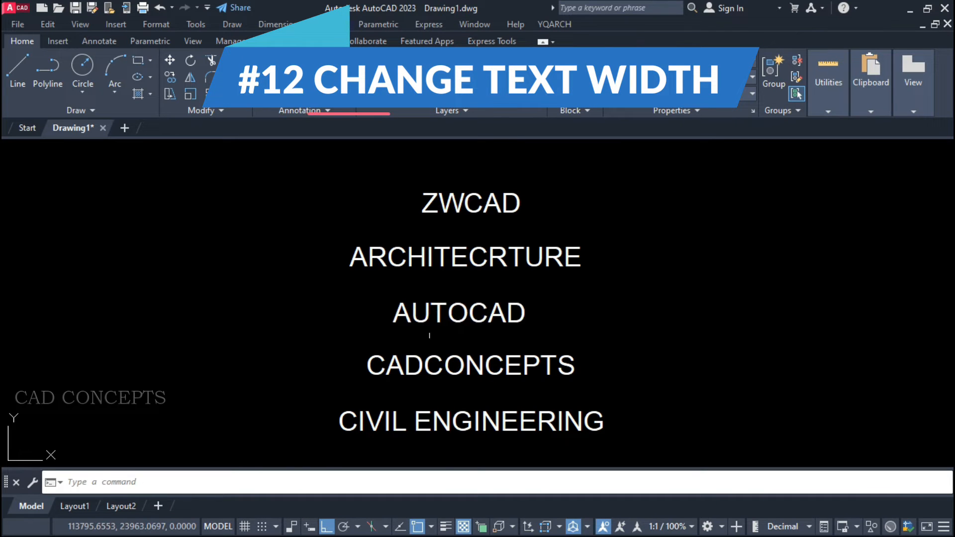
Stretch the ZWCAD text wider with the TTW command.
text(T)
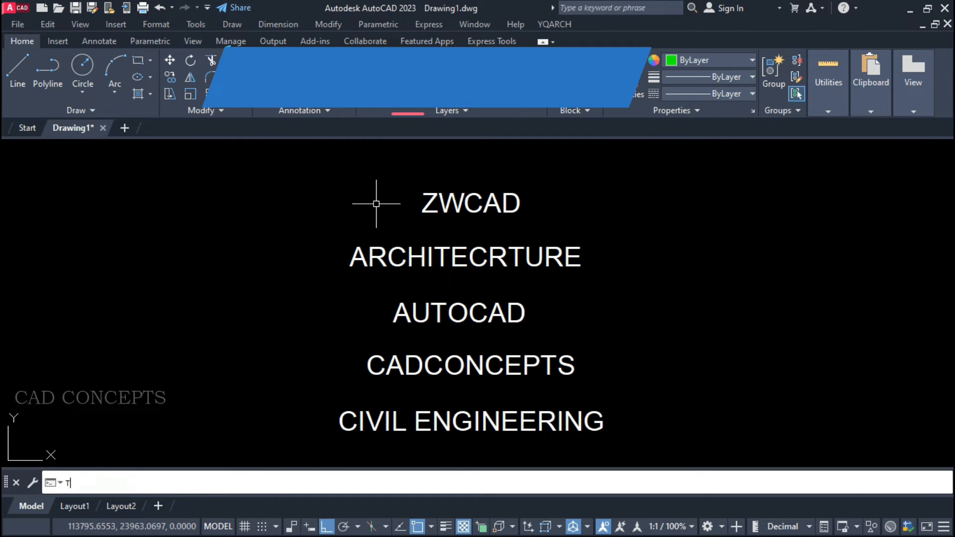
text(TW)
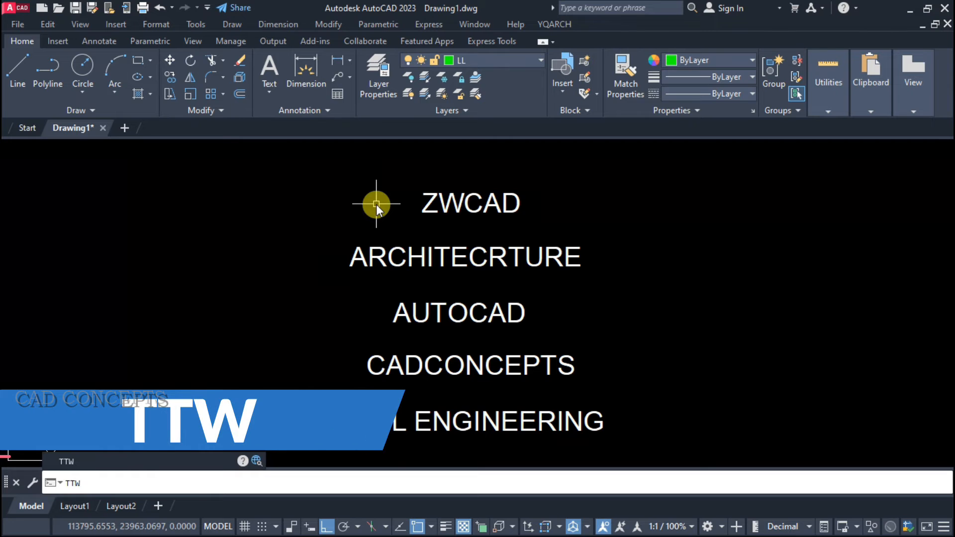
key(Return)
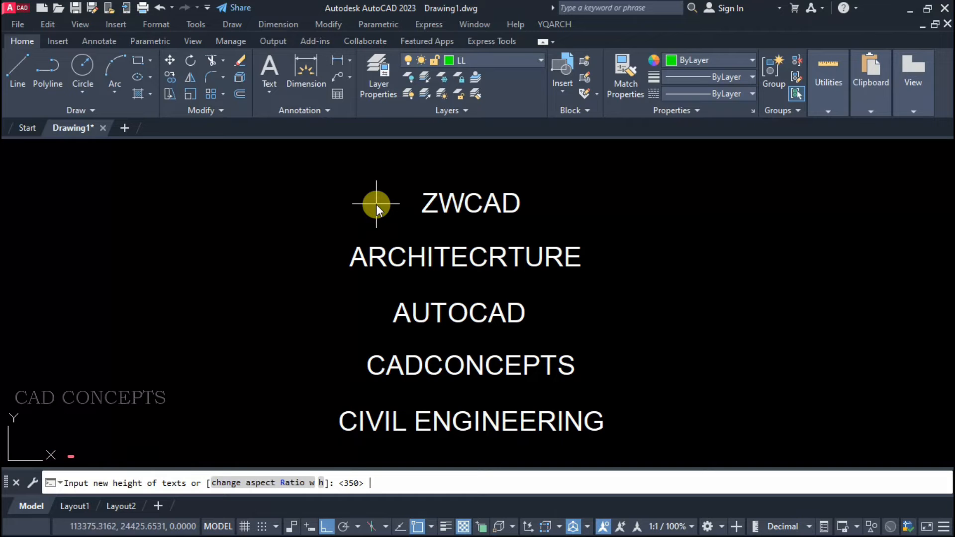
click(321, 483)
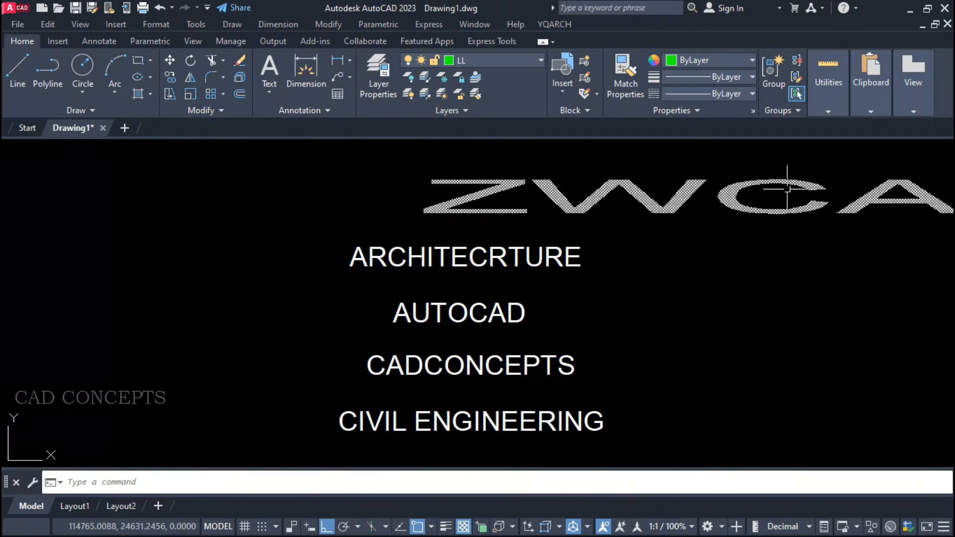
Change the aspect ratio of the ARCHITECRTURE text to 2 with TTW.
middle_drag(663, 208, 466, 208)
key(Return)
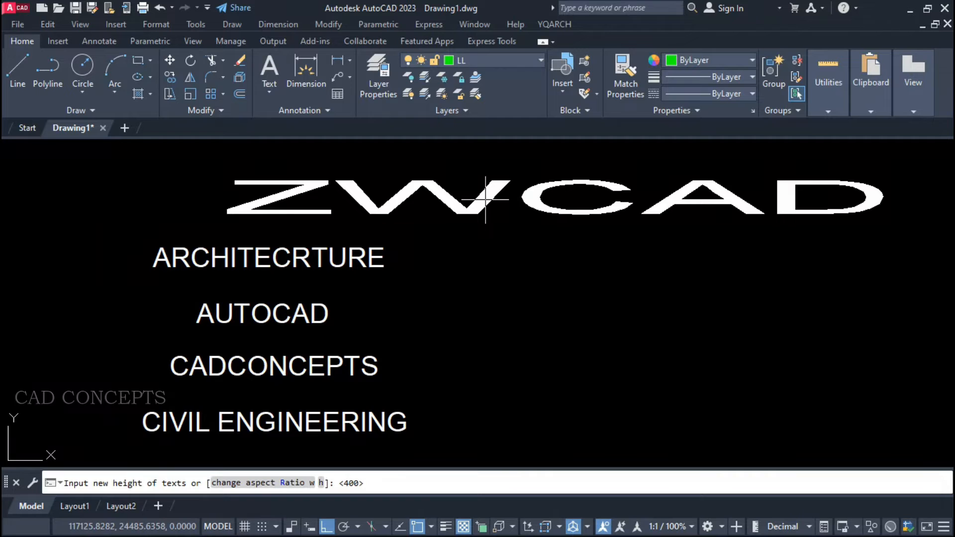
click(293, 483)
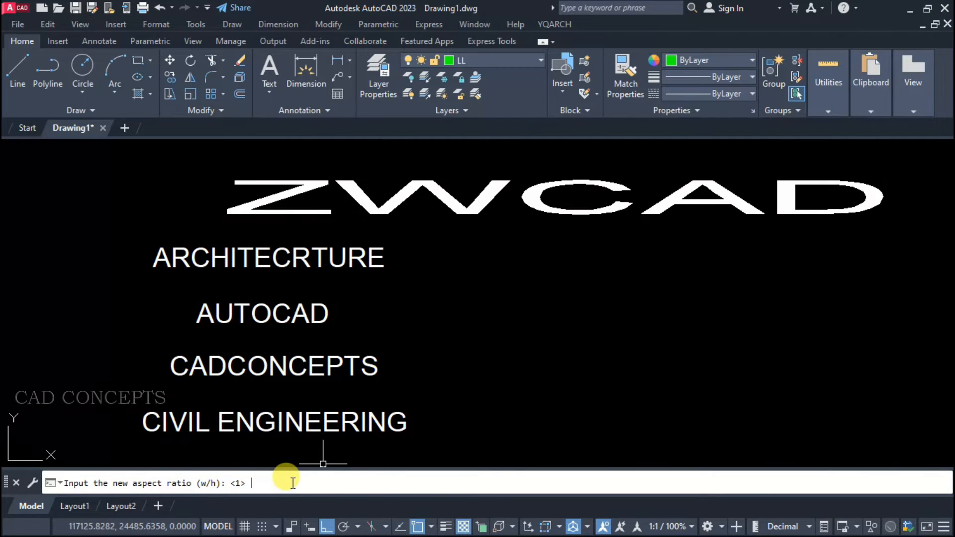
text(2)
key(Return)
click(343, 255)
key(Return)
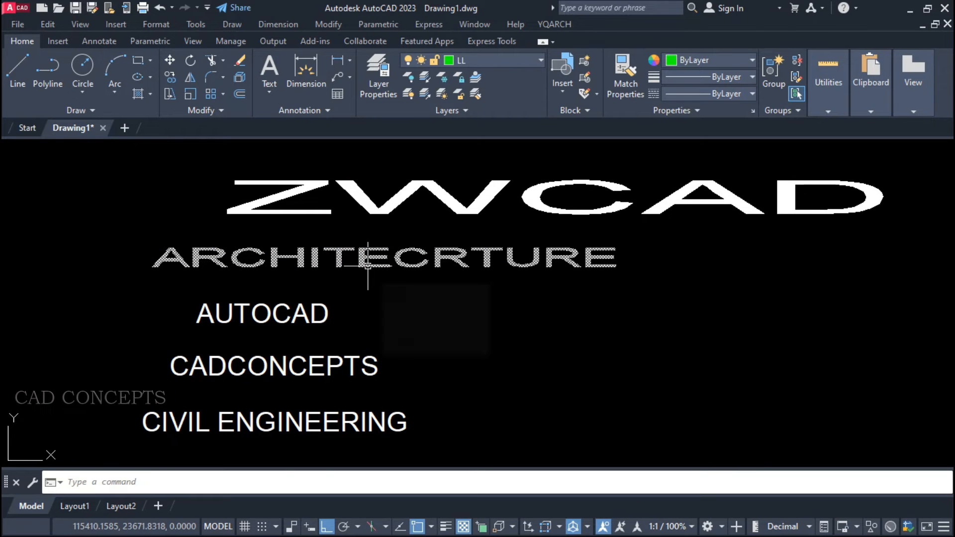
Enlarge the AUTOCAD text and widen the CADCONCEPTS text with TTW.
key(Return)
click(302, 369)
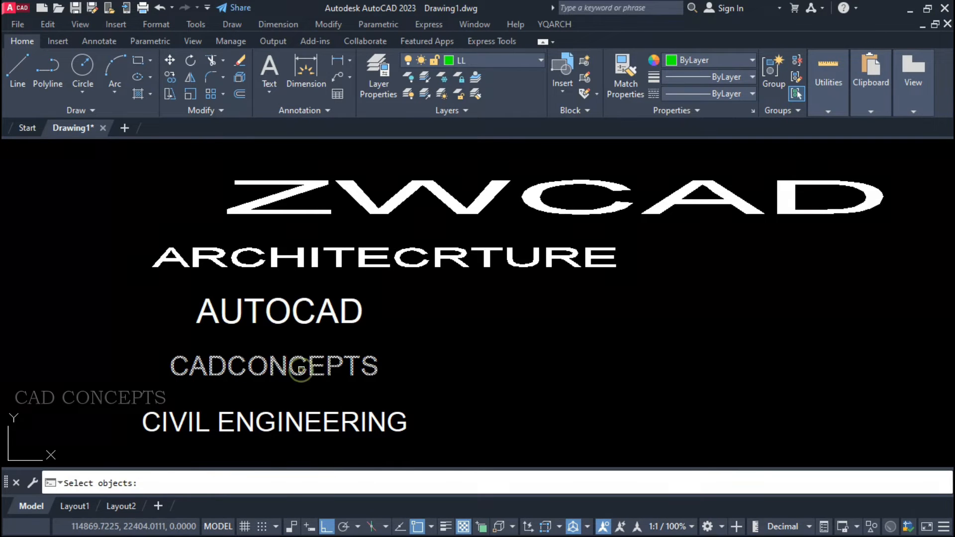
key(Return)
Widen the CIVIL ENGINEERING text by changing its aspect ratio with TTW.
scroll(302, 369, down, 2)
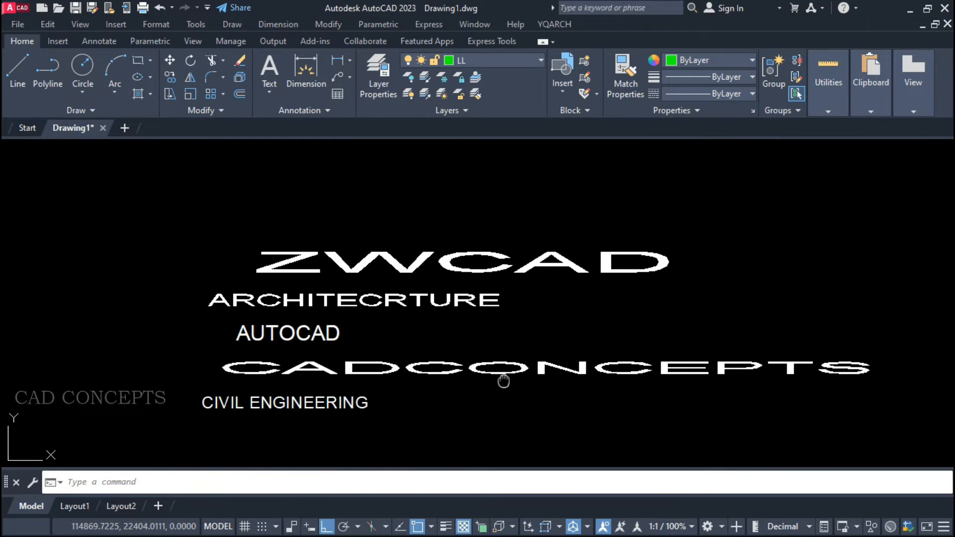
click(317, 404)
key(Return)
click(283, 483)
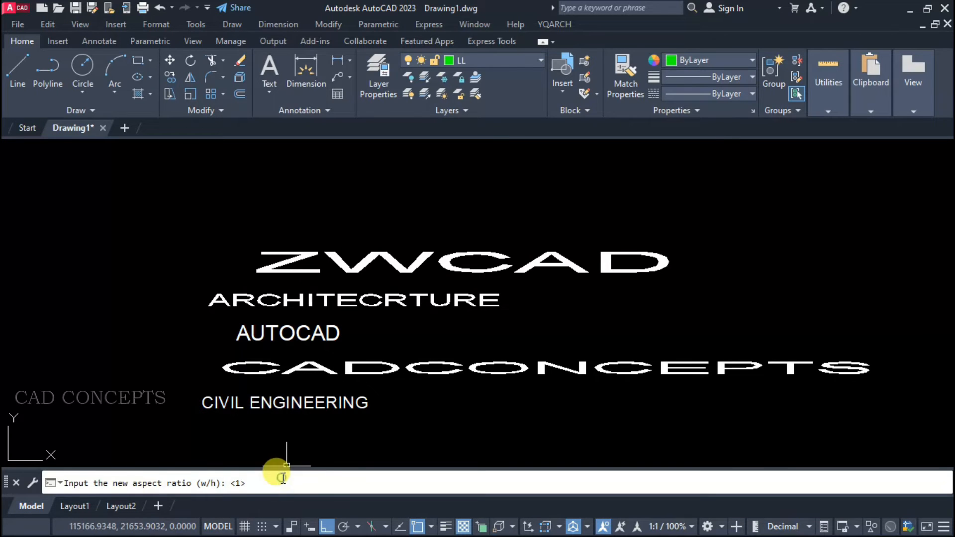
key(Return)
click(306, 403)
key(Return)
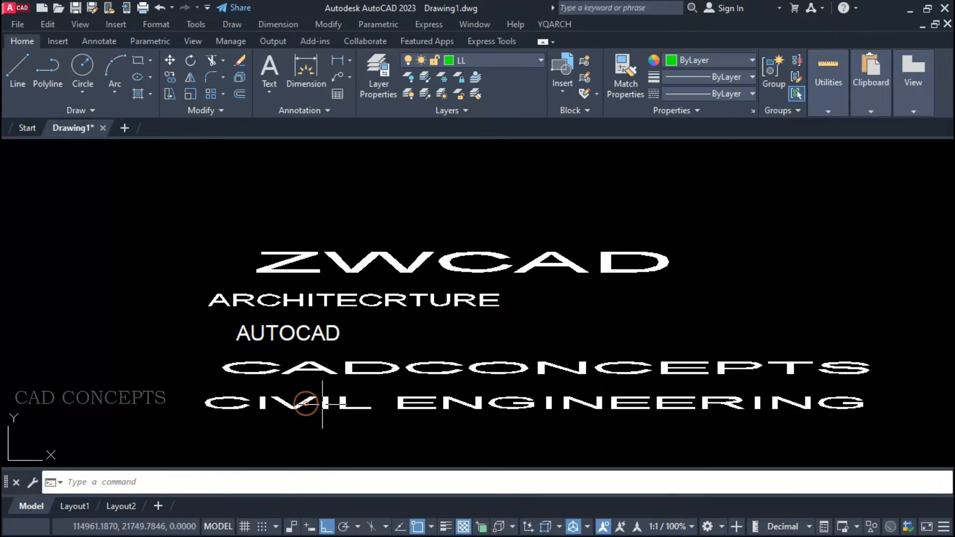
Select the CIVIL ENGINEERING, CADCONCEPTS and AUTOCAD texts to examine their resized lettering, and clear the selection.
middle_drag(405, 407, 386, 379)
click(387, 369)
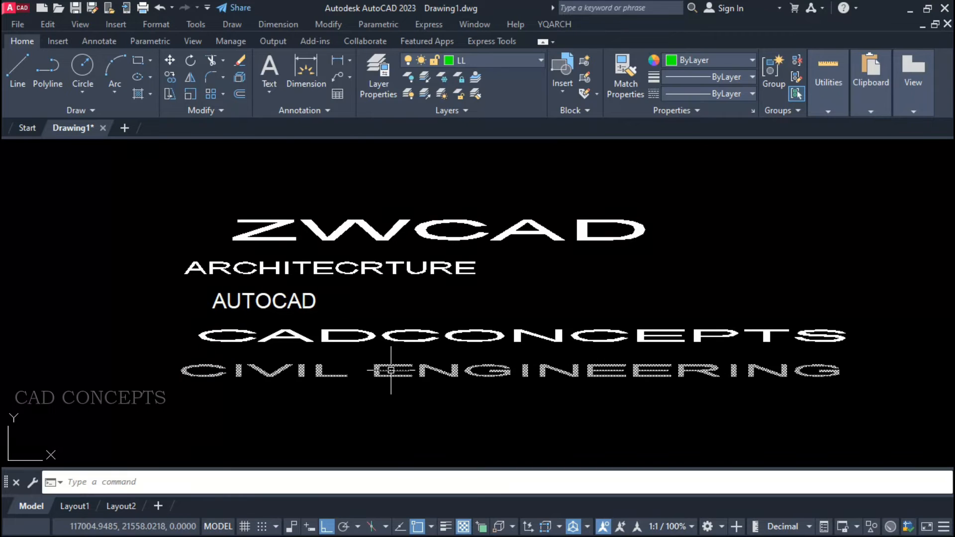
click(390, 335)
click(310, 298)
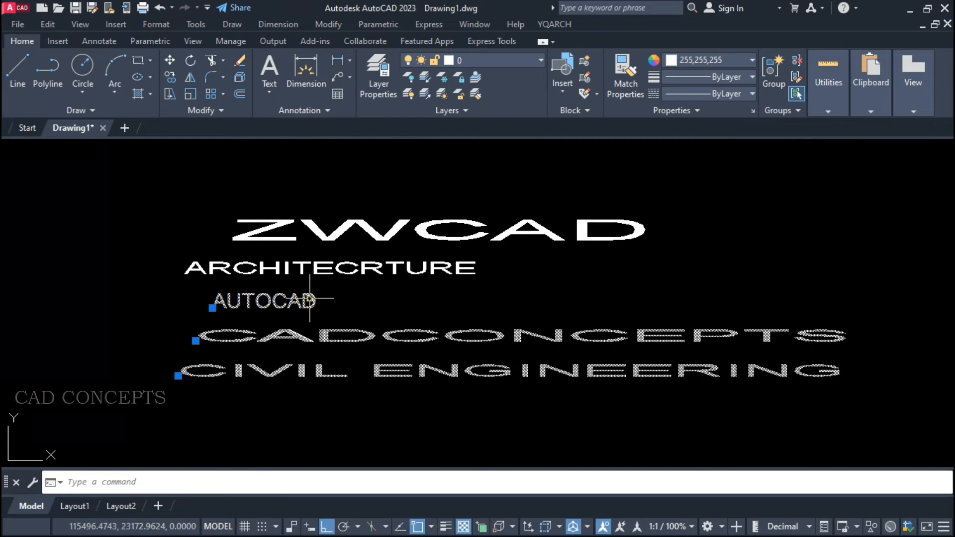
click(299, 251)
key(Escape)
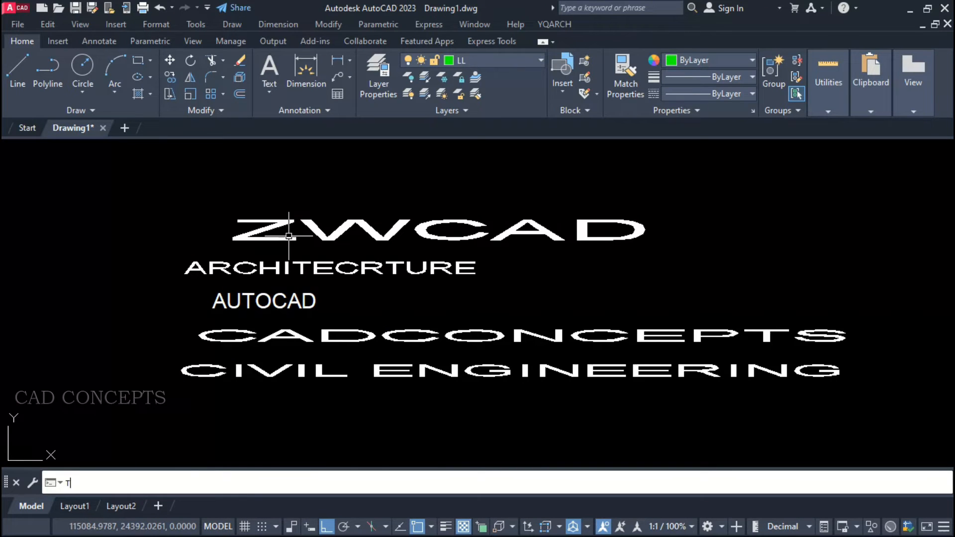
key(Return)
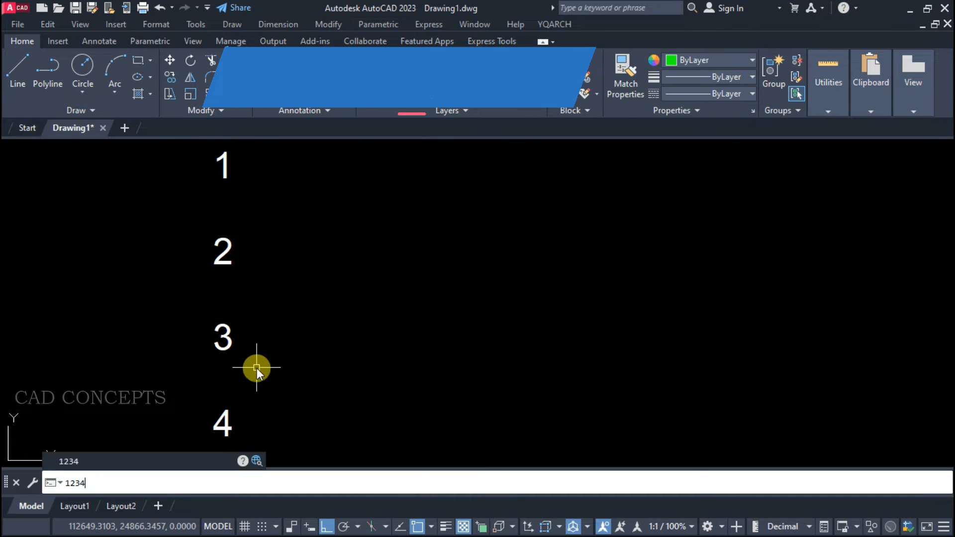
Configure the 1234 increment copy command to Array mode, any numbers at string, with an increment of 1.
key(Return)
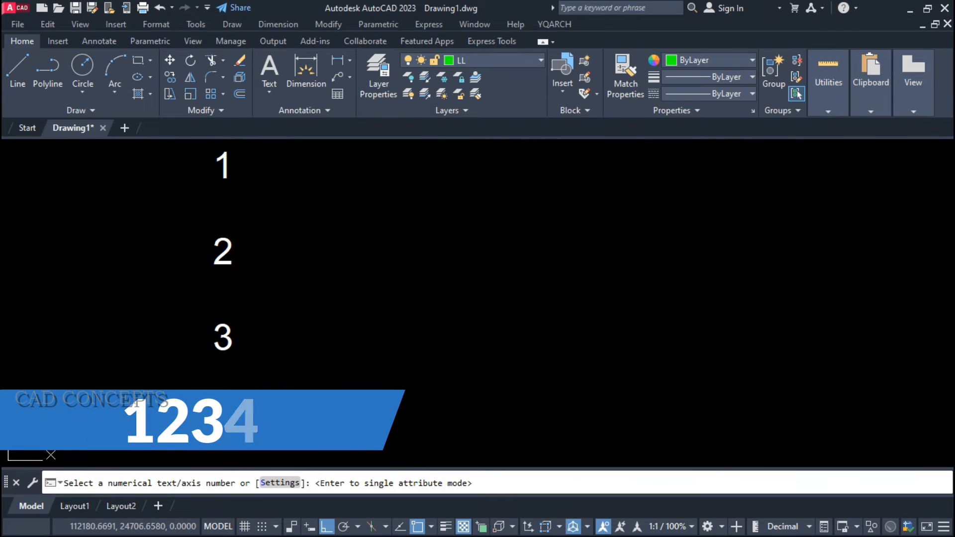
click(274, 482)
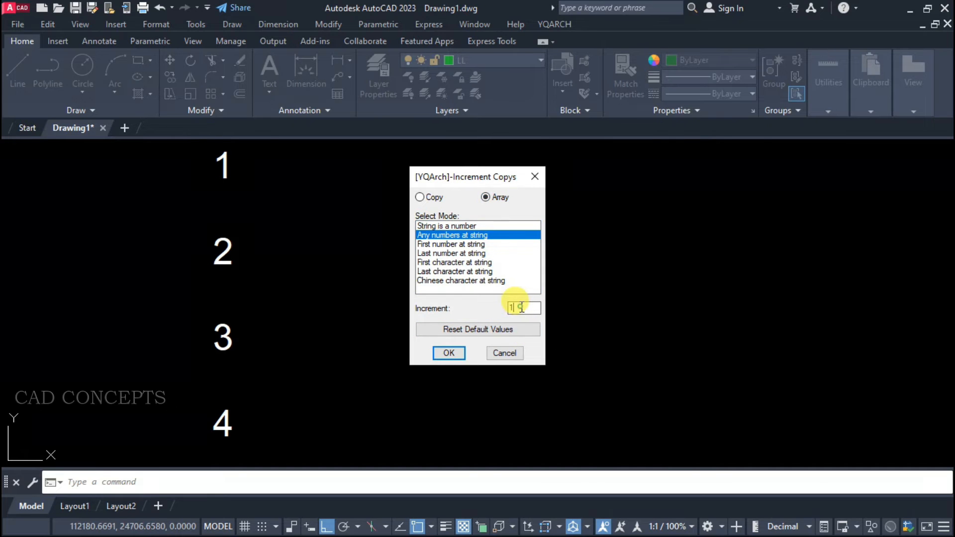
click(460, 354)
Array the column of numbers 1 to 4 horizontally with incrementing values, extending the top row to 16.
drag(245, 155, 199, 429)
key(Return)
click(269, 205)
click(317, 202)
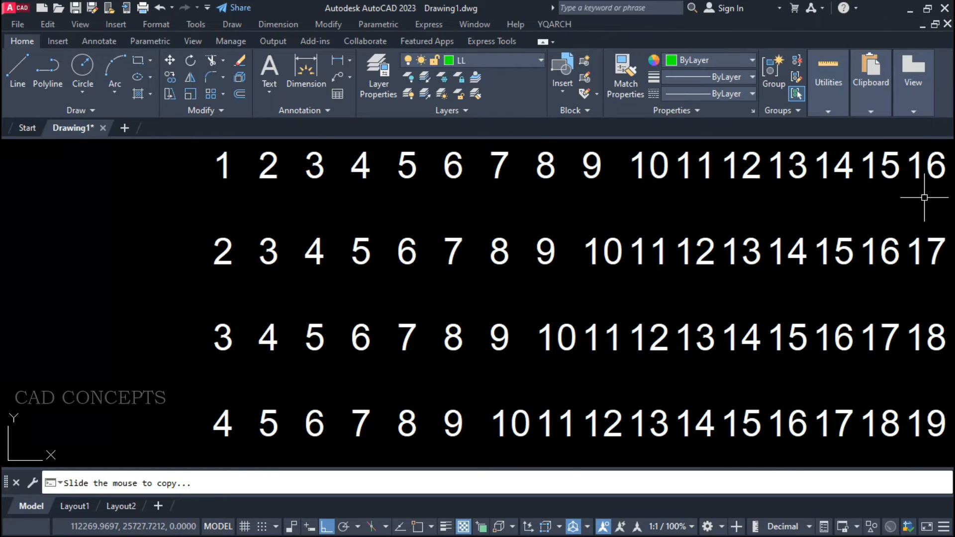
click(924, 198)
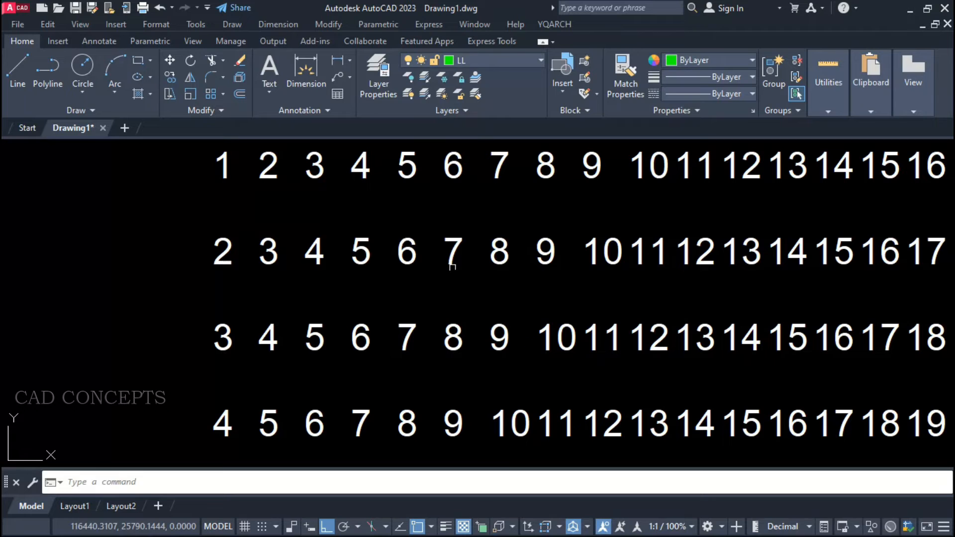
Delete all the arrayed number copies, leaving only the original column 1 to 4.
click(243, 146)
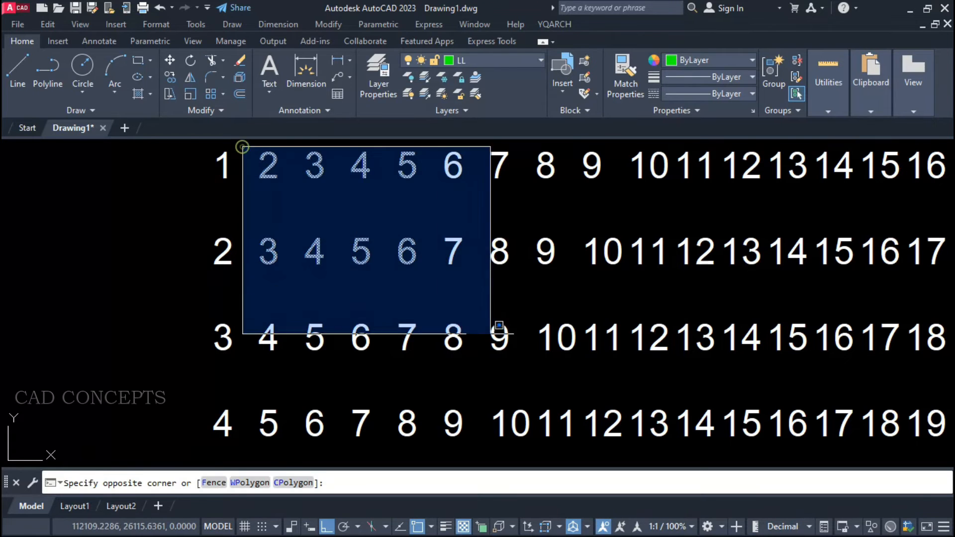
click(950, 448)
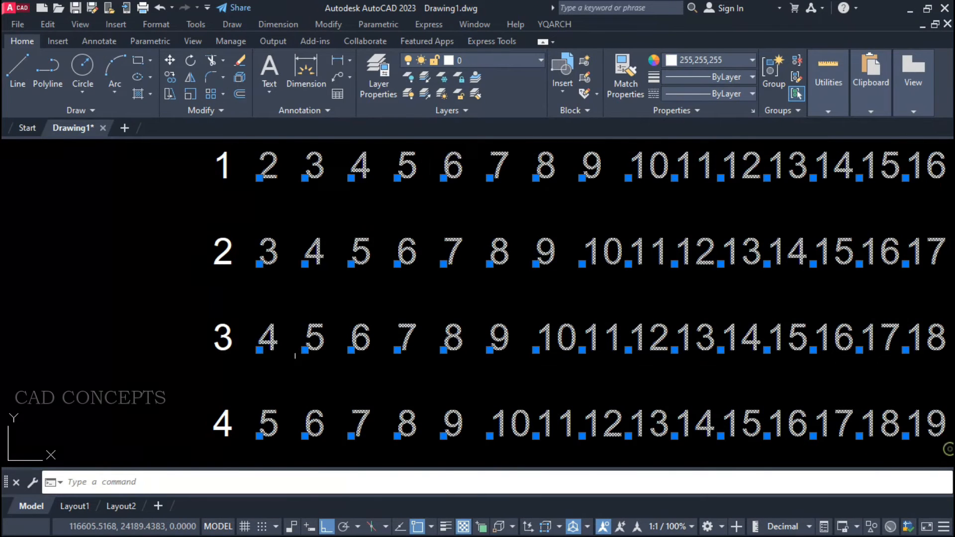
key(Delete)
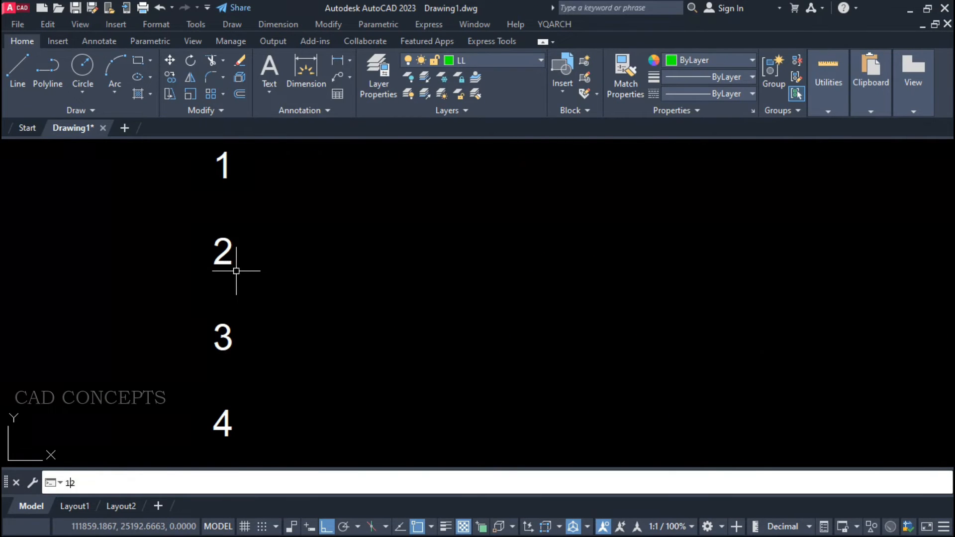
Set the 1234 increment copy command's increment to 3 in Array mode.
key(Return)
click(280, 483)
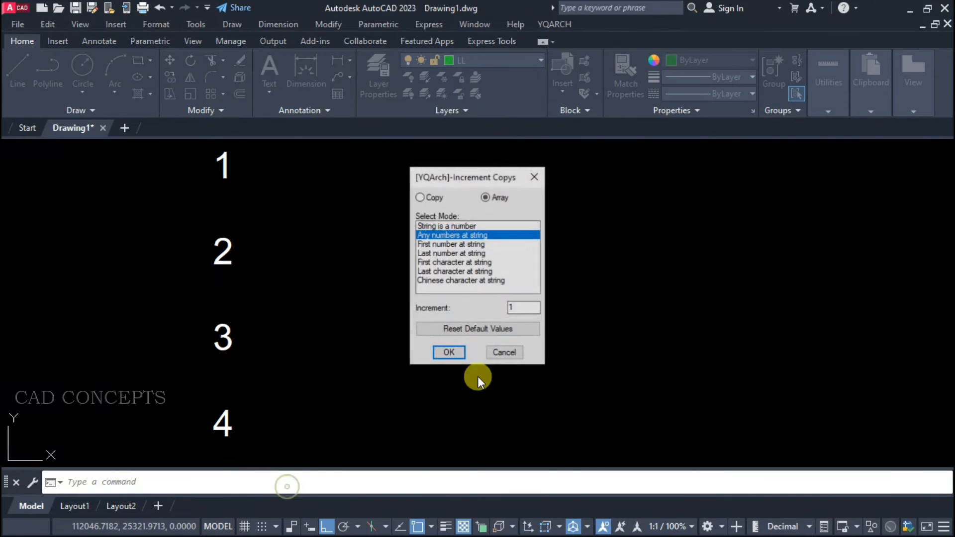
text(3)
click(457, 354)
Array the column of numbers 1 to 4 horizontally in increments of 3, extending the top row to 31.
click(292, 155)
click(179, 419)
right_click(180, 420)
click(222, 232)
click(291, 203)
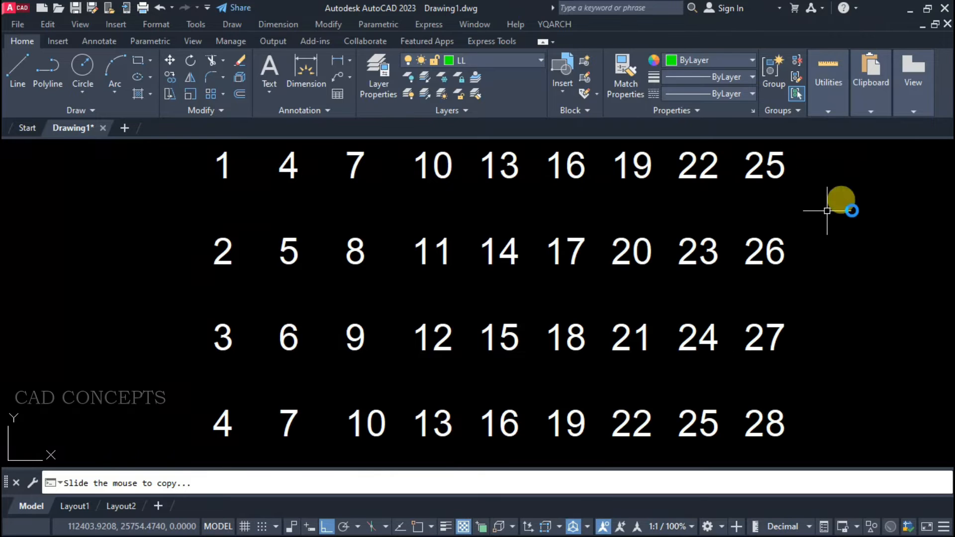
key(Return)
Select the arrayed numbers and the original column to examine the incremented text objects.
click(927, 175)
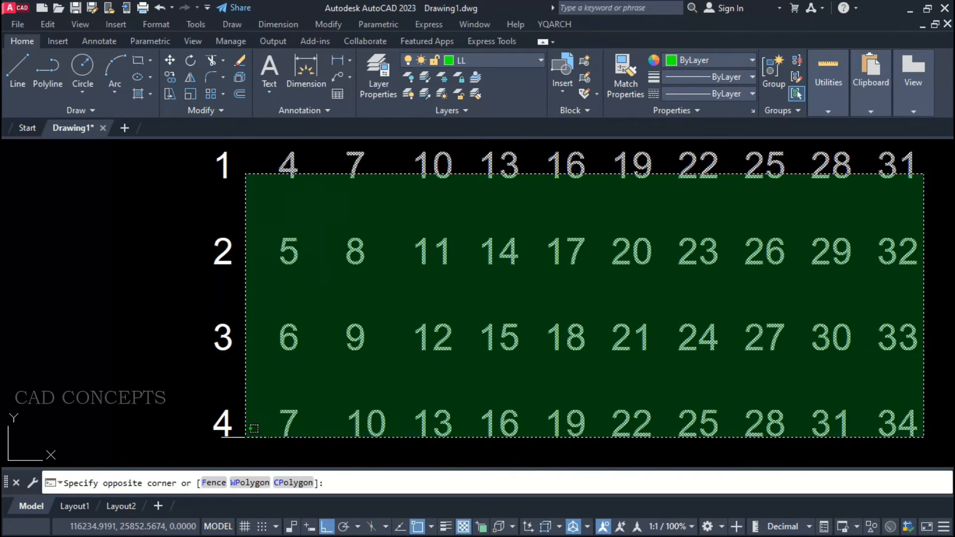
click(233, 440)
click(233, 441)
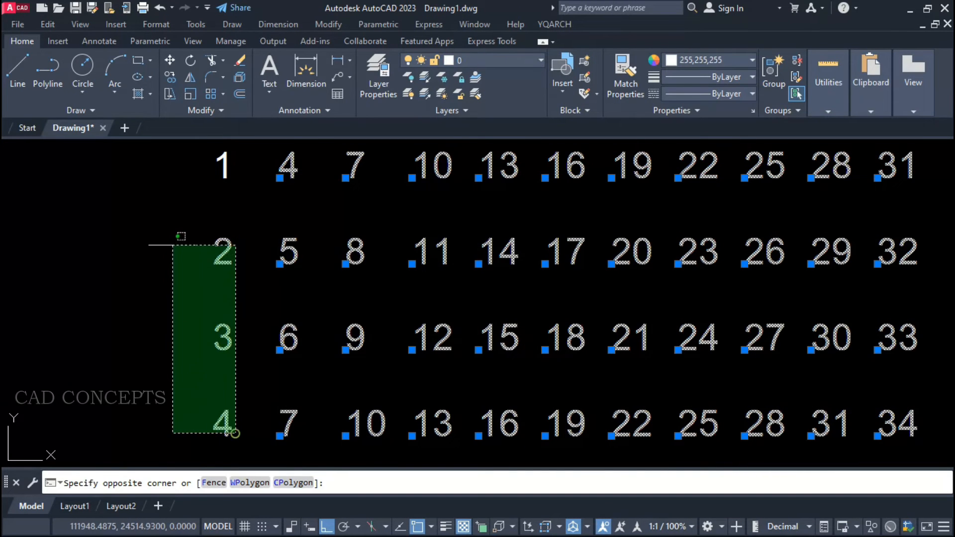
click(154, 174)
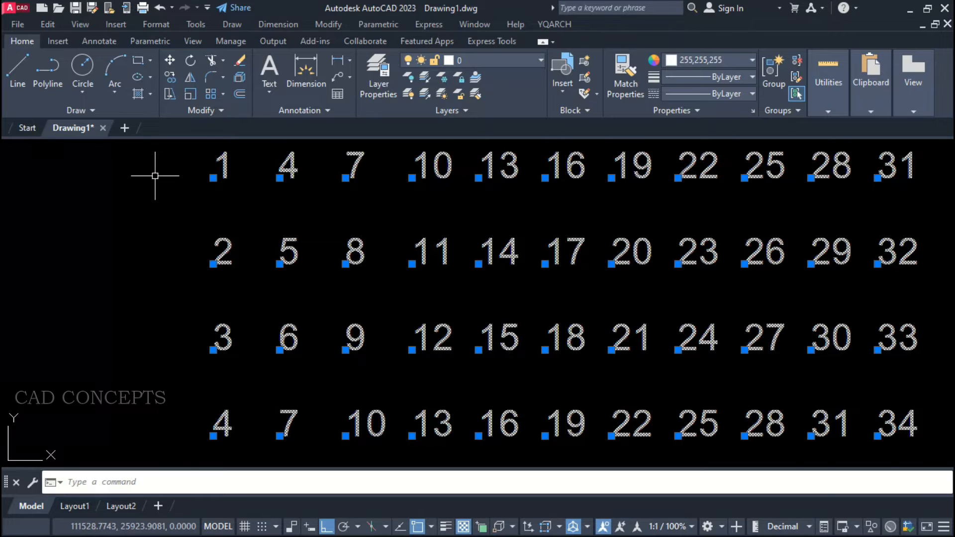
key(Escape)
click(183, 142)
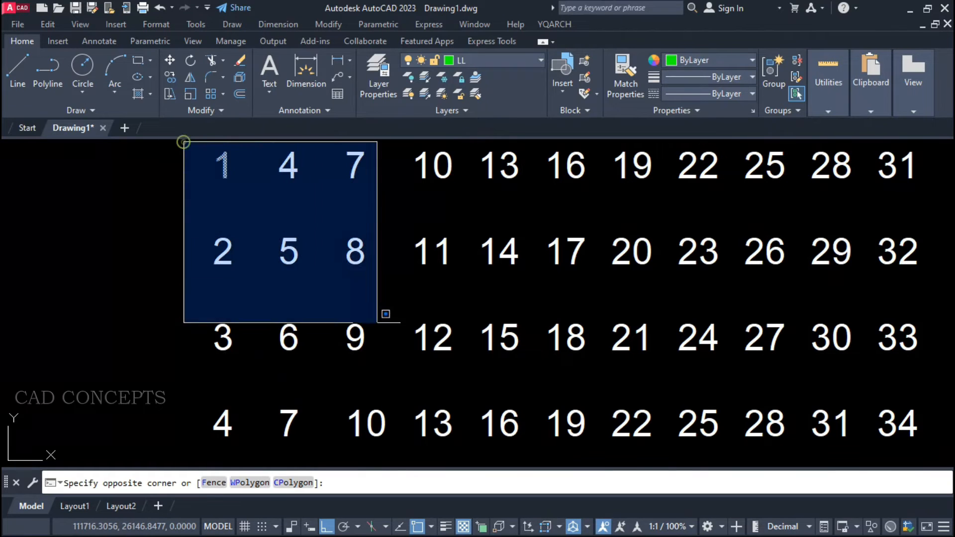
click(947, 451)
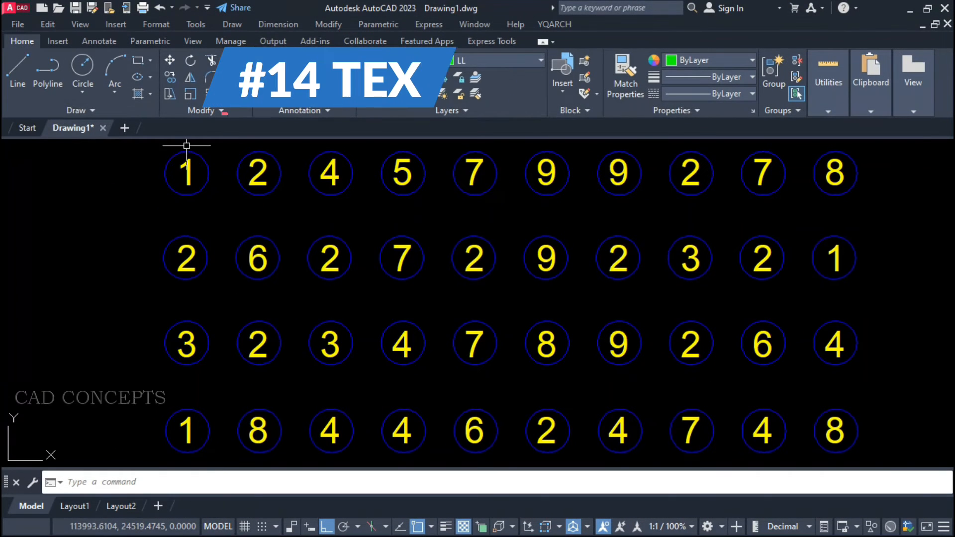
Open the attribute definitions of the top row's first two circled numbers and select the whole grid to examine its objects.
click(191, 164)
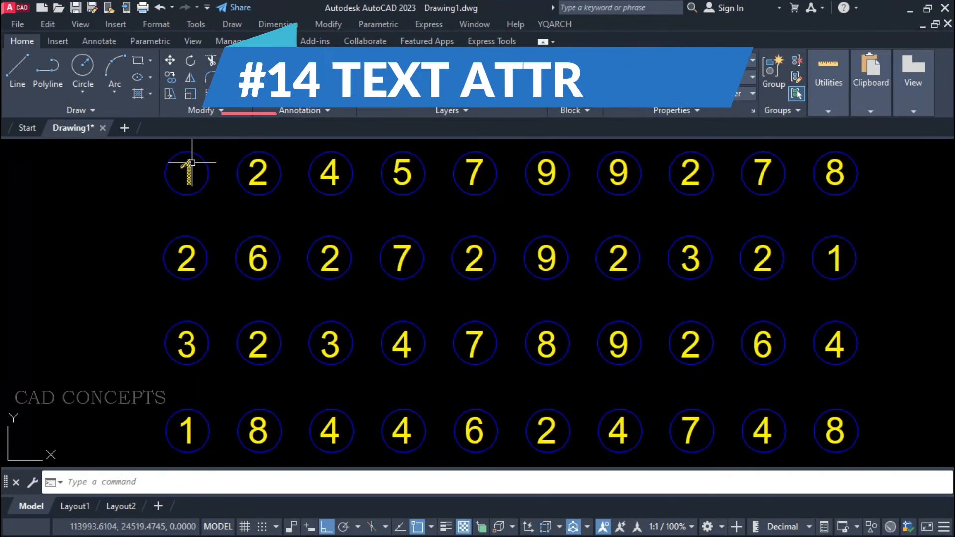
double_click(192, 164)
key(Return)
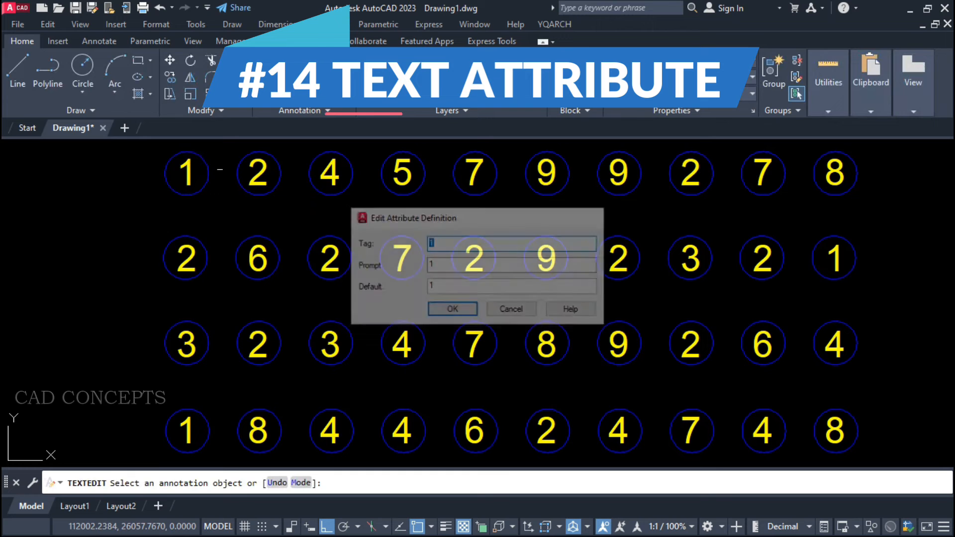
click(260, 168)
key(Return)
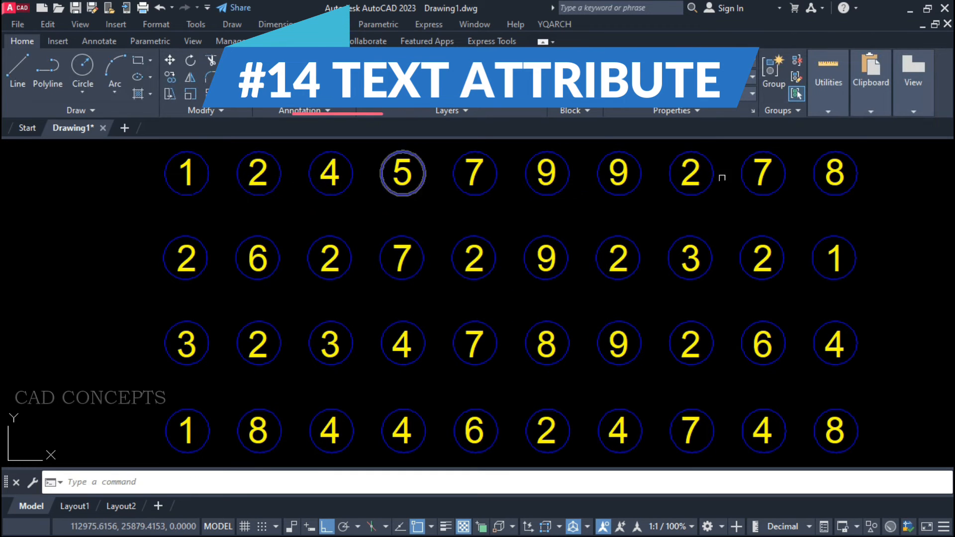
click(893, 156)
click(44, 454)
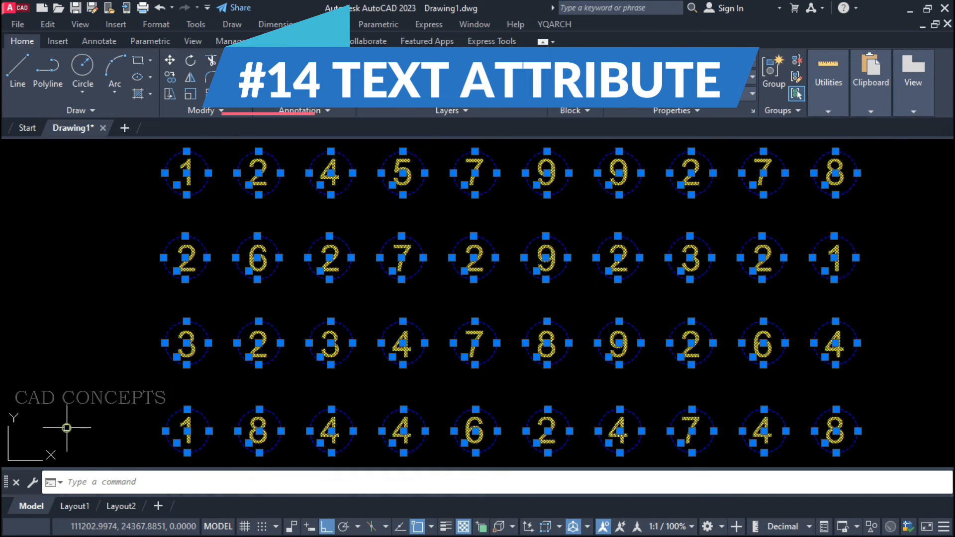
key(Escape)
Examine the attribute definitions of the bottom row's 1 and of several numbers in the third row.
double_click(184, 428)
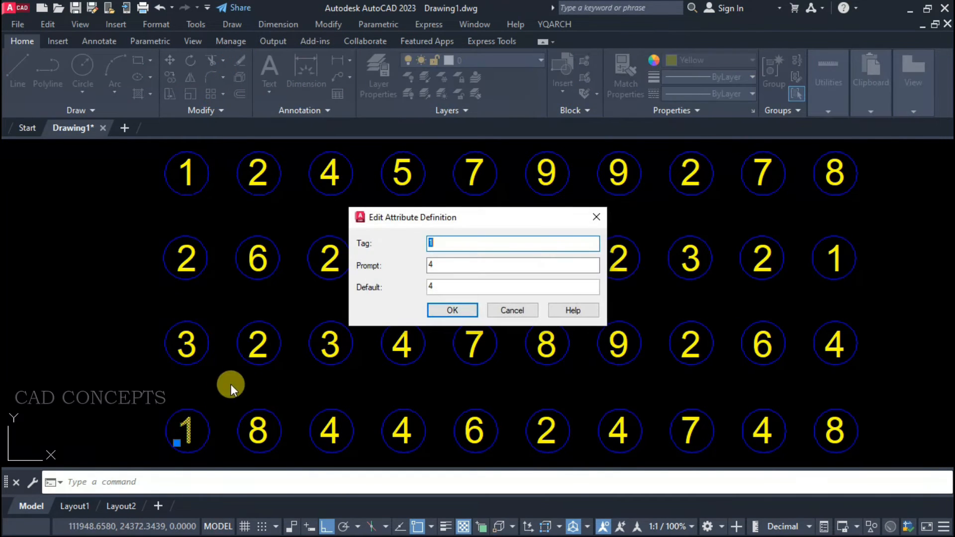
key(Return)
click(259, 345)
key(Return)
click(331, 346)
key(Return)
click(396, 348)
key(Return)
click(479, 346)
key(Return)
key(Escape)
Try to explode the circled 4 in the third row and check its object type by opening it for editing.
click(408, 343)
click(400, 348)
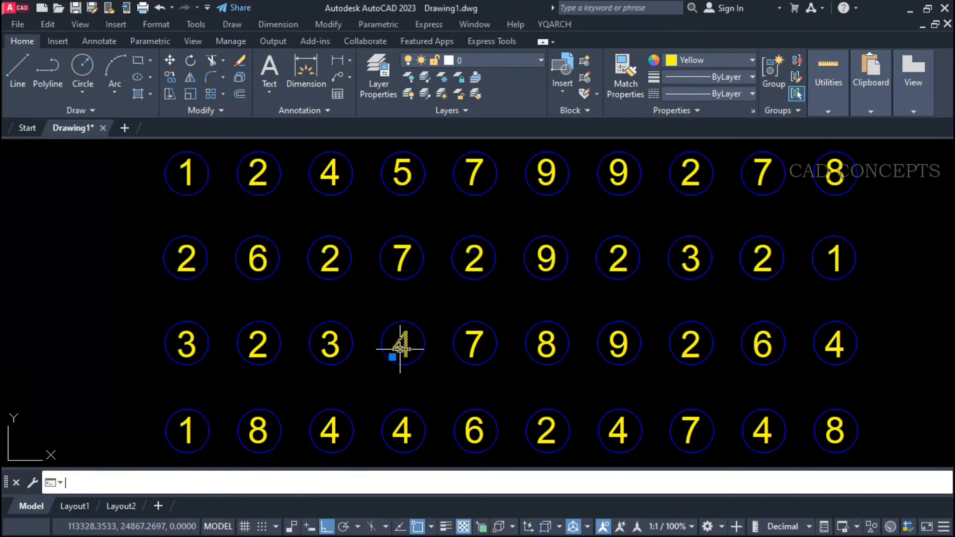
key(Escape)
click(396, 349)
text(x)
key(Return)
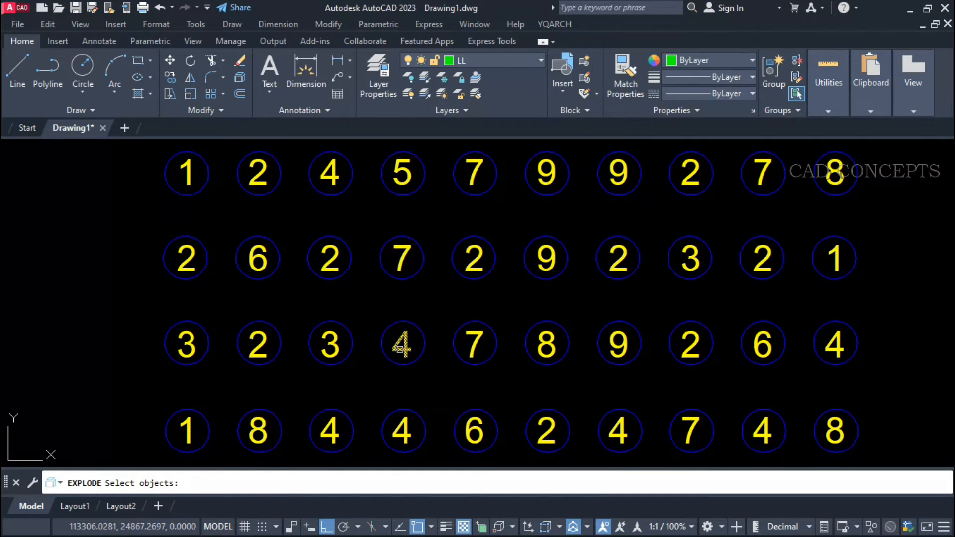
click(406, 344)
key(Return)
double_click(405, 342)
key(Return)
key(Escape)
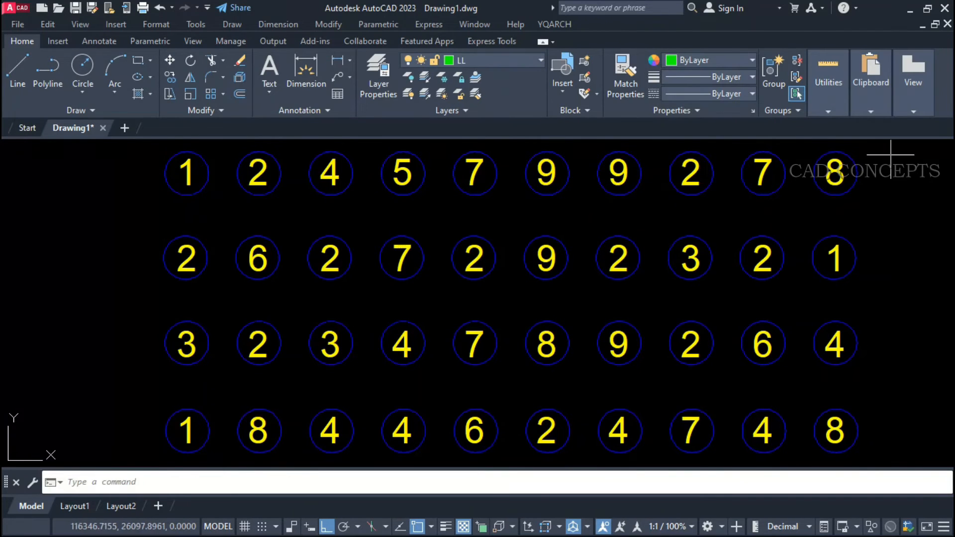
Convert all the attribute definitions in the circled number grid to texts with the TTSX command's Texts option.
click(891, 154)
click(66, 425)
key(Escape)
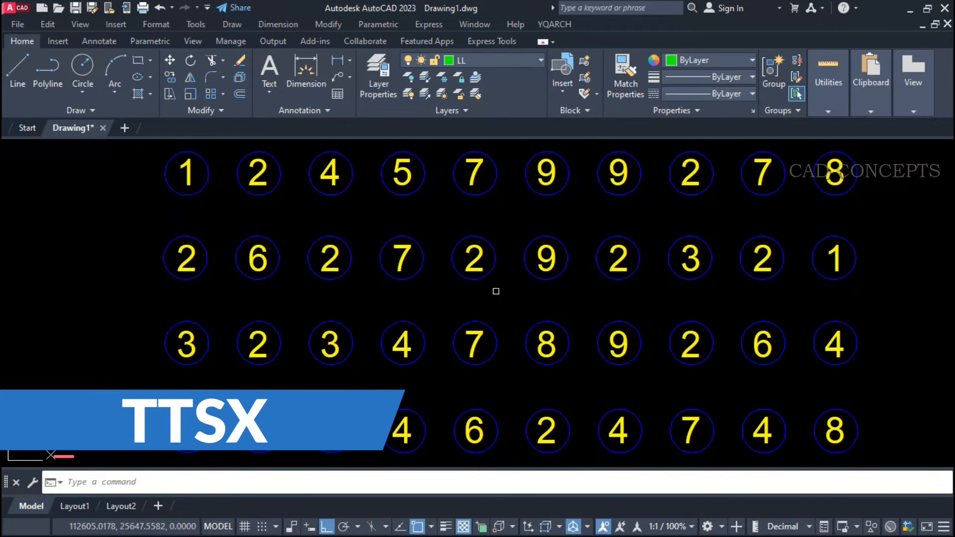
text(TT)
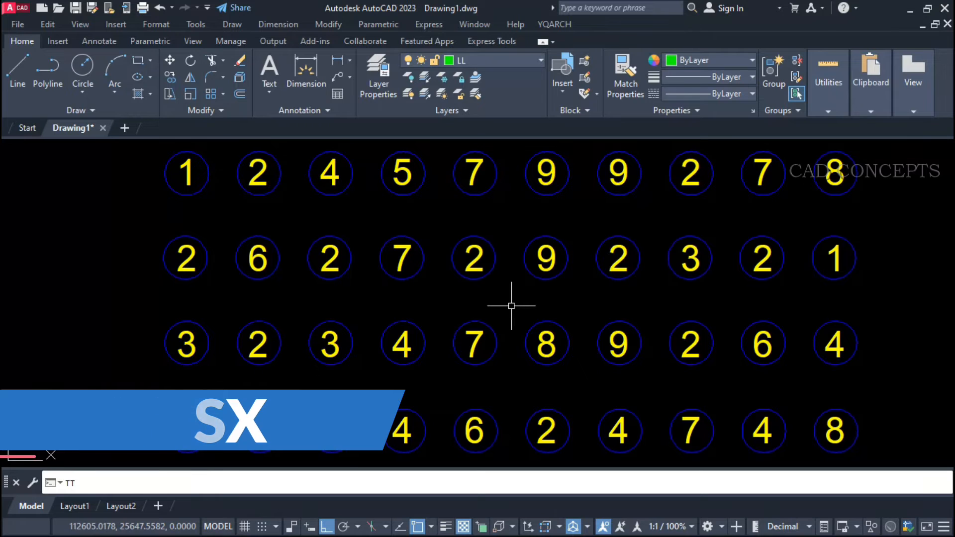
key(Return)
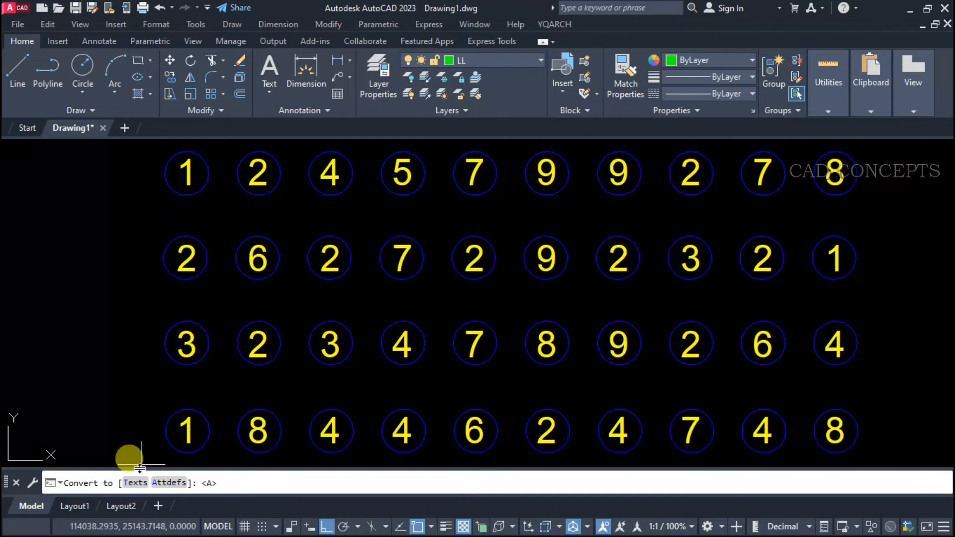
click(126, 483)
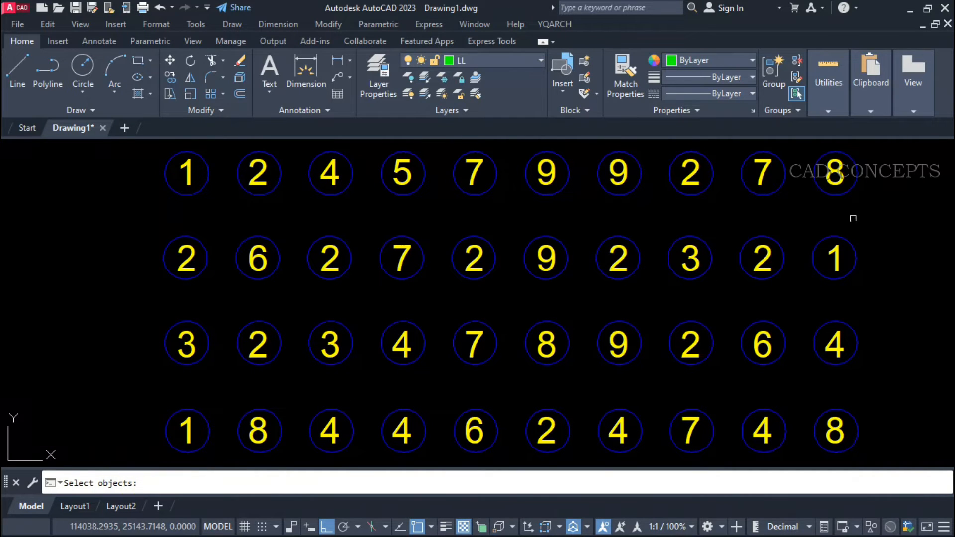
drag(897, 164, 149, 457)
key(Return)
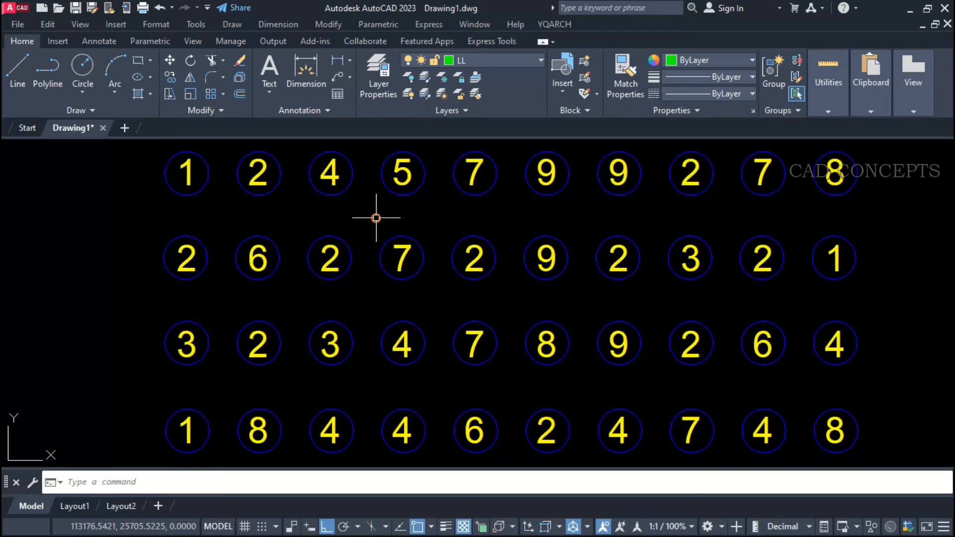
Open several converted numbers in the top row and the eighth column for text editing to check their object type.
click(409, 174)
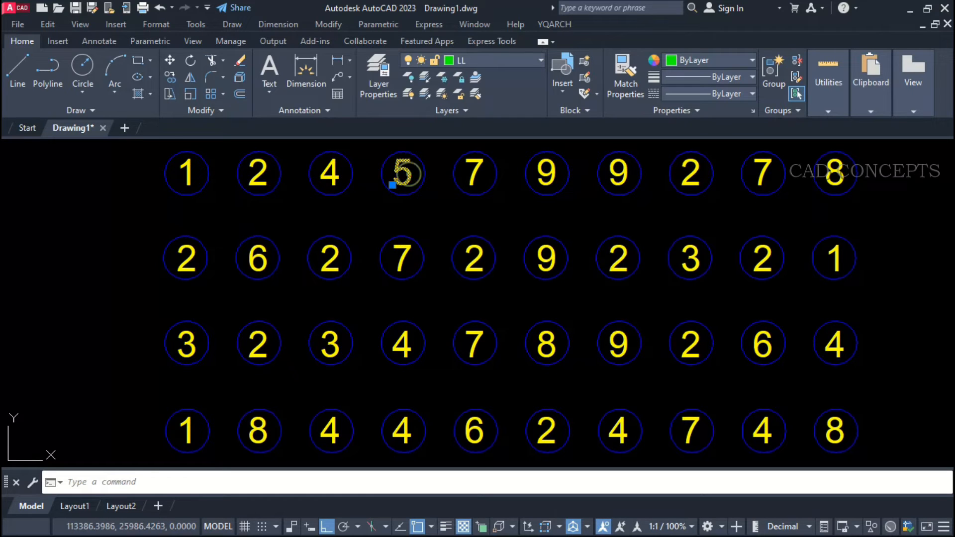
double_click(409, 175)
click(485, 181)
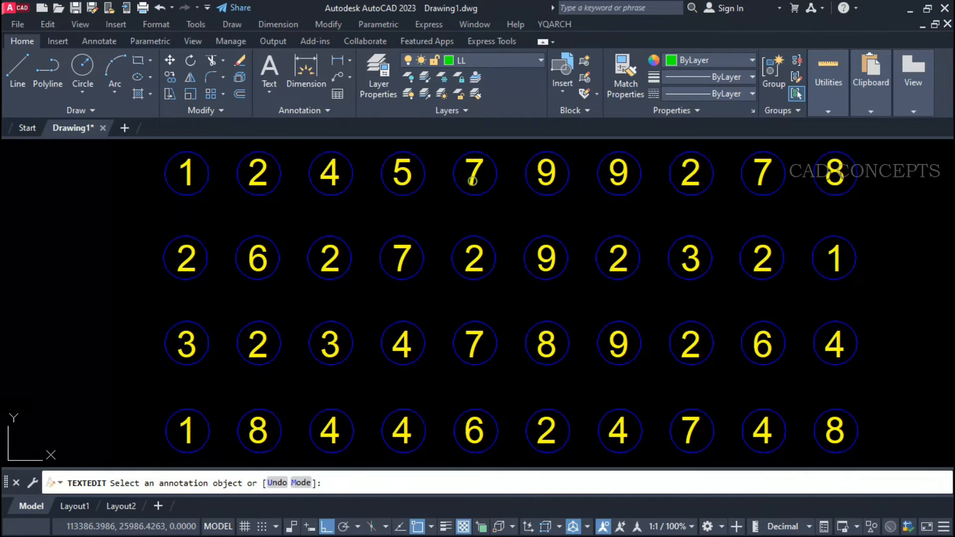
click(484, 180)
click(554, 176)
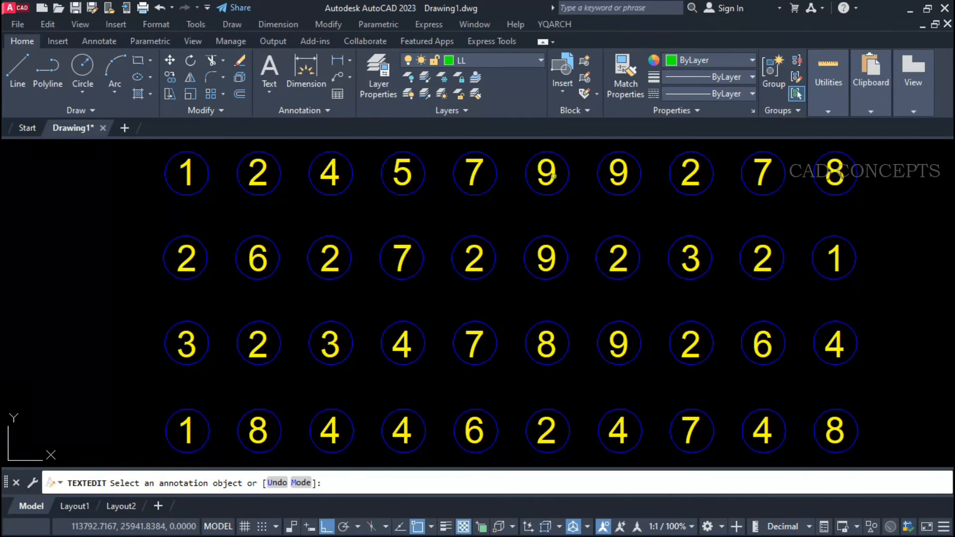
click(624, 172)
click(685, 175)
click(687, 177)
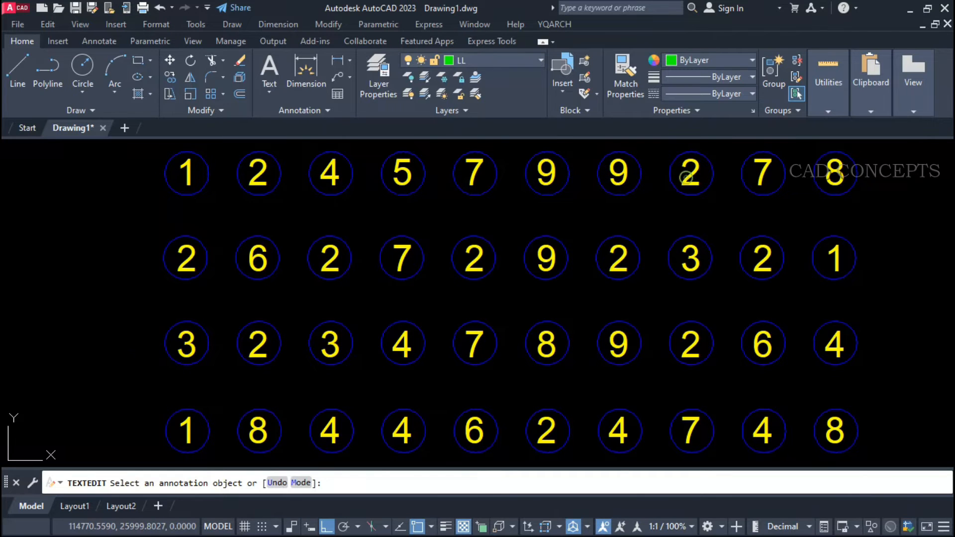
click(686, 263)
click(687, 263)
click(690, 344)
click(690, 346)
click(454, 371)
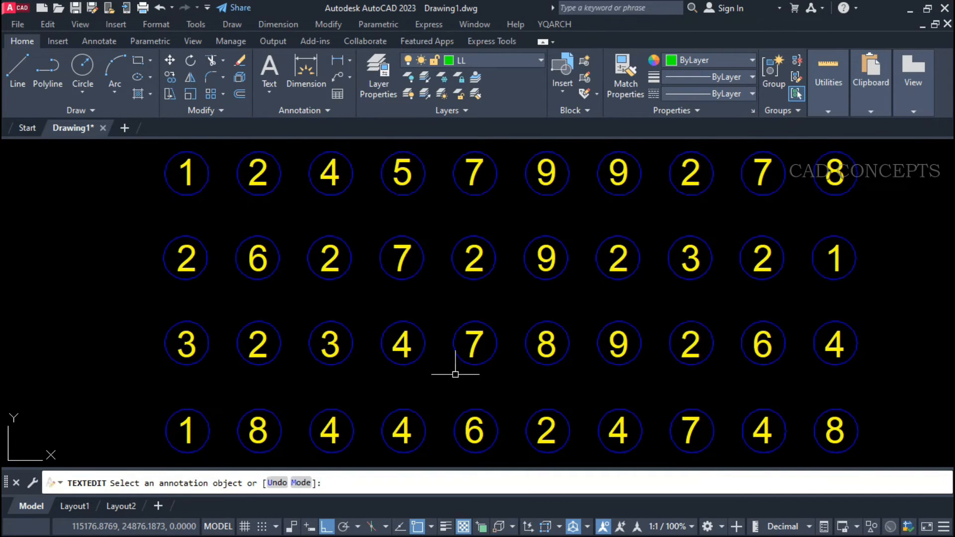
key(Escape)
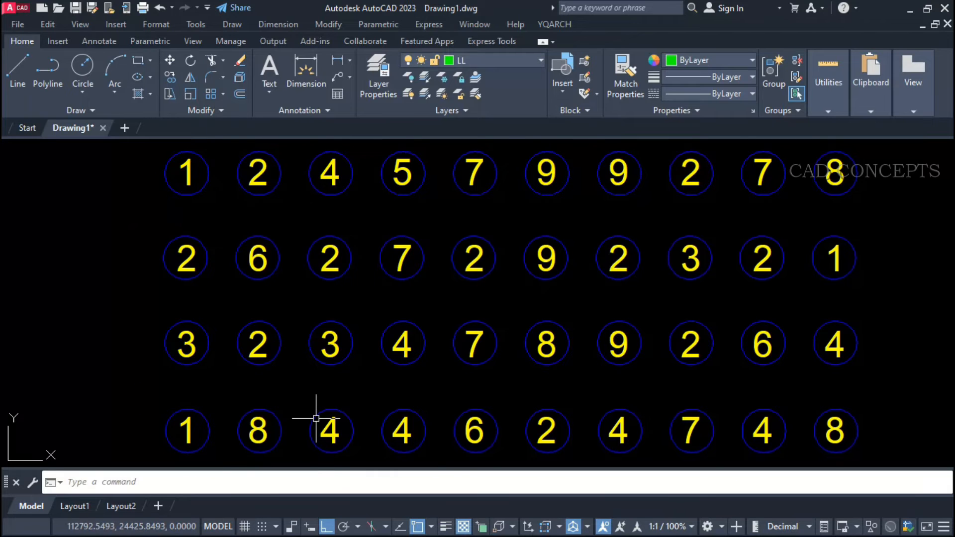
Convert all the circled number texts back to attribute definitions with the TTSX command.
text(TT)
key(Return)
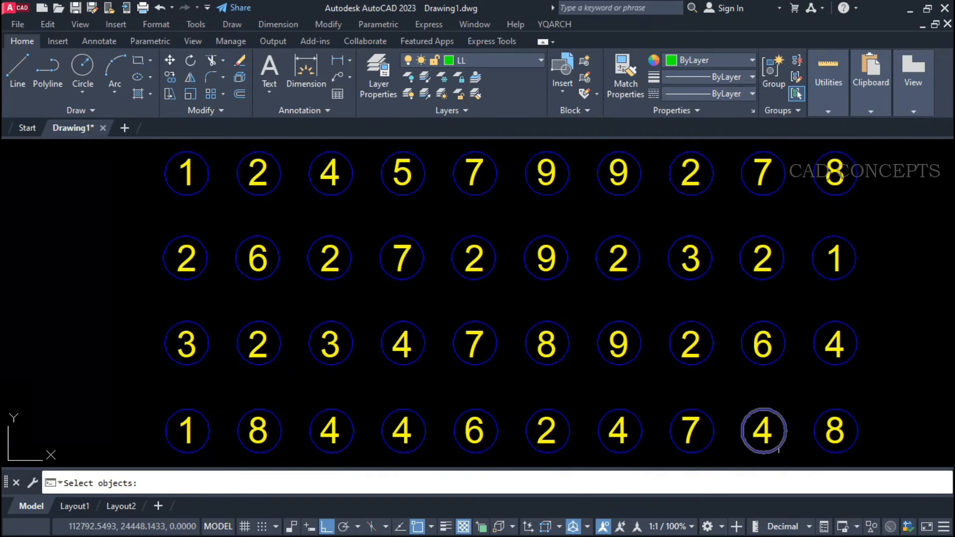
click(873, 450)
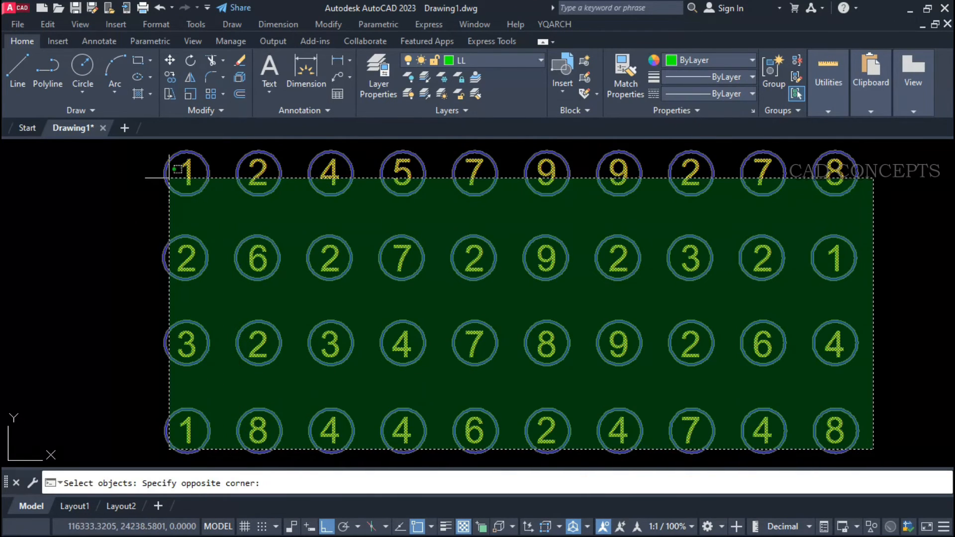
click(170, 169)
key(Return)
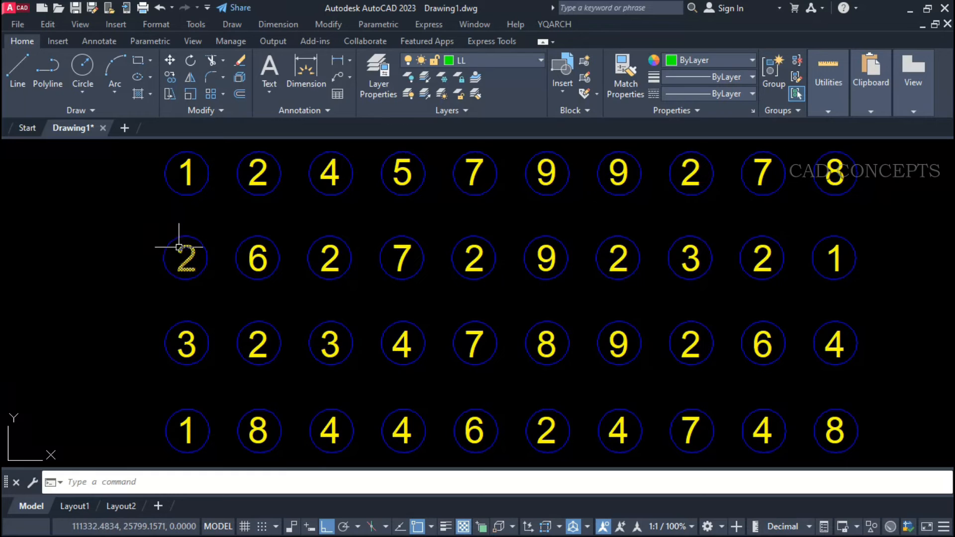
Examine the attribute definitions of several numbers in the second and bottom rows, and select the whole circled grid.
double_click(186, 250)
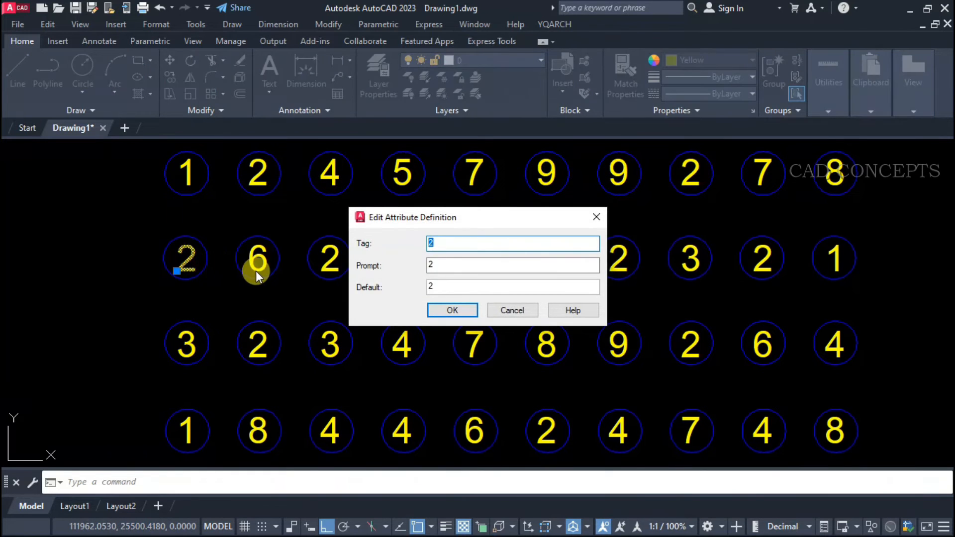
key(Return)
click(314, 264)
key(Return)
click(485, 431)
key(Return)
click(550, 431)
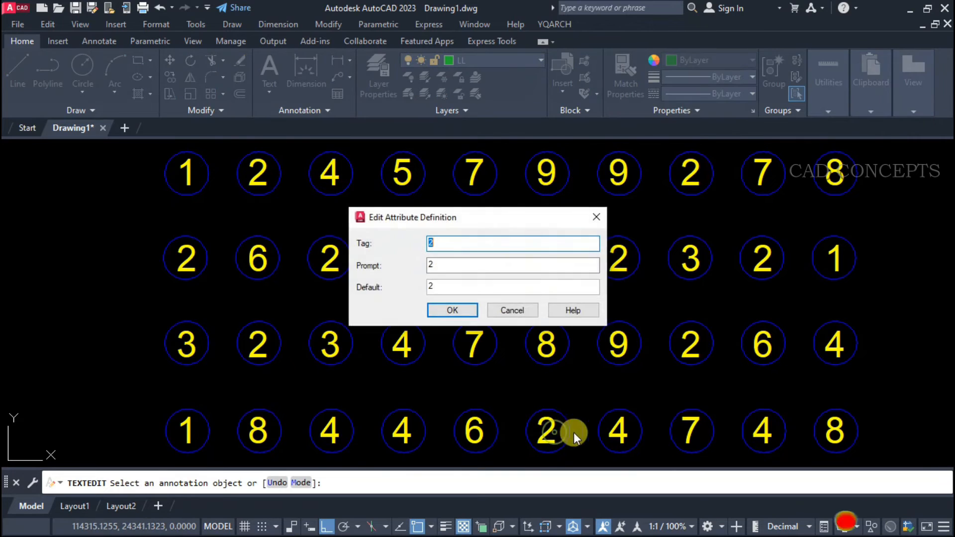
key(Return)
click(611, 432)
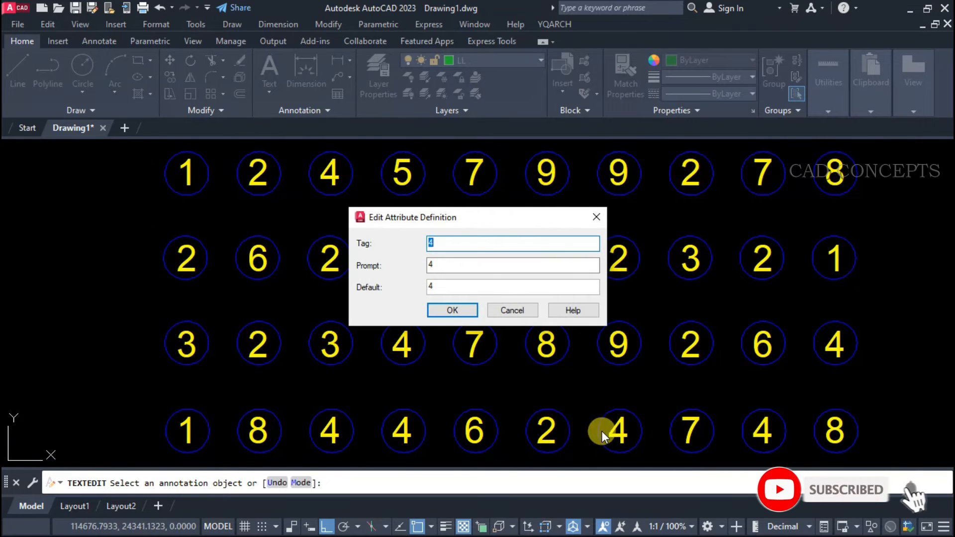
key(Return)
key(Return)
key(Return)
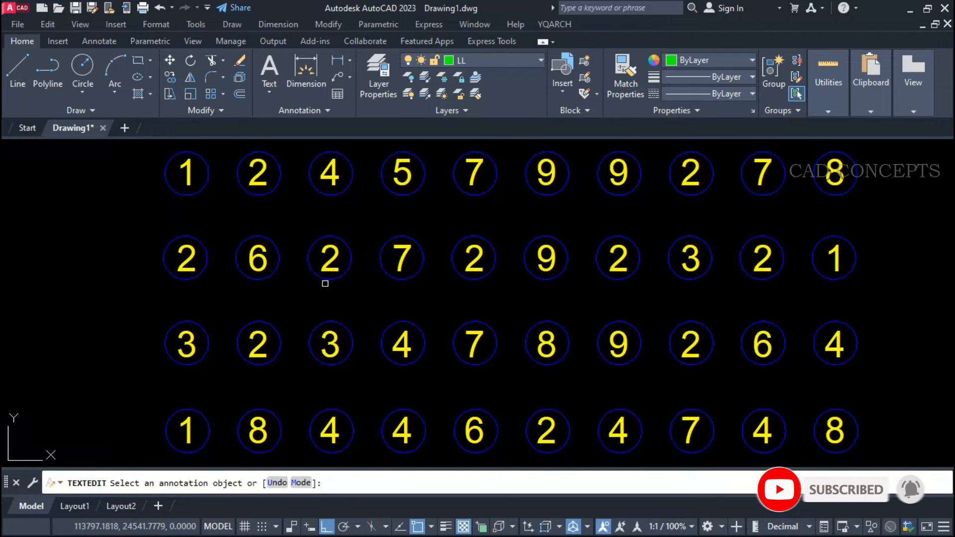
key(Escape)
click(155, 150)
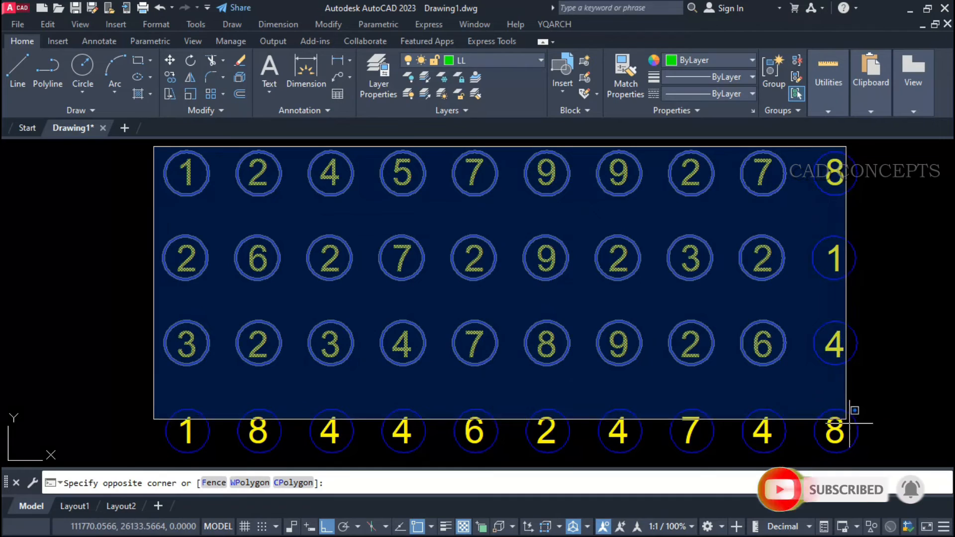
click(906, 450)
key(Escape)
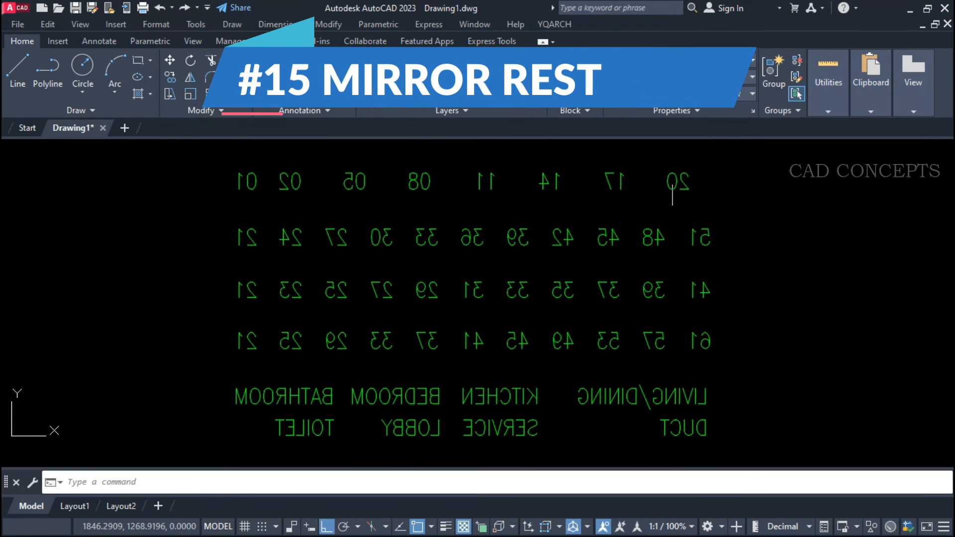
Select the mirrored numbers and room names, individually and all together, to examine their orientation.
click(747, 169)
click(220, 460)
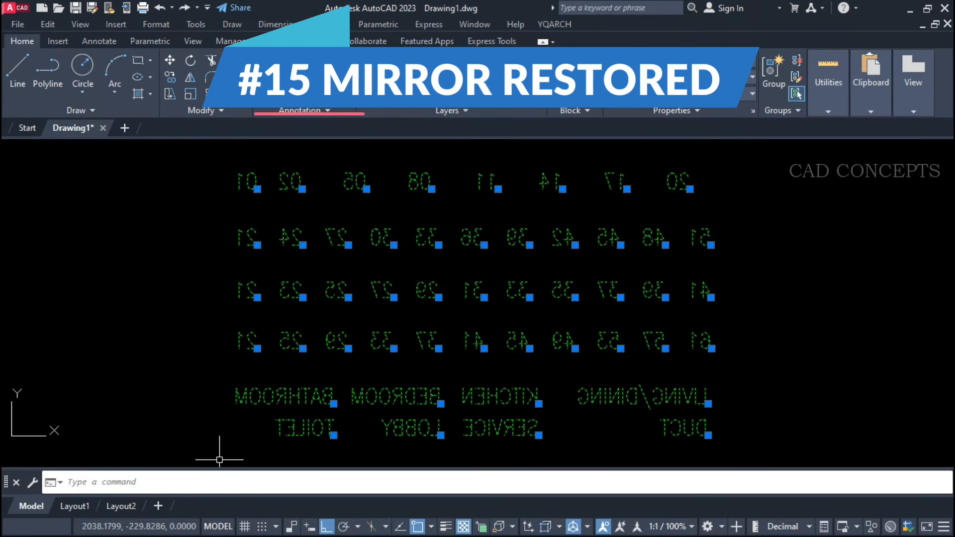
click(756, 450)
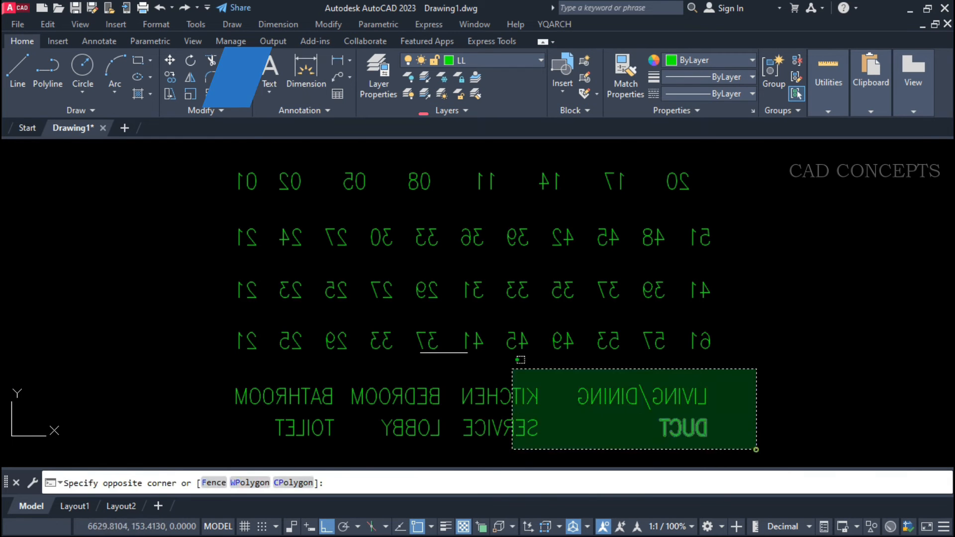
key(Escape)
click(487, 397)
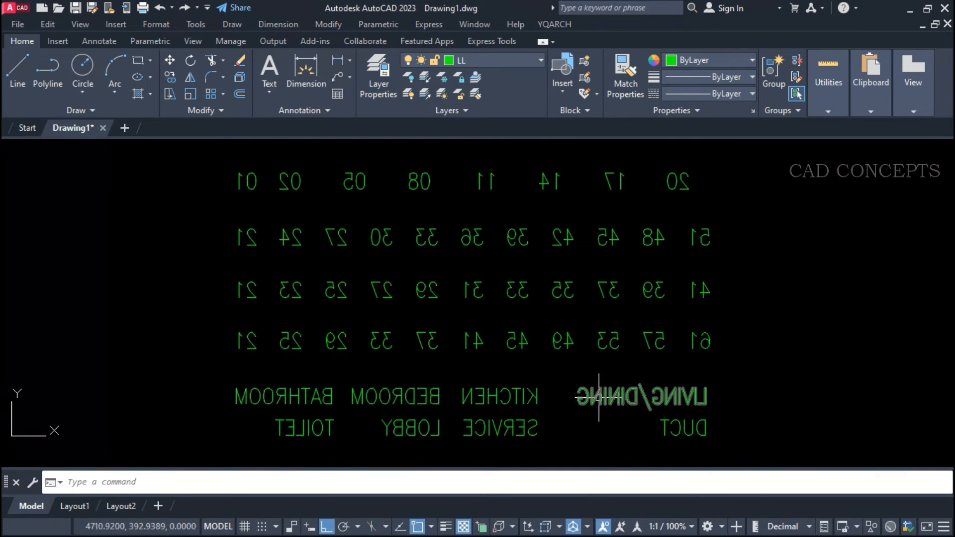
key(Escape)
click(696, 407)
click(624, 437)
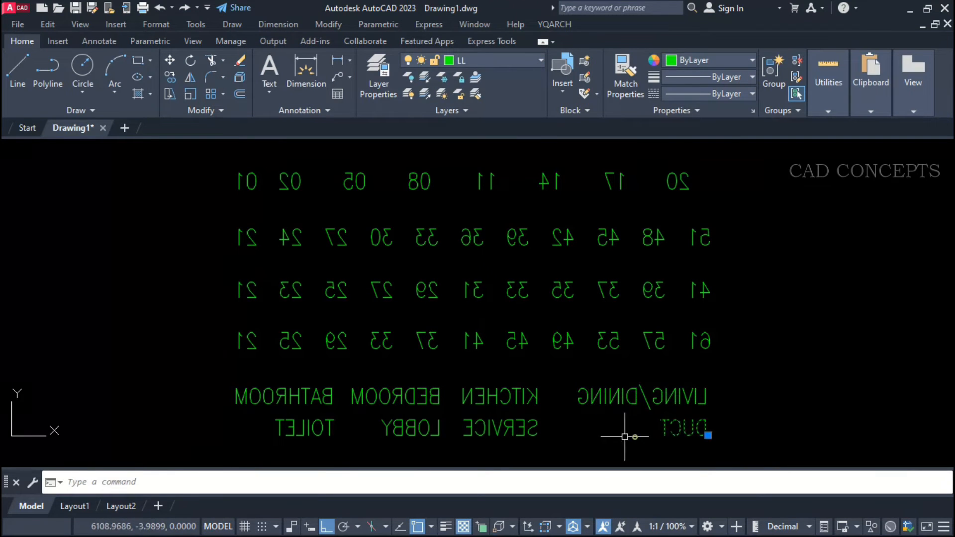
click(520, 437)
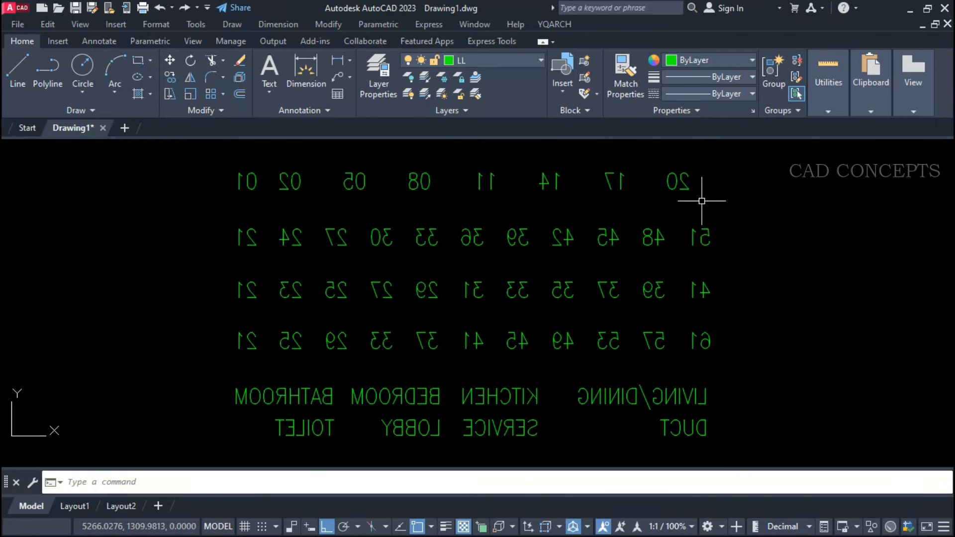
click(718, 188)
click(197, 445)
key(Escape)
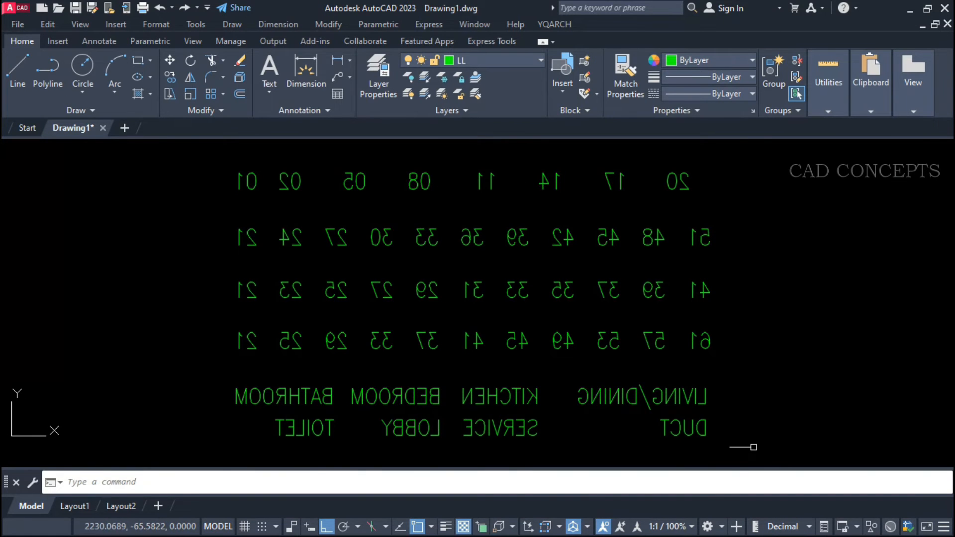
click(770, 446)
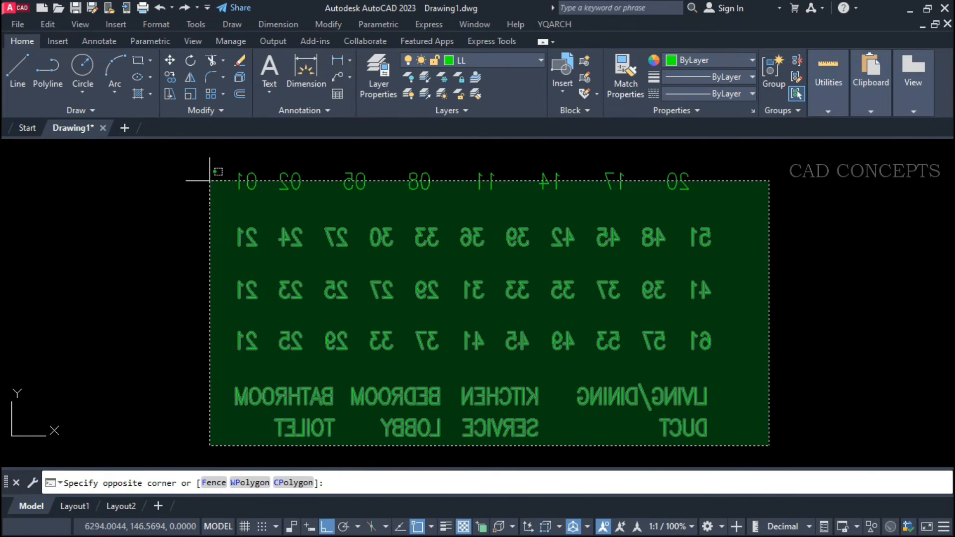
click(209, 180)
key(Escape)
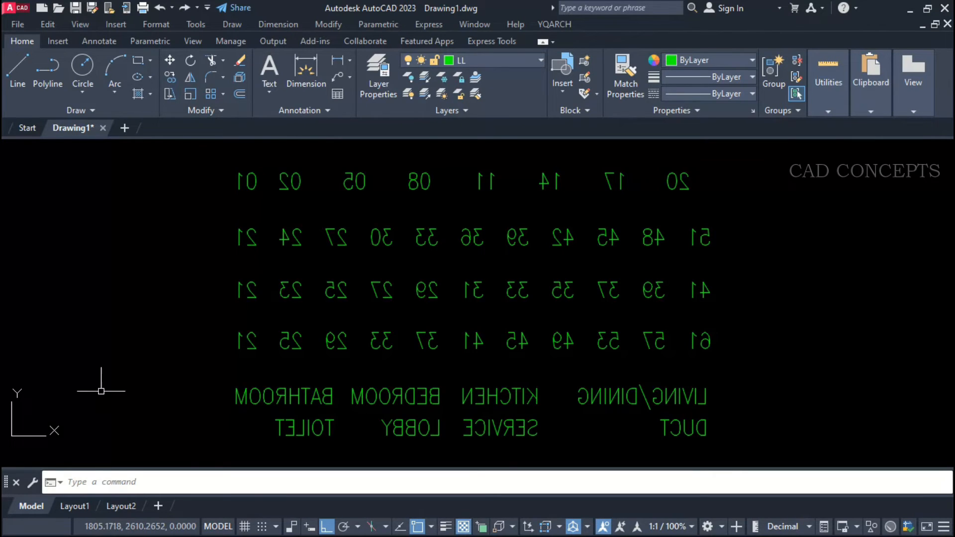
Move the UCS origin to just left of the bottom row of mirrored room names and select the whole text block.
click(12, 436)
click(12, 437)
click(131, 436)
click(130, 437)
click(159, 436)
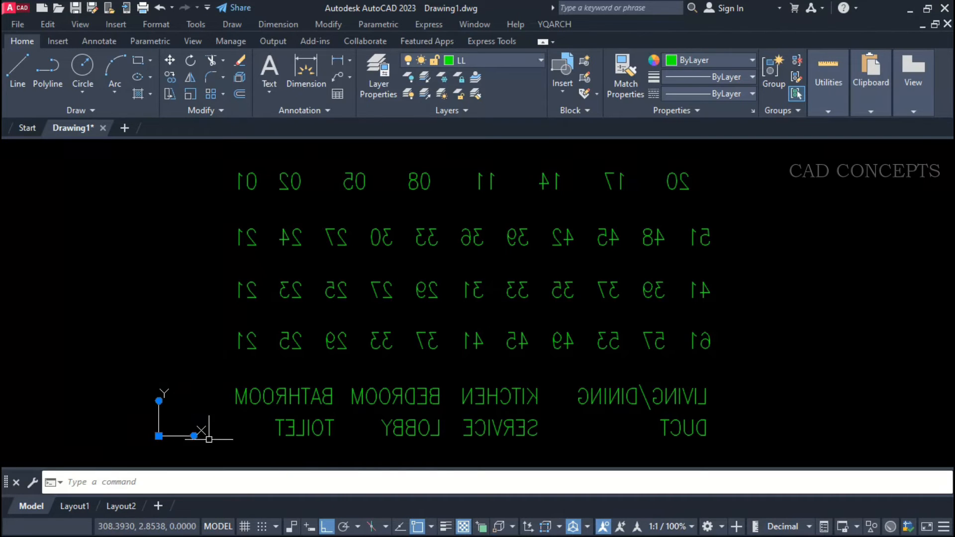
click(224, 145)
click(767, 440)
key(Escape)
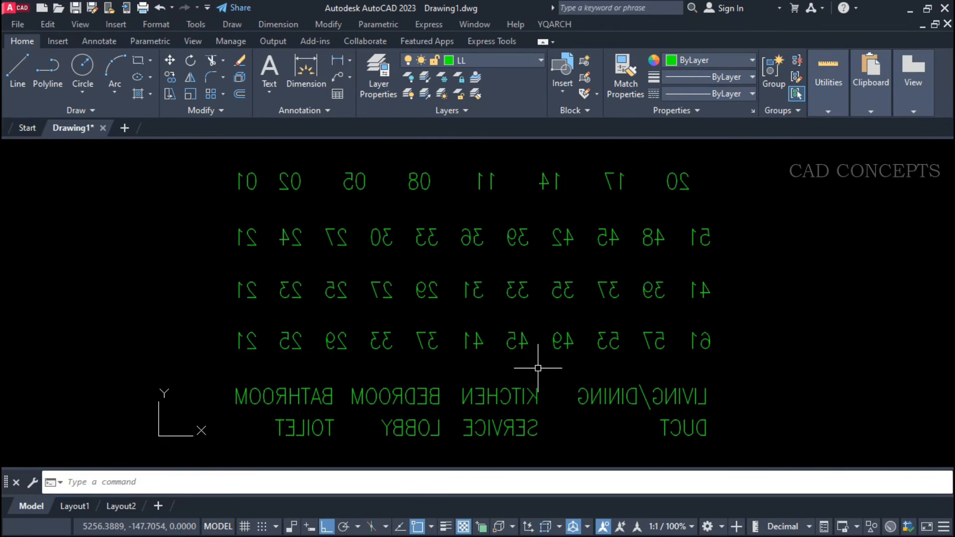
Restore all the mirrored numbers and room names with TTRR, including rotated text, mirrored text and blocks in its settings.
text(TTRR)
key(Return)
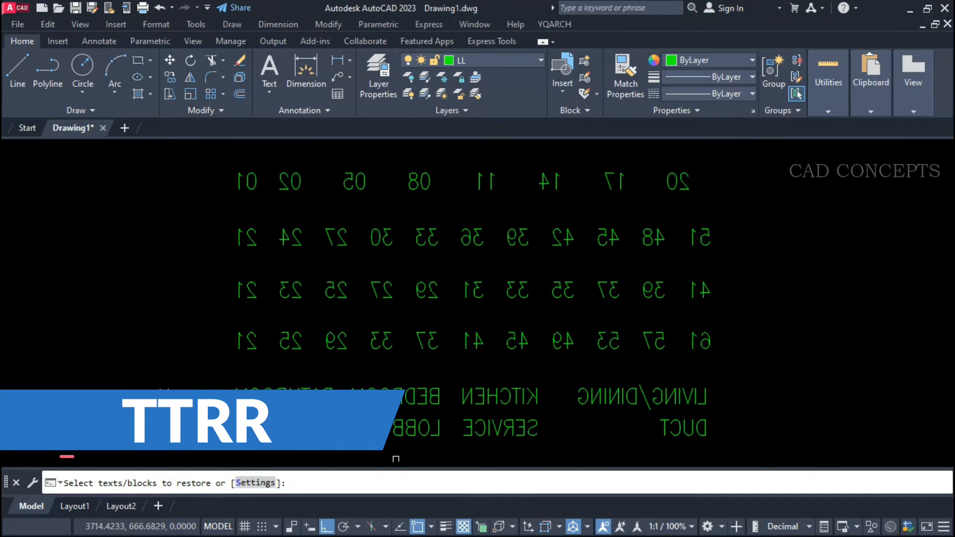
click(259, 485)
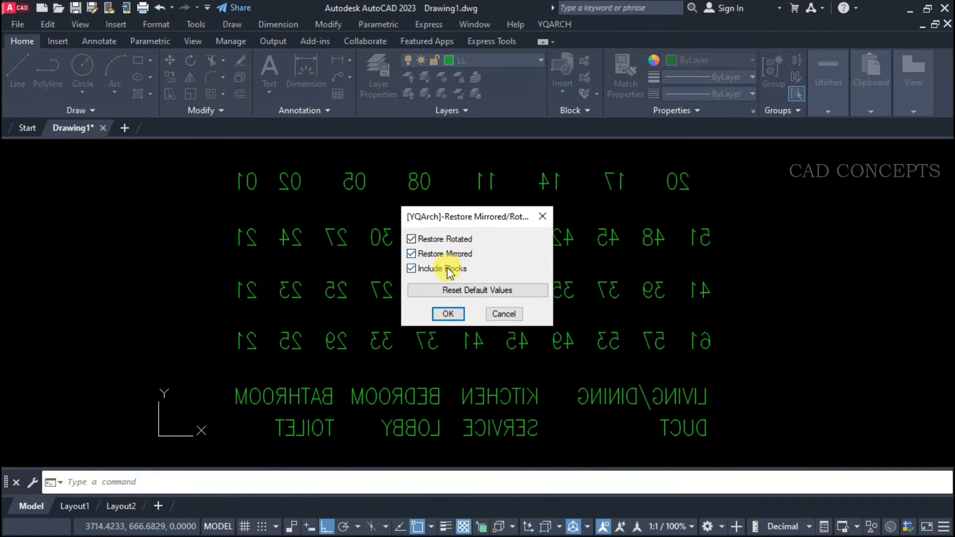
click(448, 314)
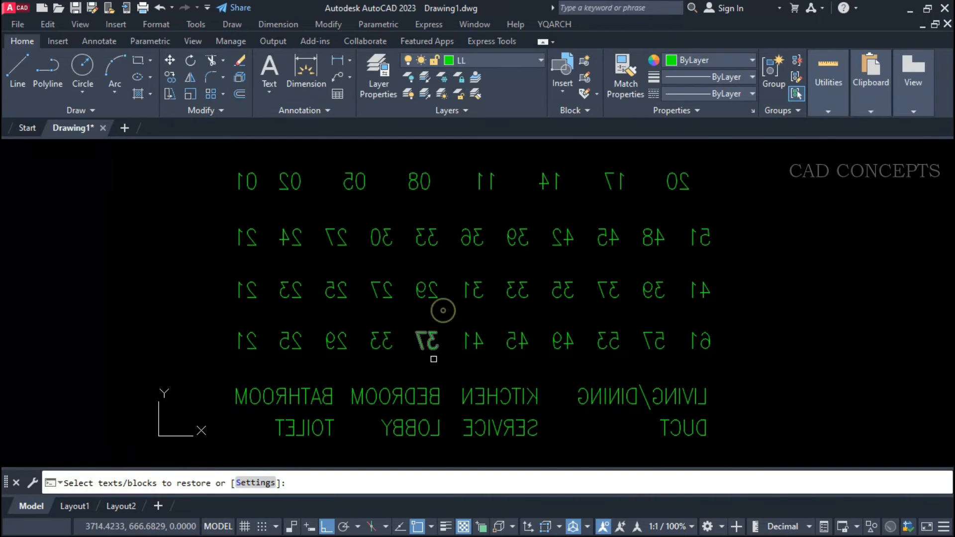
click(768, 170)
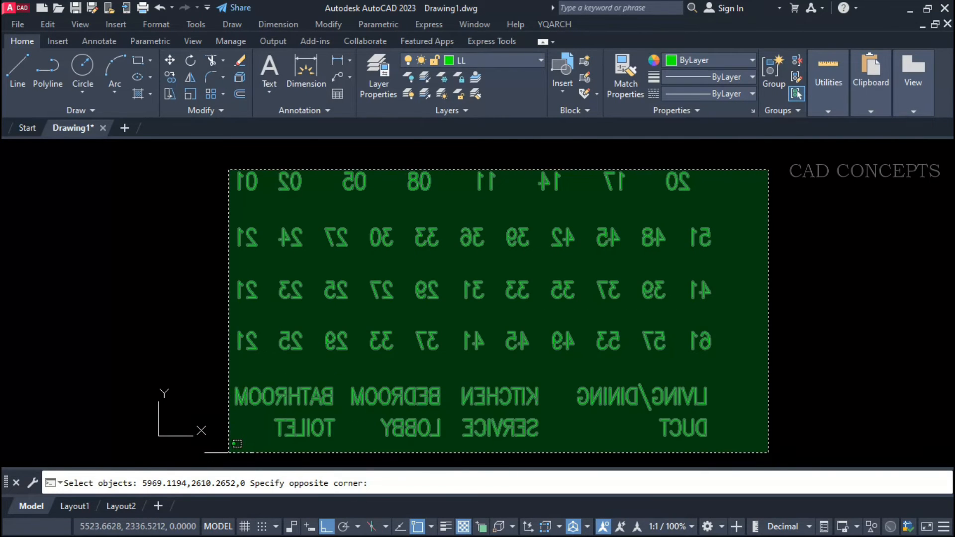
click(229, 452)
key(Return)
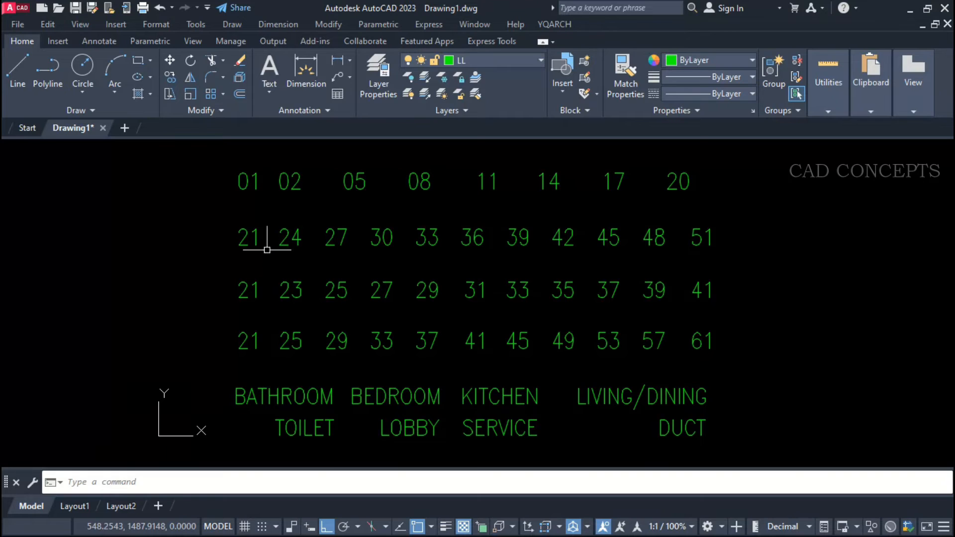
Undo the restoration of the mirrored numbers and room names.
key(ctrl+x)
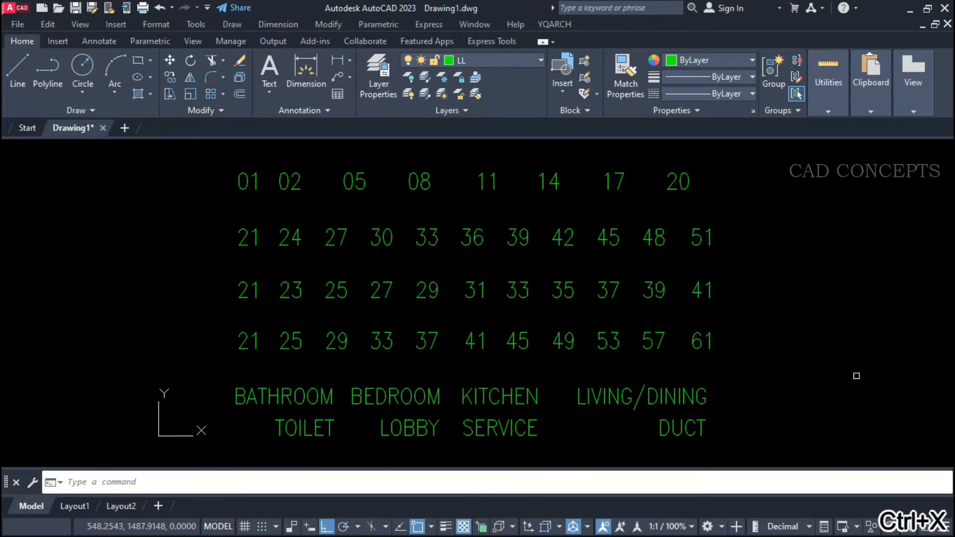
key(Escape)
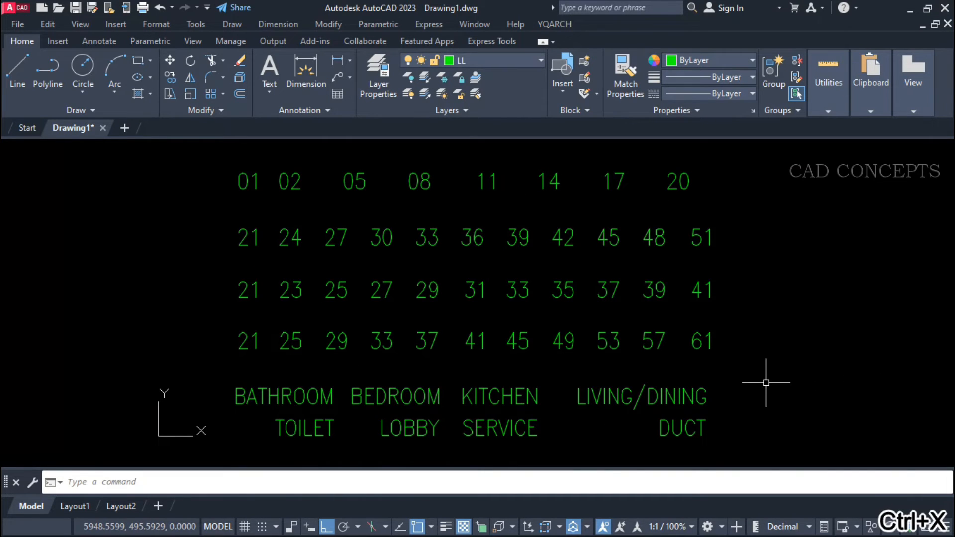
key(ctrl+z)
key(ctrl+z)
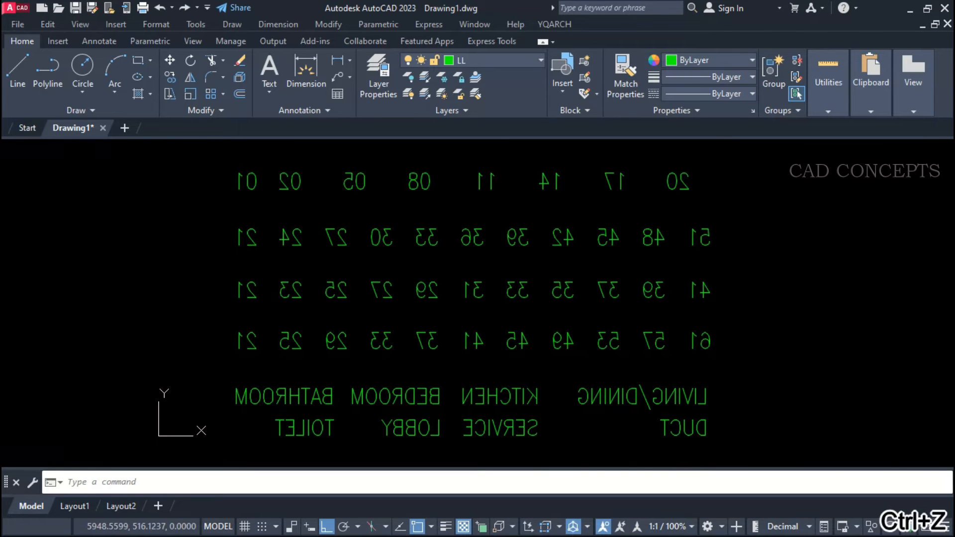
Run TTRR on the entire block of mirrored numbers and room names to make the text read normally.
text(TT)
key(Return)
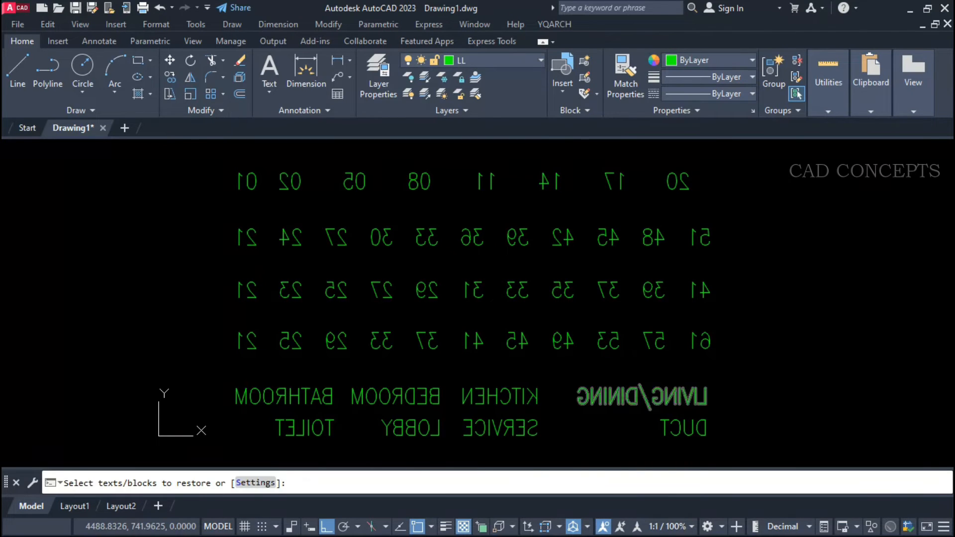
click(766, 435)
click(241, 162)
key(Return)
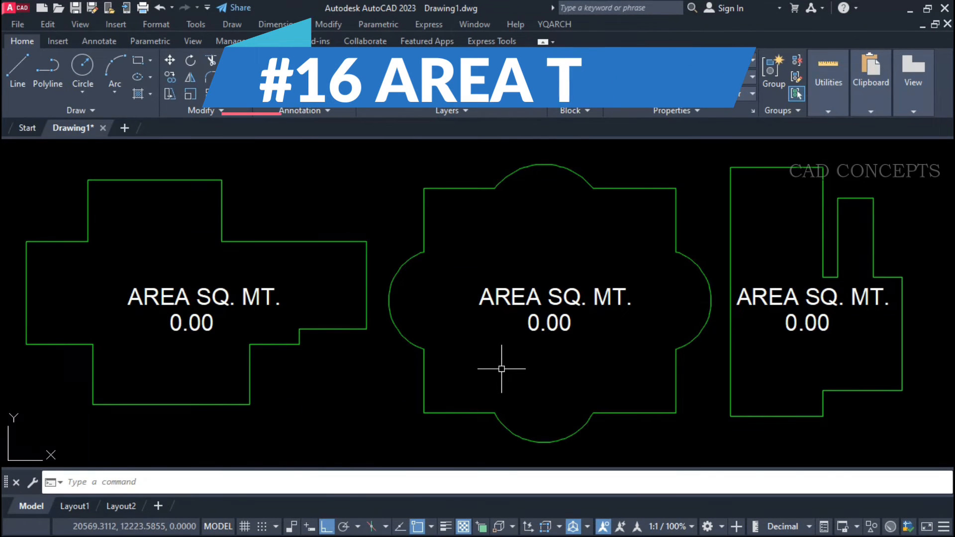
Select the three closed outlines around the AREA SQ. MT. labels to examine their shapes.
click(461, 280)
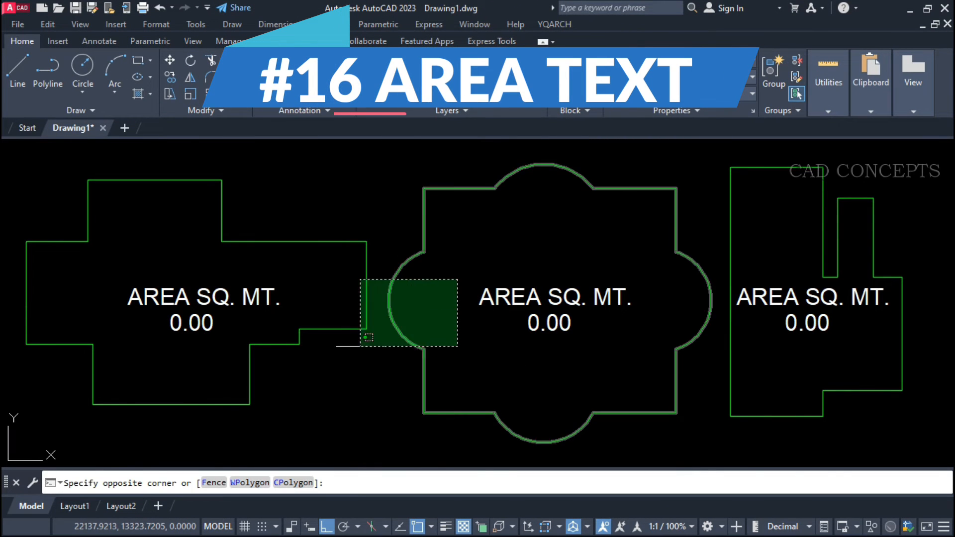
click(341, 358)
click(903, 357)
click(675, 402)
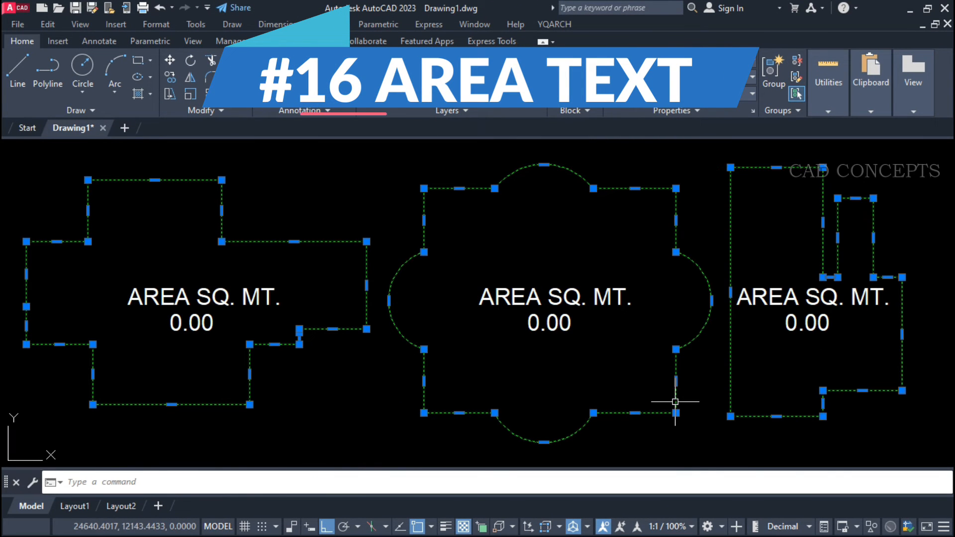
key(Escape)
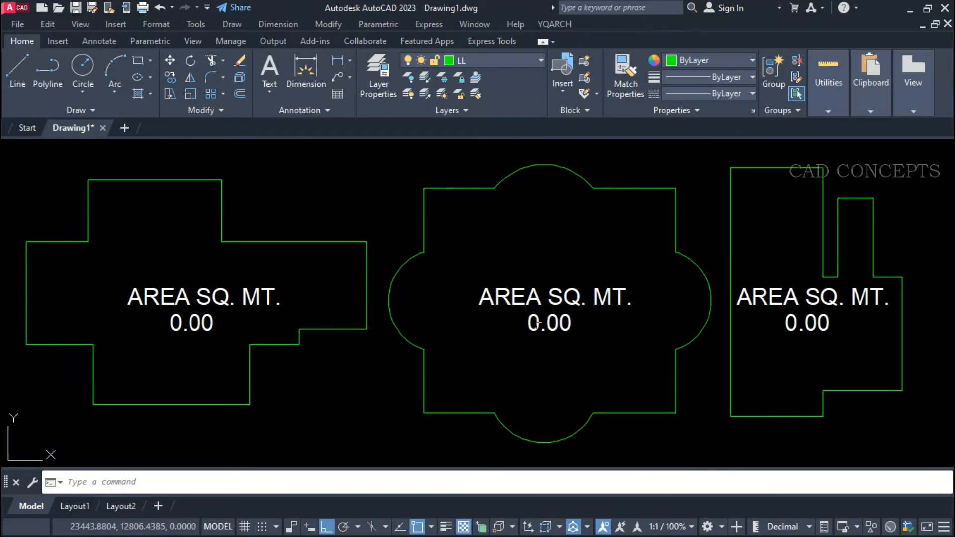
click(424, 253)
click(368, 247)
click(723, 282)
key(Escape)
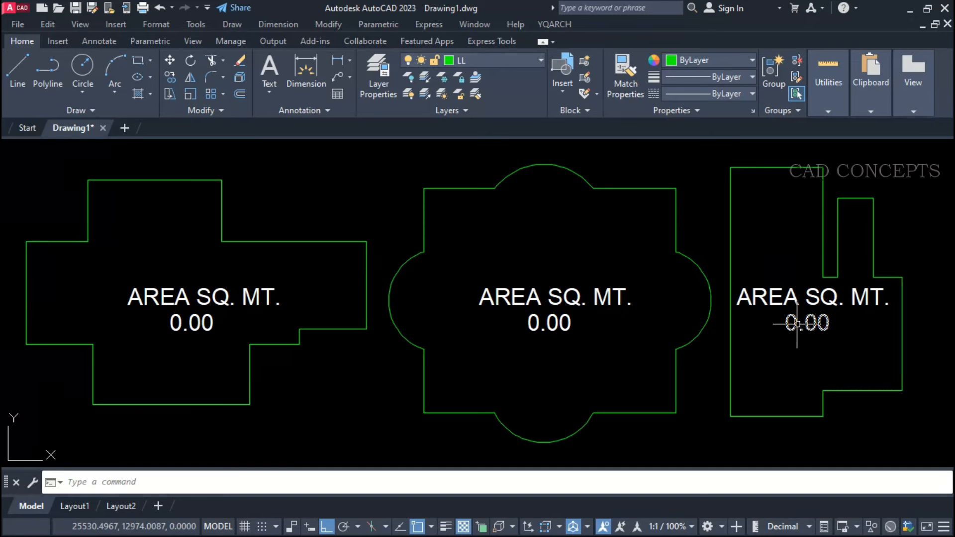
Write the area of the cross-shaped outline into its 0.00 text with the PMJ command.
text(PMK)
key(BackSpace)
text(J)
right_click(621, 357)
click(221, 197)
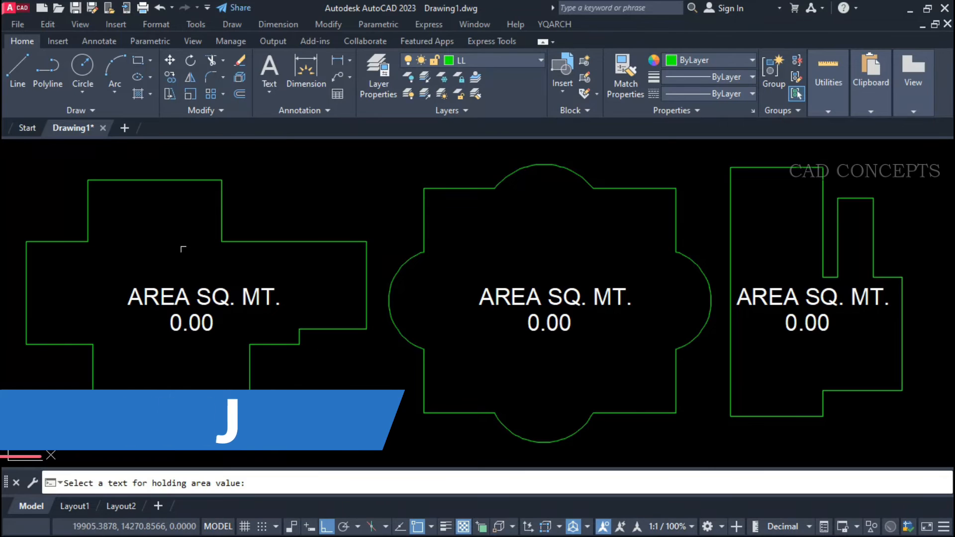
click(192, 319)
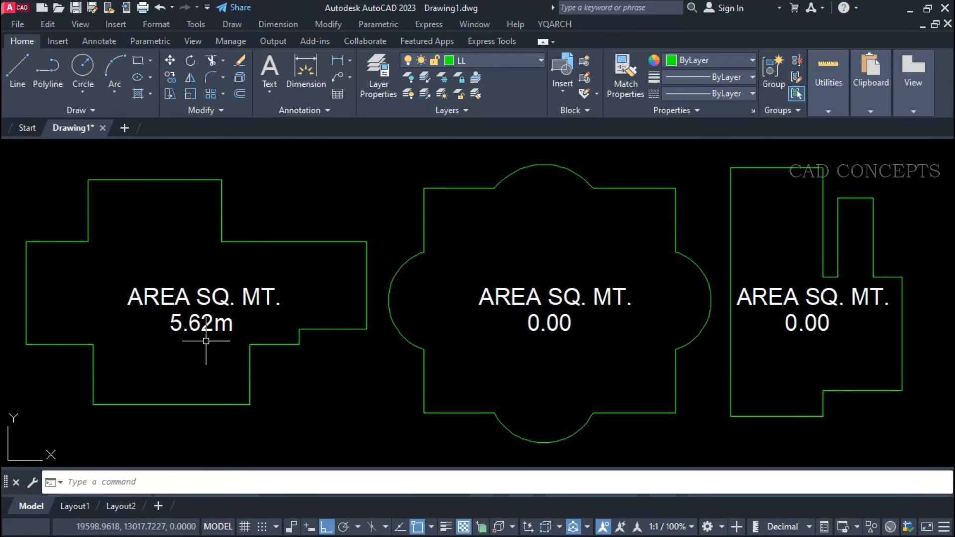
Write the areas of the outline with curved sides and the narrow stepped outline into their own 0.00 texts.
key(space)
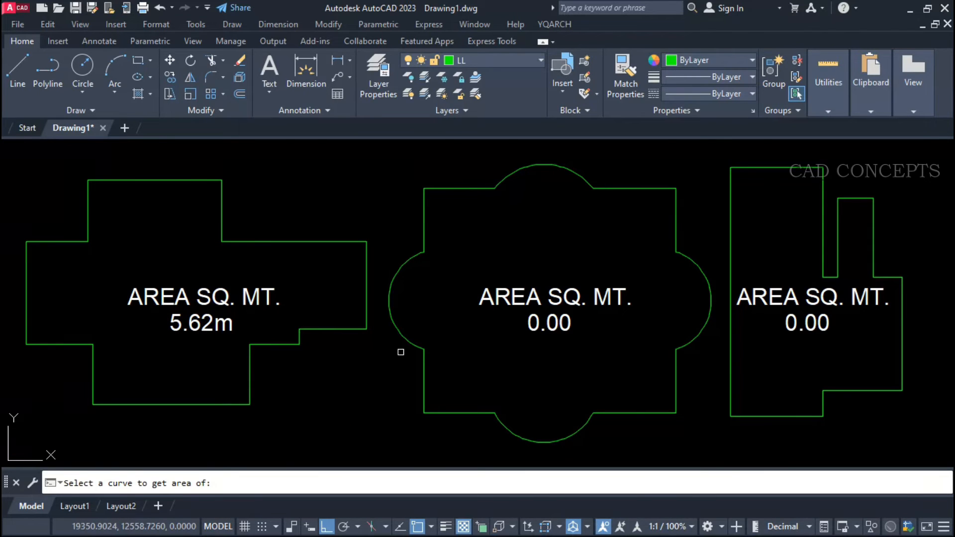
click(405, 337)
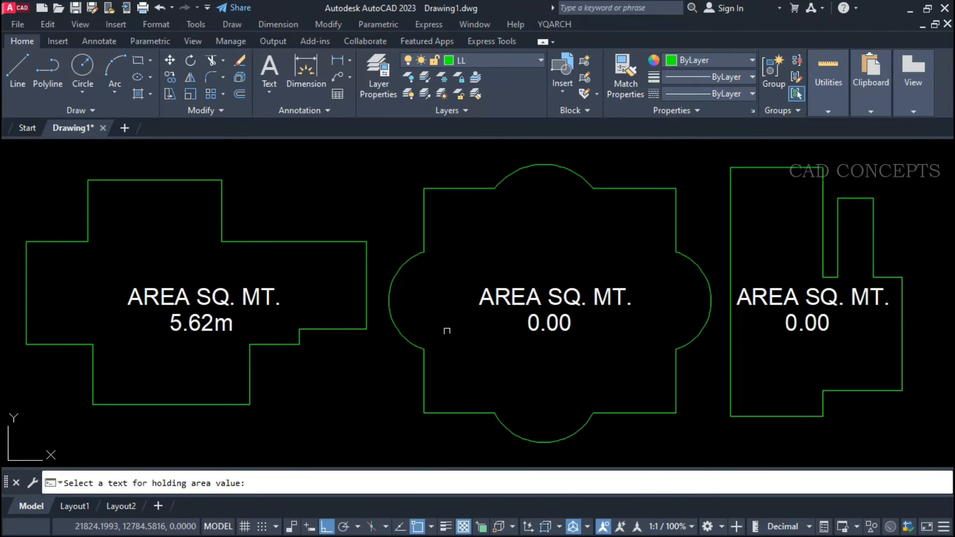
click(527, 323)
key(space)
click(731, 354)
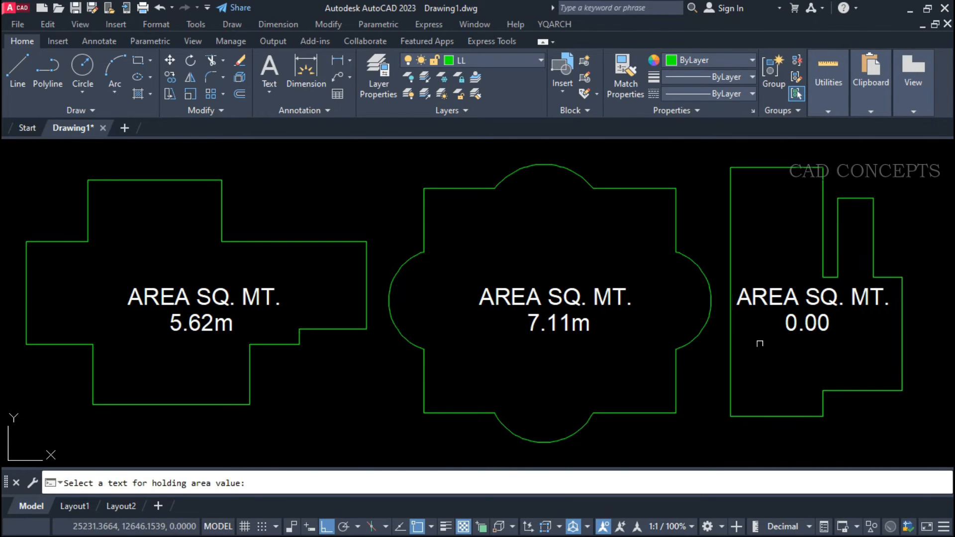
click(788, 329)
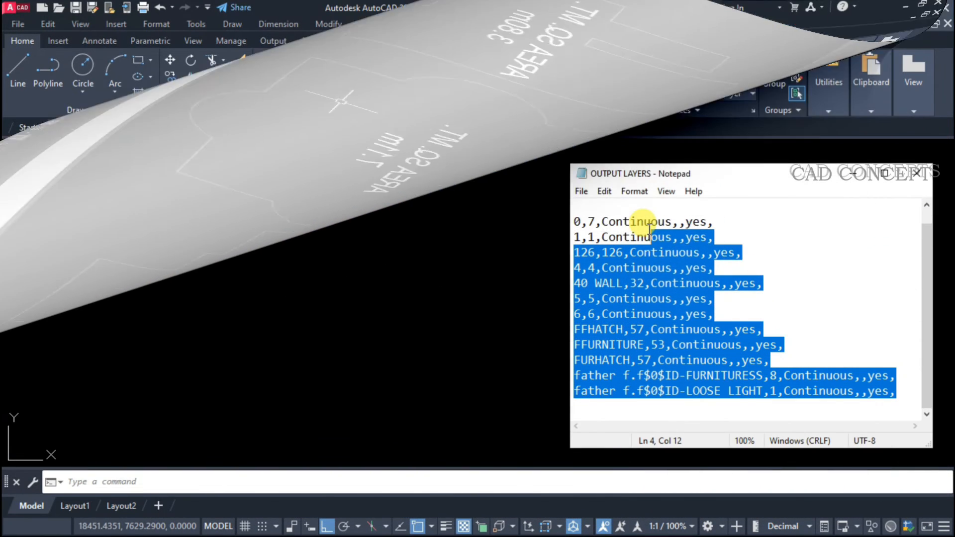
Examine the layer lines of the OUTPUT LAYERS text file in Notepad.
drag(649, 229, 569, 209)
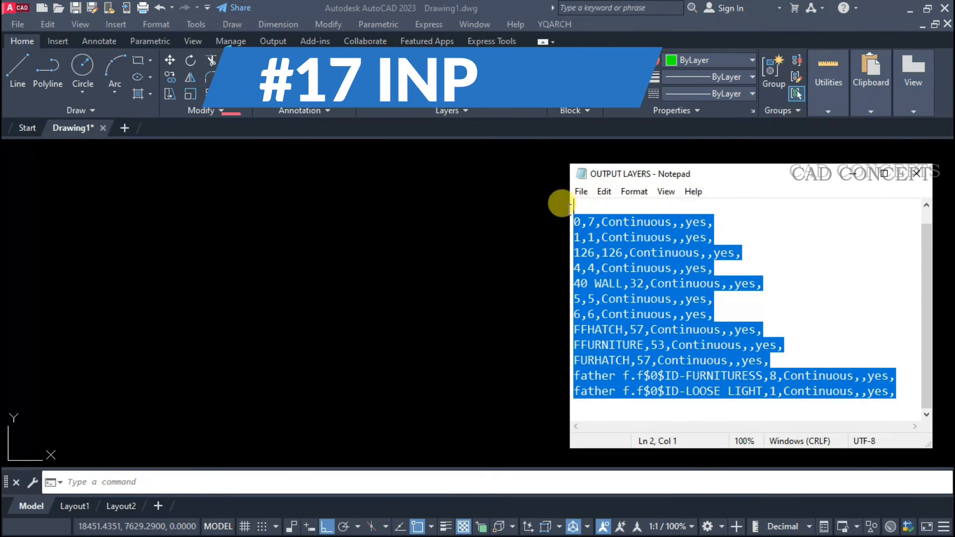
click(622, 271)
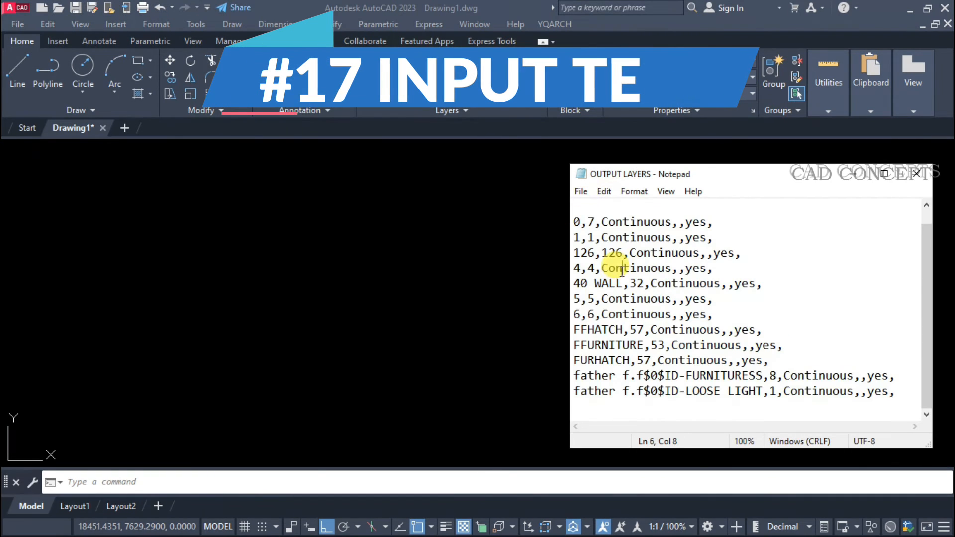
scroll(603, 251, up, 1)
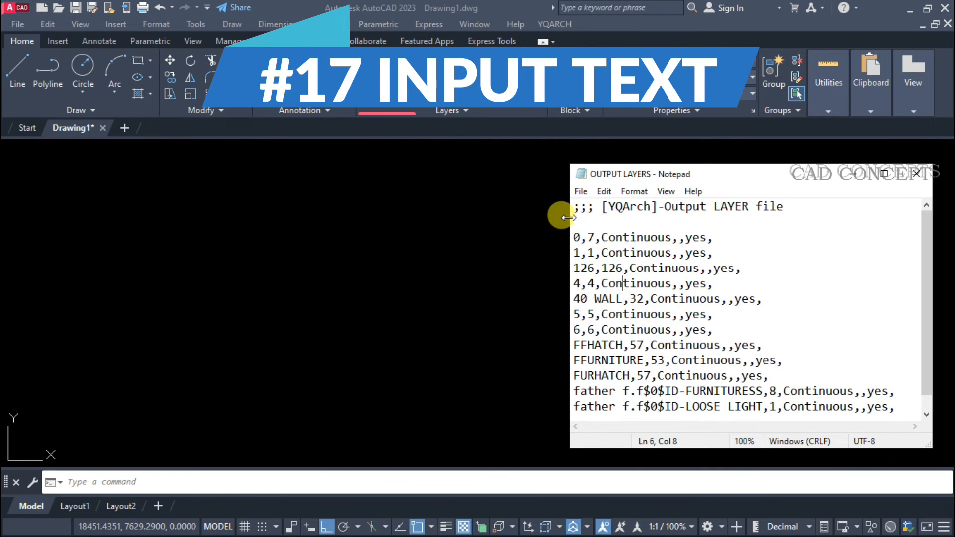
scroll(703, 386, down, 1)
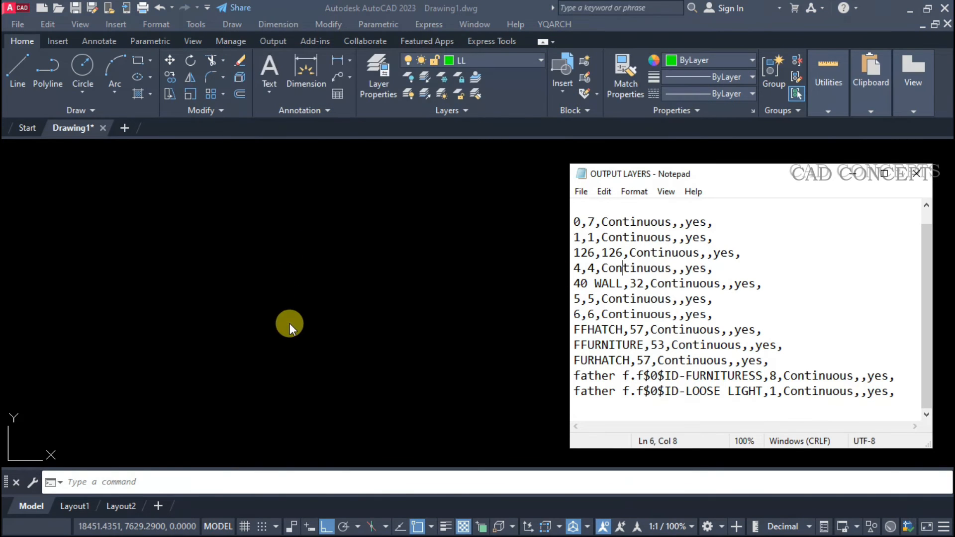
Switch to AutoCAD, load the OUTPUT LAYERS text file with the CTT command, and pick the text's start point and height.
click(341, 306)
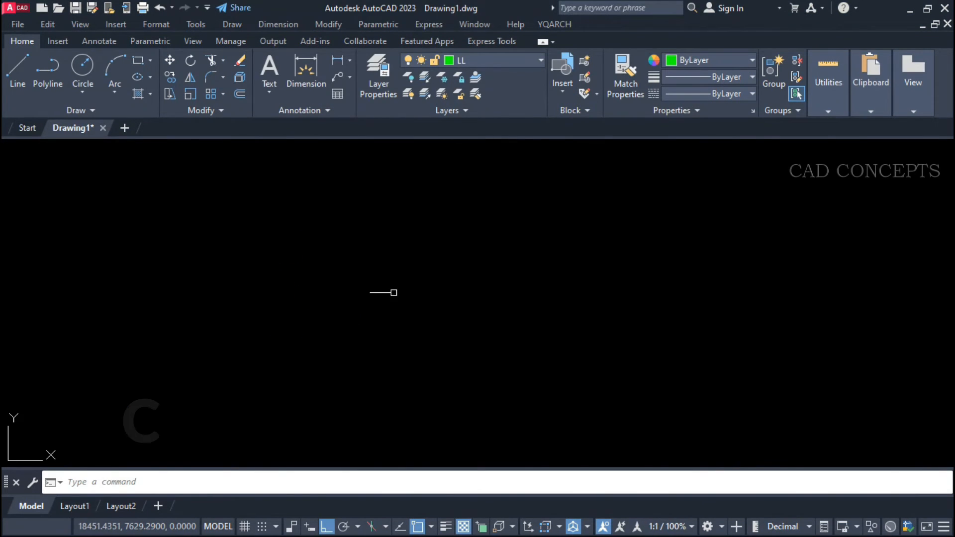
text(c)
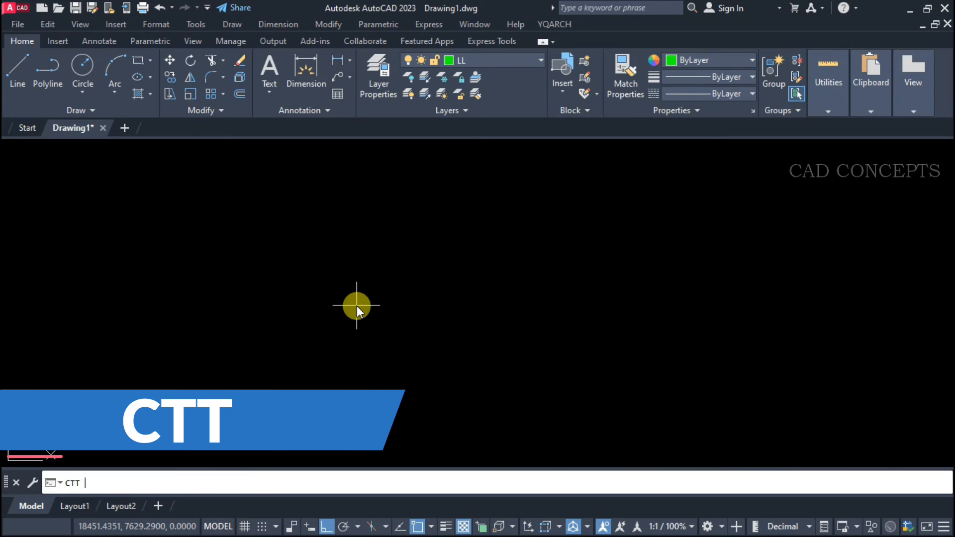
text(tt)
key(Return)
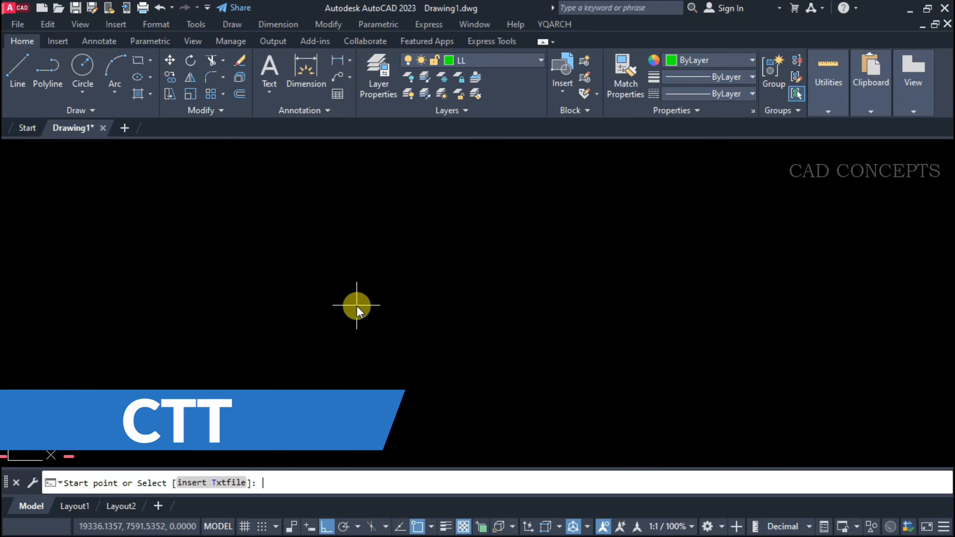
click(219, 483)
click(384, 231)
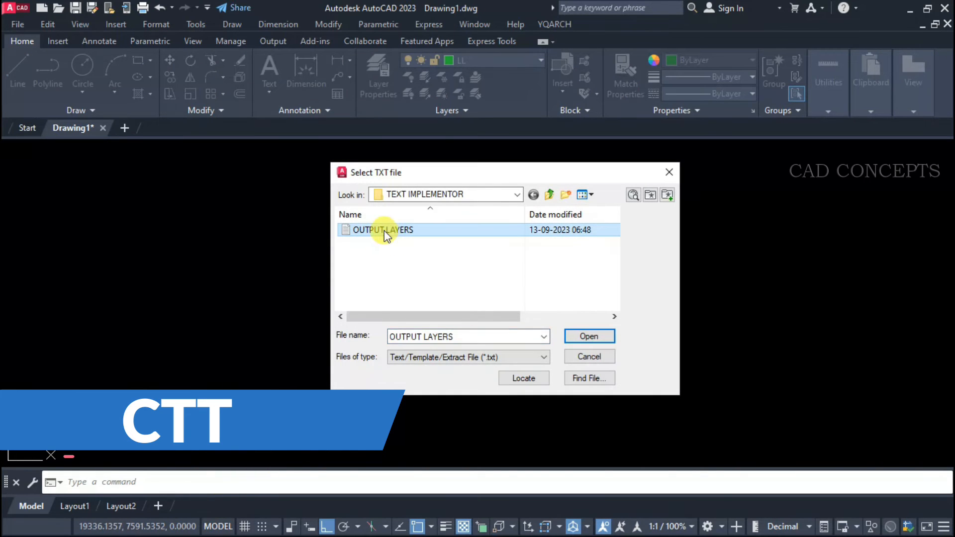
click(588, 337)
click(351, 362)
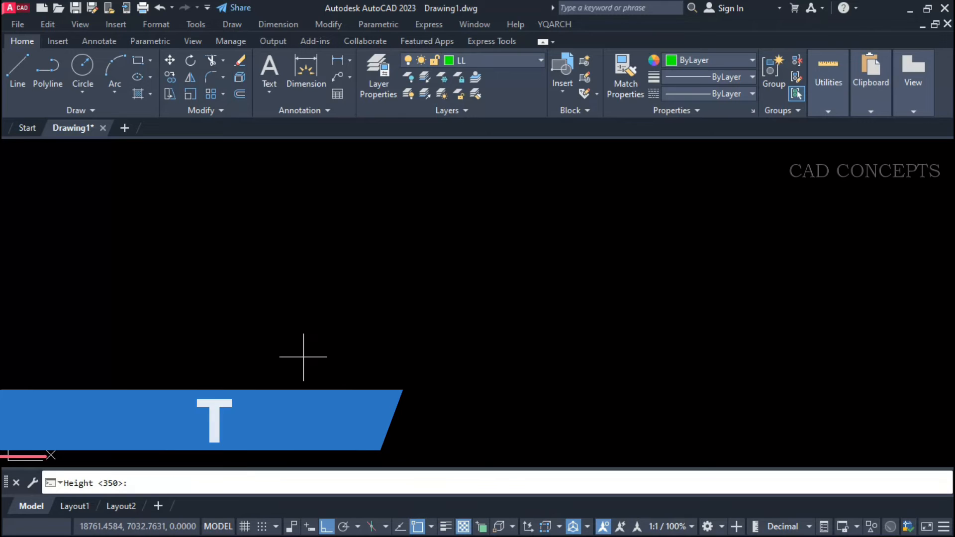
click(575, 350)
click(486, 299)
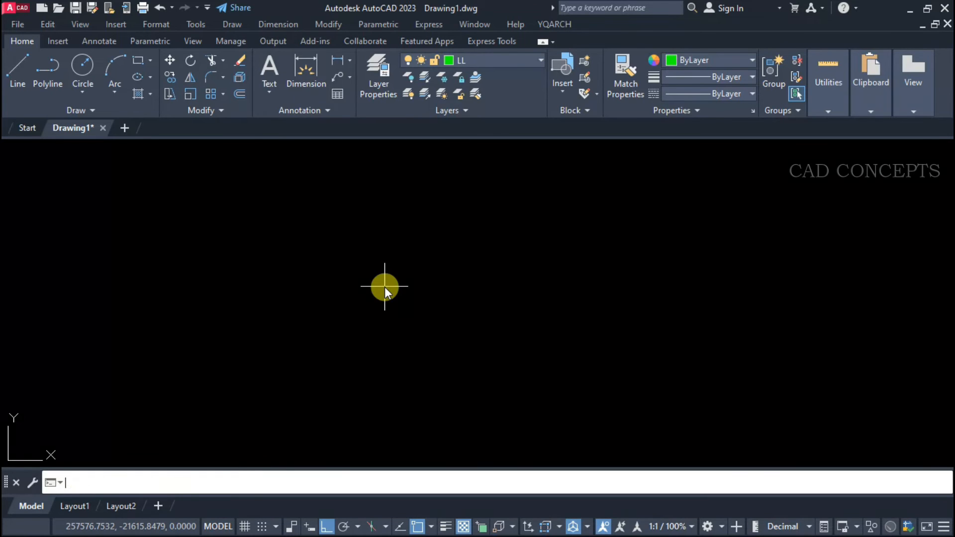
Repeat the CTT text-file import with OUTPUT LAYERS and place its lines in an empty area of the drawing.
key(Return)
click(215, 482)
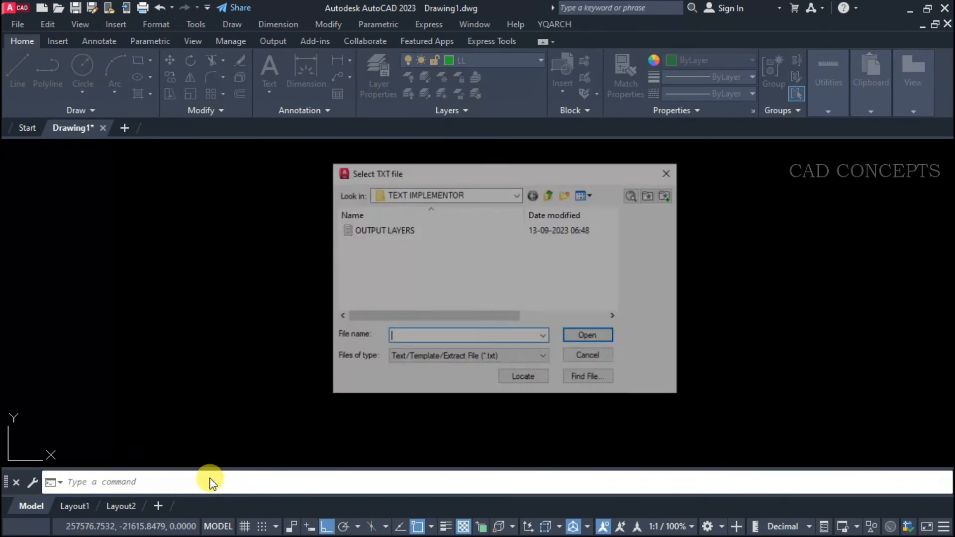
click(370, 230)
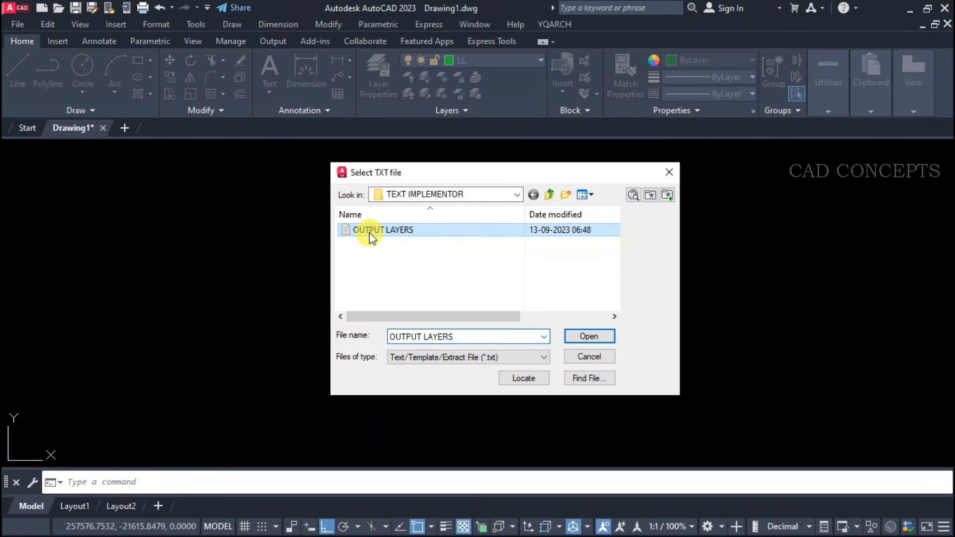
click(581, 335)
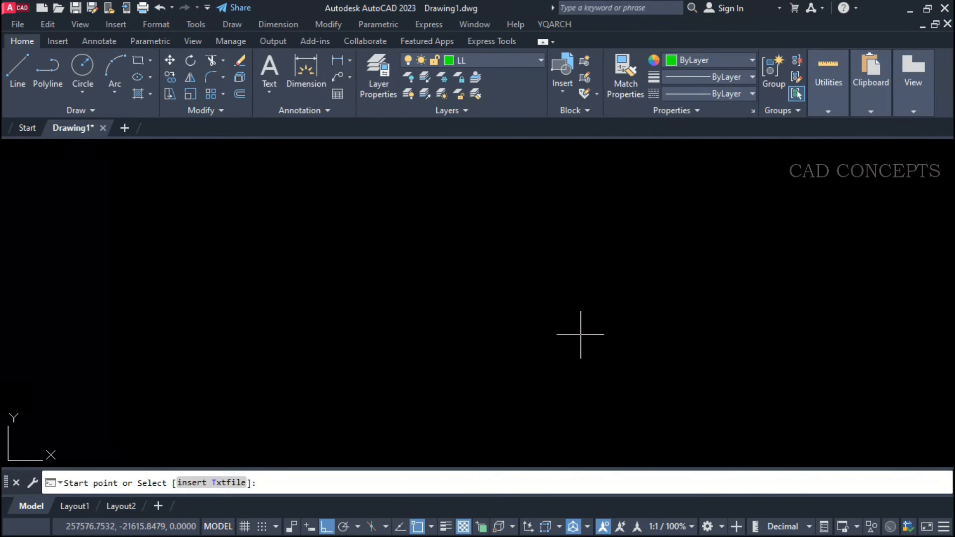
click(160, 413)
scroll(290, 326, up, 5)
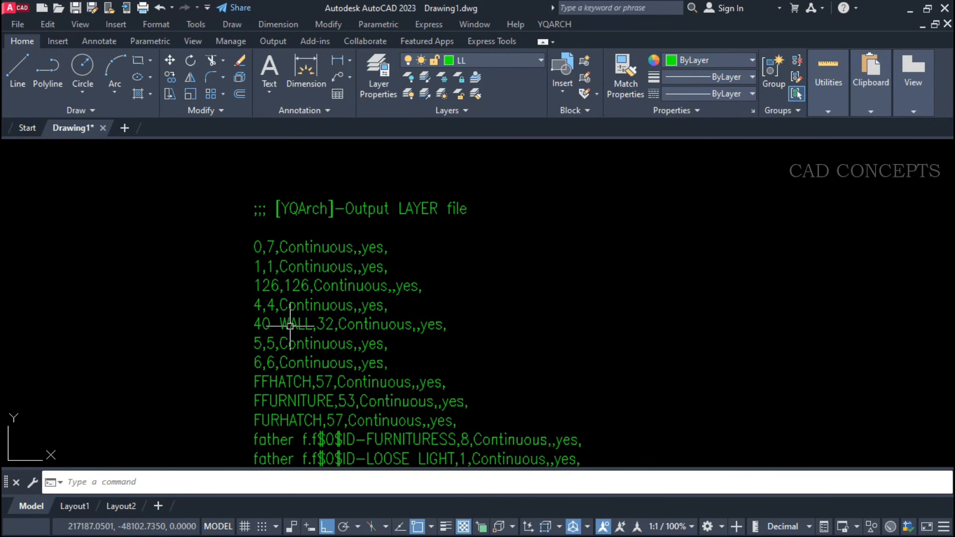
Select the imported layer-list lines several times to examine them as drawing text.
middle_drag(366, 328, 392, 289)
drag(536, 162, 209, 426)
key(Escape)
drag(368, 440, 283, 157)
key(Escape)
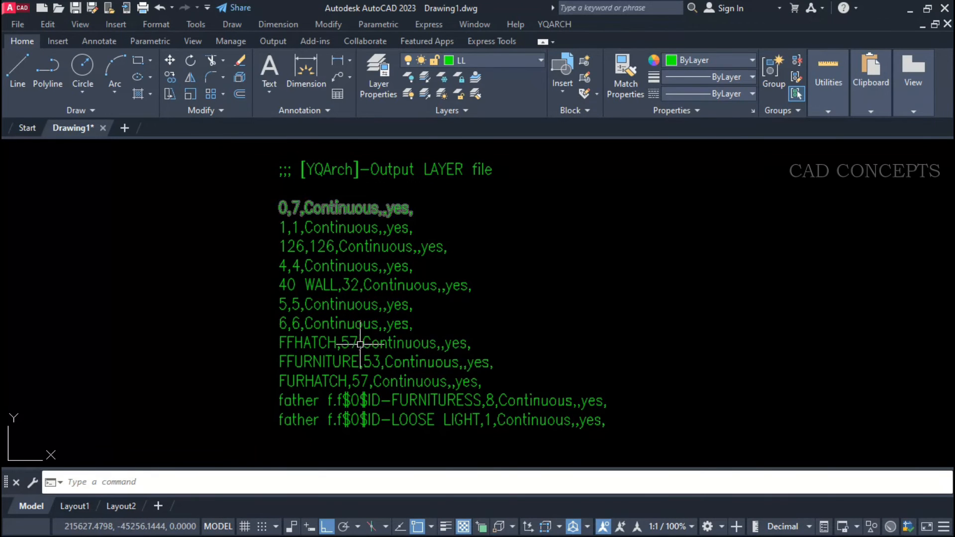
click(257, 433)
click(714, 146)
key(Escape)
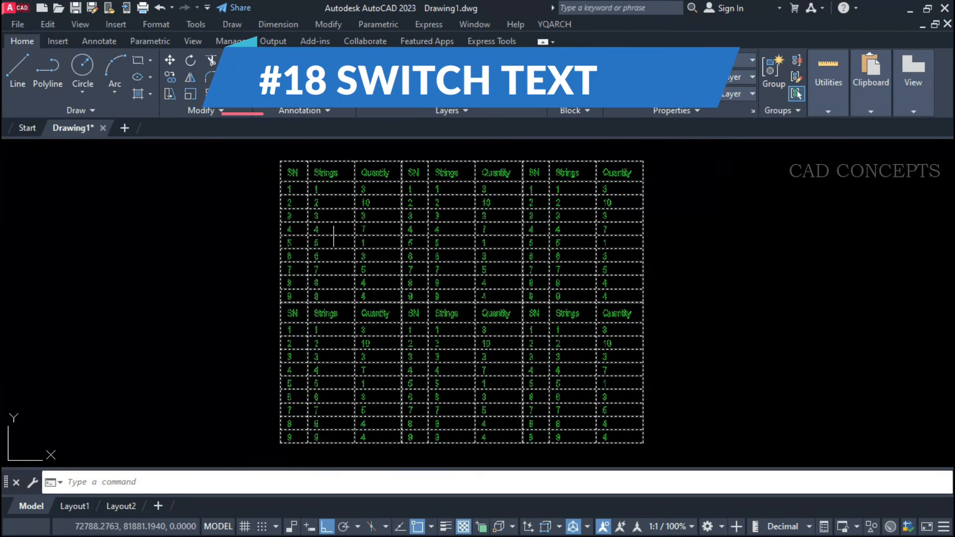
Switch all text in the SN, Strings and Quantity tables to the YQ_DIM text style with the TTU command.
scroll(300, 209, up, 8)
scroll(304, 222, down, 3)
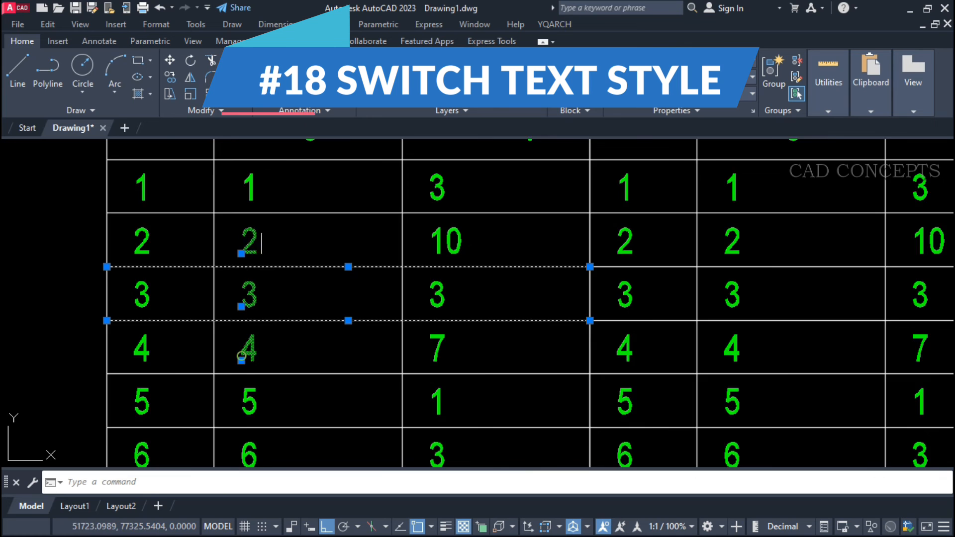
scroll(279, 259, down, 5)
middle_drag(383, 260, 432, 226)
text(ttu)
key(Return)
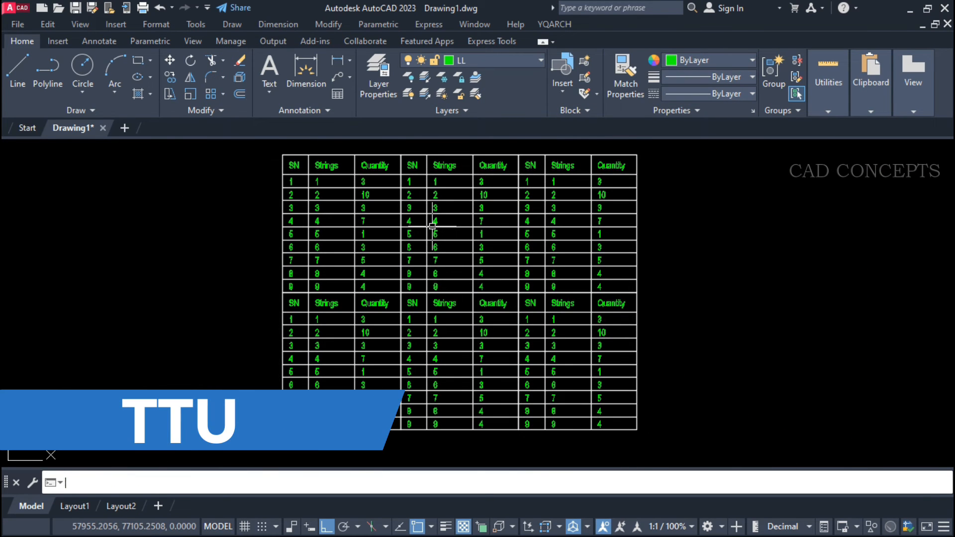
key(Return)
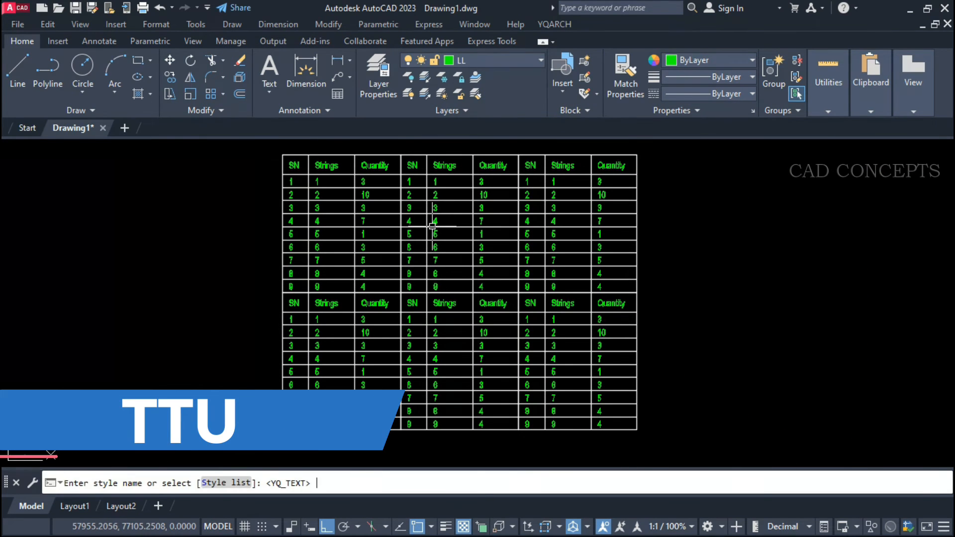
click(249, 484)
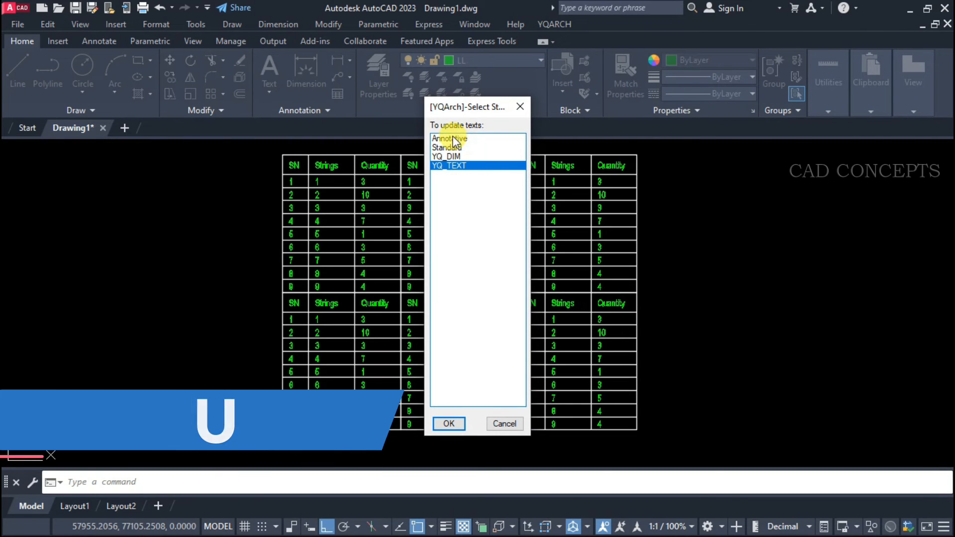
click(451, 139)
click(448, 155)
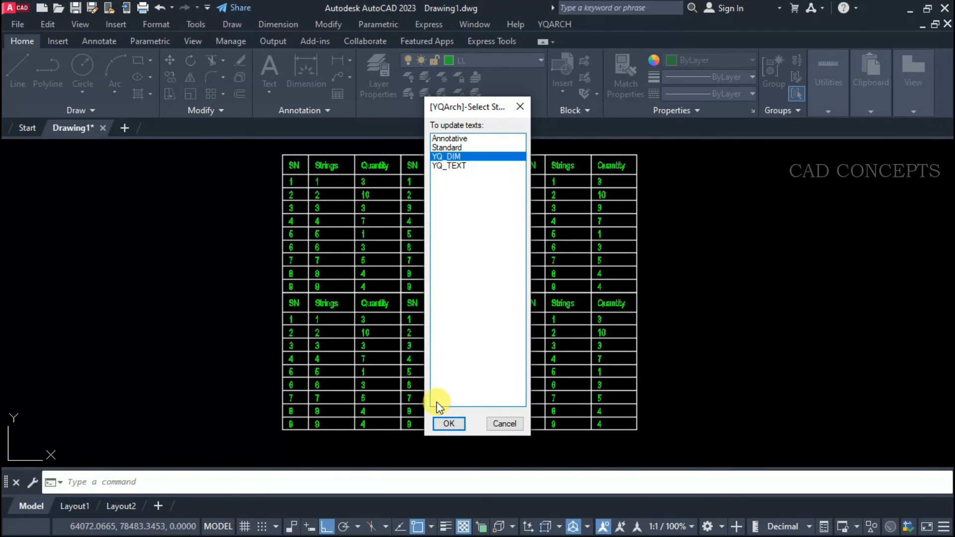
click(449, 423)
click(253, 448)
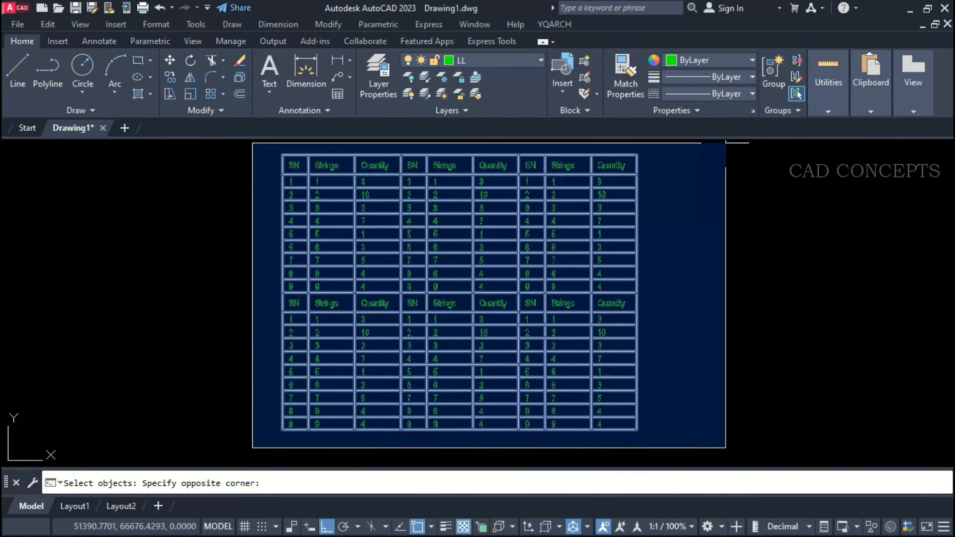
click(726, 143)
key(Return)
scroll(487, 153, up, 6)
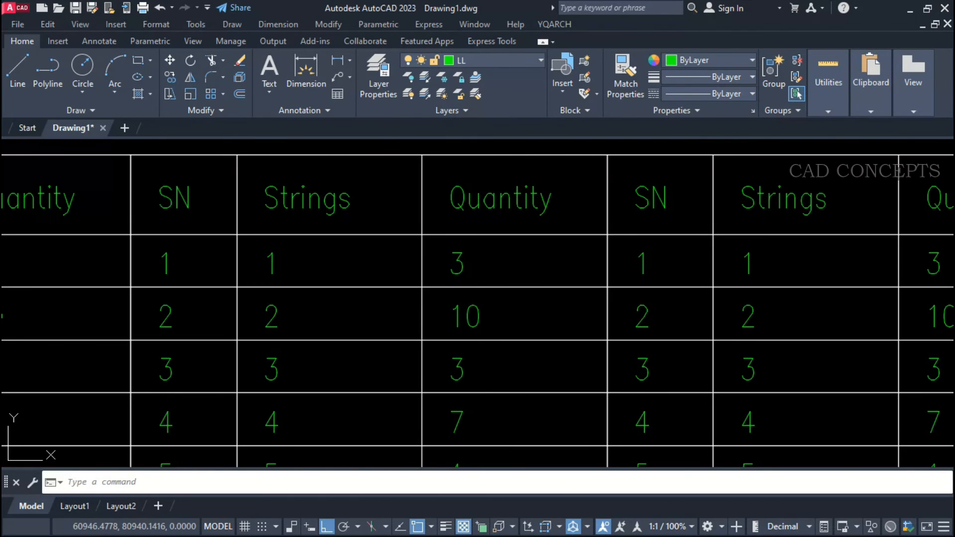
scroll(390, 202, down, 8)
Repeat the text-style update on all the tables, choosing YQ_TEXT from the style list.
key(Return)
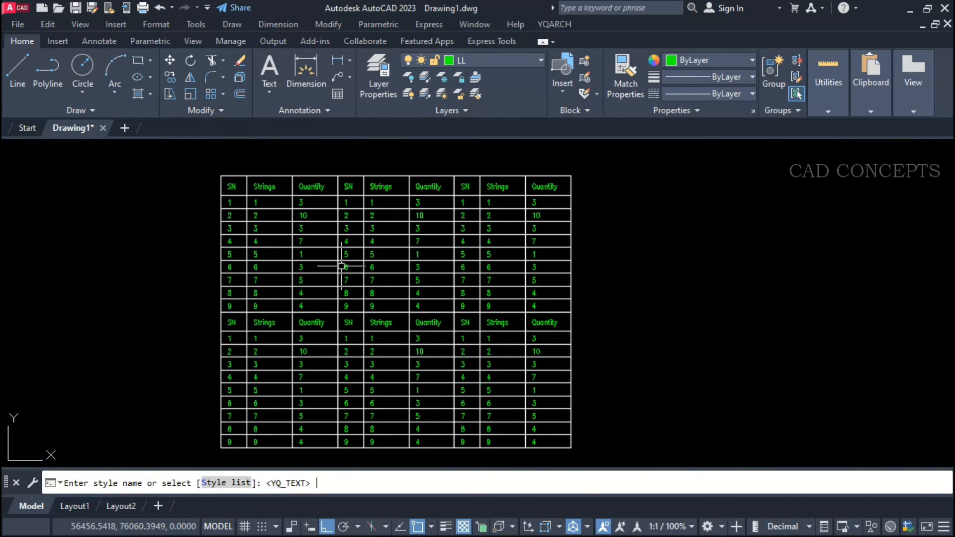
click(226, 483)
click(448, 423)
click(592, 166)
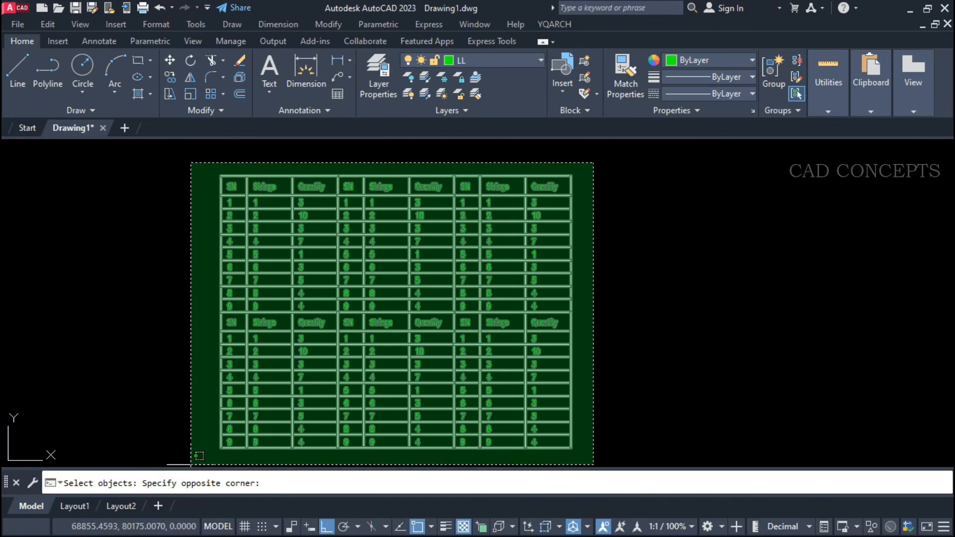
click(195, 456)
scroll(283, 256, up, 4)
key(Return)
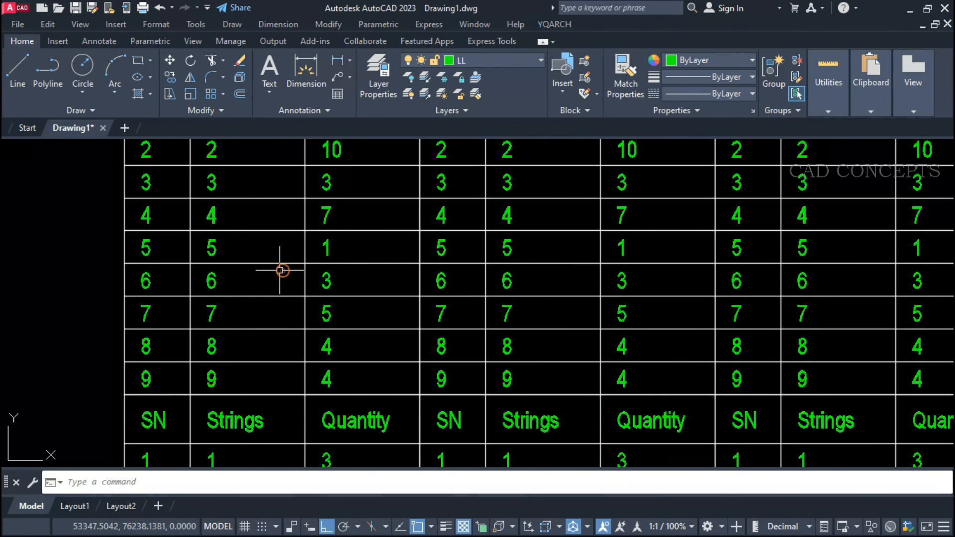
scroll(282, 268, down, 6)
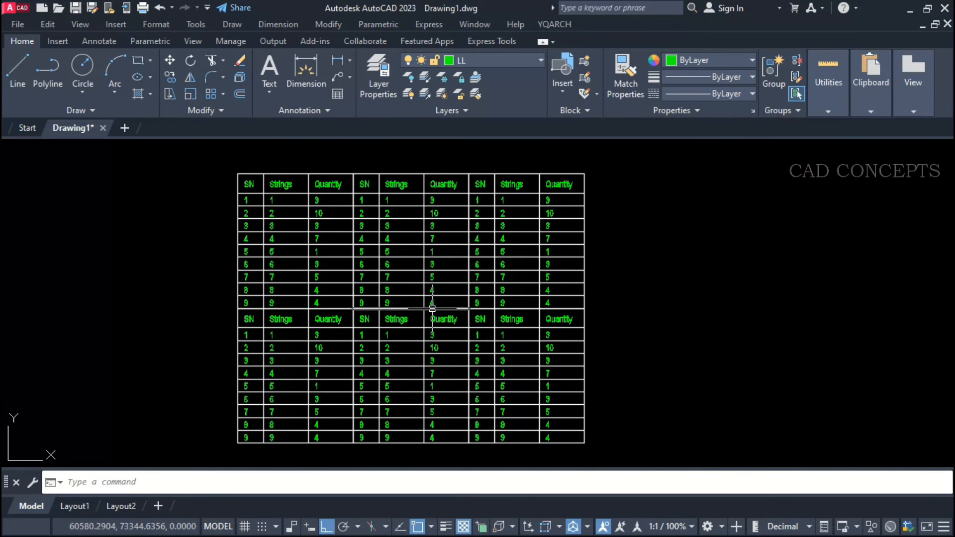
click(227, 160)
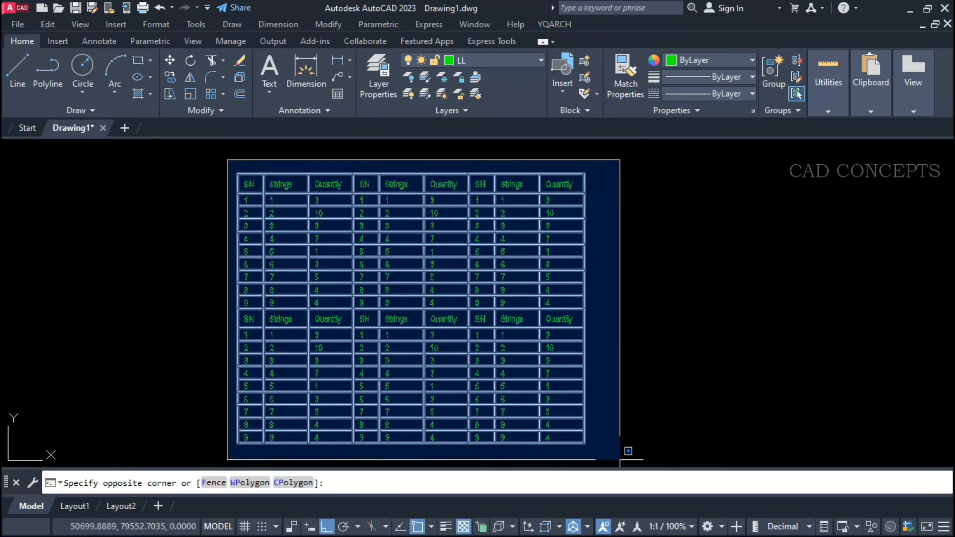
click(624, 453)
key(Escape)
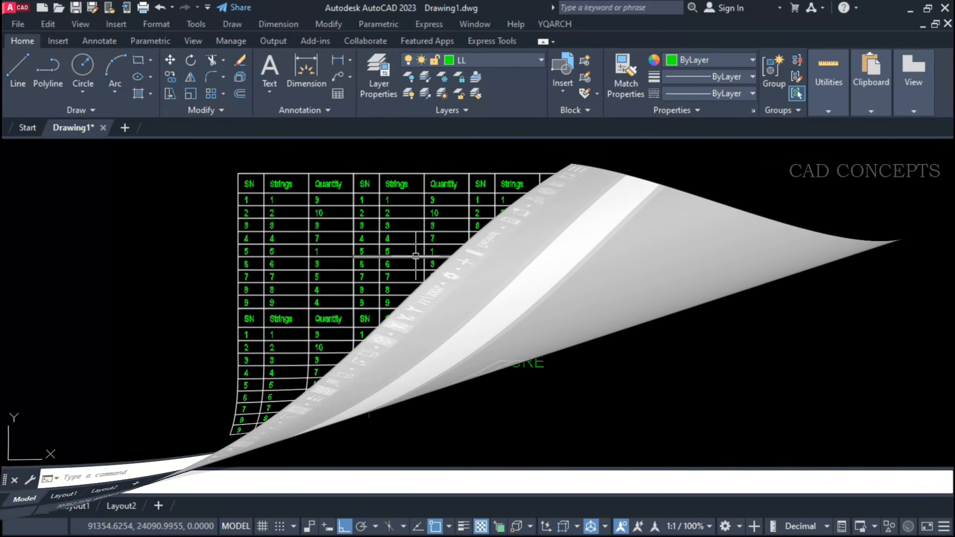
Move the row of letters A to F from above the horizontal line to just below it.
text(m)
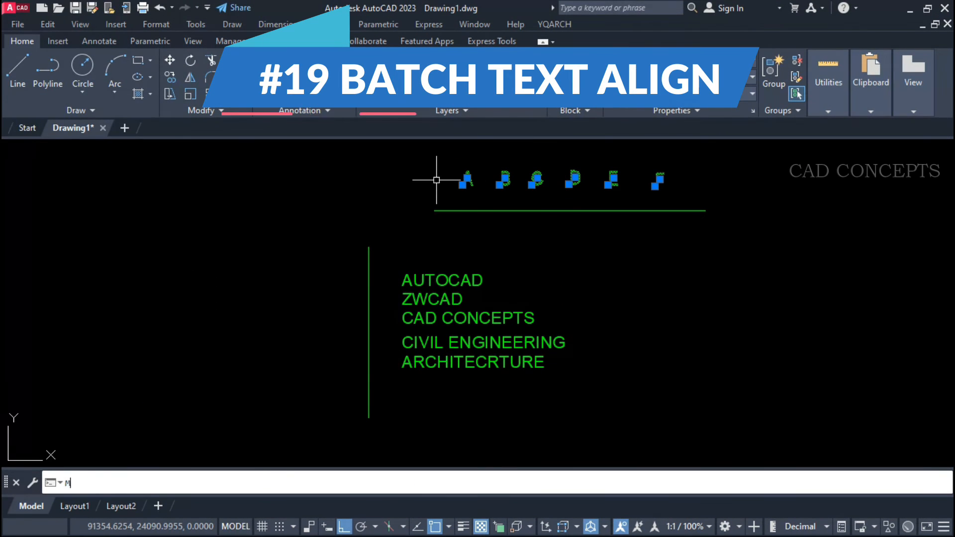
key(Return)
click(437, 180)
click(683, 292)
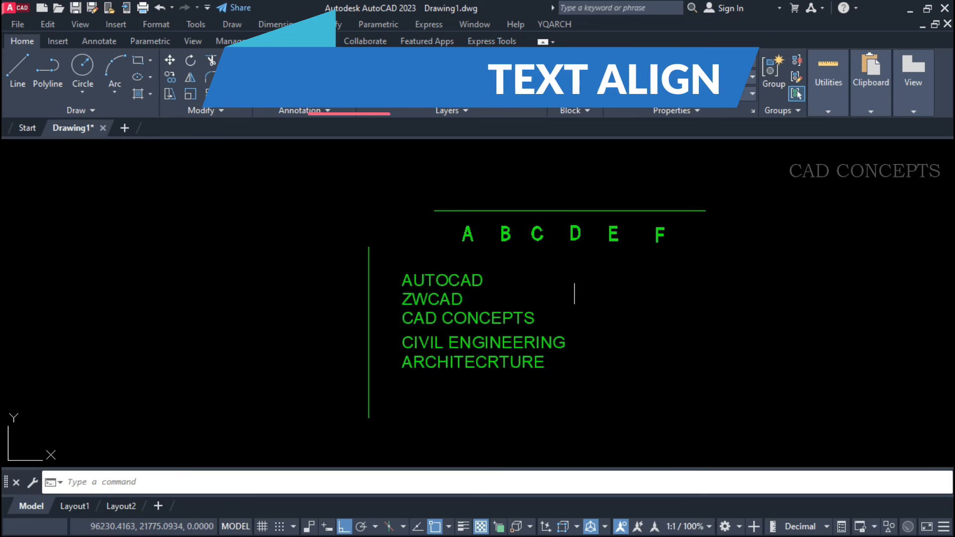
scroll(473, 250, up, 2)
mouse_move(585, 275)
middle_down()
mouse_move(554, 258)
mouse_move(580, 215)
mouse_move(582, 241)
middle_up()
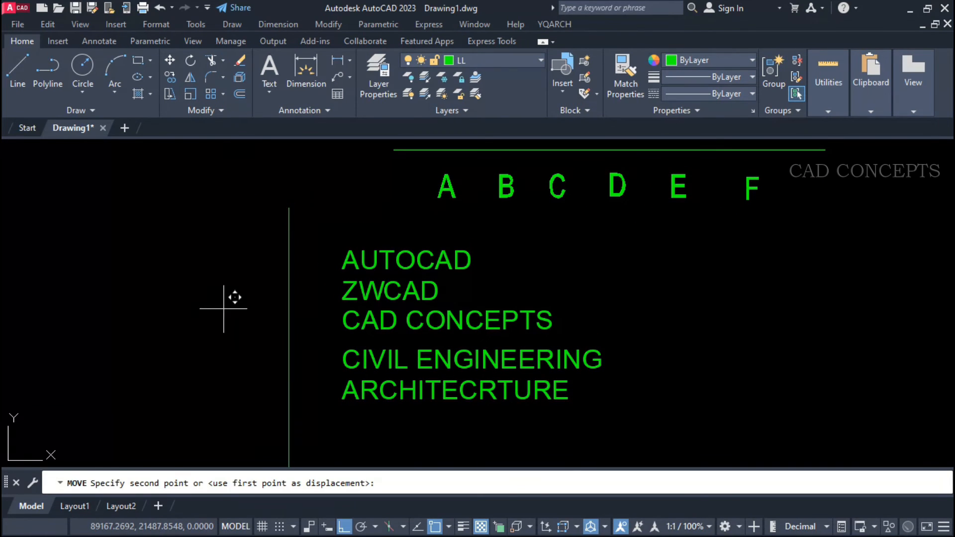
Shift the vertical line upward beside the list of words from AUTOCAD to ARCHITECRTURE.
click(217, 271)
click(384, 215)
click(361, 420)
key(Escape)
click(322, 407)
click(273, 282)
key(Escape)
Distribute the five words evenly along the vertical line using DQ with Equal by Line, from its lower end to its upper end.
text(q)
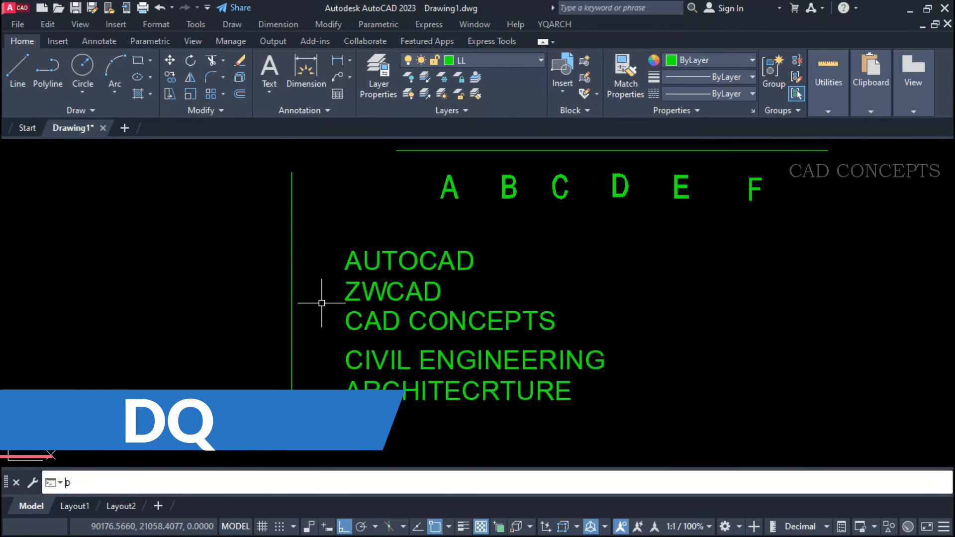
key(Return)
key(Return)
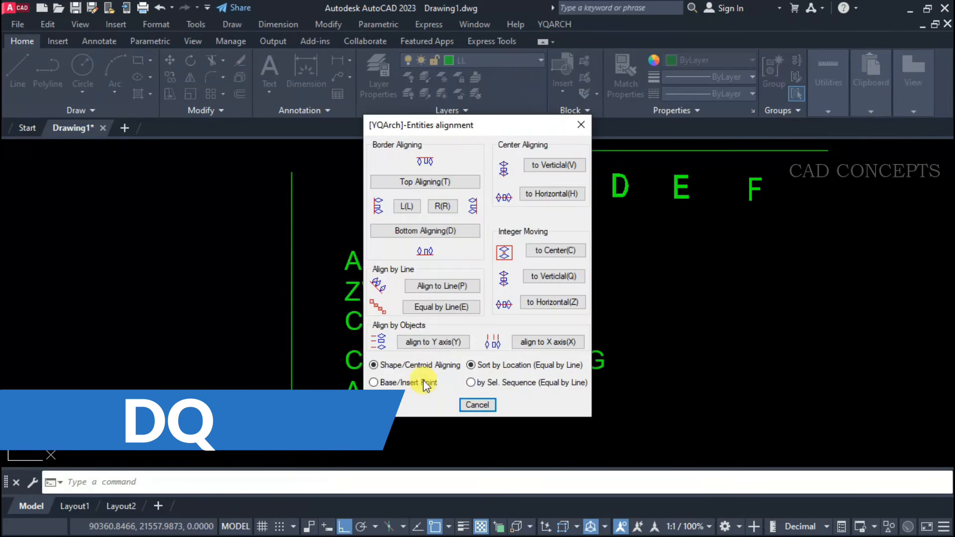
click(424, 307)
click(413, 224)
click(373, 383)
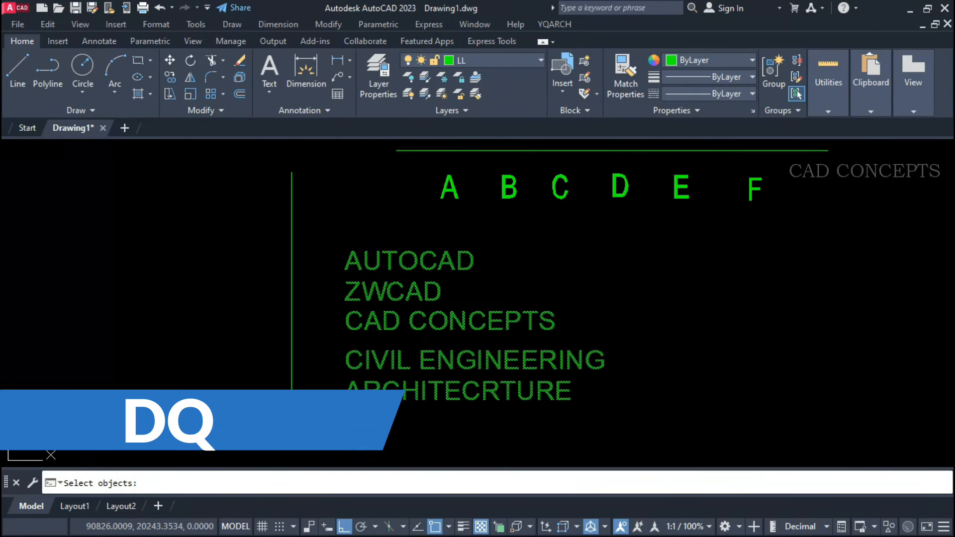
key(Return)
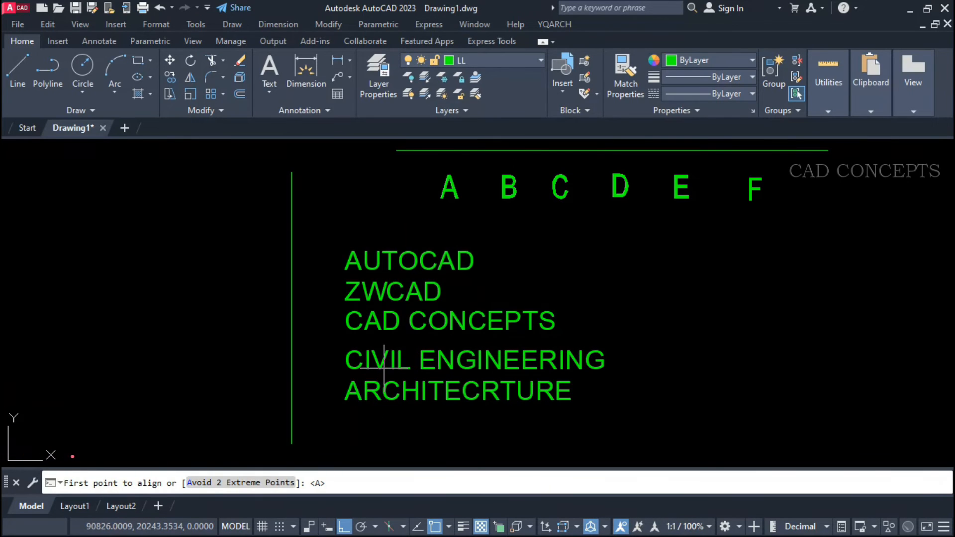
click(293, 444)
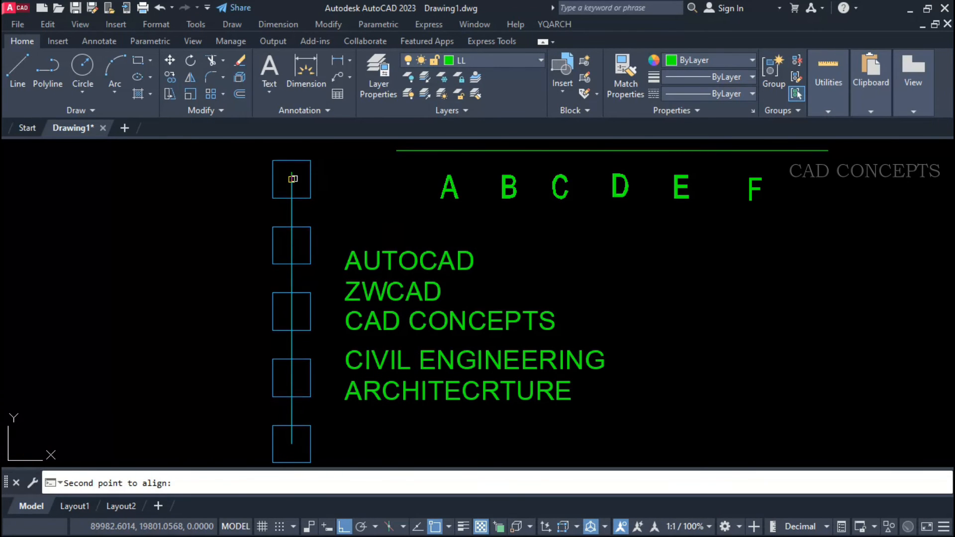
click(292, 173)
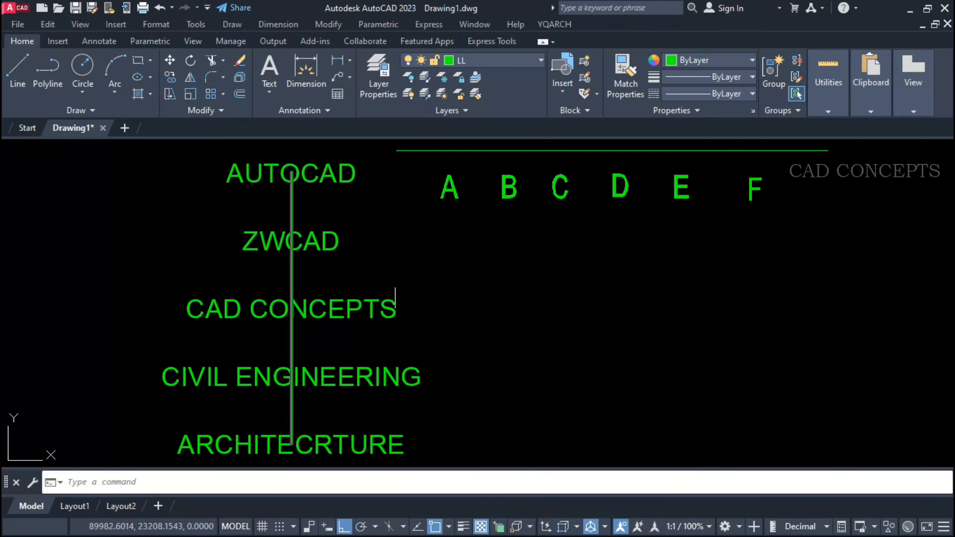
Repeat the DQ alignment through its settings with Equal by Line, spacing letters A to F evenly between the ends of the horizontal line.
middle_drag(443, 305, 600, 310)
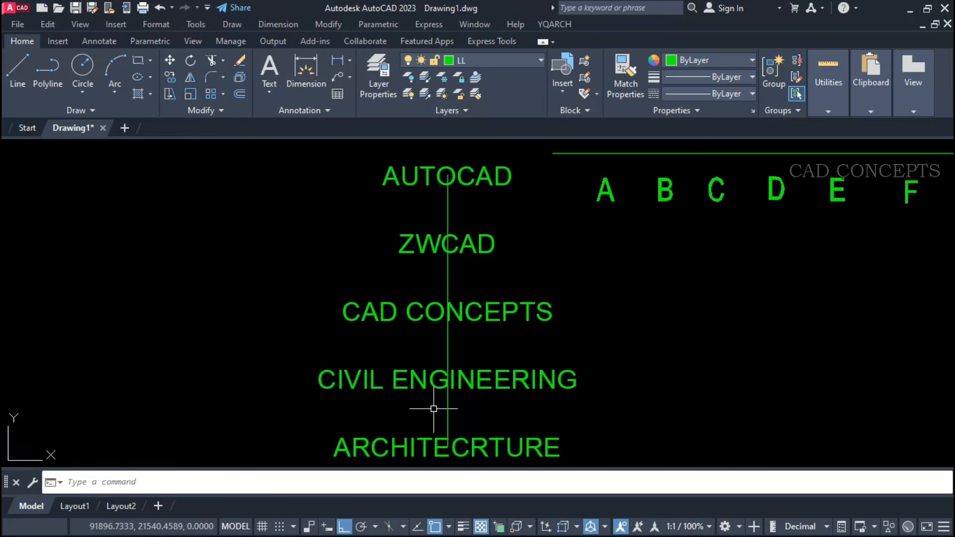
mouse_move(712, 320)
middle_down()
mouse_move(563, 316)
mouse_move(491, 335)
mouse_move(473, 322)
mouse_move(459, 417)
middle_up()
key(space)
click(259, 483)
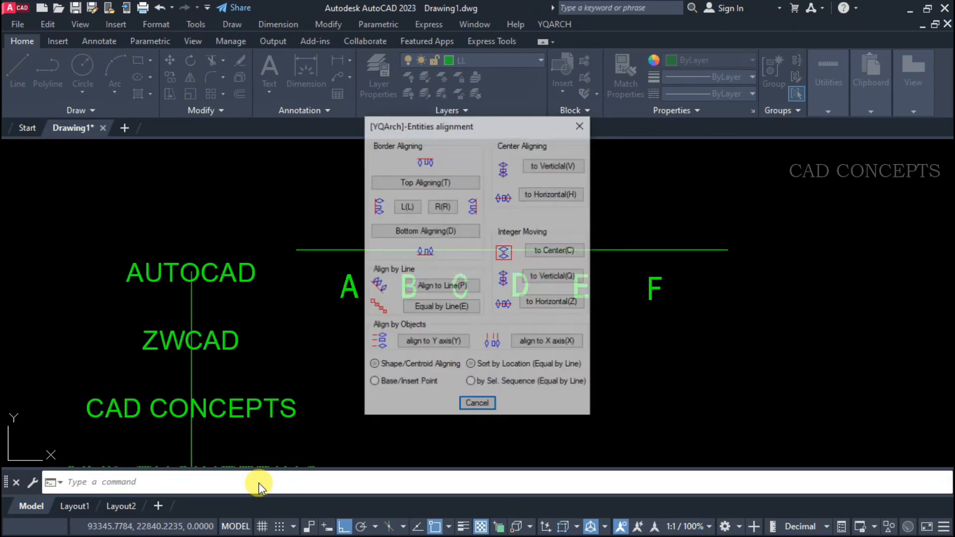
click(431, 309)
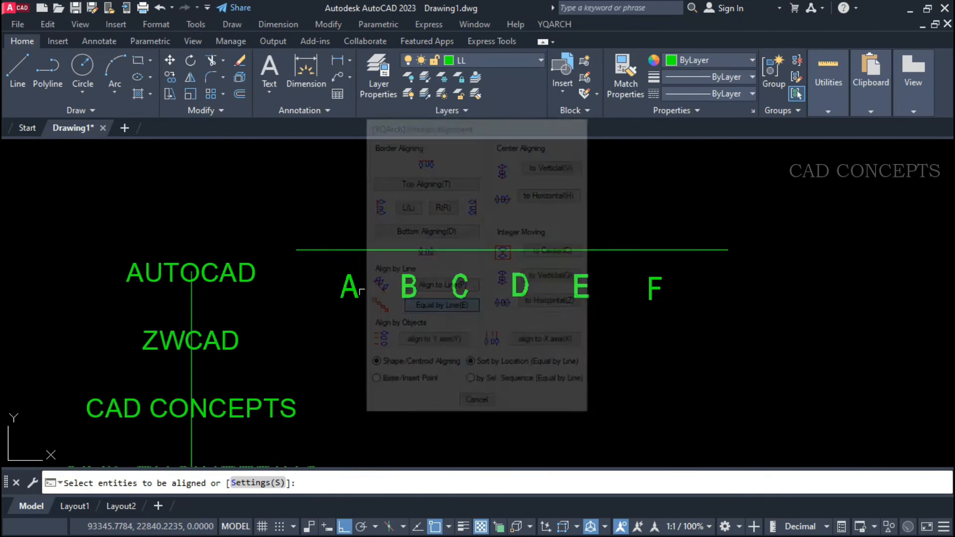
click(315, 262)
click(688, 354)
key(space)
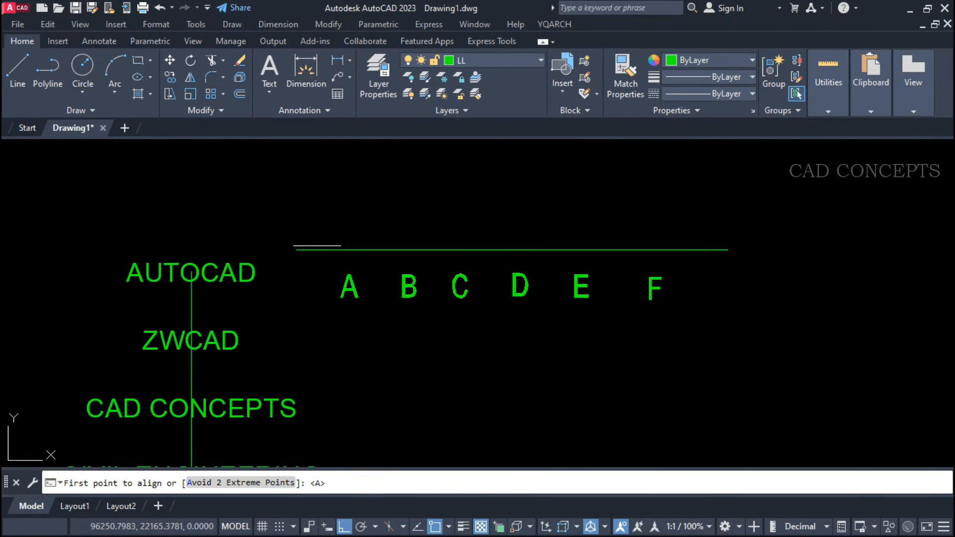
click(296, 250)
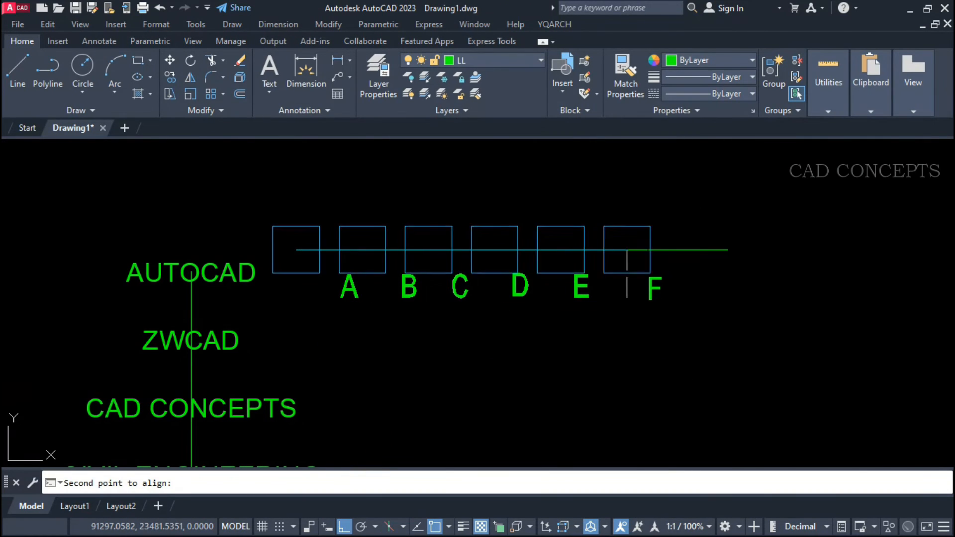
click(728, 248)
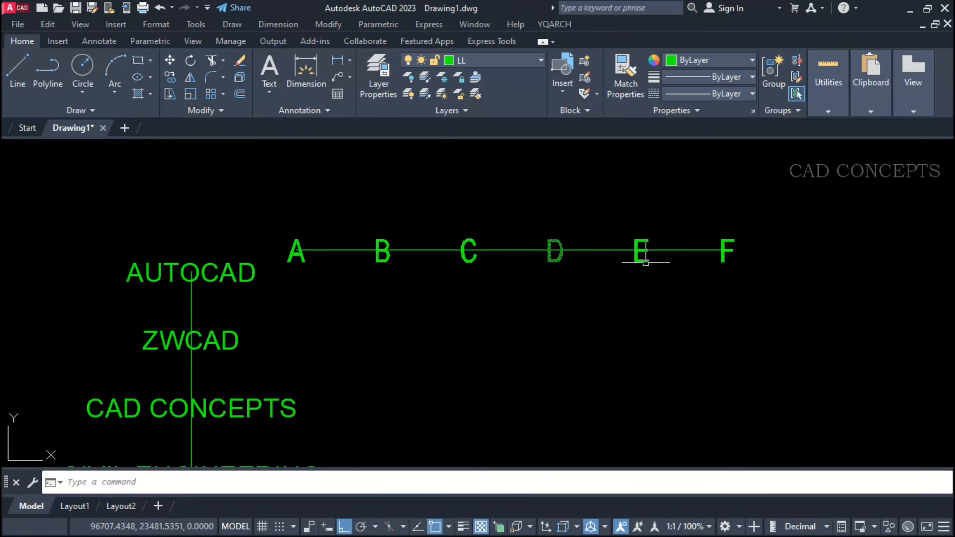
Draw a diagonal line sloping down to the right in the empty area below the row of letters.
middle_drag(517, 326, 487, 235)
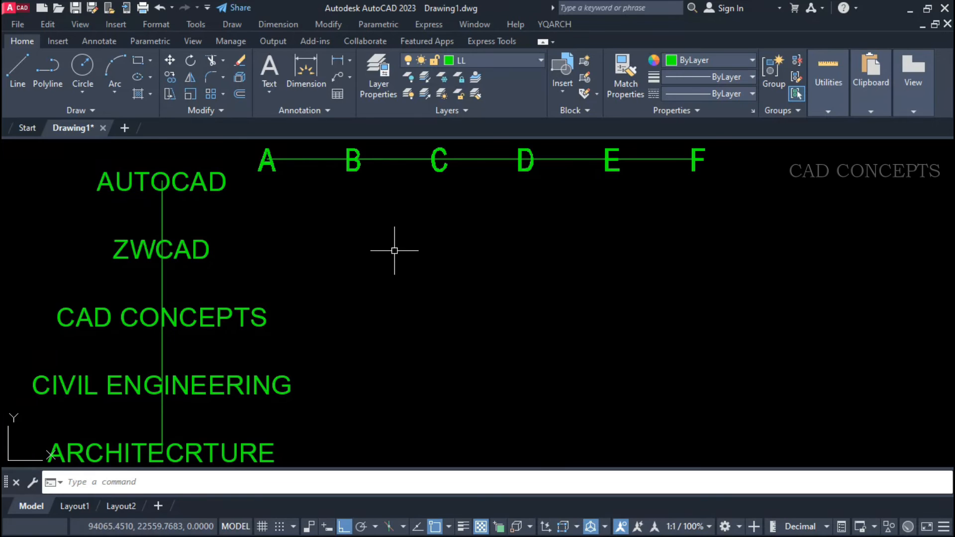
text(l)
key(Return)
click(373, 202)
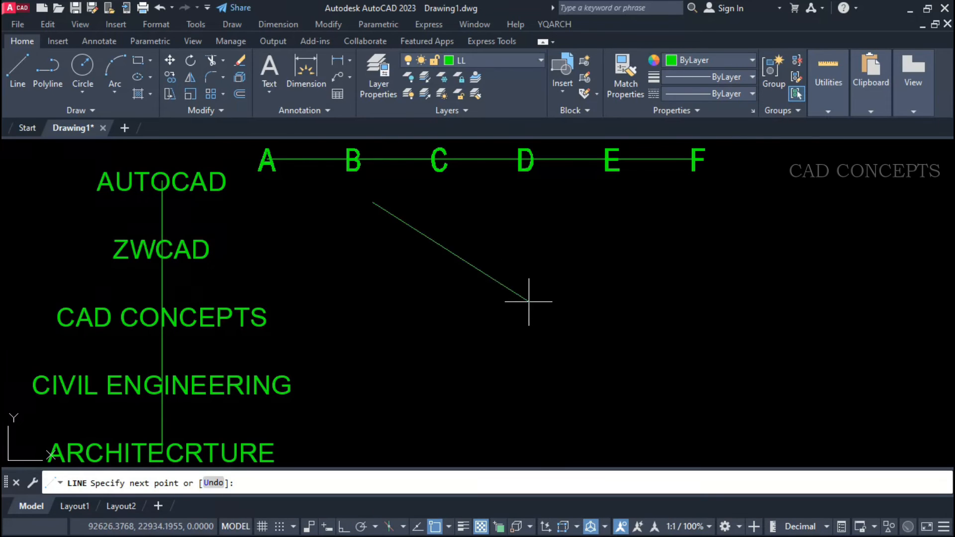
click(794, 427)
key(Return)
Distribute letters A to F evenly along the diagonal line with the DQ command, from its upper end to its lower end.
text(D)
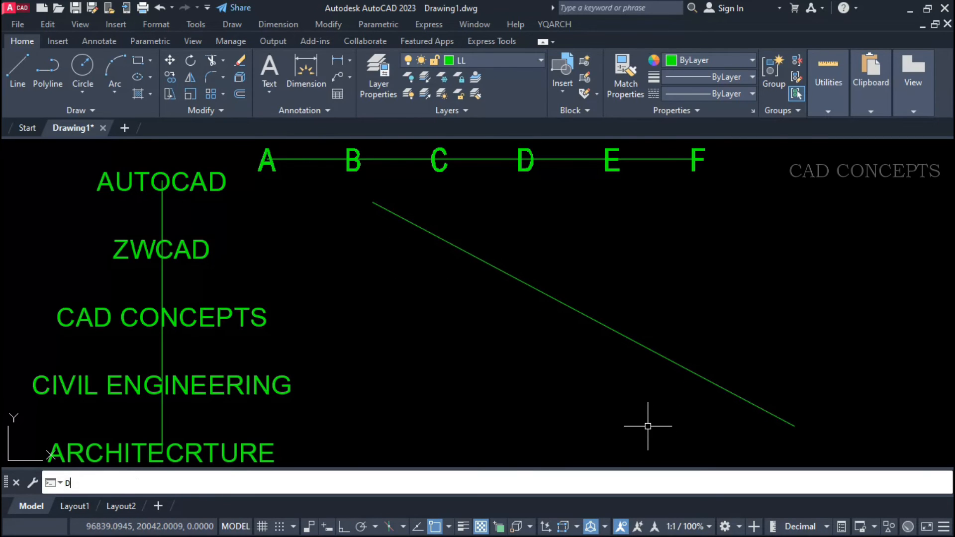
text(Q)
key(Return)
click(727, 148)
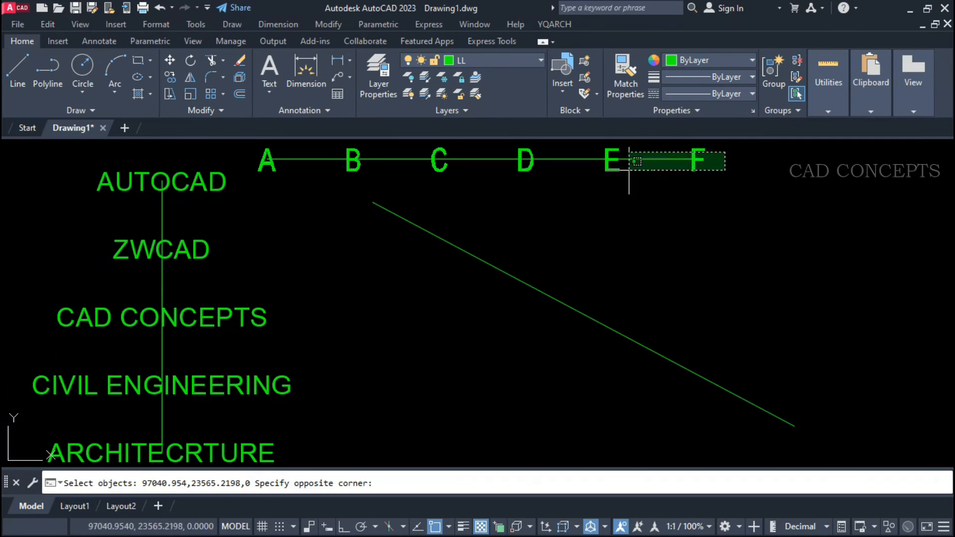
click(262, 175)
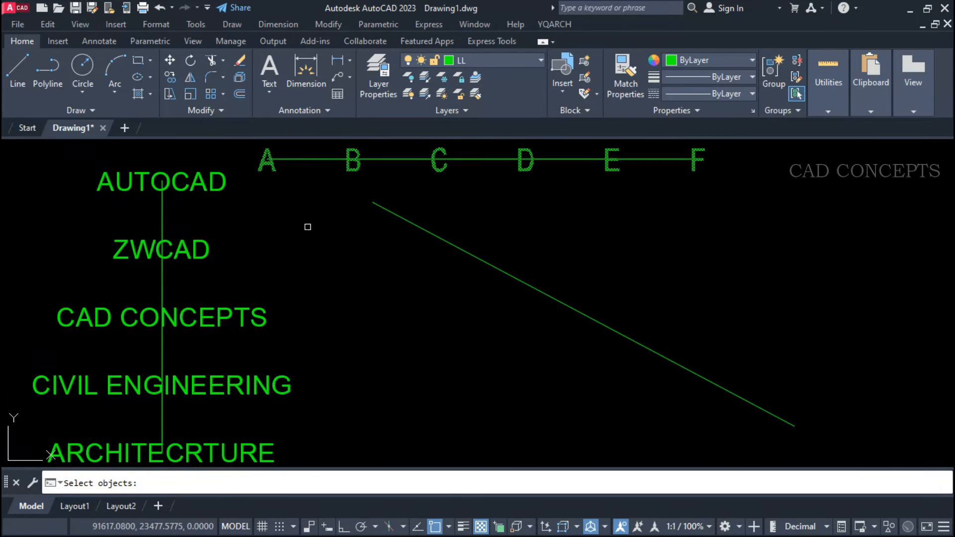
key(Return)
click(374, 203)
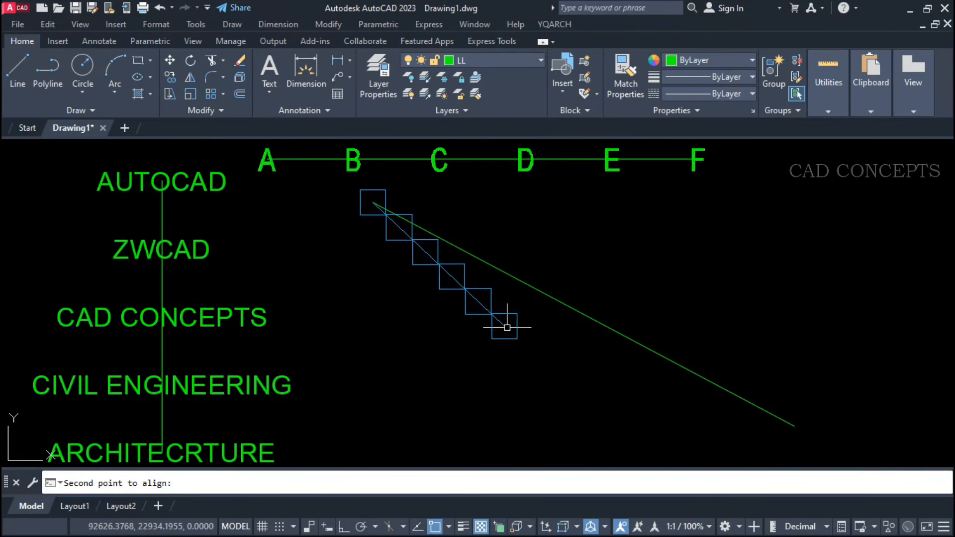
click(796, 426)
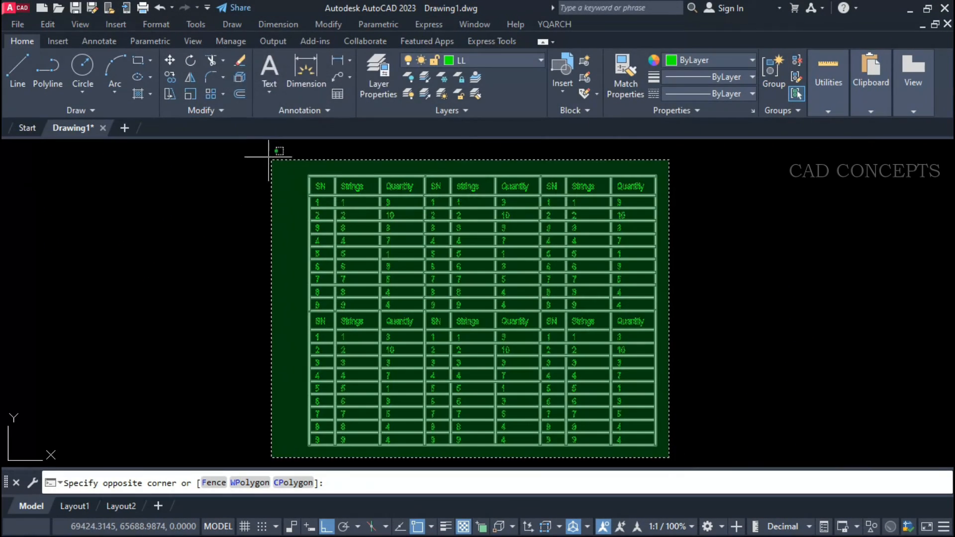
click(266, 158)
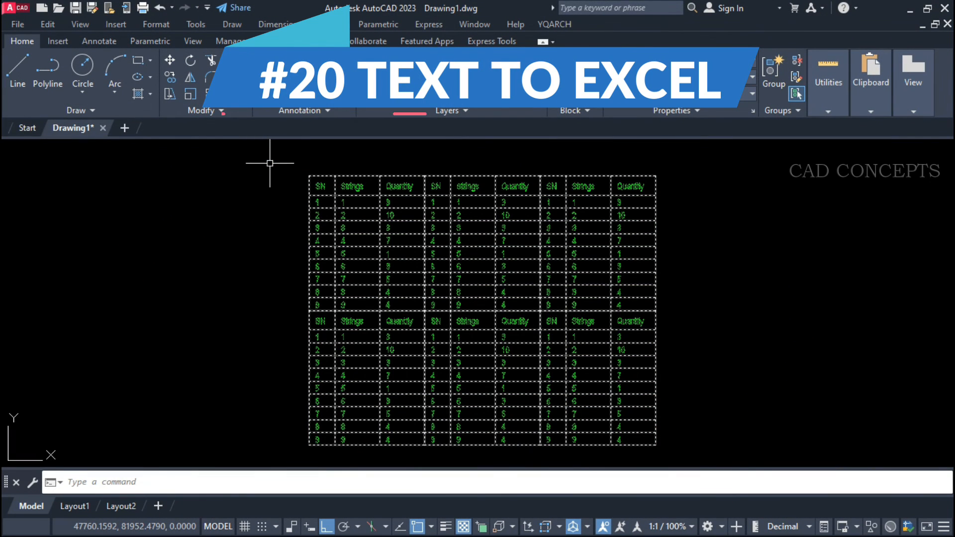
key(Escape)
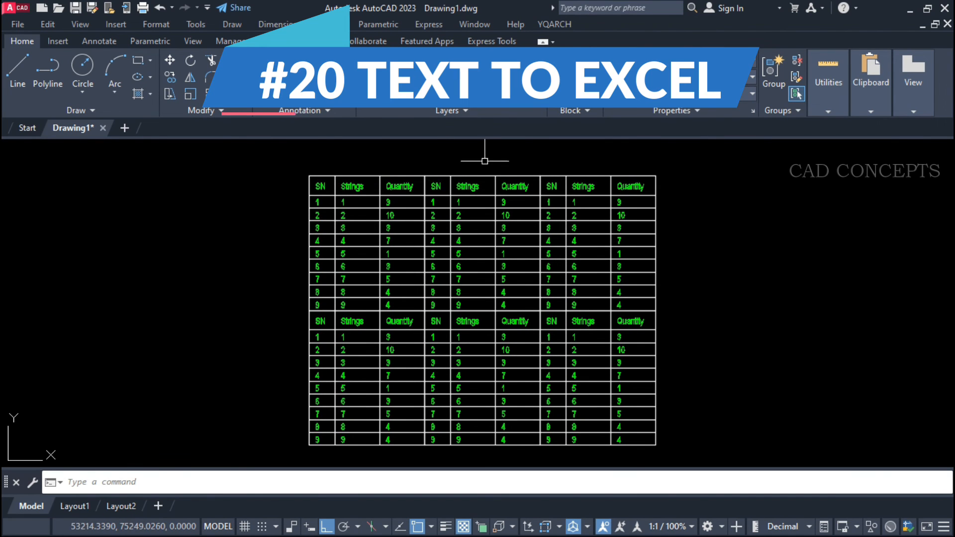
click(553, 149)
key(Escape)
click(302, 448)
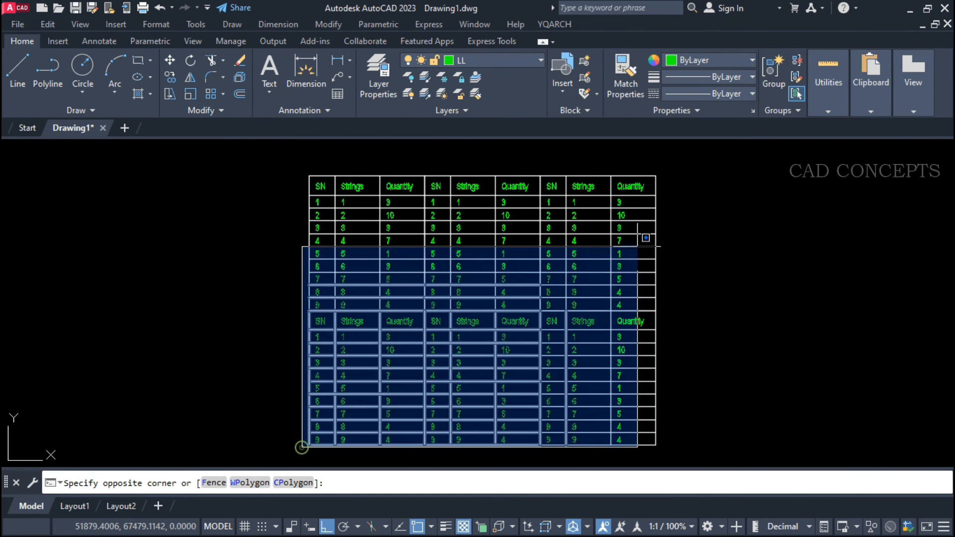
click(695, 153)
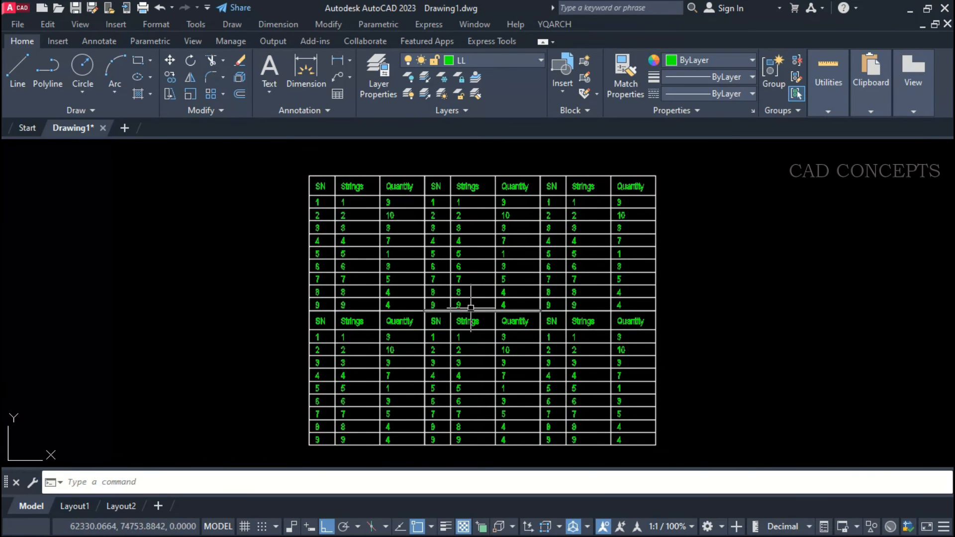
Export the whole ruled text table to a spreadsheet with the T2E command, using the Output to Excel option.
text(T)
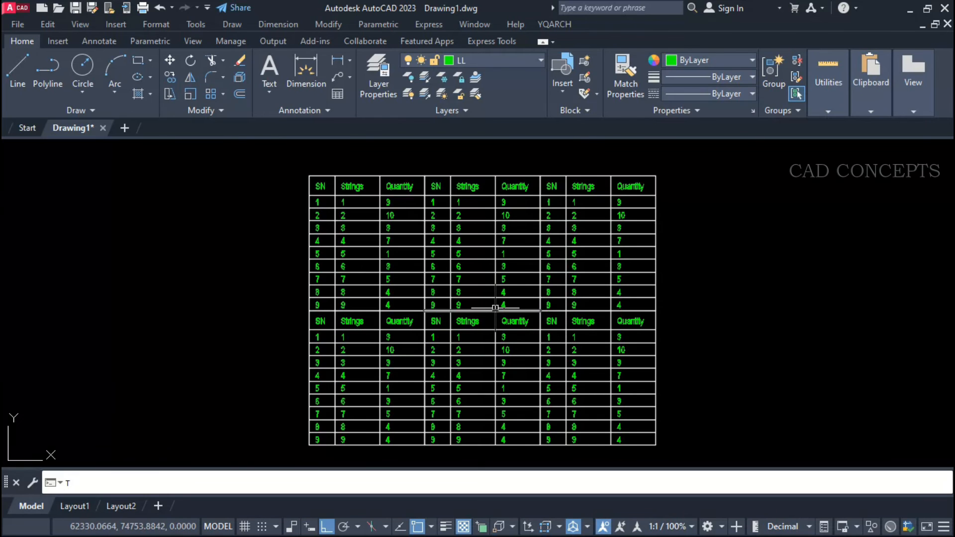
text(2E)
key(Return)
click(227, 482)
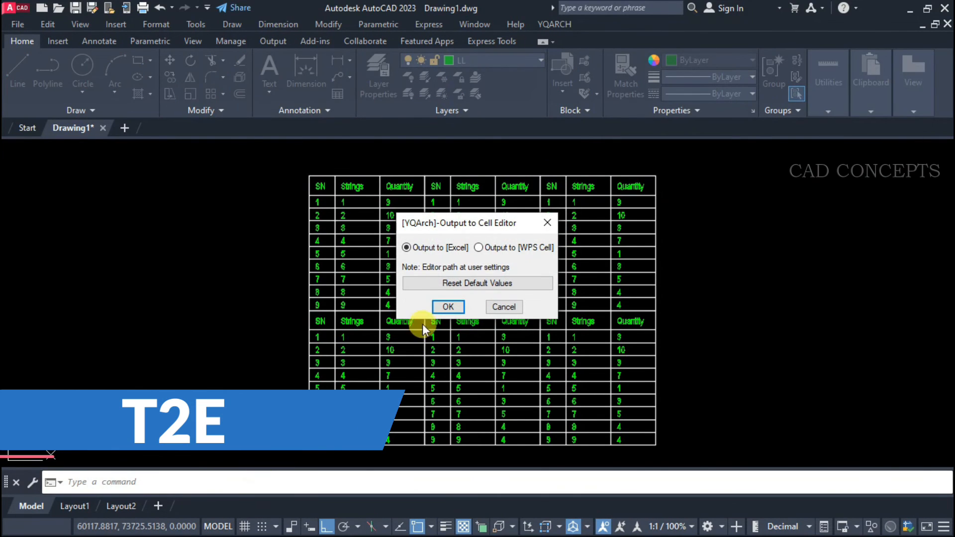
click(519, 246)
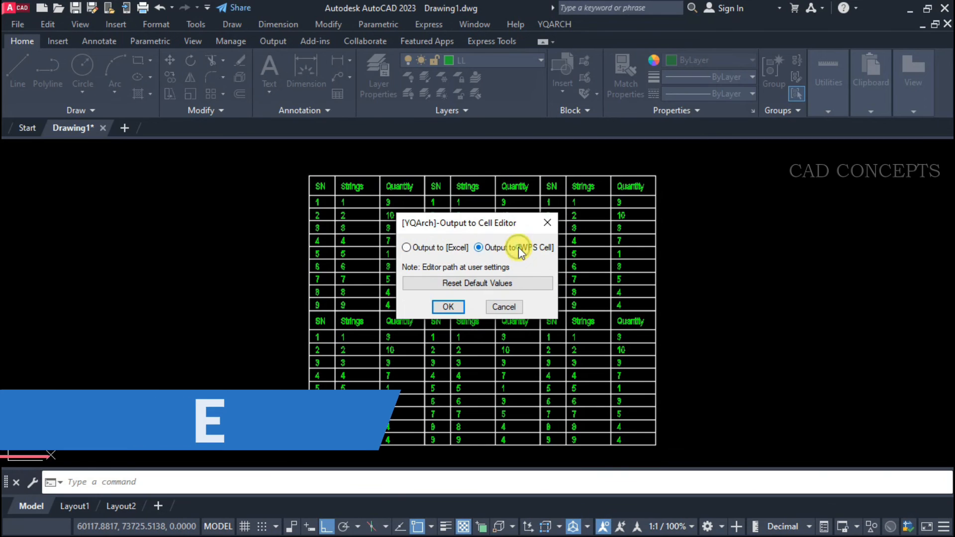
click(453, 250)
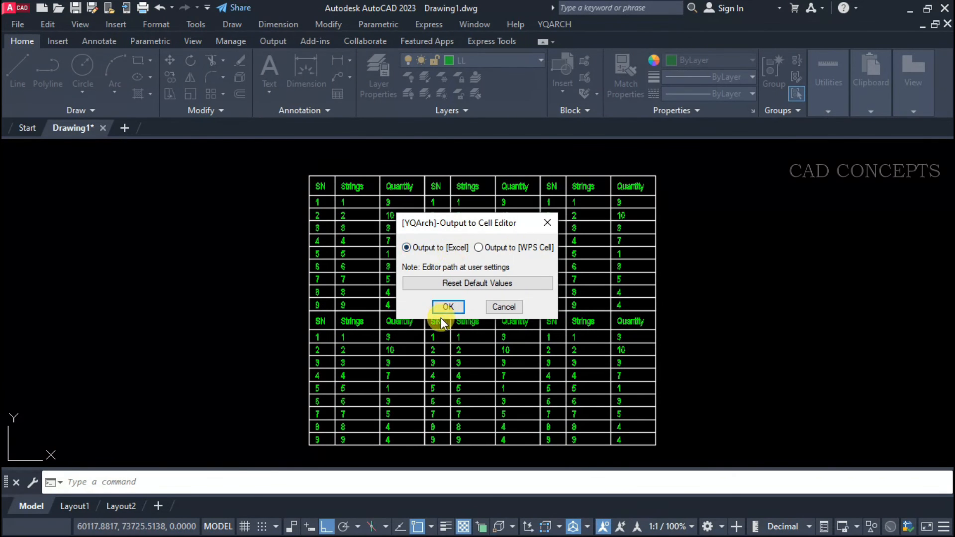
click(447, 307)
click(301, 163)
click(691, 447)
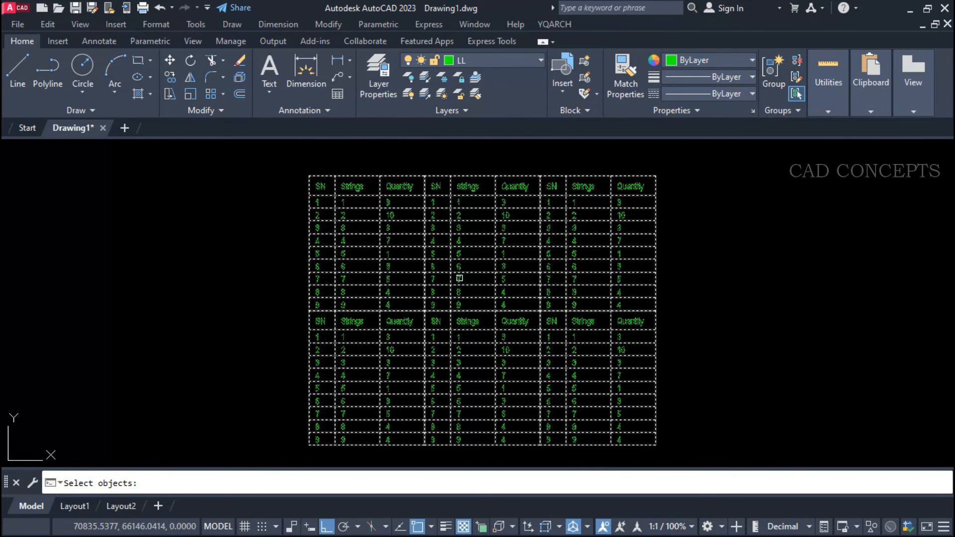
right_click(459, 278)
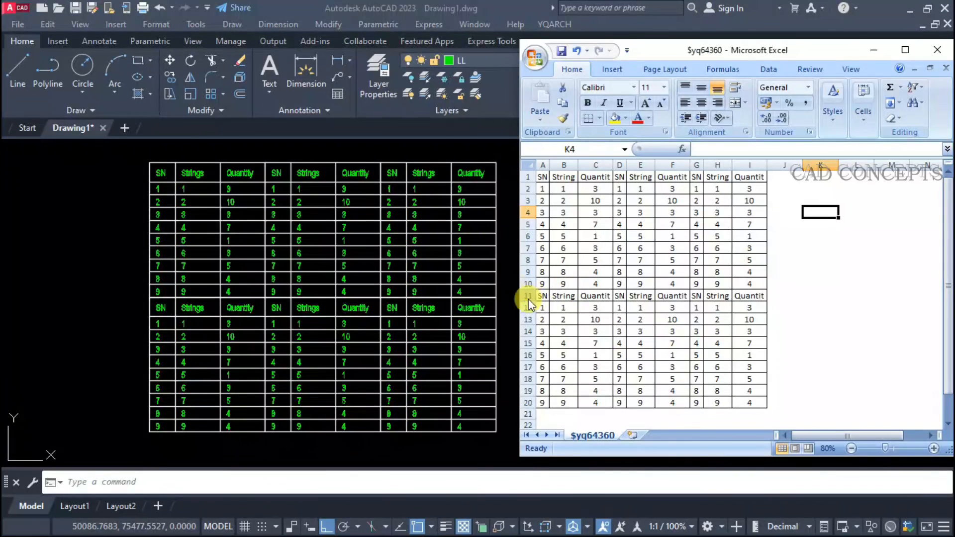
Resize the Excel window beside the drawing and examine the exported table at 100% zoom.
drag(518, 295, 656, 127)
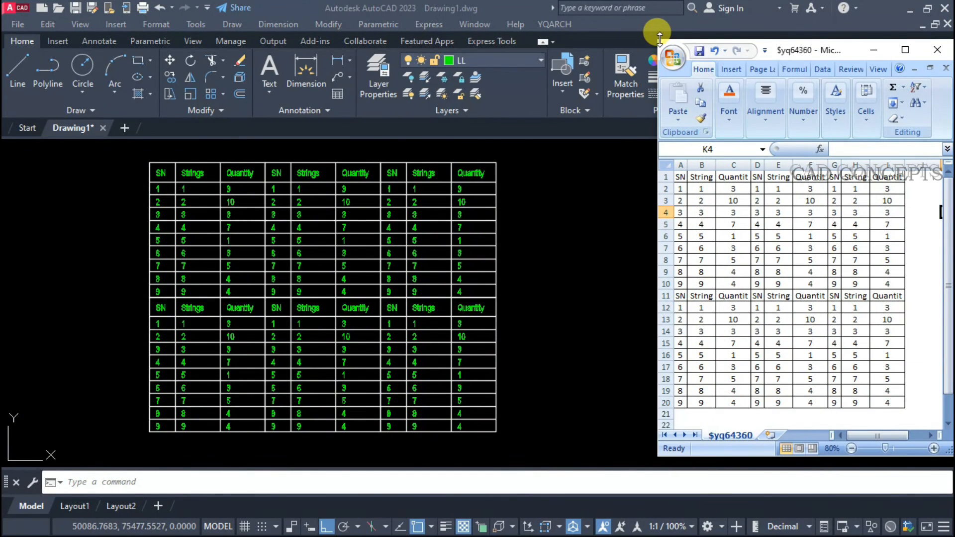
drag(655, 37, 566, 36)
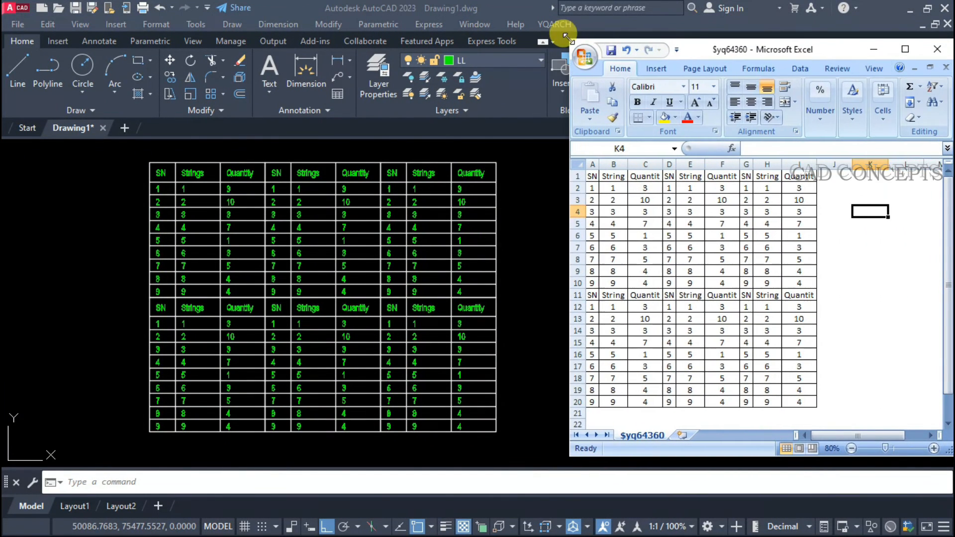
click(655, 247)
click(935, 449)
click(935, 449)
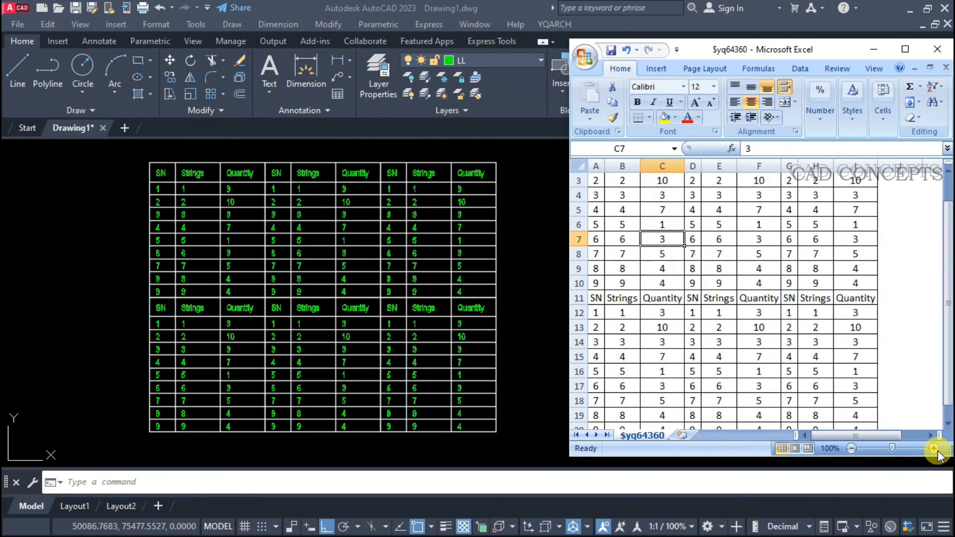
scroll(800, 389, down, 1)
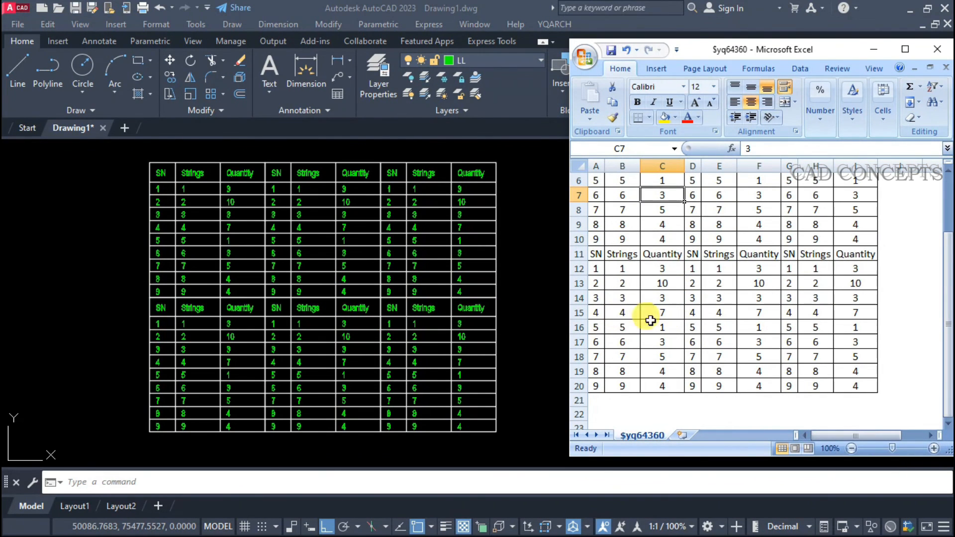
scroll(698, 281, up, 2)
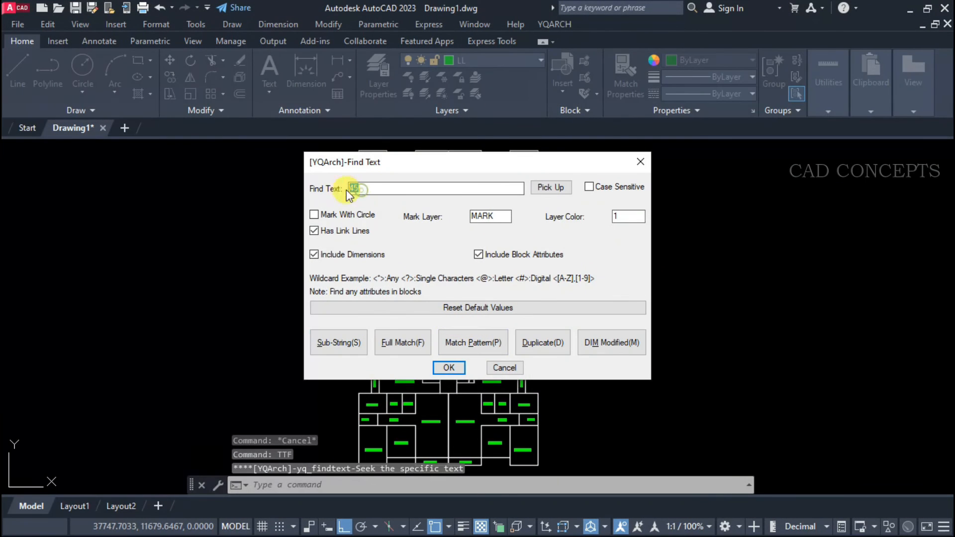
Find BEDROOM across the floor plan with TTF, using circle marks and link lines but no dimensions or block attributes, linked to a point left of the plan.
text(DROOM)
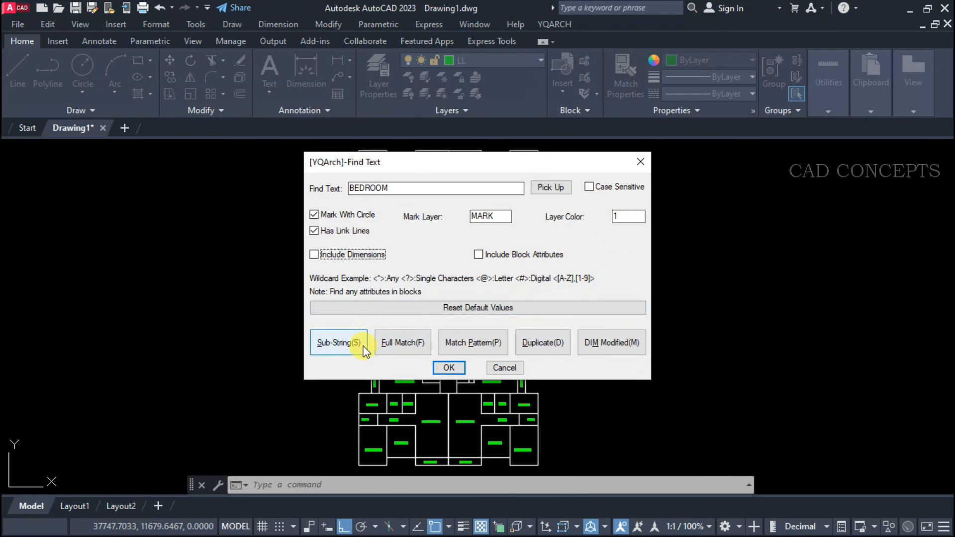
click(339, 342)
click(554, 145)
click(351, 473)
key(Return)
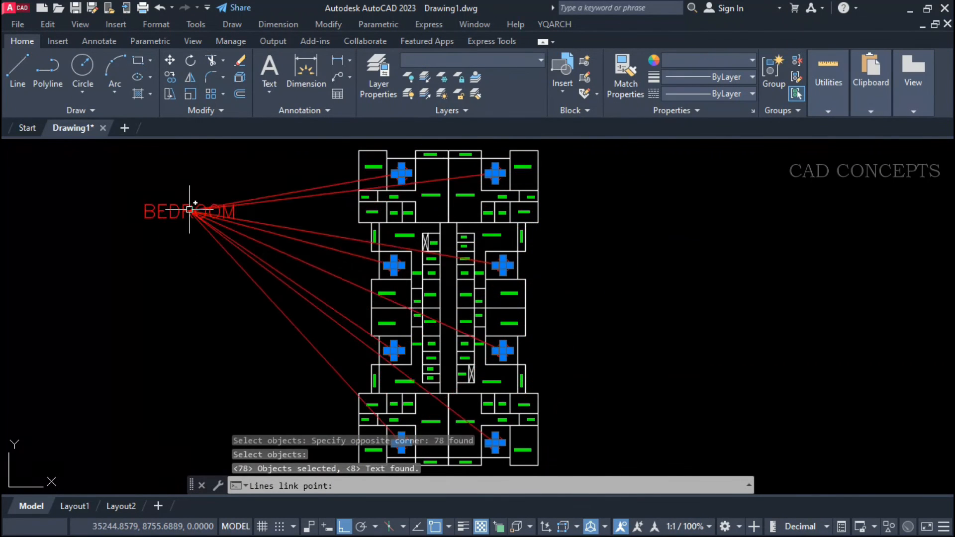
click(191, 186)
Change the colour of the BEDROOM label, link lines and marking circles to golden yellow.
scroll(394, 175, up, 6)
scroll(406, 191, down, 4)
scroll(569, 353, down, 2)
scroll(386, 259, up, 4)
scroll(386, 257, down, 4)
click(275, 162)
click(199, 259)
click(751, 60)
click(684, 112)
key(Escape)
scroll(393, 172, up, 6)
scroll(393, 172, down, 6)
scroll(273, 160, up, 2)
click(216, 179)
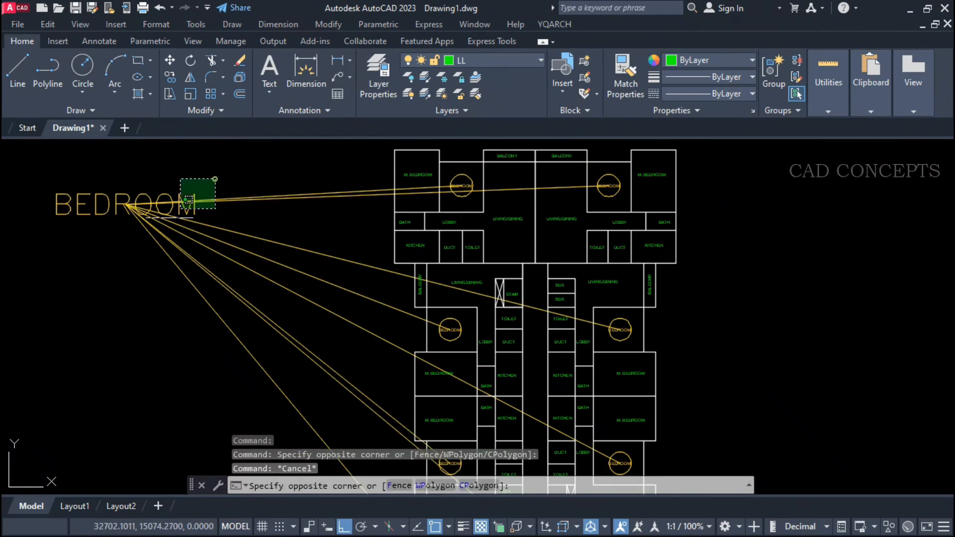
key(Escape)
Find BALCONY across the floor plan with TTF, keeping the circle marks and link lines.
text(TFF)
key(Return)
drag(394, 188, 351, 186)
text(BALCONY)
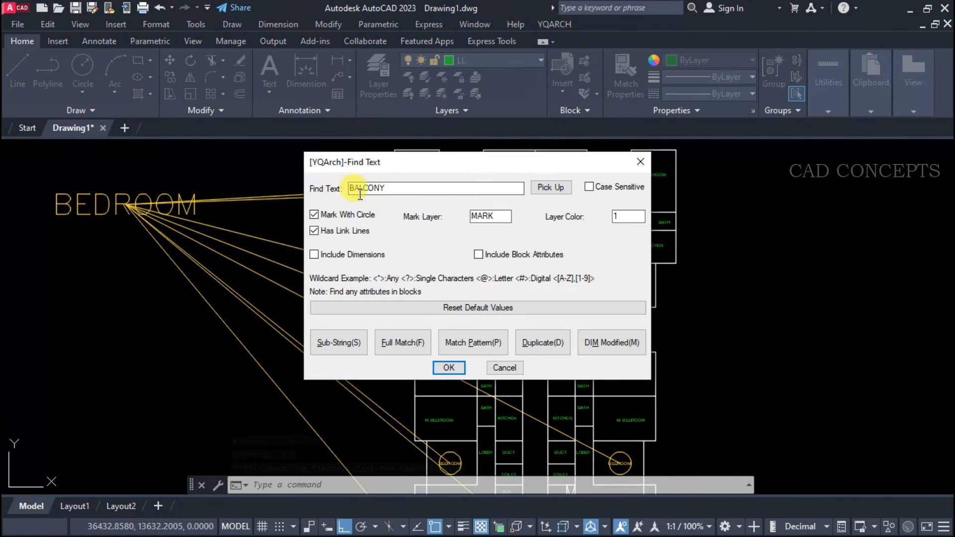
click(449, 367)
scroll(377, 167, down, 2)
click(377, 147)
click(602, 469)
key(Return)
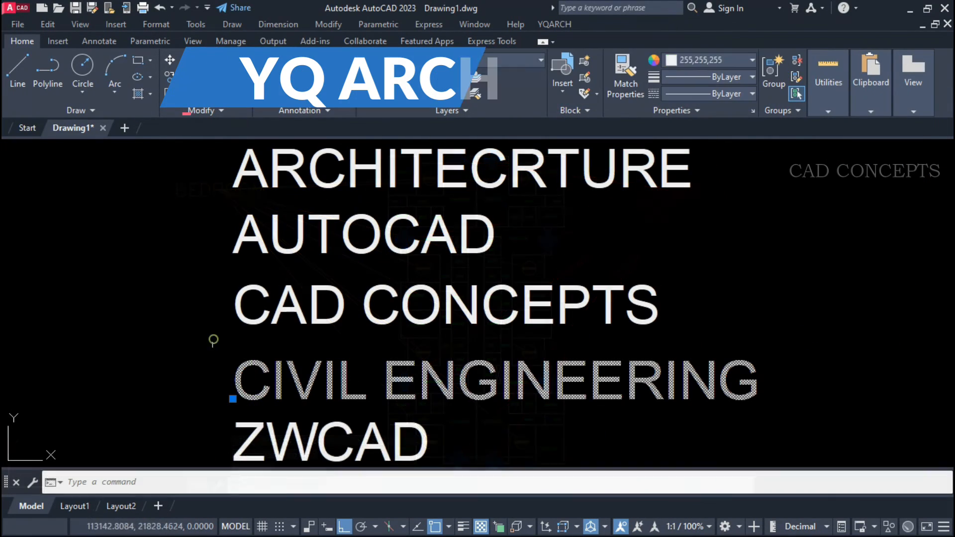
Move the lower text lines, including CIVIL ENGINEERING and ZWCAD, slightly upward to tighten the row spacing.
click(240, 442)
text(M)
key(Return)
click(162, 414)
click(163, 401)
text(M)
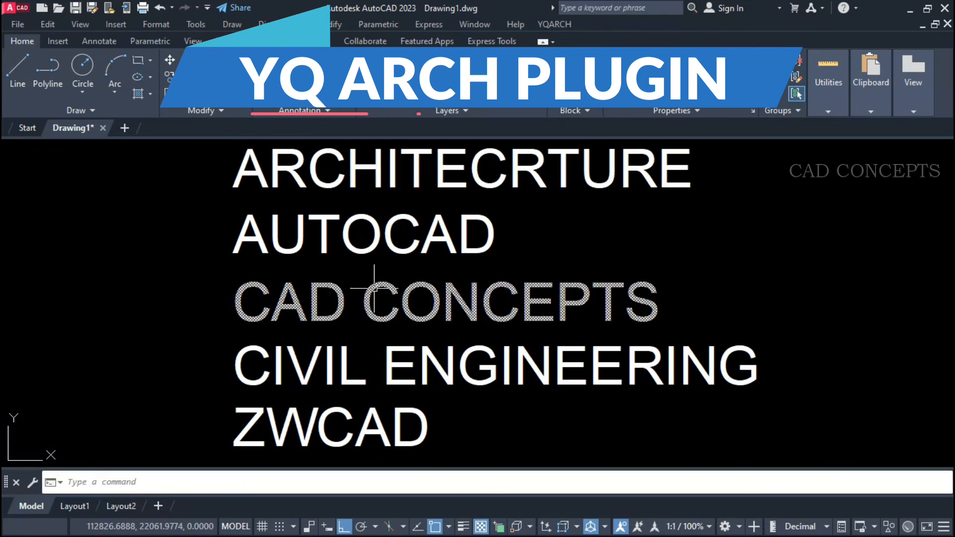
middle_drag(373, 288, 379, 291)
Split all five text lines, from ARCHITECRTURE to ZWCAD, into individual characters with the YQArch text-splitting command.
click(744, 158)
click(315, 410)
text(TT)
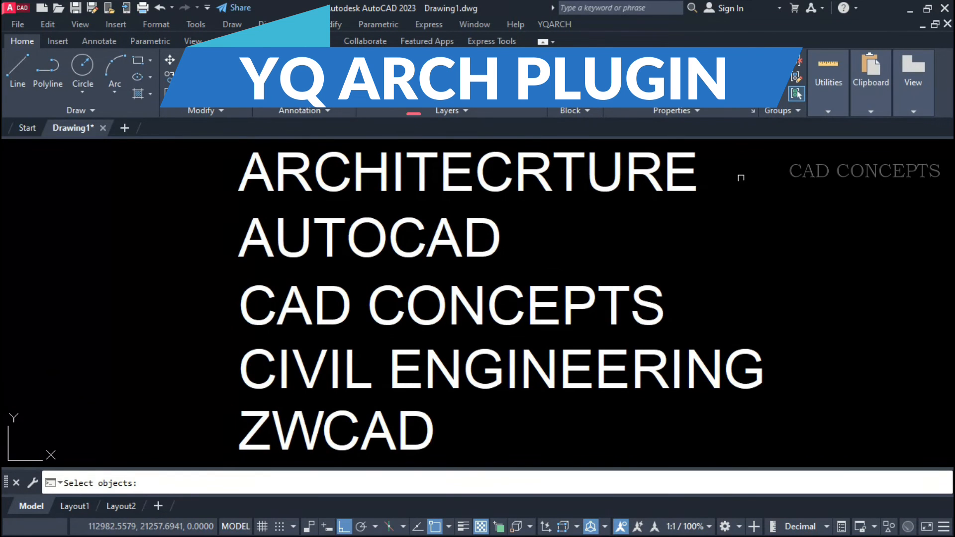
click(741, 178)
click(196, 446)
key(Return)
Move the letter A at the start of ARCHITECRTURE a short distance to the left.
click(274, 186)
text(M)
click(149, 267)
click(279, 179)
click(209, 230)
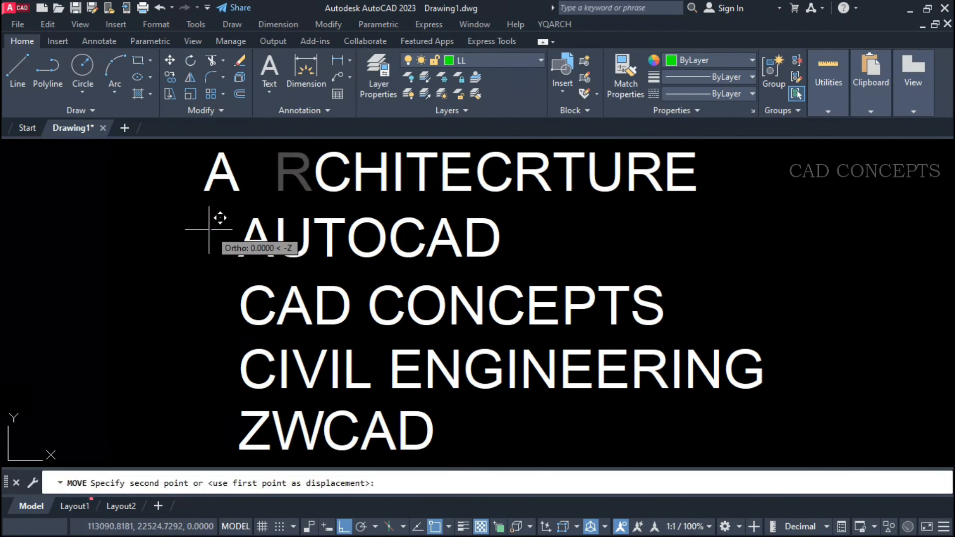
click(197, 230)
Move several more individual letters of the split text lines slightly out of place, one after another.
click(326, 190)
text(M)
click(195, 219)
click(782, 401)
click(691, 254)
text(M)
click(794, 301)
click(795, 327)
click(849, 284)
click(838, 310)
click(486, 419)
click(501, 432)
click(287, 374)
text(M)
click(229, 366)
click(222, 351)
click(772, 258)
click(225, 377)
click(831, 430)
click(140, 168)
key(Escape)
click(744, 155)
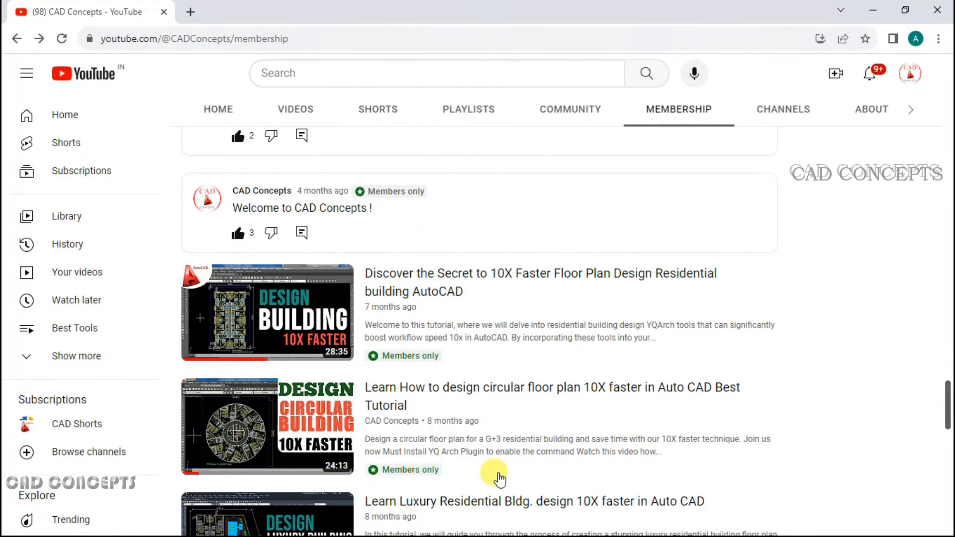
Browse the members-only tutorials and download posts on the CAD Concepts YouTube membership page.
scroll(583, 481, up, 15)
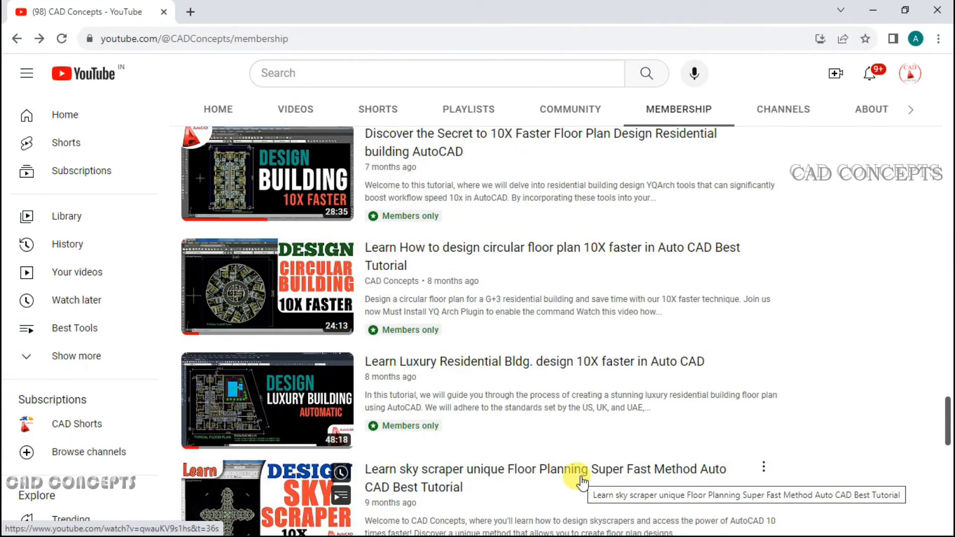
scroll(582, 482, up, 20)
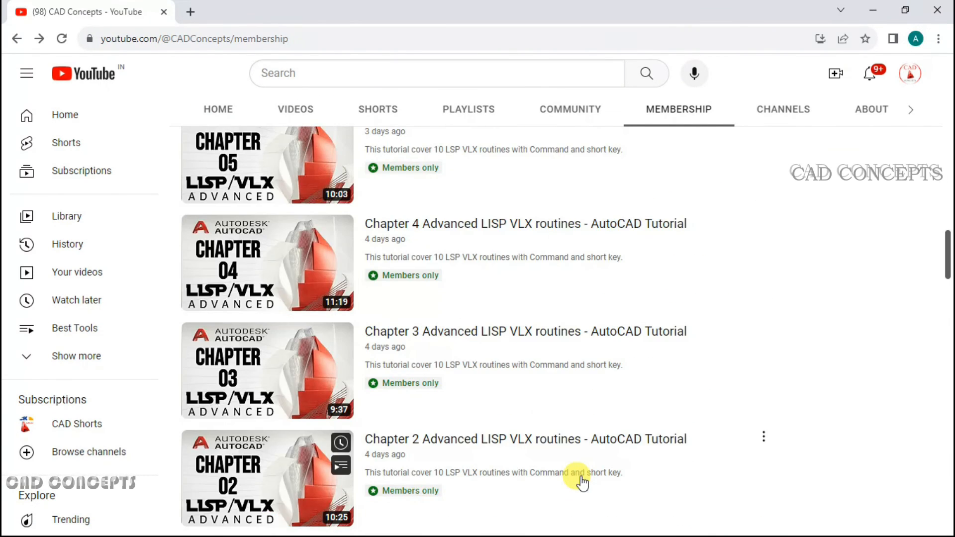
scroll(583, 483, down, 8)
scroll(842, 442, down, 7)
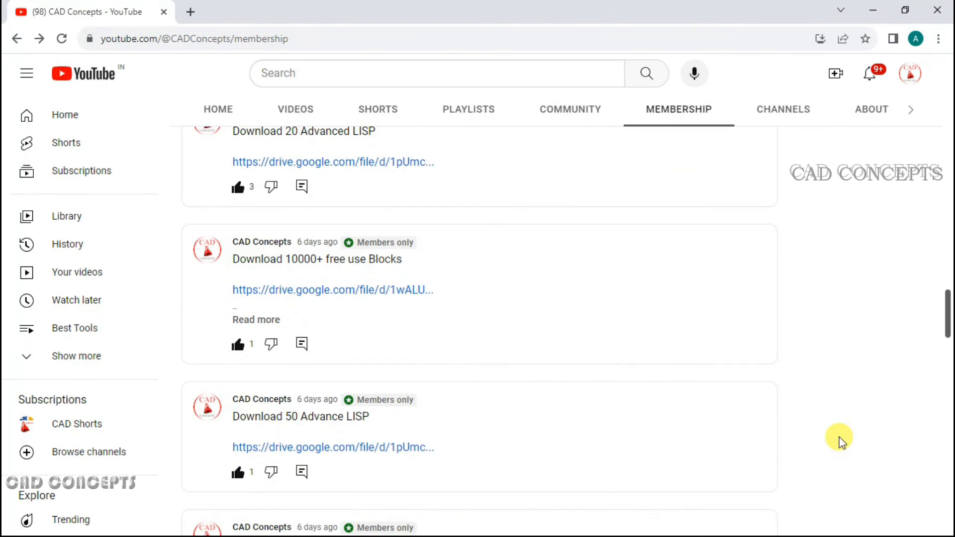